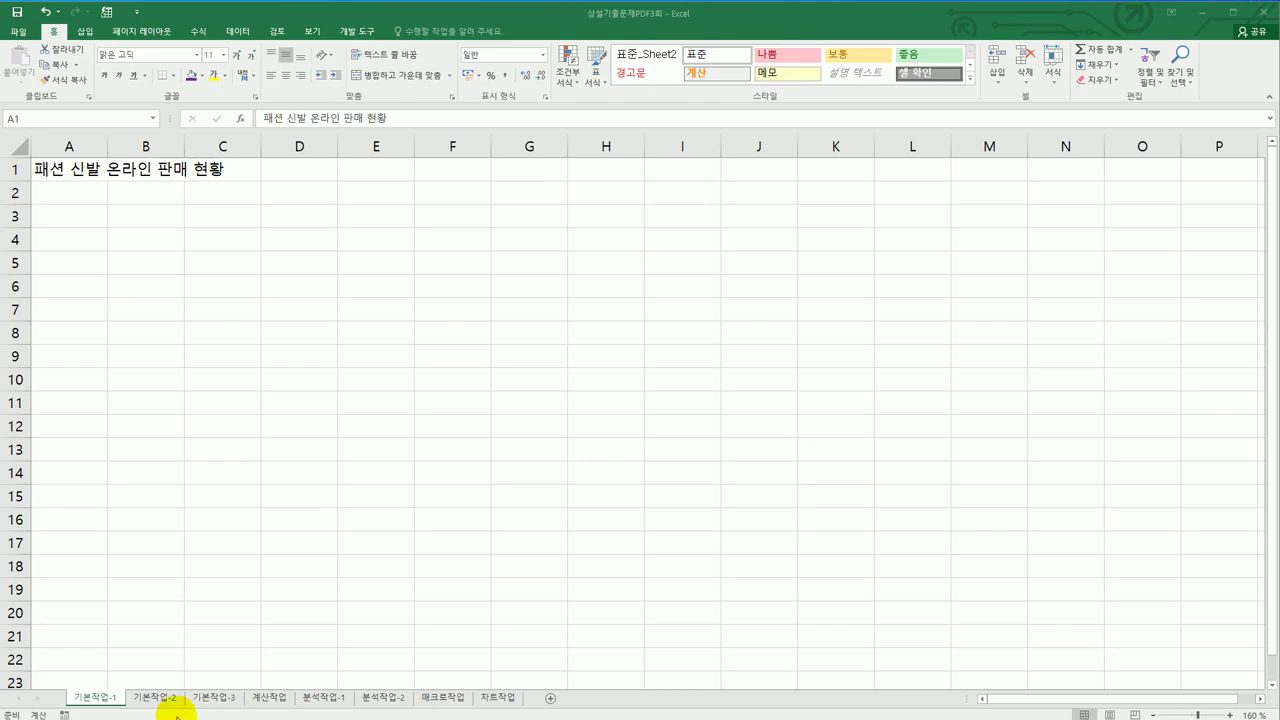
Step: On the 기본작업-2 sheet, merge and center the title 거래처 현황 across A1:G1
click(172, 702)
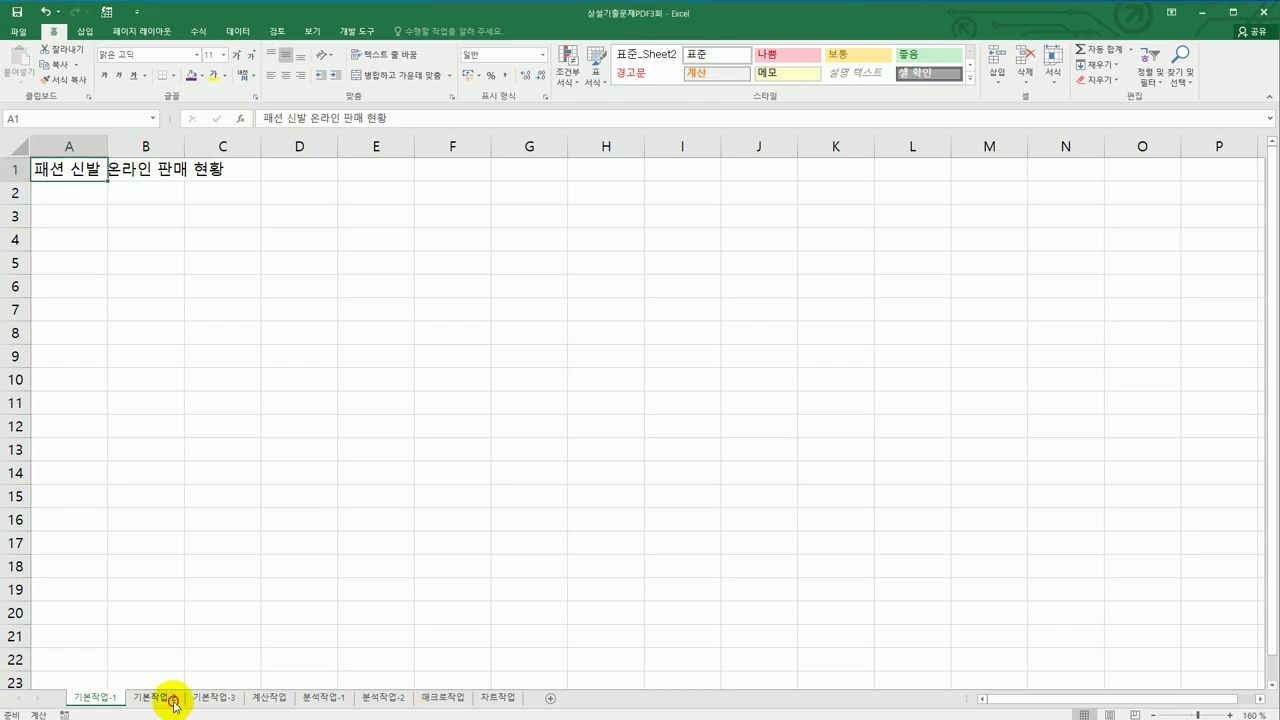
click(155, 698)
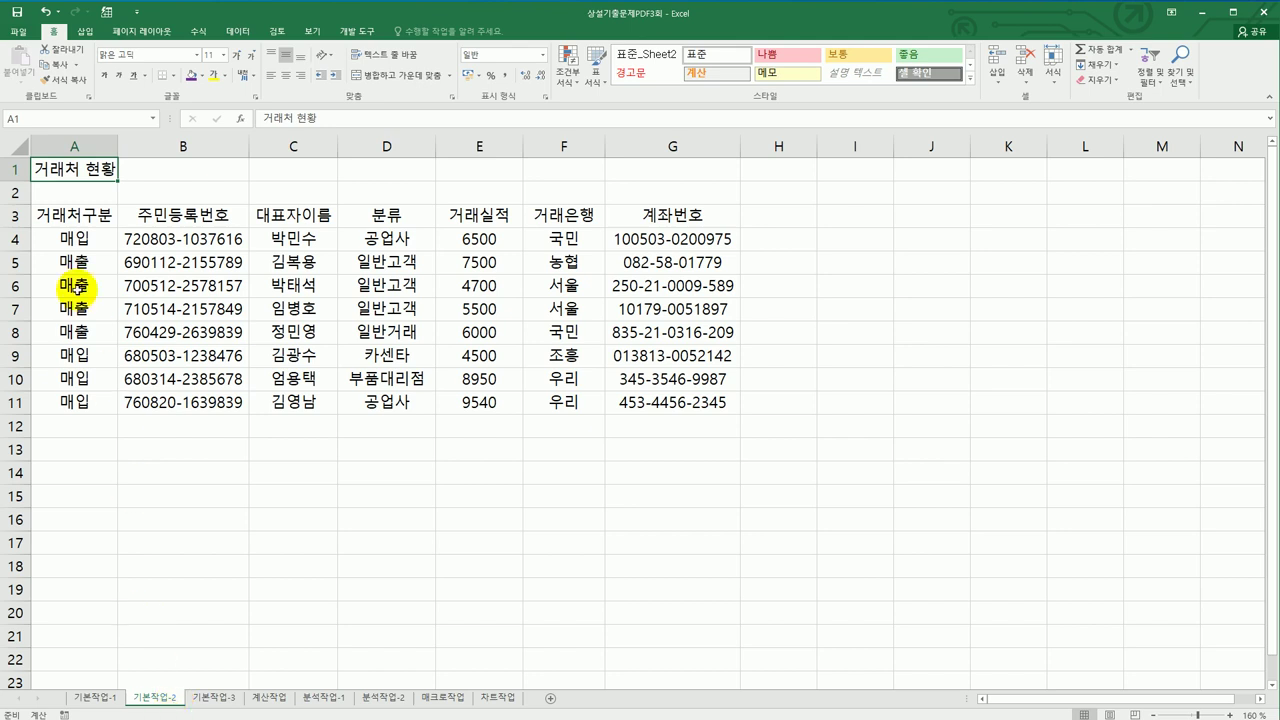
drag(88, 172, 649, 160)
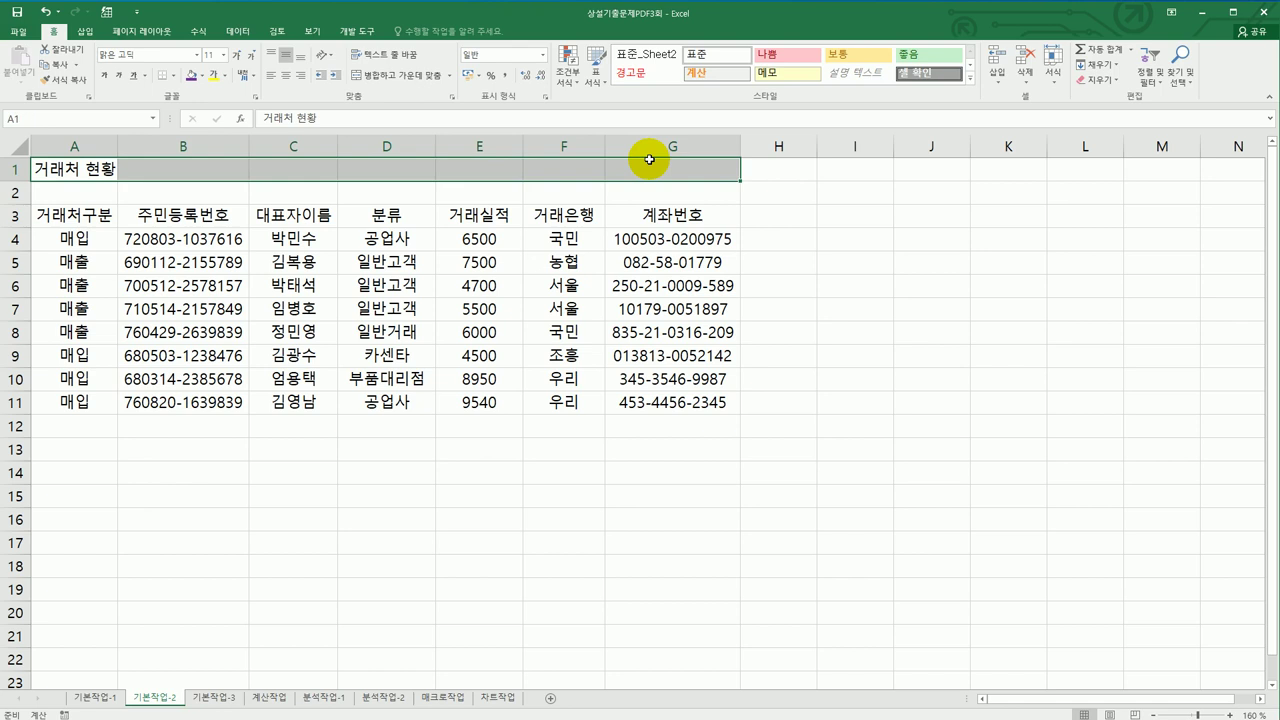
click(390, 85)
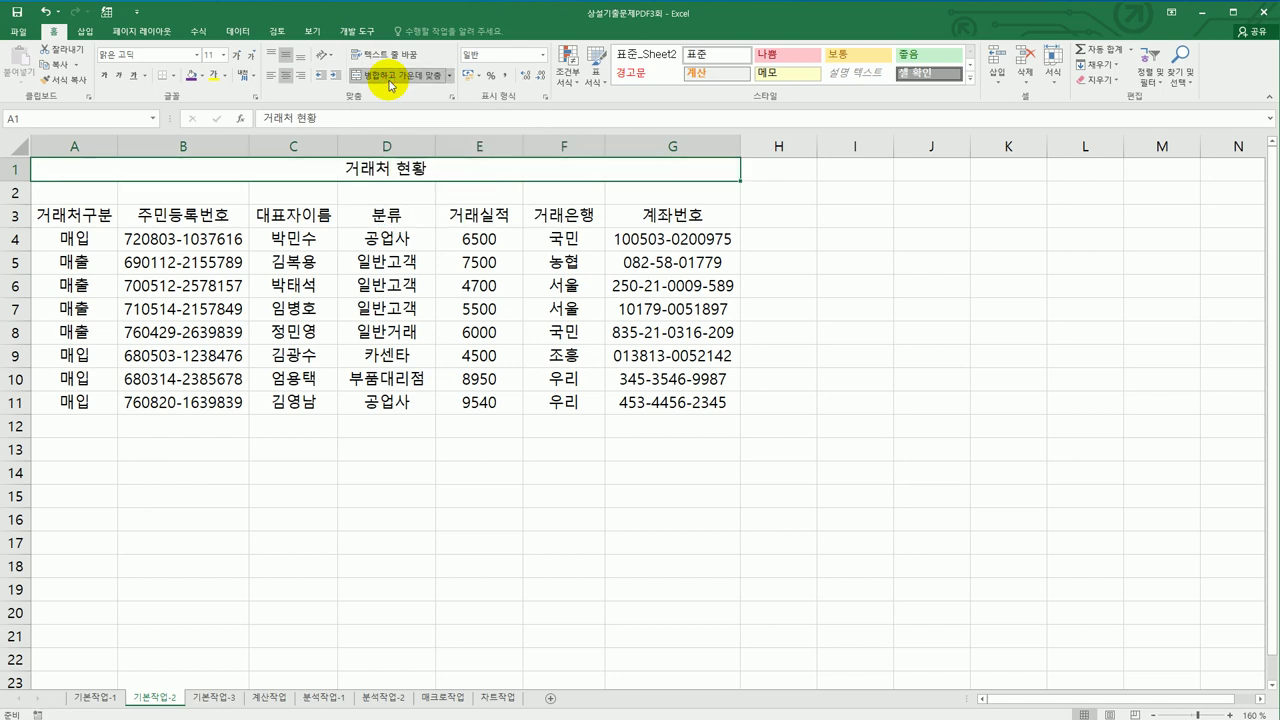
Step: Set the merged title's font to HY헤드라인M at size 17
click(199, 57)
click(199, 58)
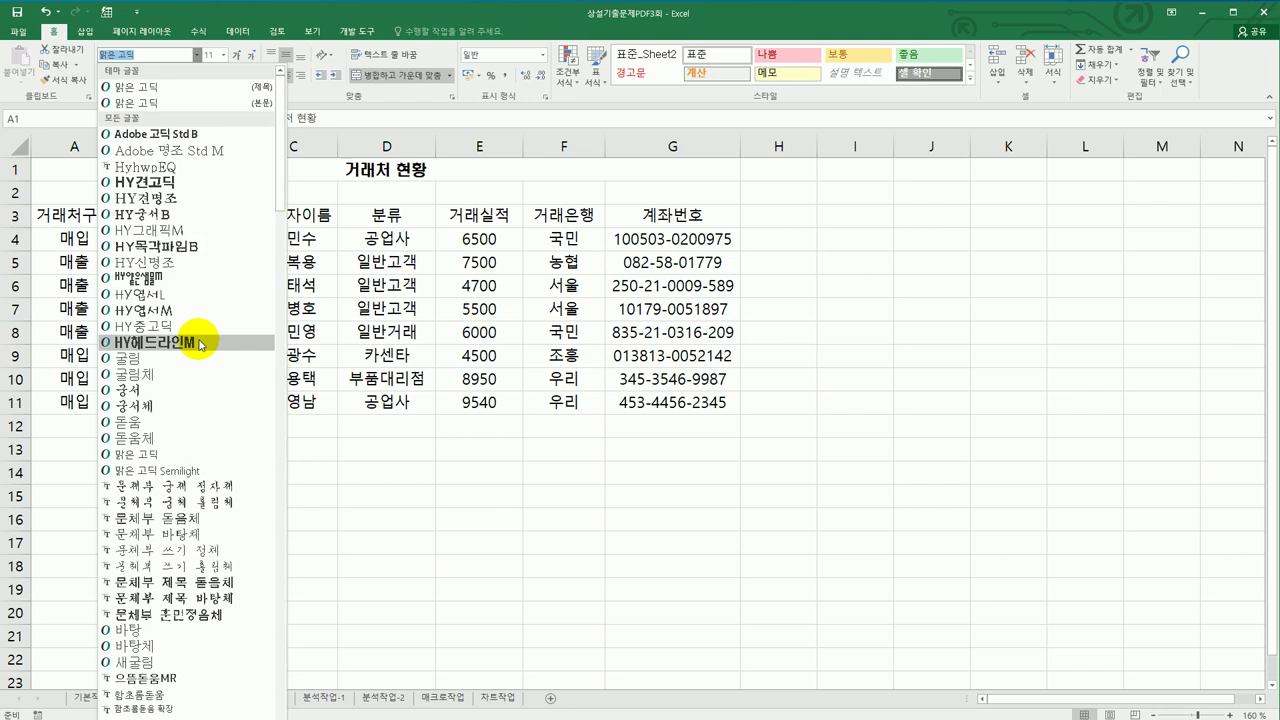
click(200, 343)
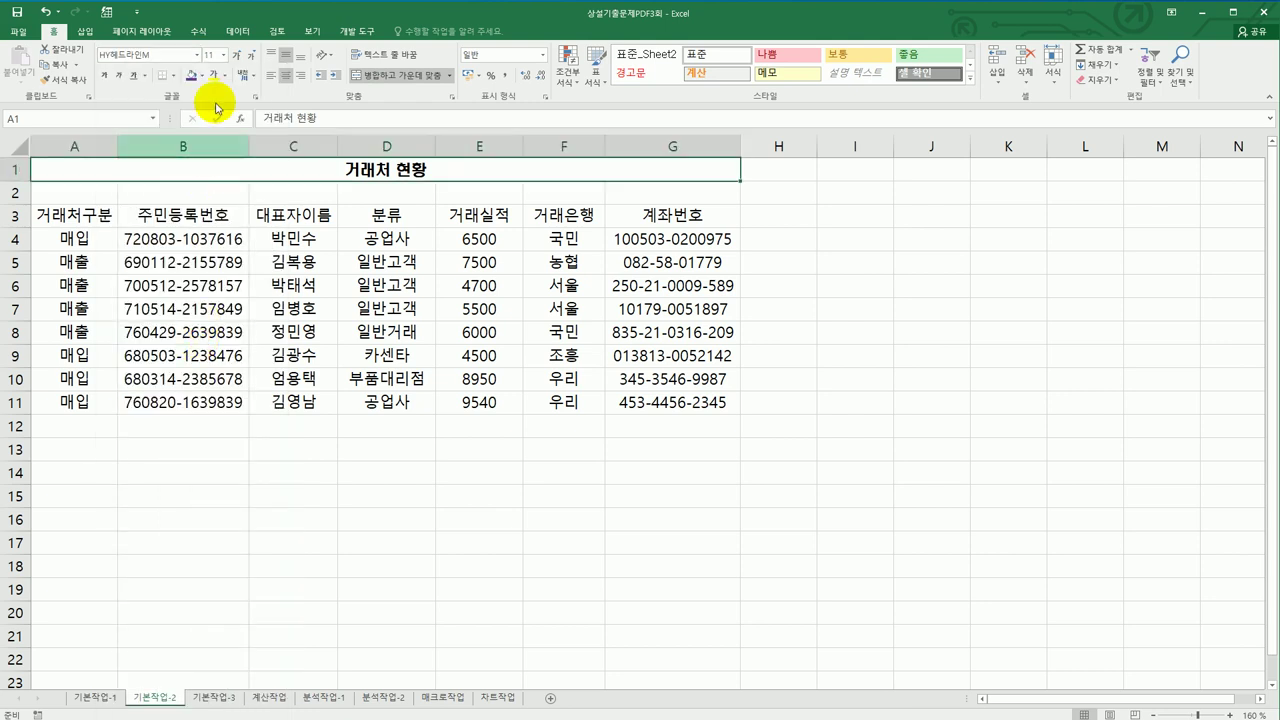
click(213, 54)
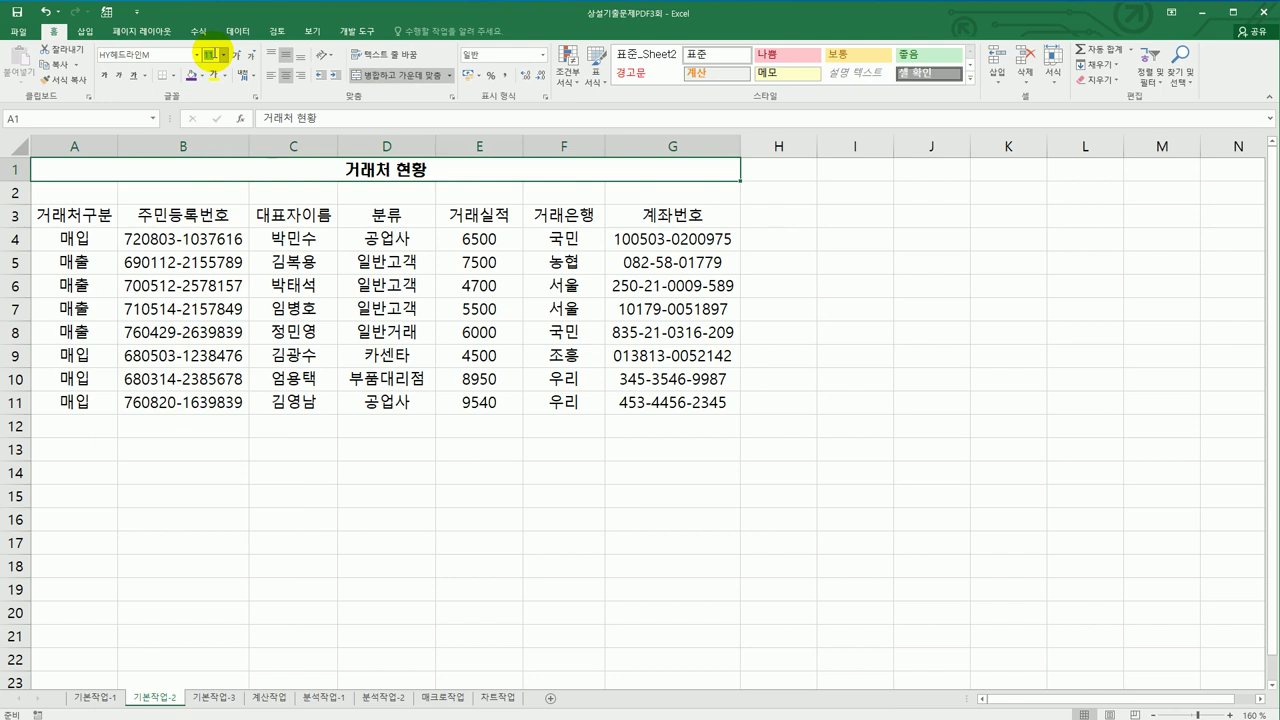
text(1)
text(6)
key(Return)
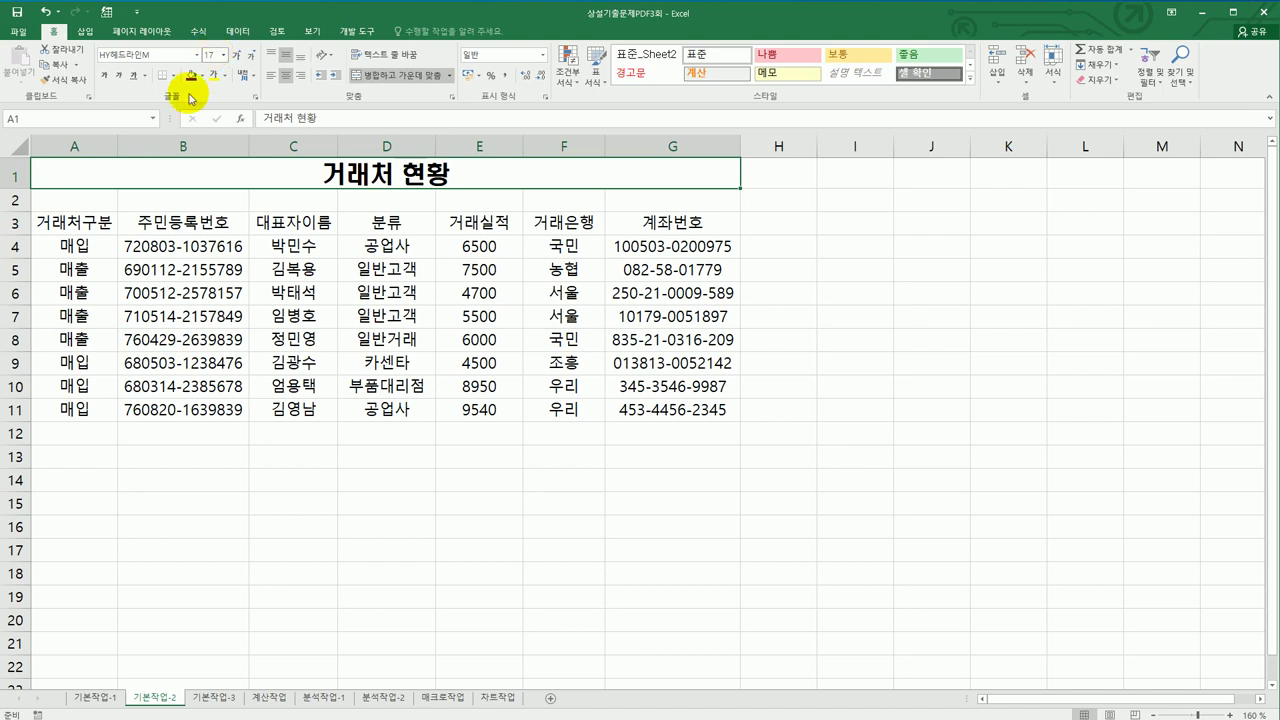
Step: Set the height of row 1 to 30
click(17, 173)
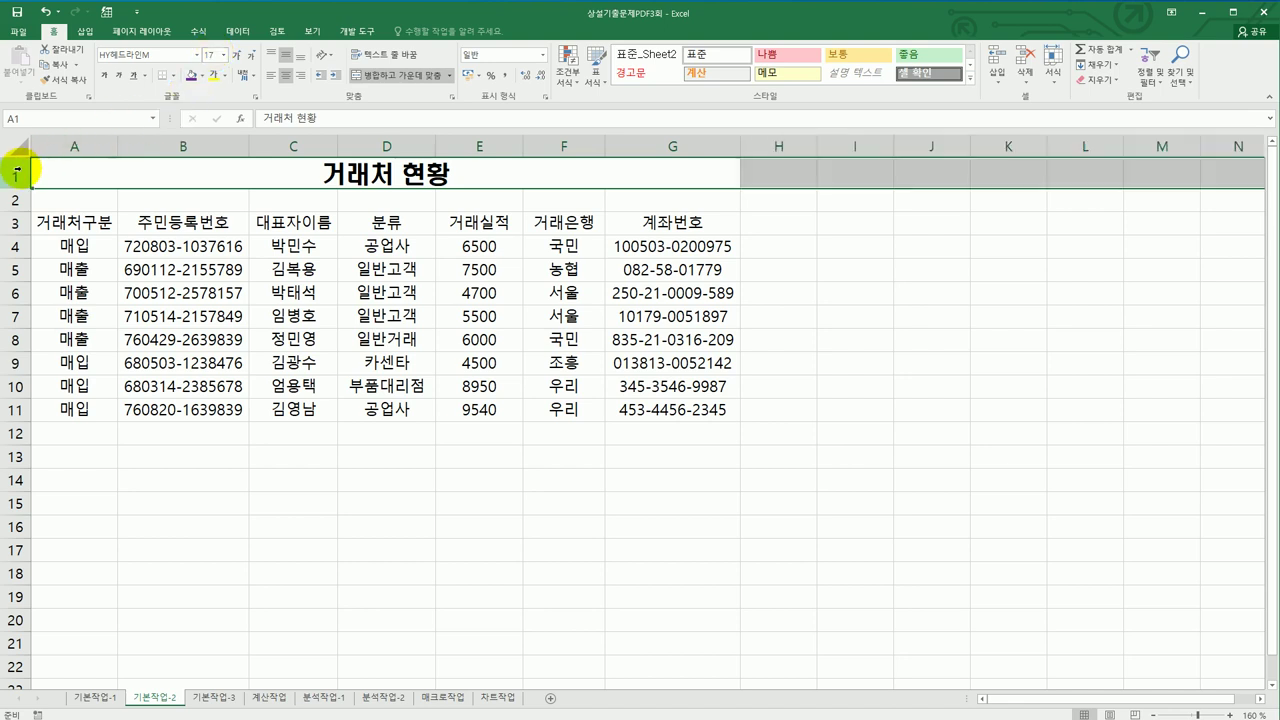
right_click(17, 173)
click(84, 327)
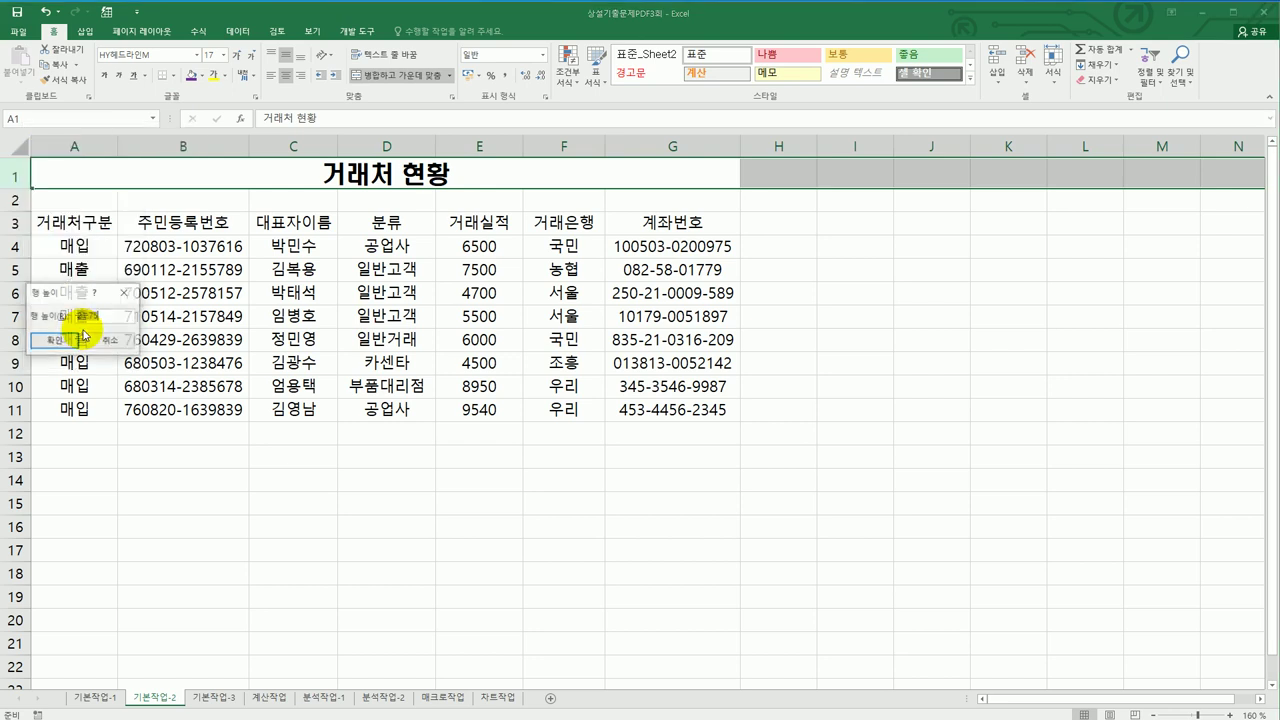
text(30)
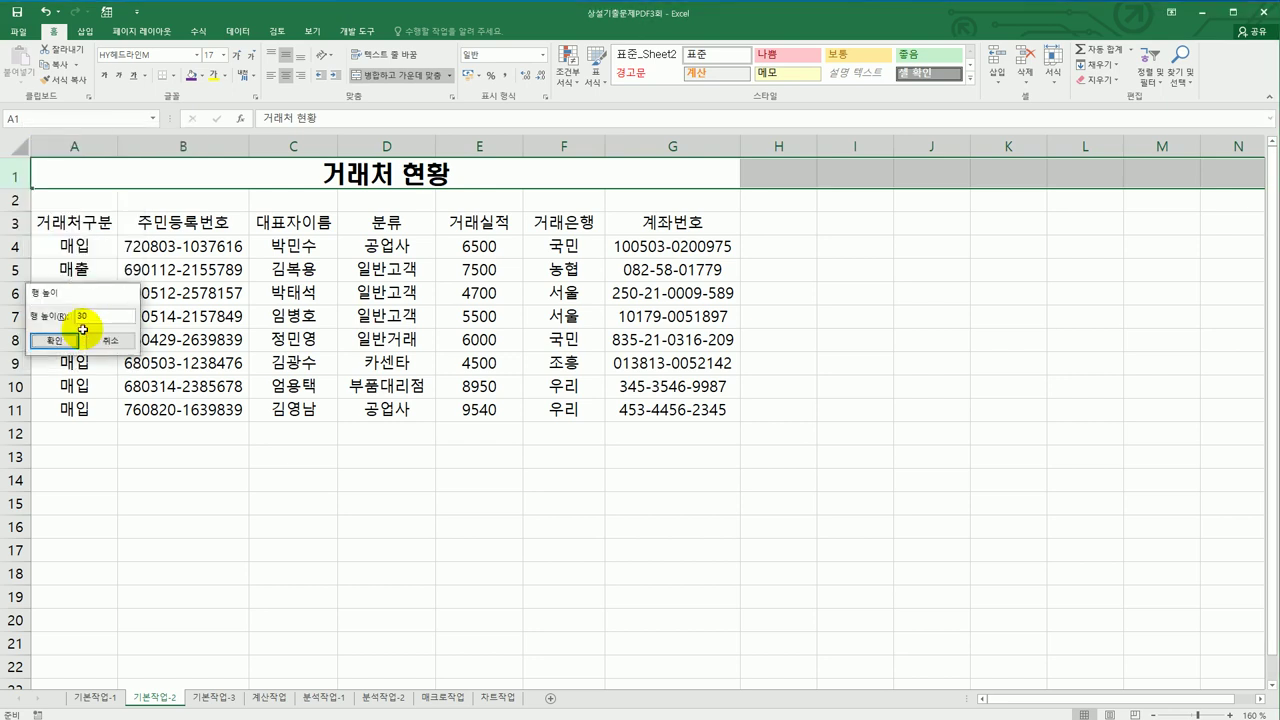
key(Return)
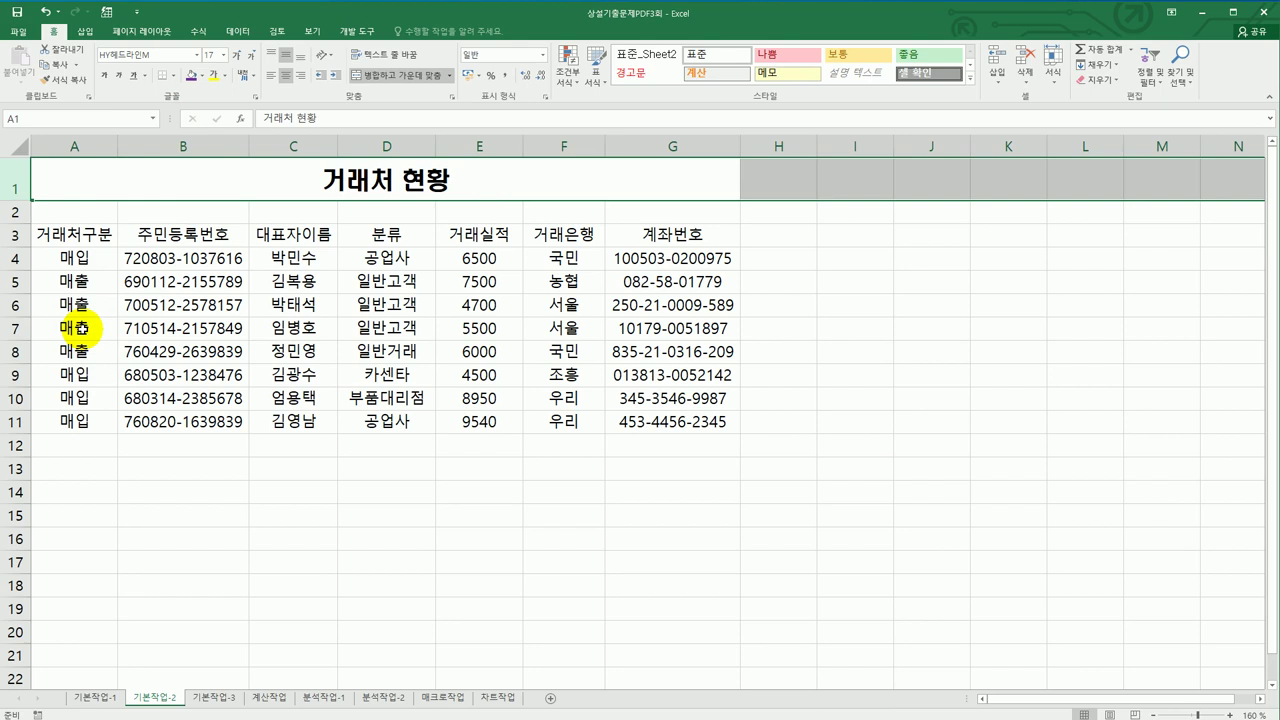
Step: Convert the header 분류 in D3 to the Hanja 分類
click(360, 240)
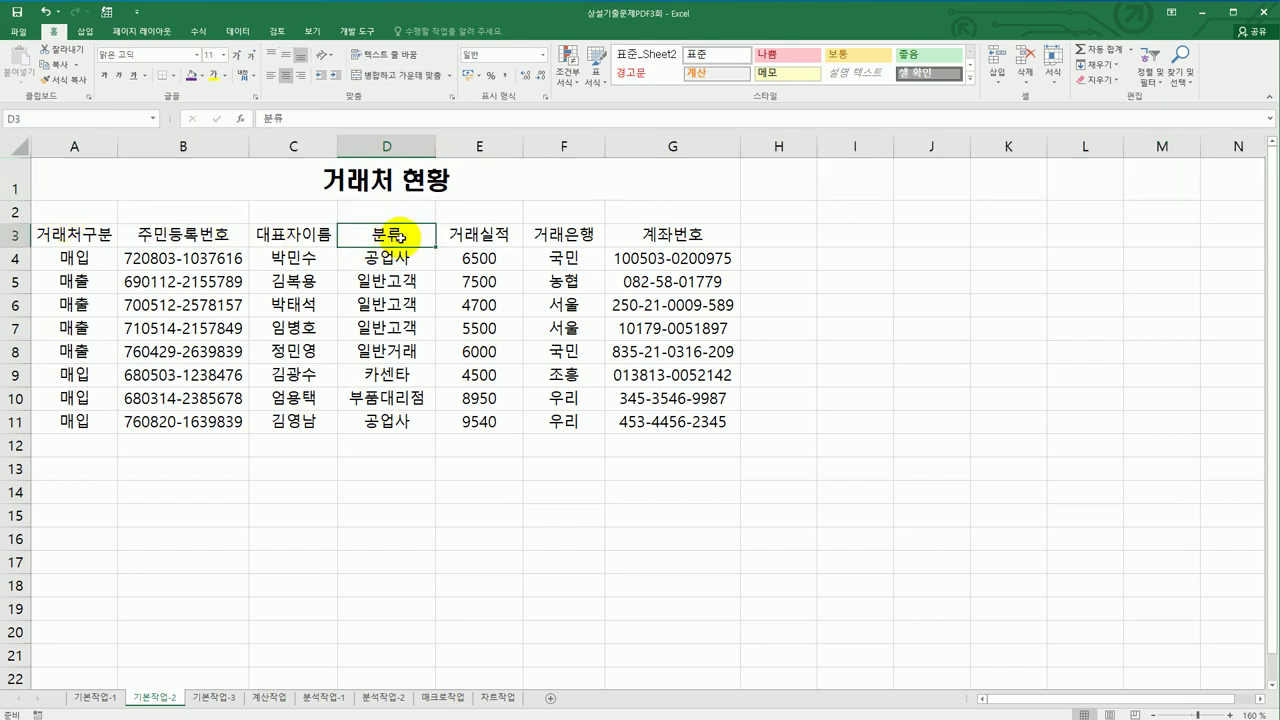
double_click(401, 237)
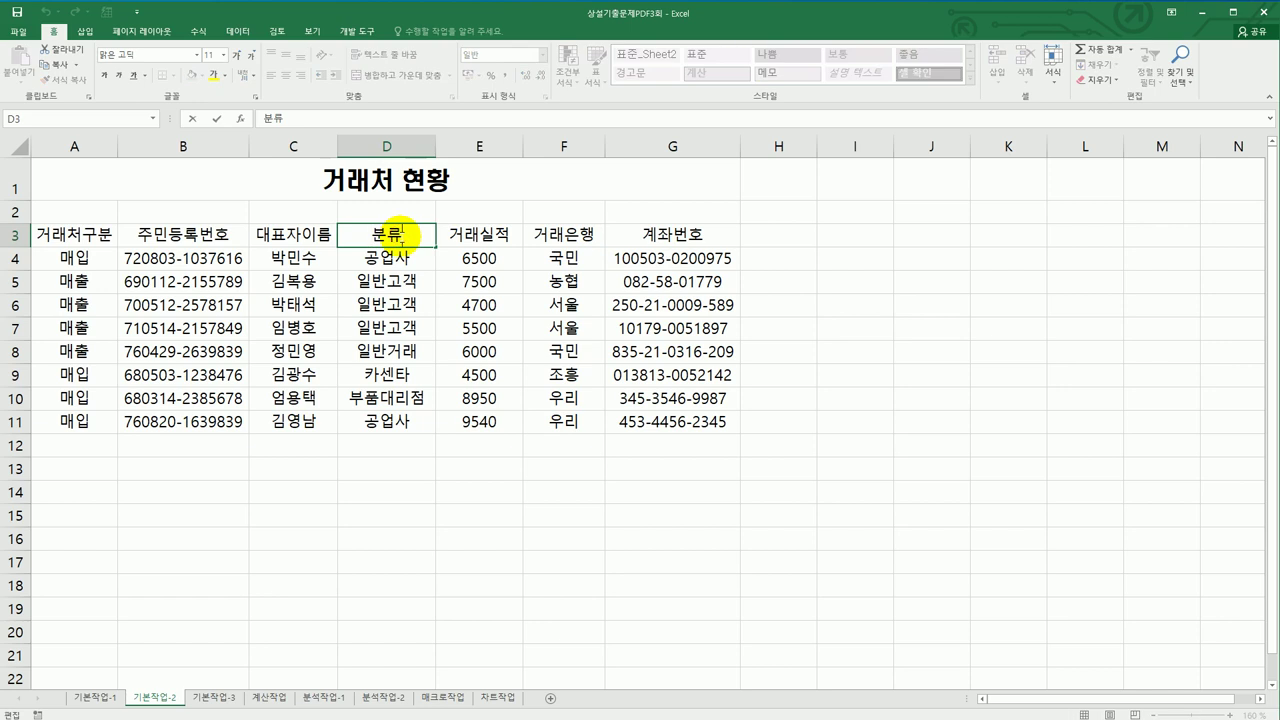
key(Hangul_Hanja)
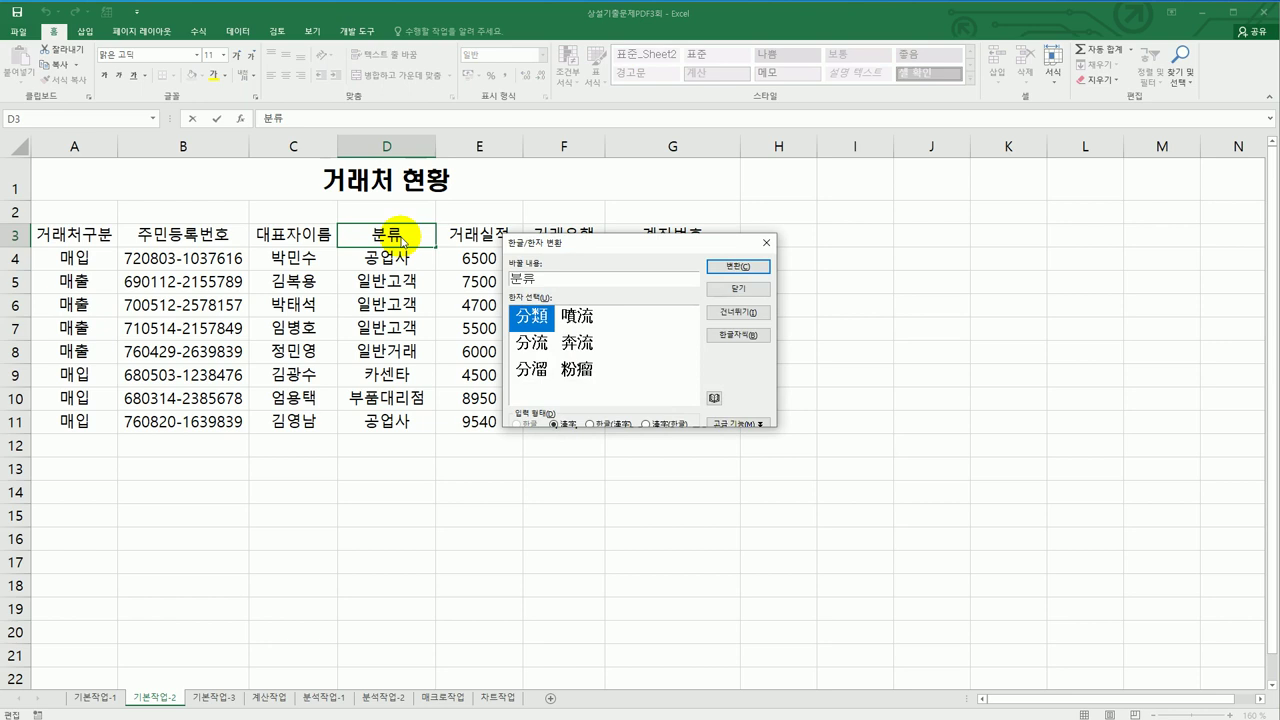
click(738, 266)
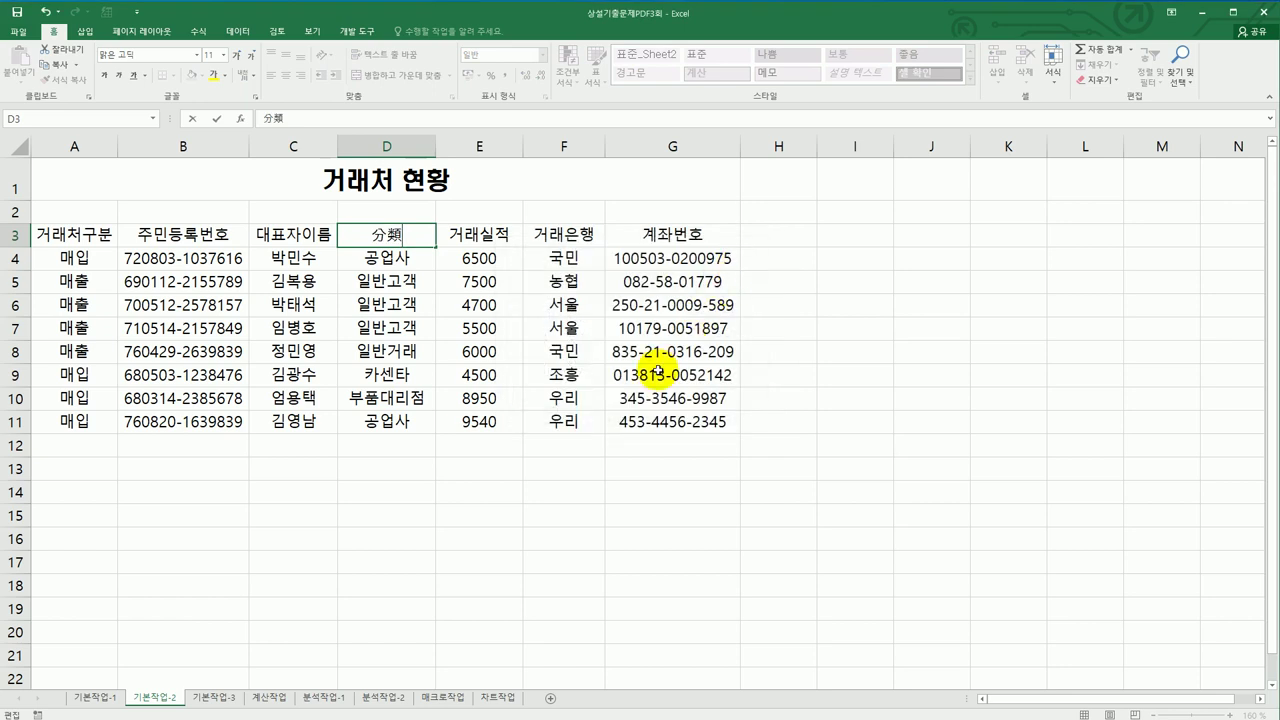
Step: Add a comment to cell E11, replacing its default text with 최고실적
click(484, 426)
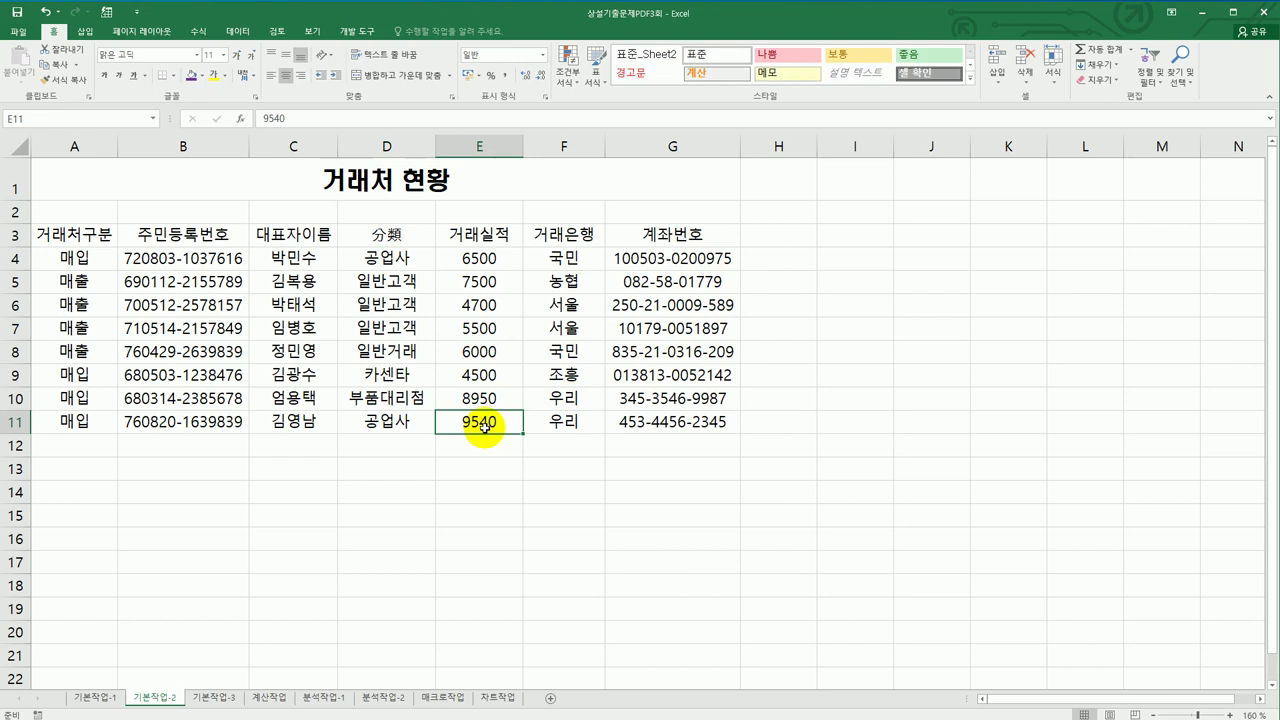
right_click(483, 422)
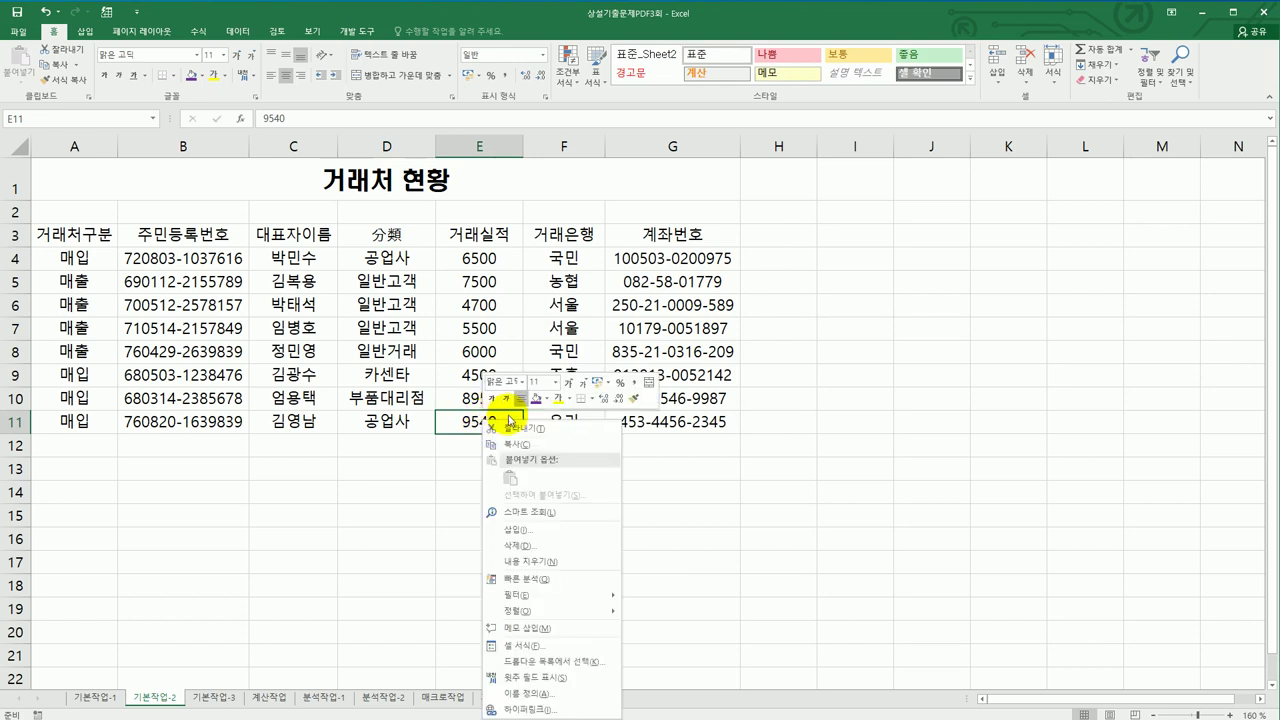
click(583, 629)
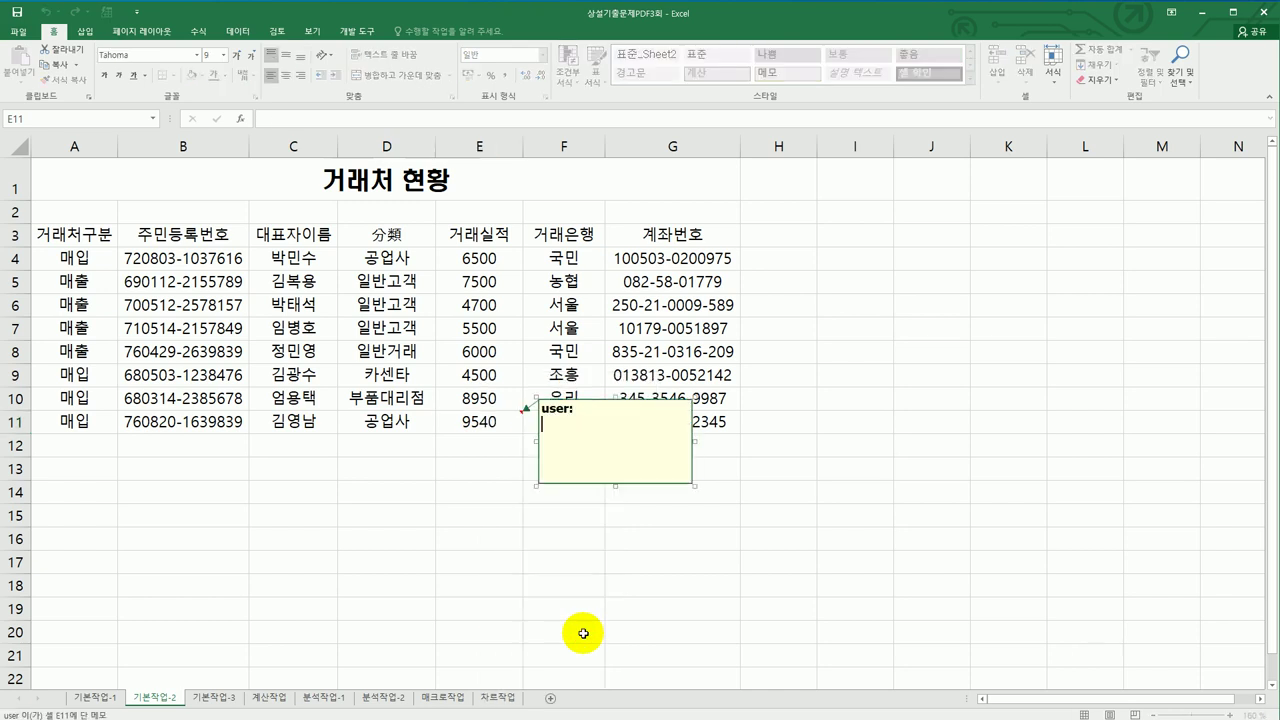
key(ctrl+a)
key(Delete)
text(ㅋ고실적)
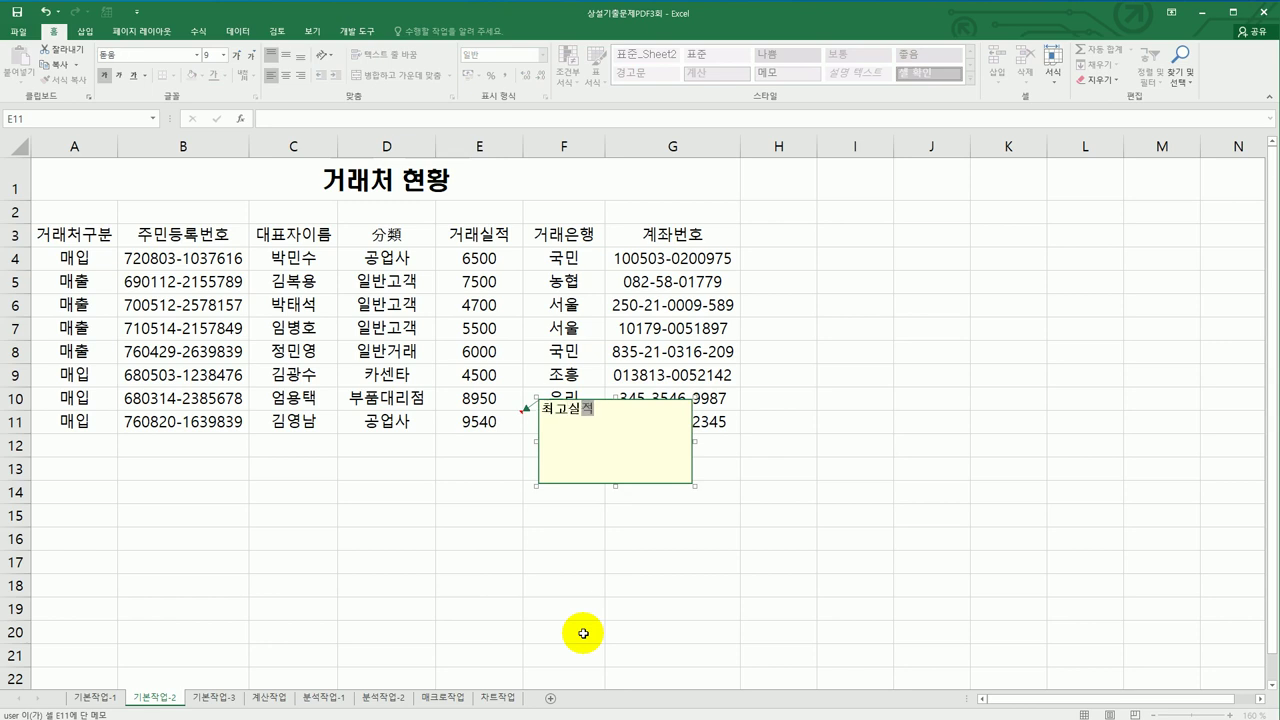
Step: Make the comment on E11 always displayed
click(476, 425)
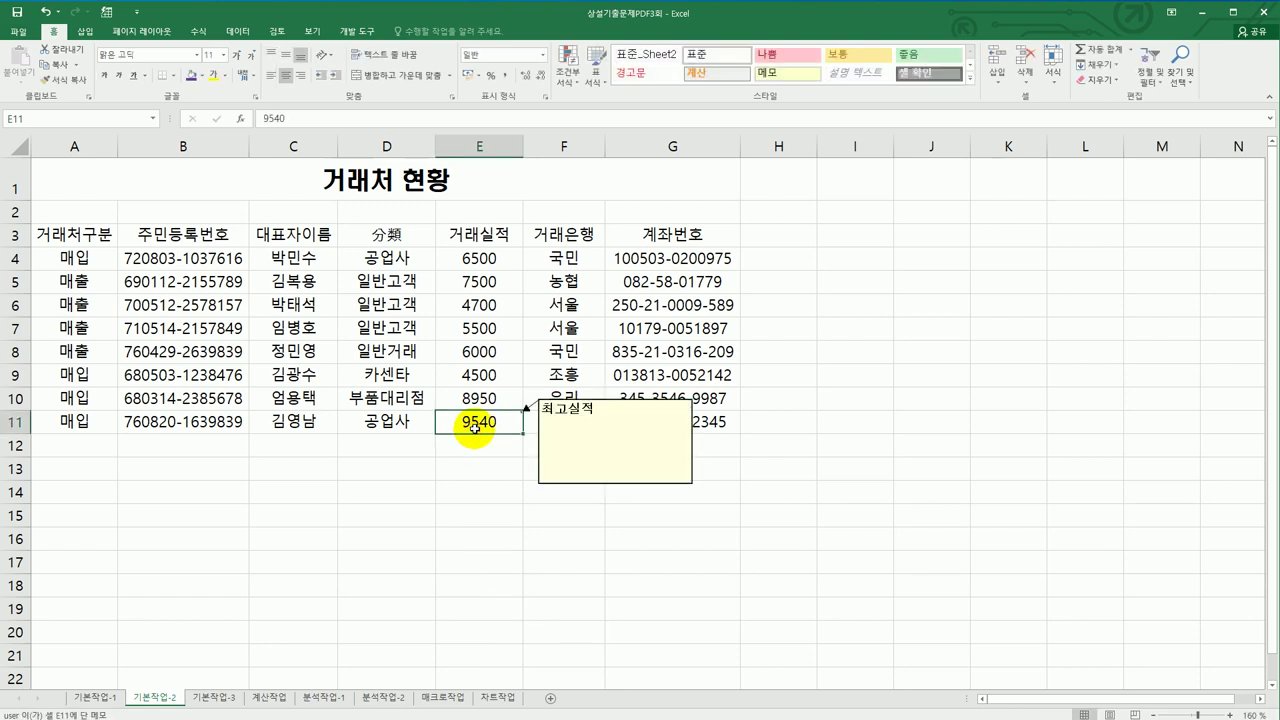
right_click(476, 426)
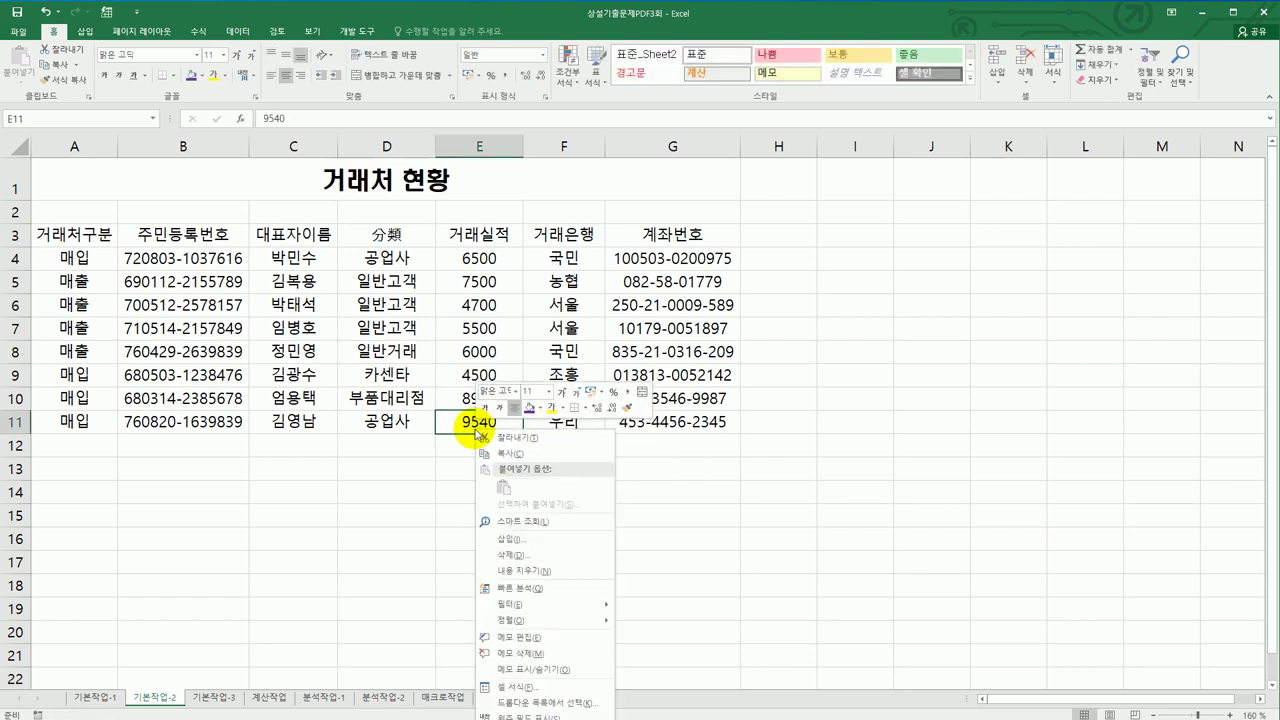
click(575, 670)
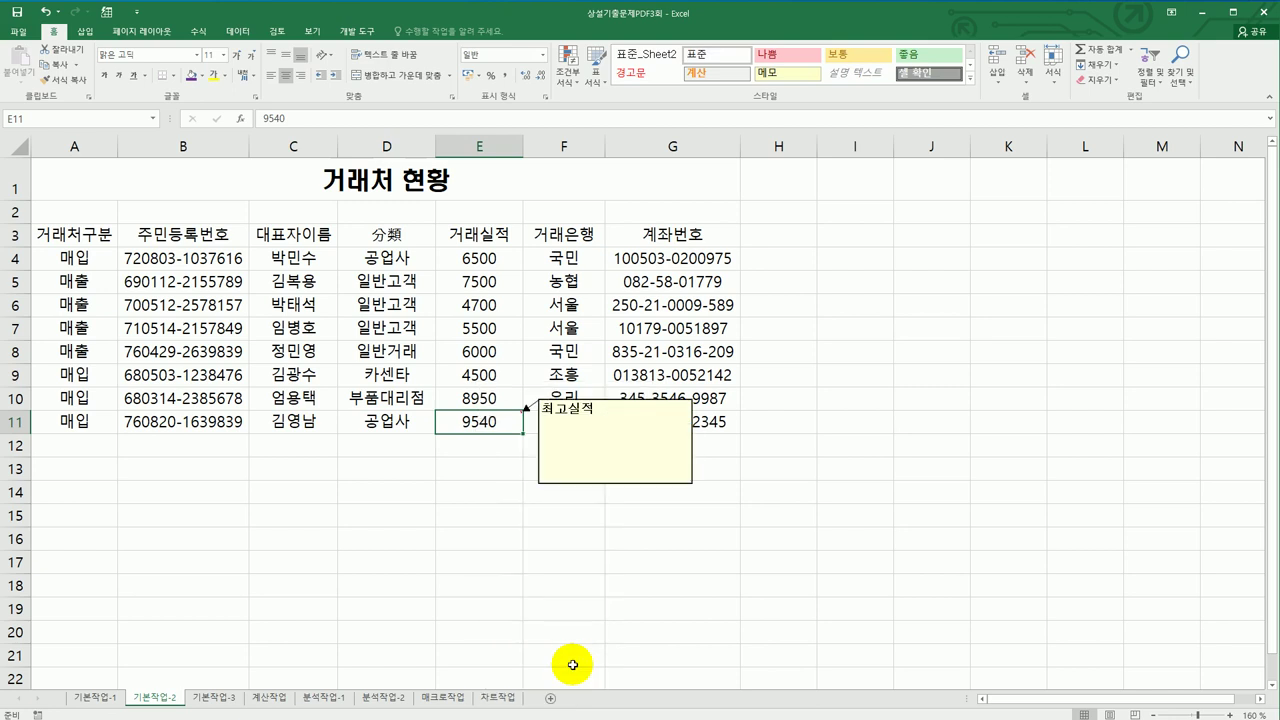
Step: Turn on automatic sizing (자동 크기) in the alignment format of the E11 comment
click(592, 402)
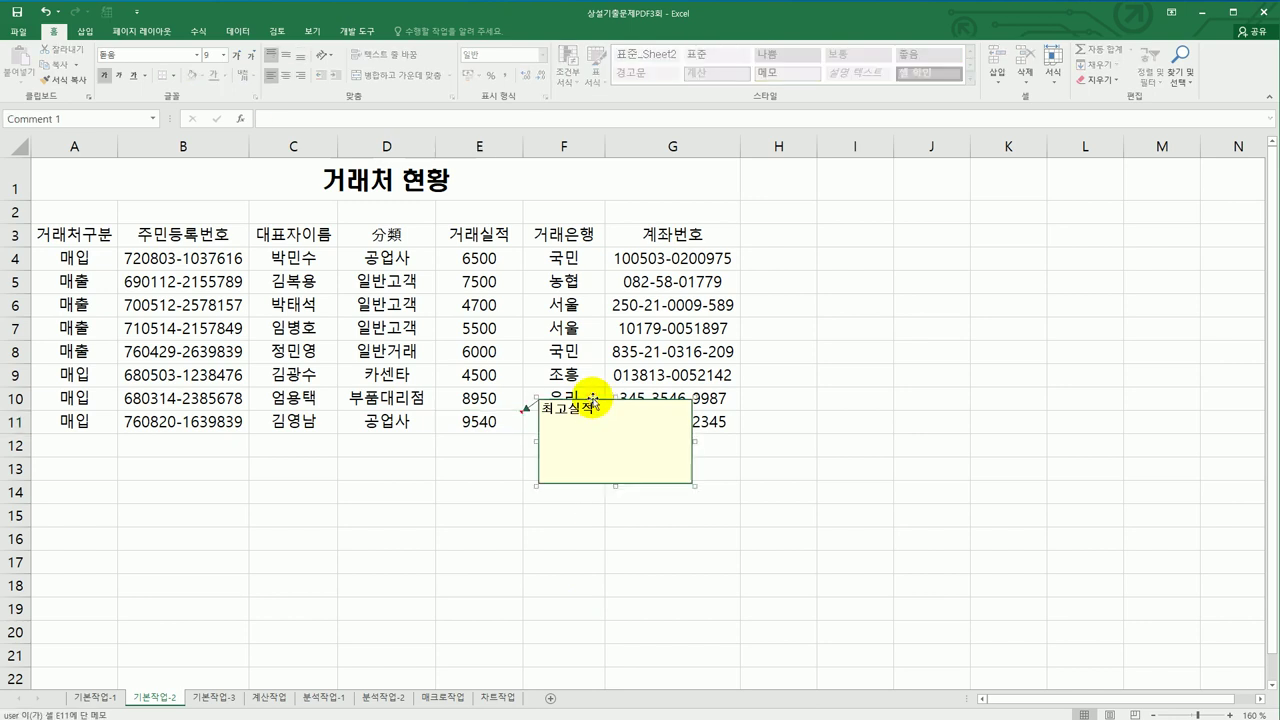
right_click(593, 401)
click(650, 557)
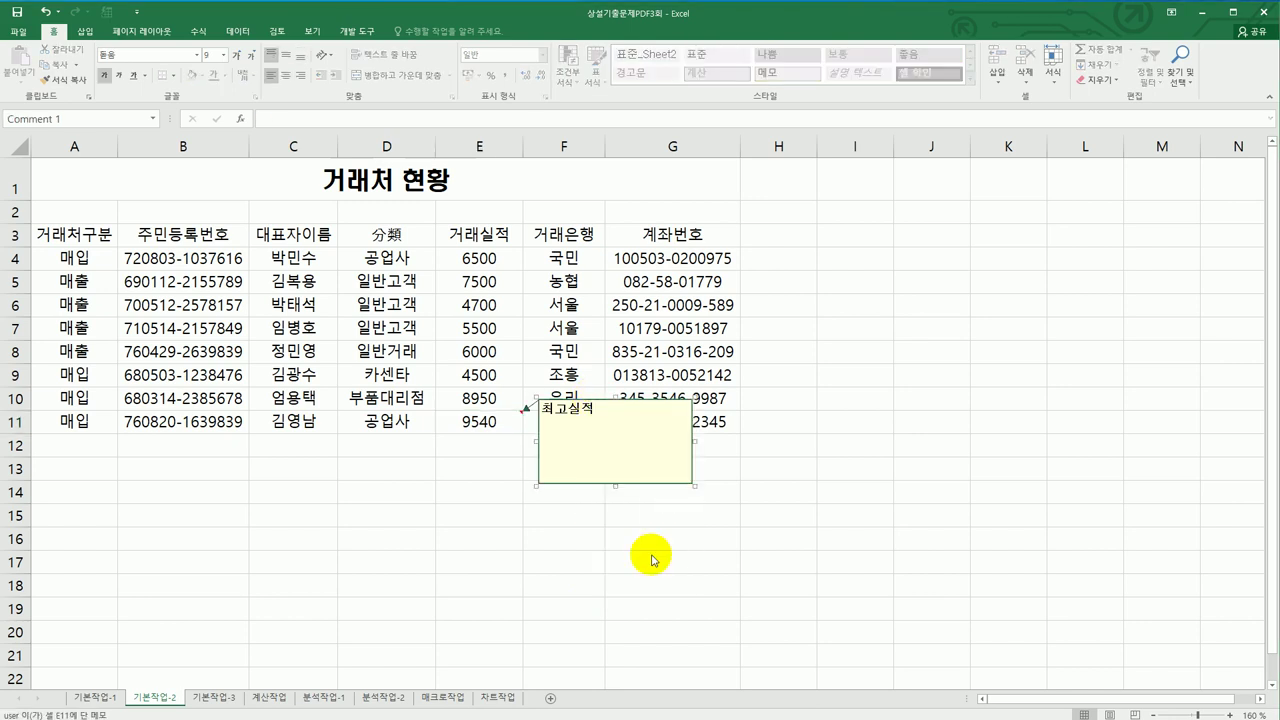
click(716, 246)
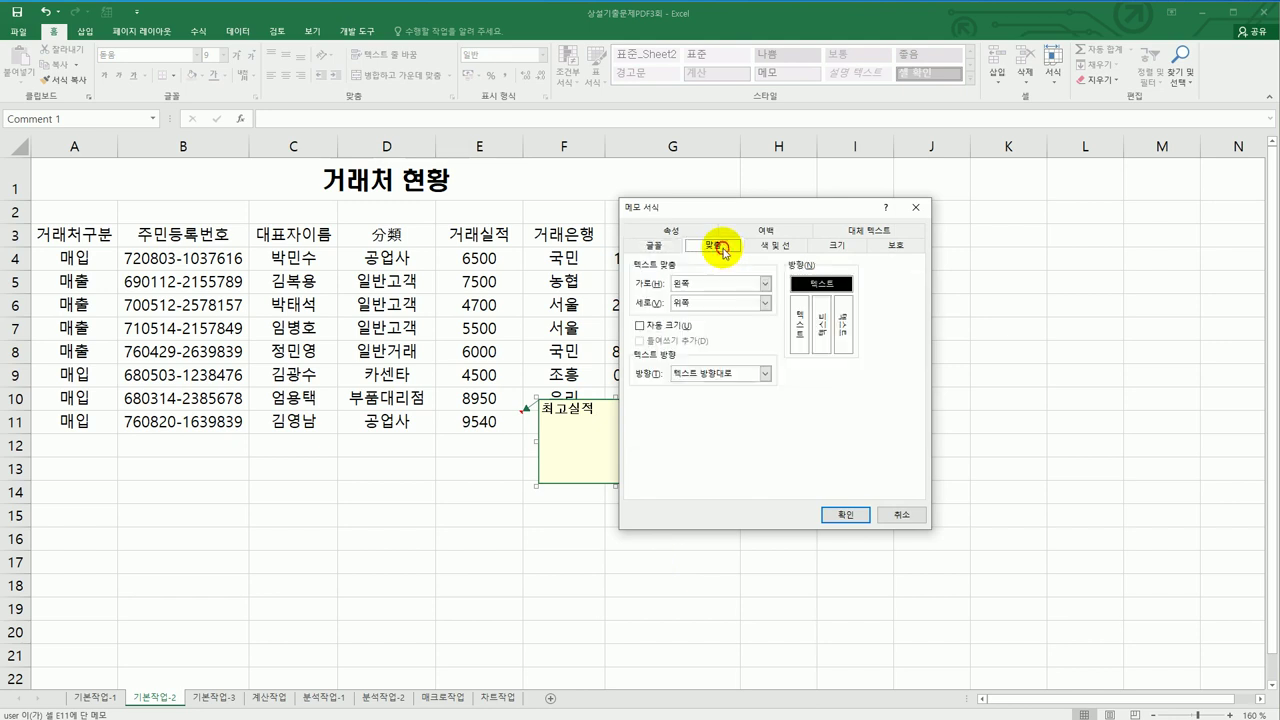
click(644, 325)
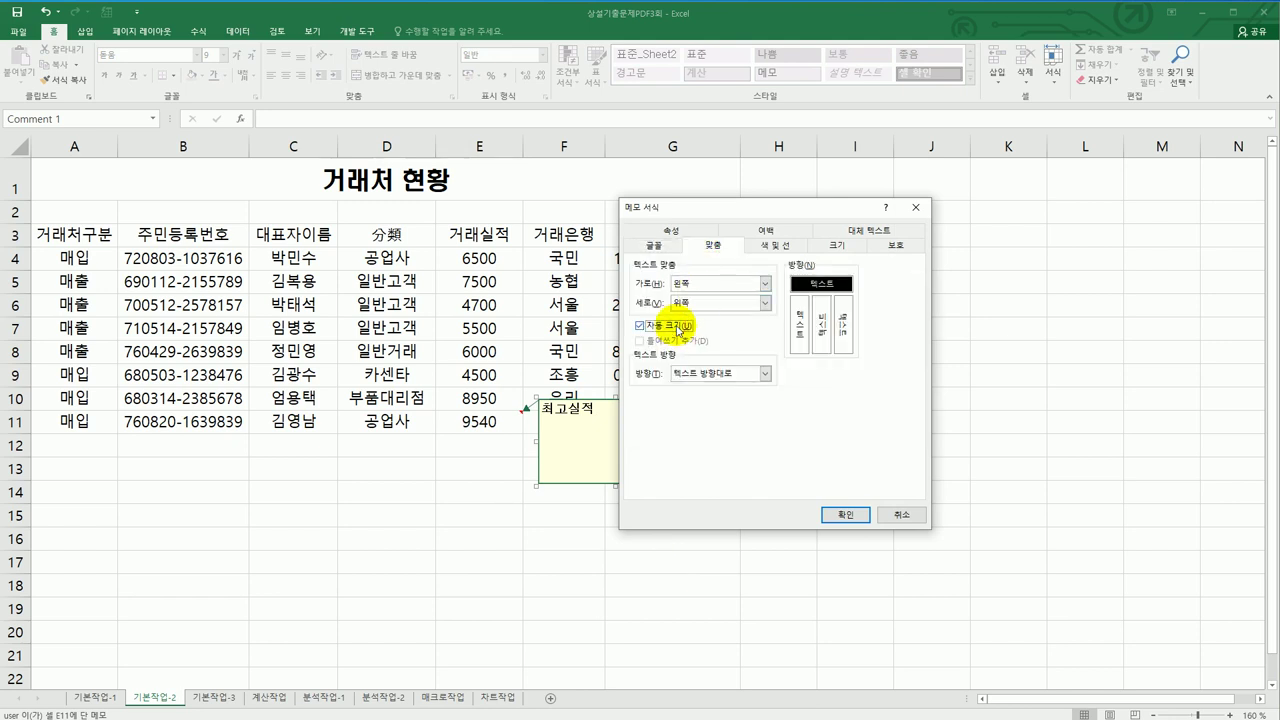
click(830, 514)
click(779, 539)
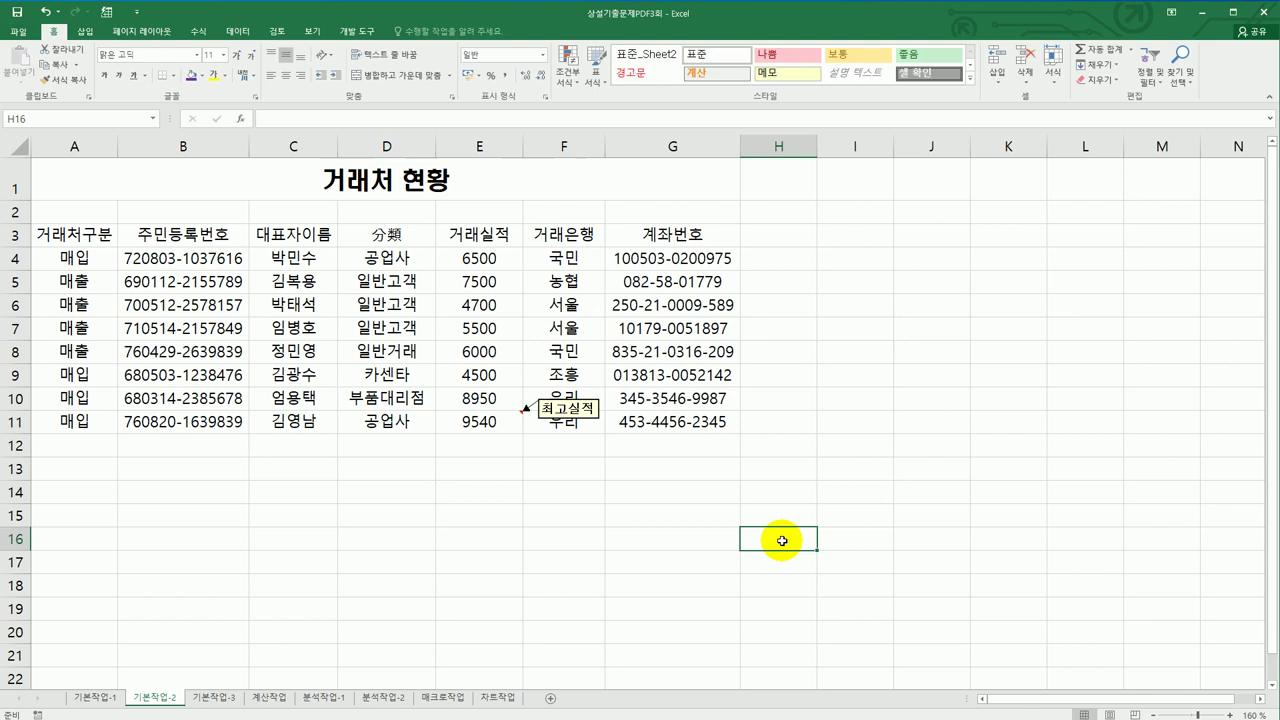
Step: Apply the custom number format #,##0"만원" to the 거래실적 values in E4:E11
drag(486, 258, 490, 416)
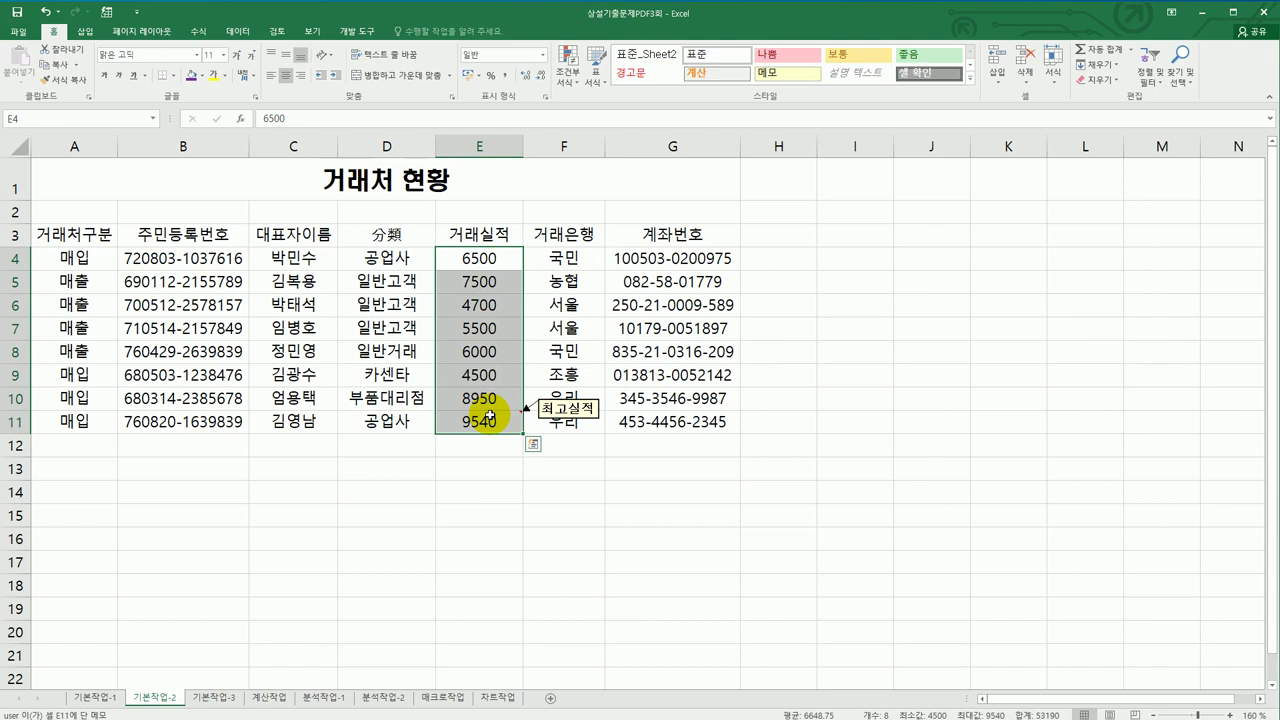
right_click(493, 258)
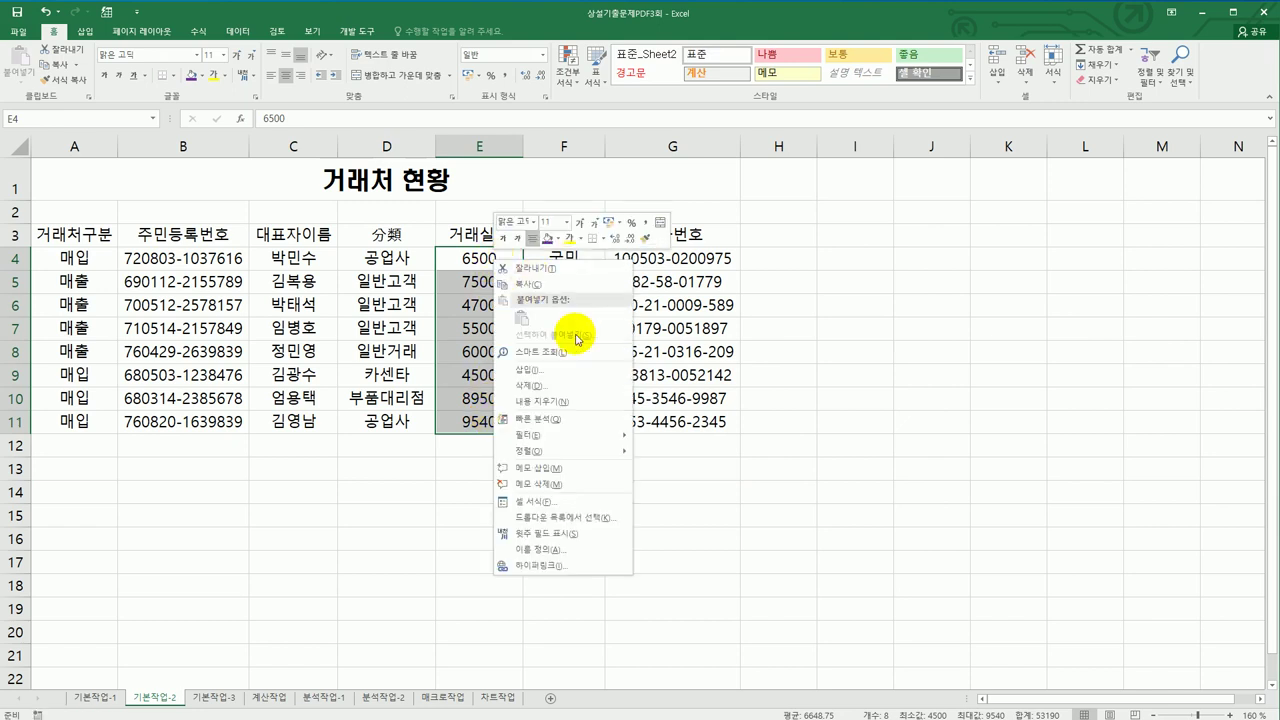
click(574, 504)
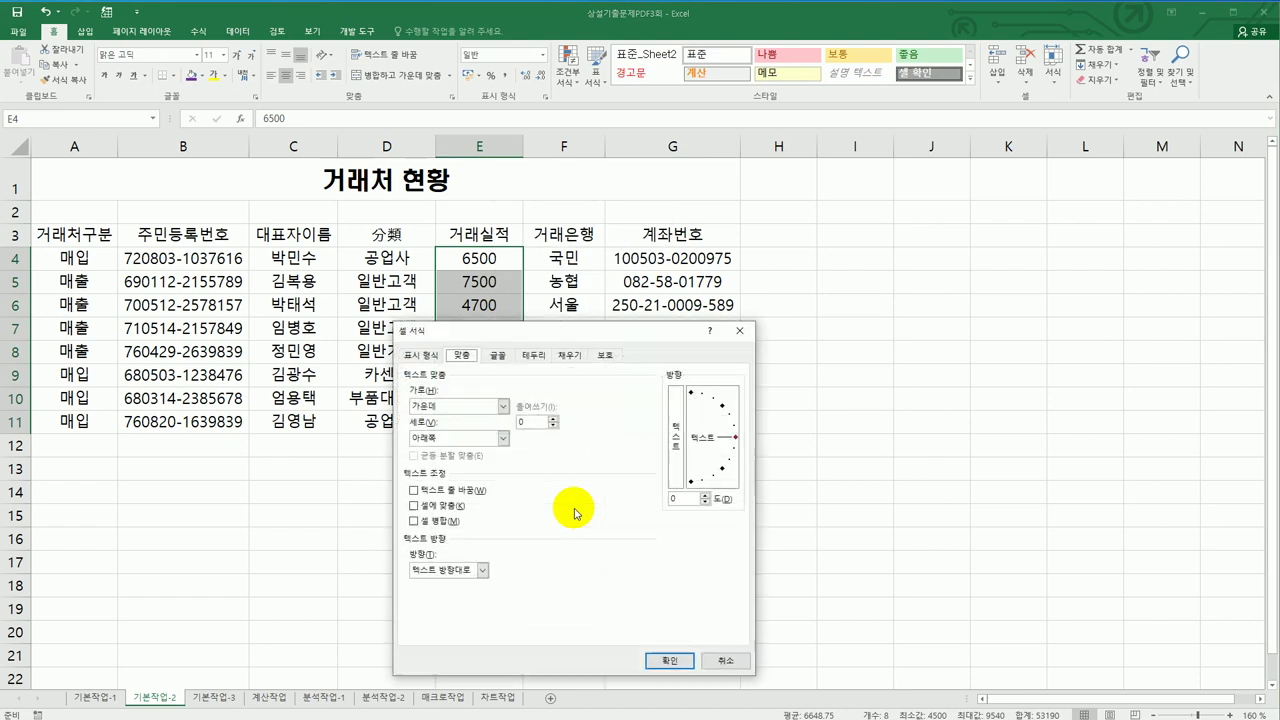
drag(571, 331, 930, 207)
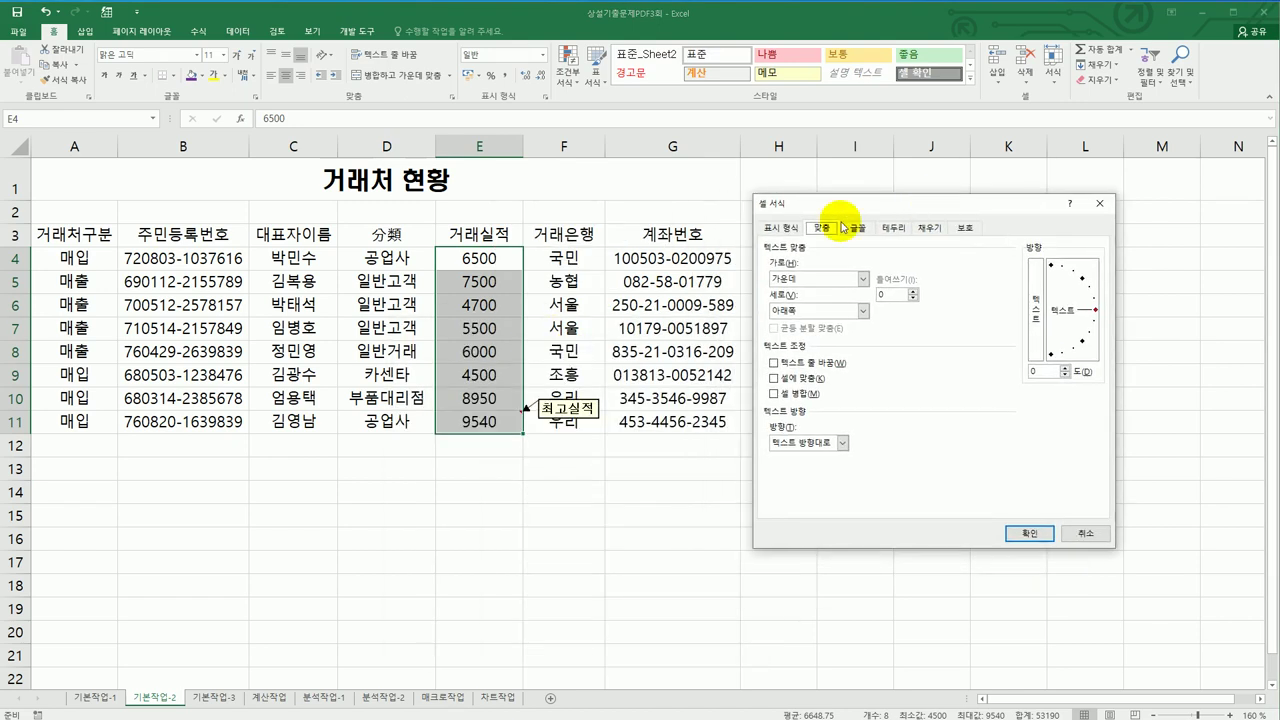
click(779, 228)
click(793, 371)
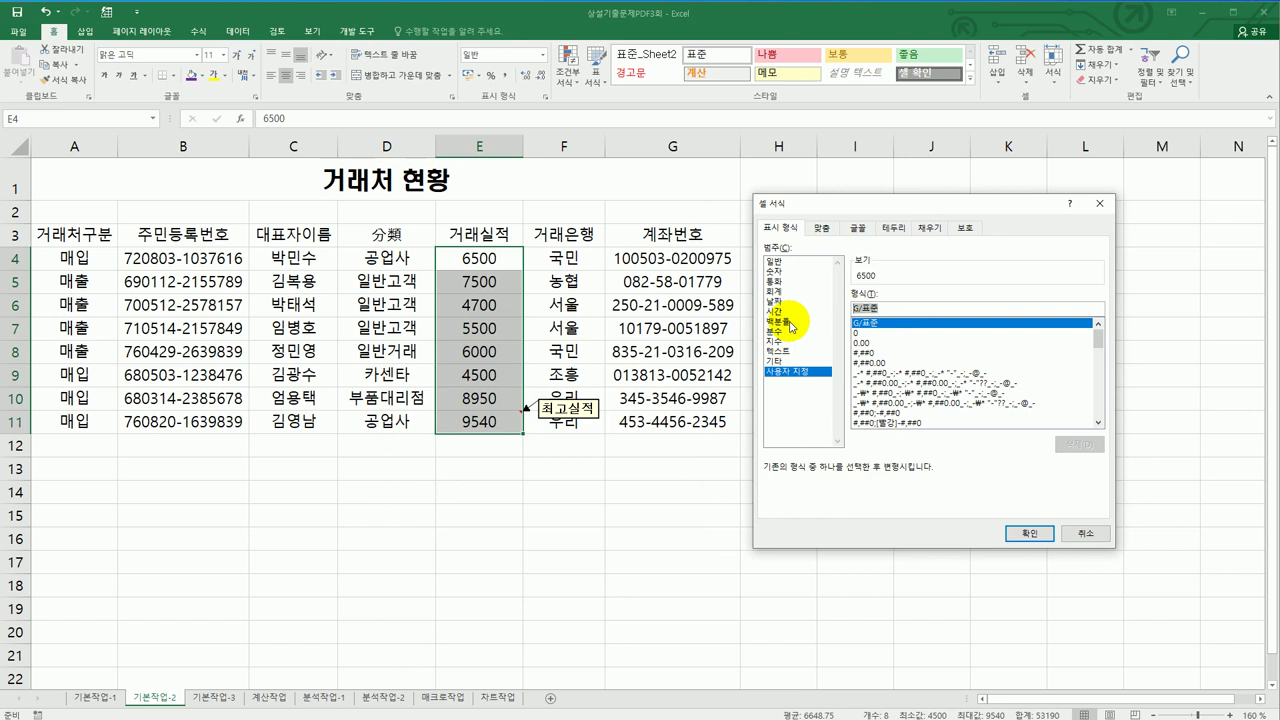
text(#,##)
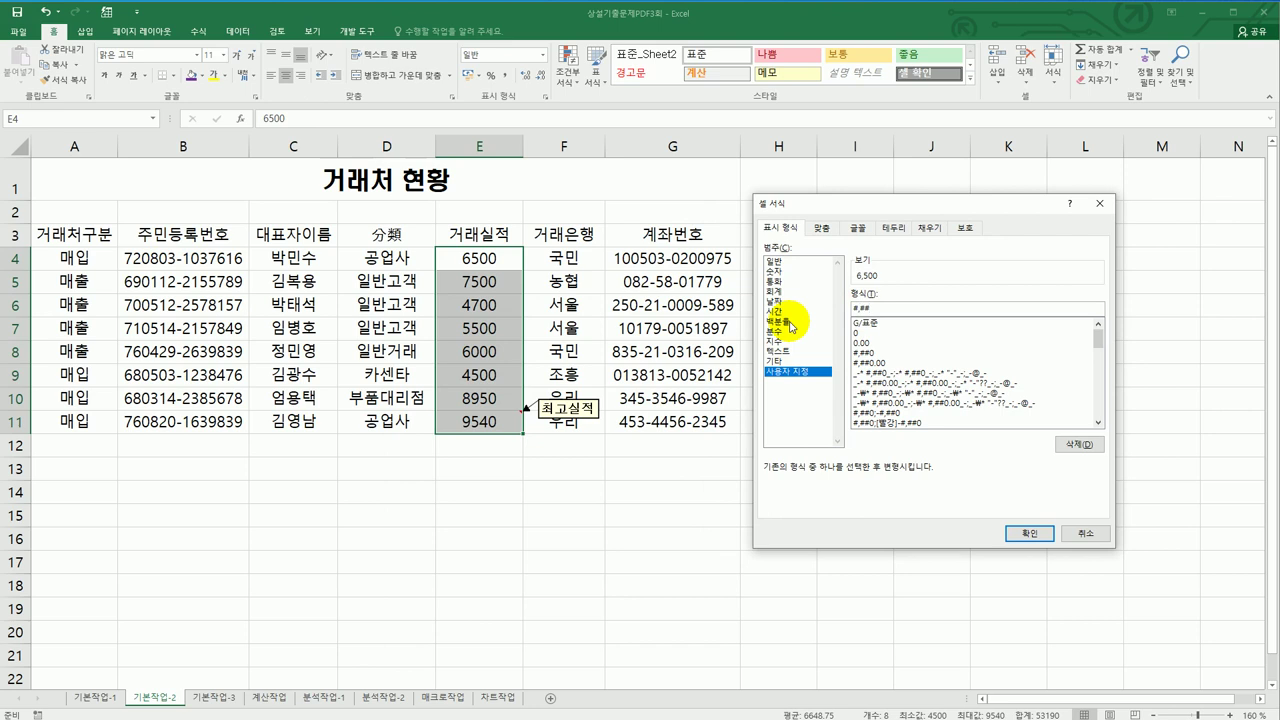
text(0)
text("원원")
click(1030, 533)
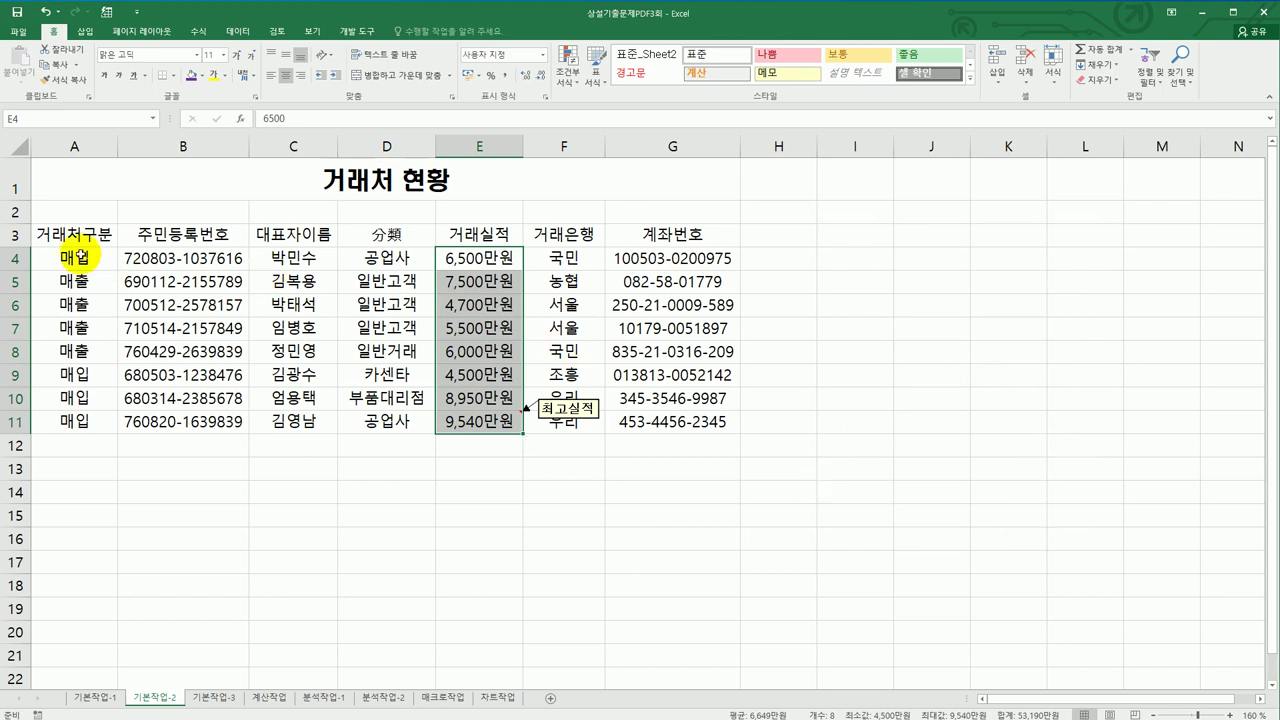
Step: Apply all borders (모든 테두리) and a thick outside border (굵은 바깥쪽 테두리) to the table in A3:G11
click(80, 235)
drag(80, 235, 677, 424)
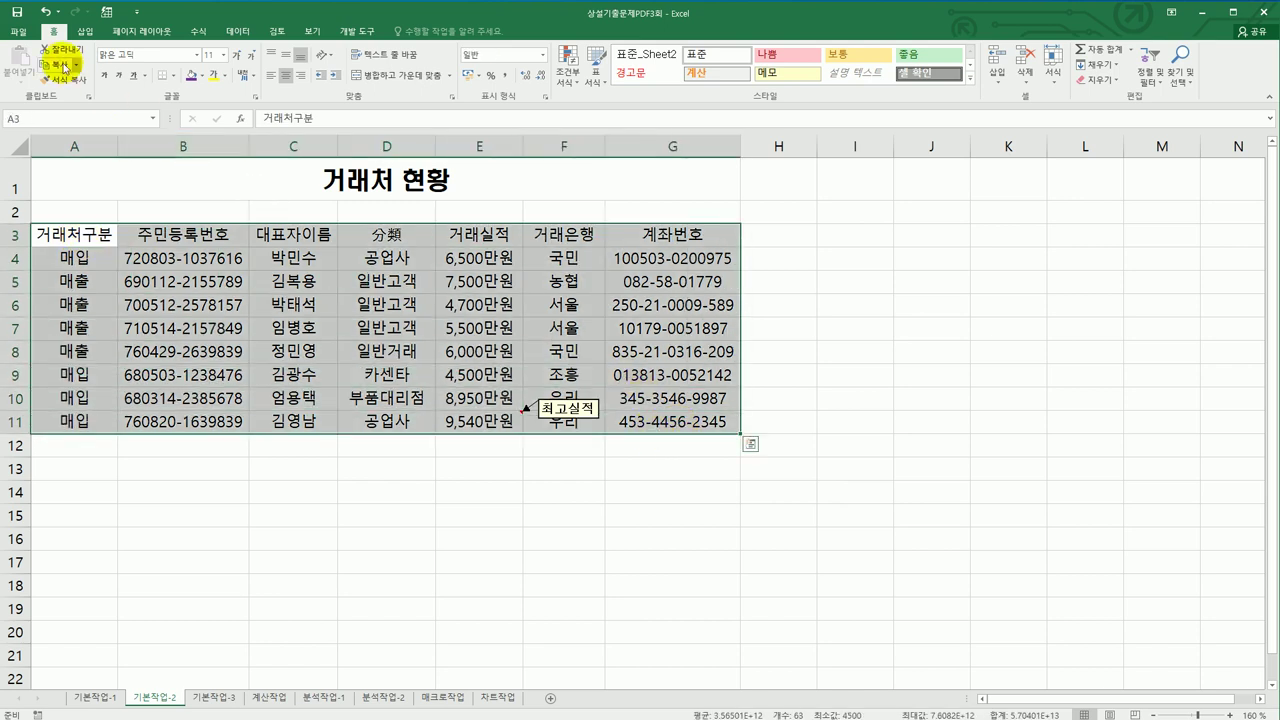
click(173, 75)
click(198, 189)
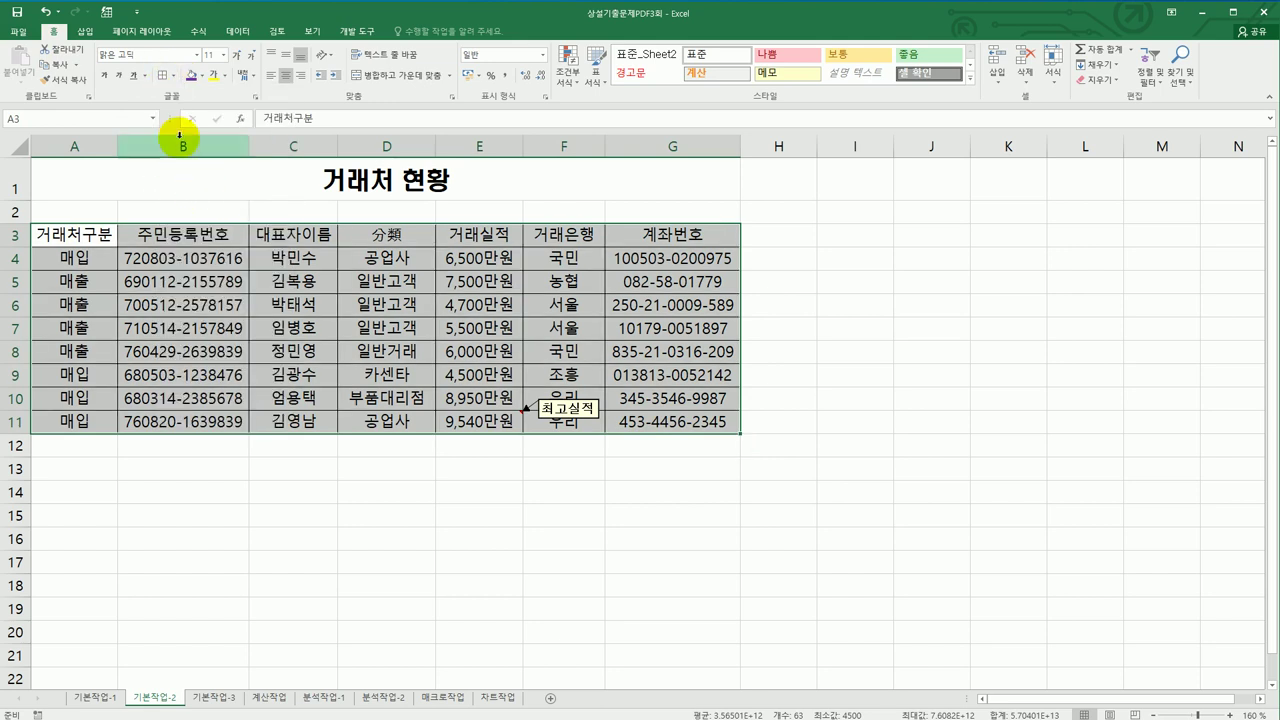
click(172, 76)
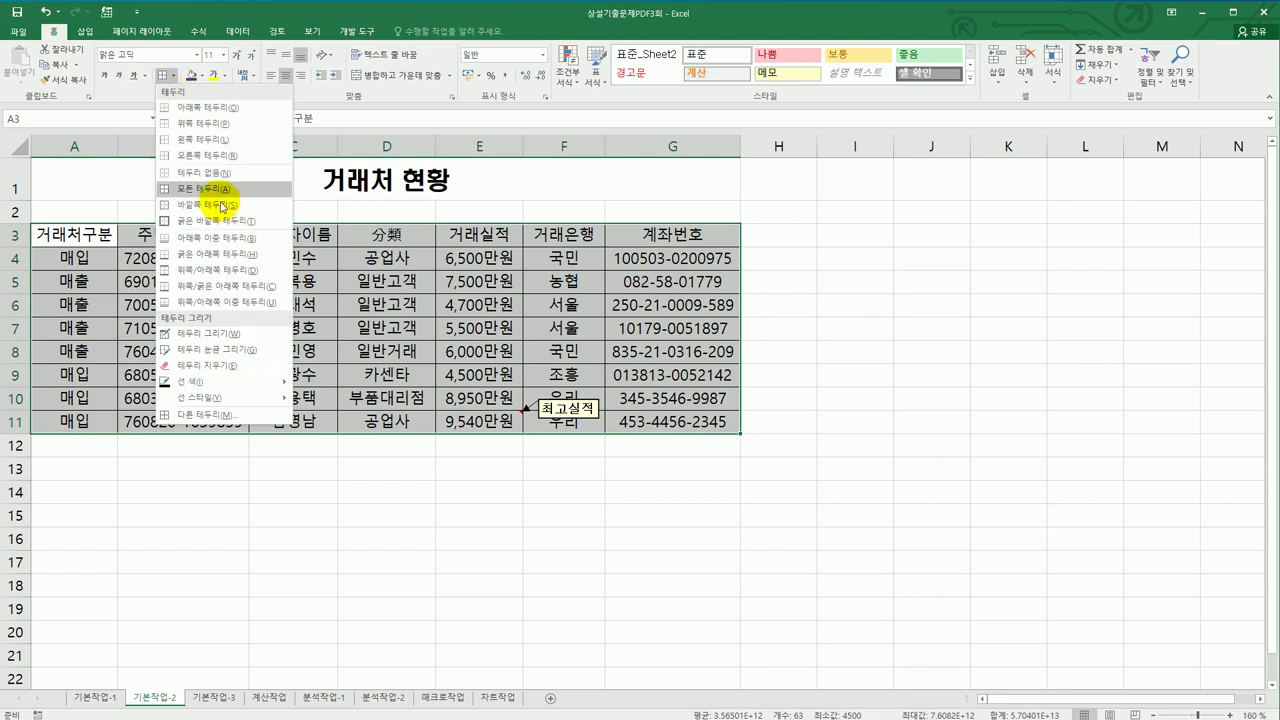
click(226, 233)
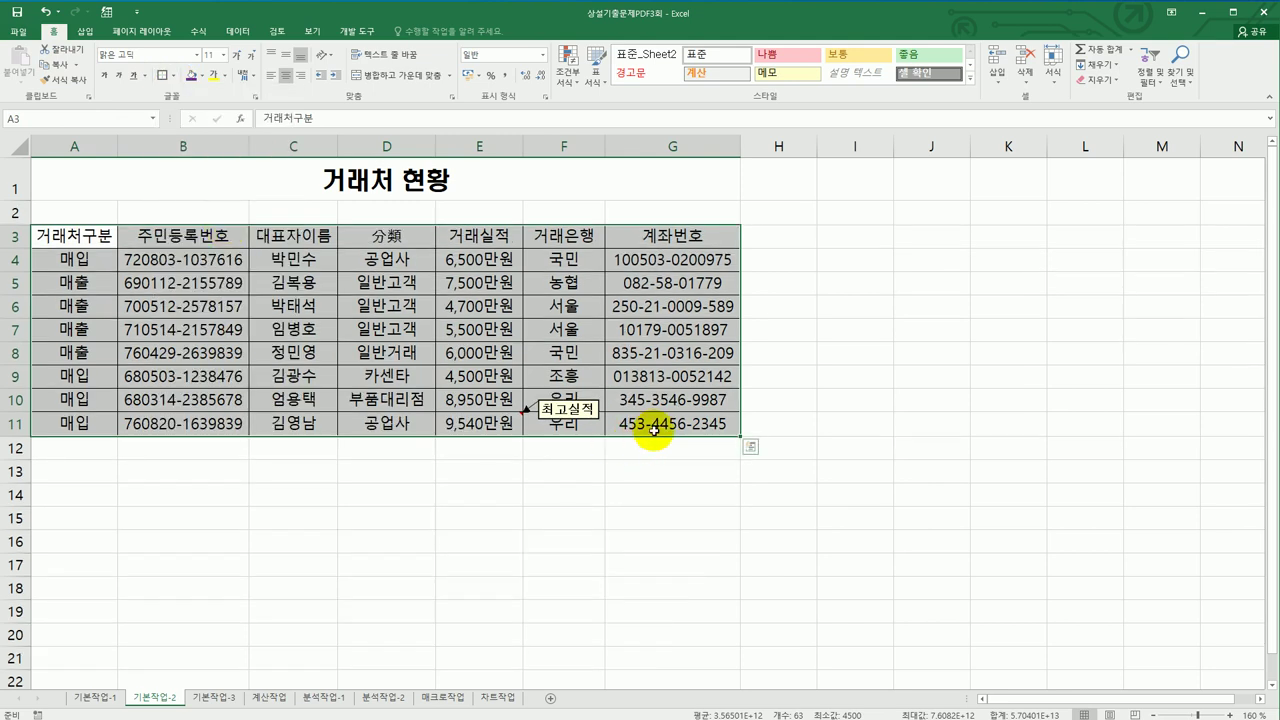
click(653, 428)
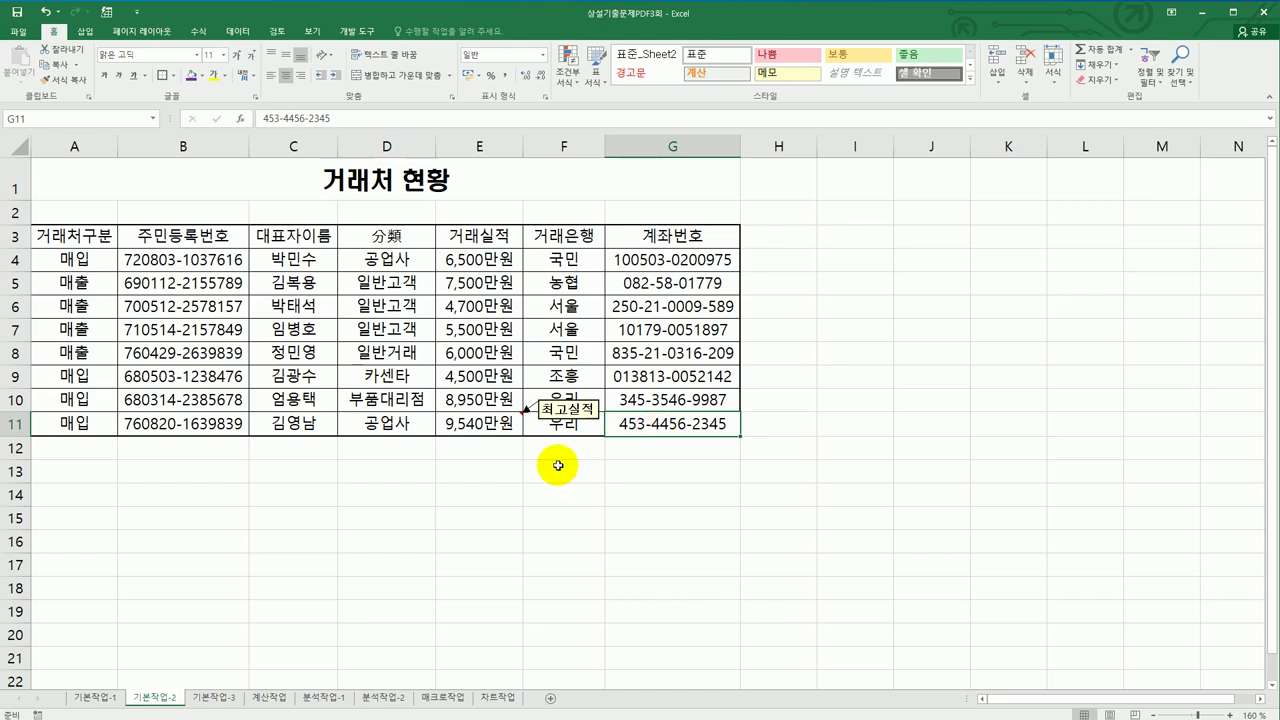
Step: Turn on the automatic filter for the 급여대장 table on the 기본작업-3 sheet
click(212, 699)
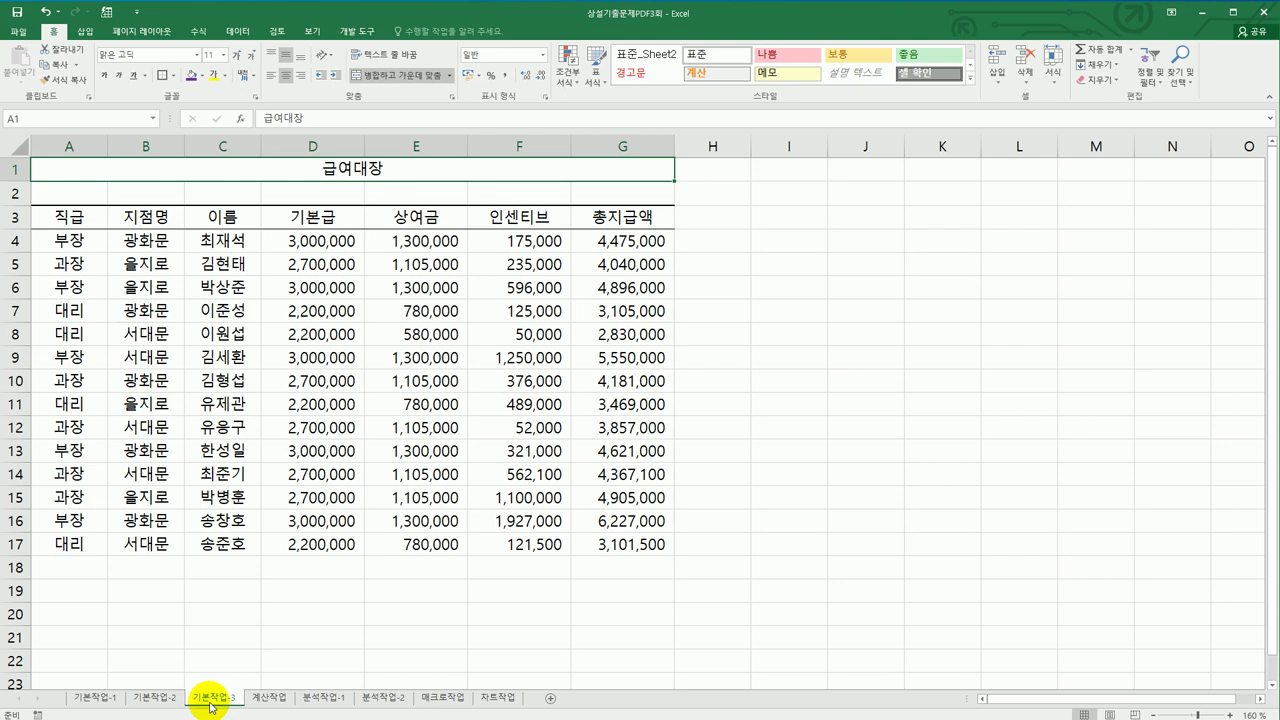
click(269, 329)
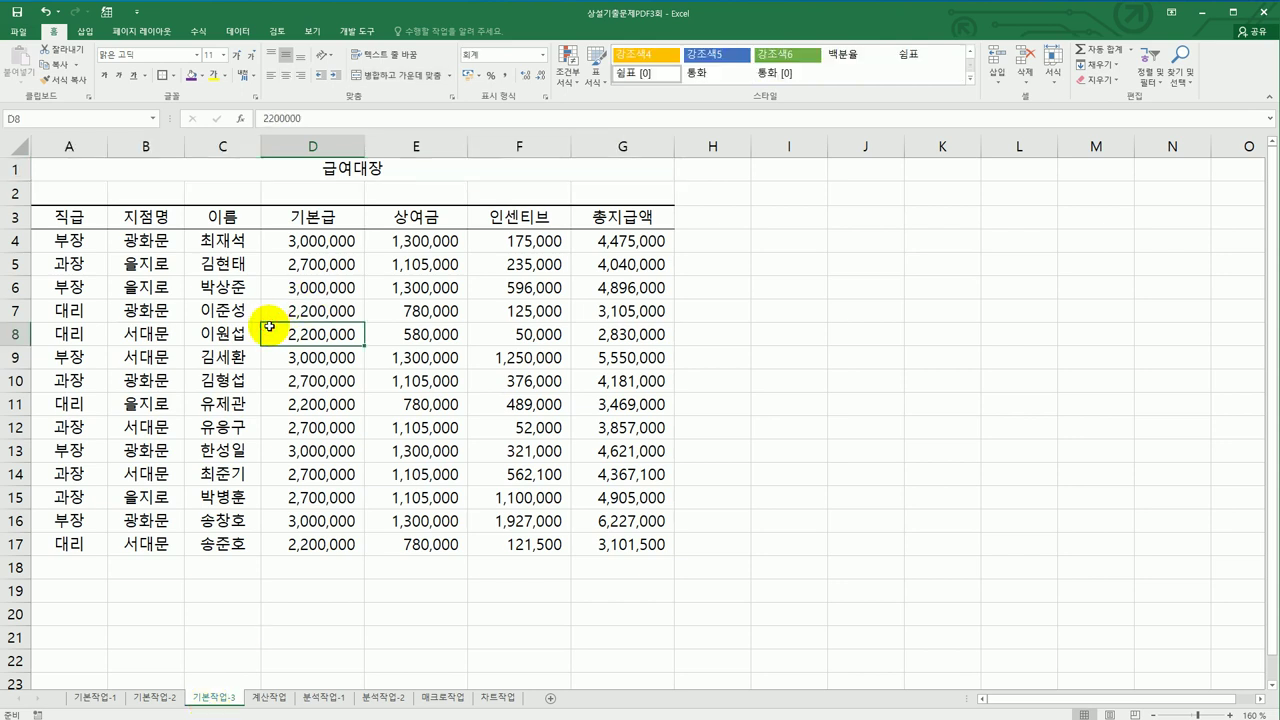
click(237, 32)
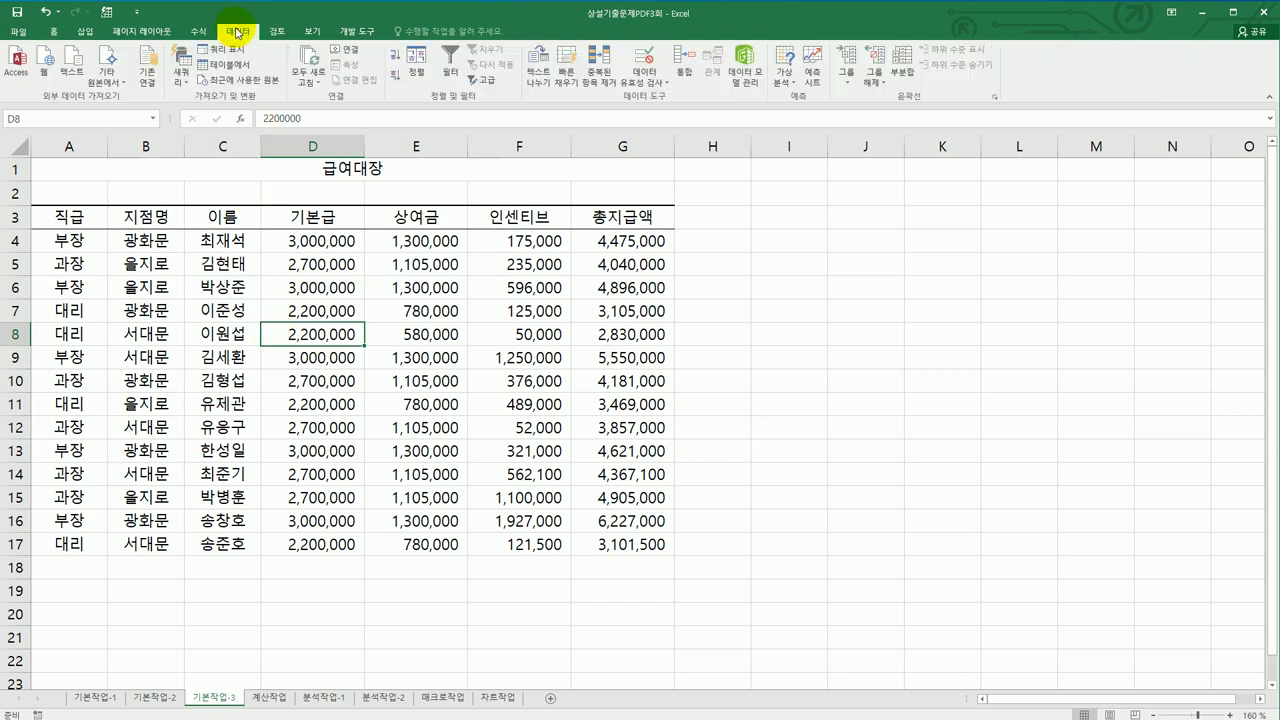
click(452, 72)
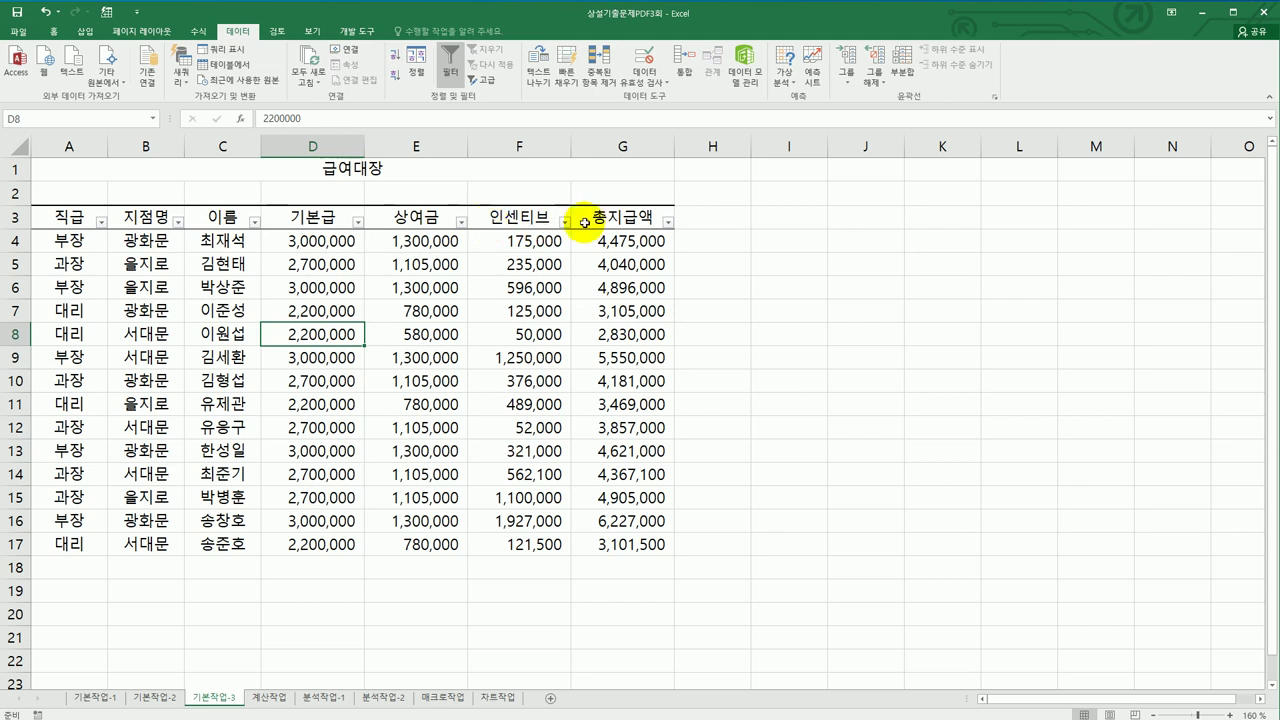
Step: Create a custom number filter on 총지급액 with a first condition of >= 3000000
click(624, 216)
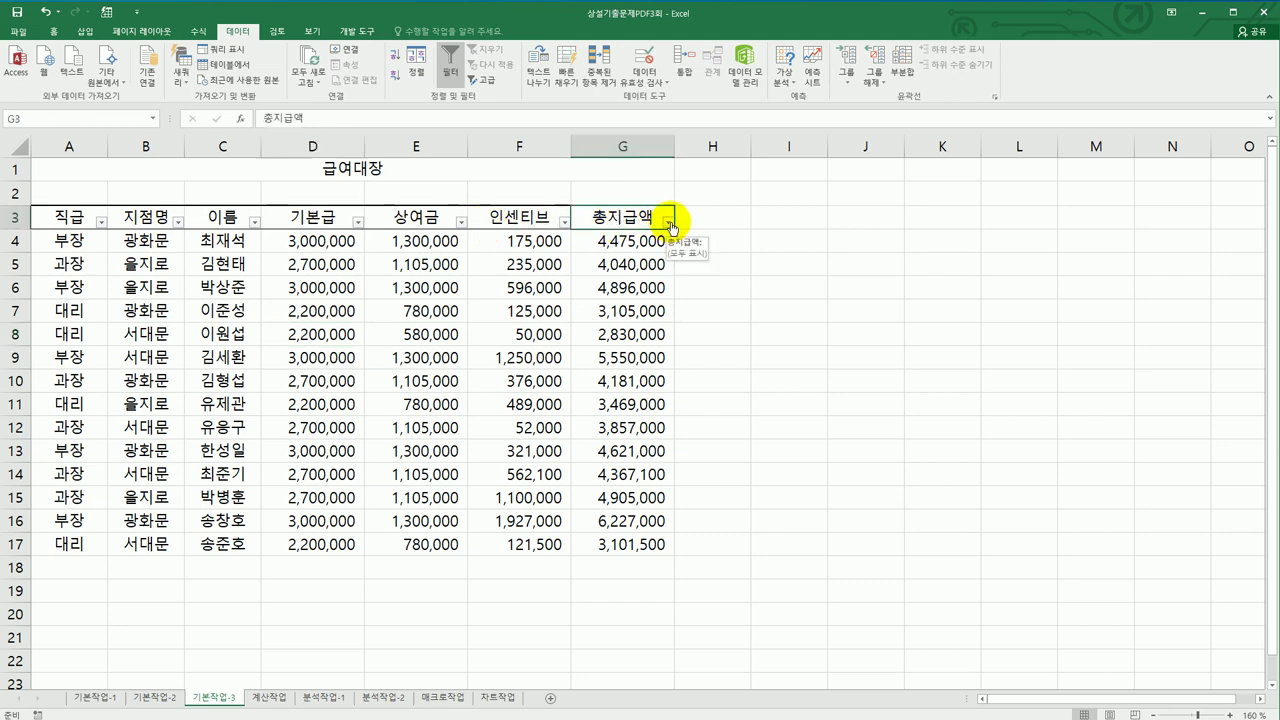
click(668, 222)
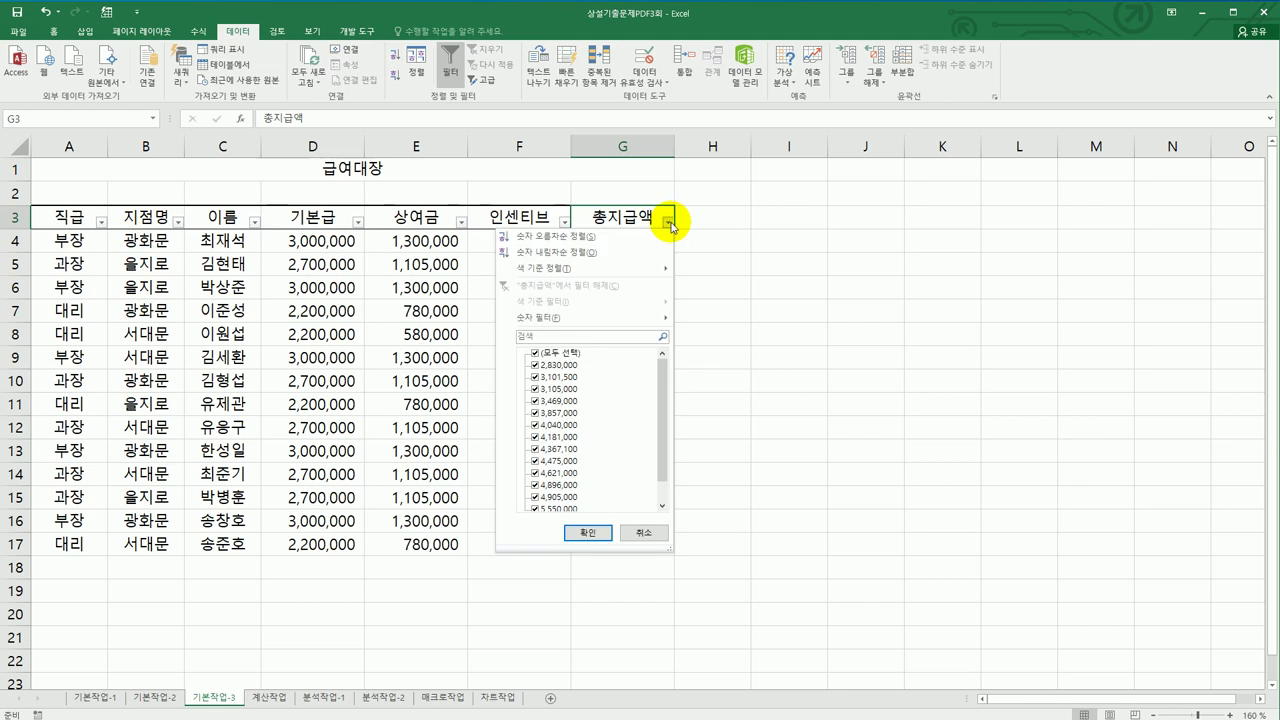
mouse_move(640, 318)
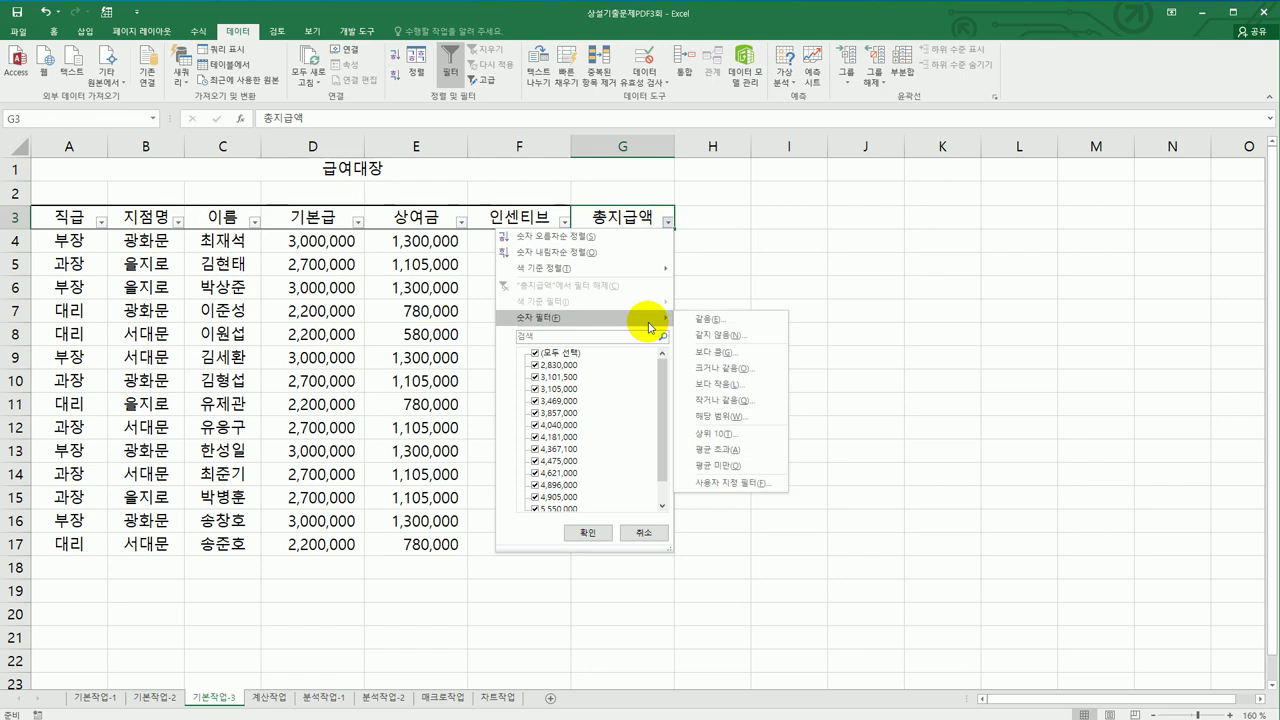
click(729, 483)
drag(741, 293, 861, 257)
click(884, 303)
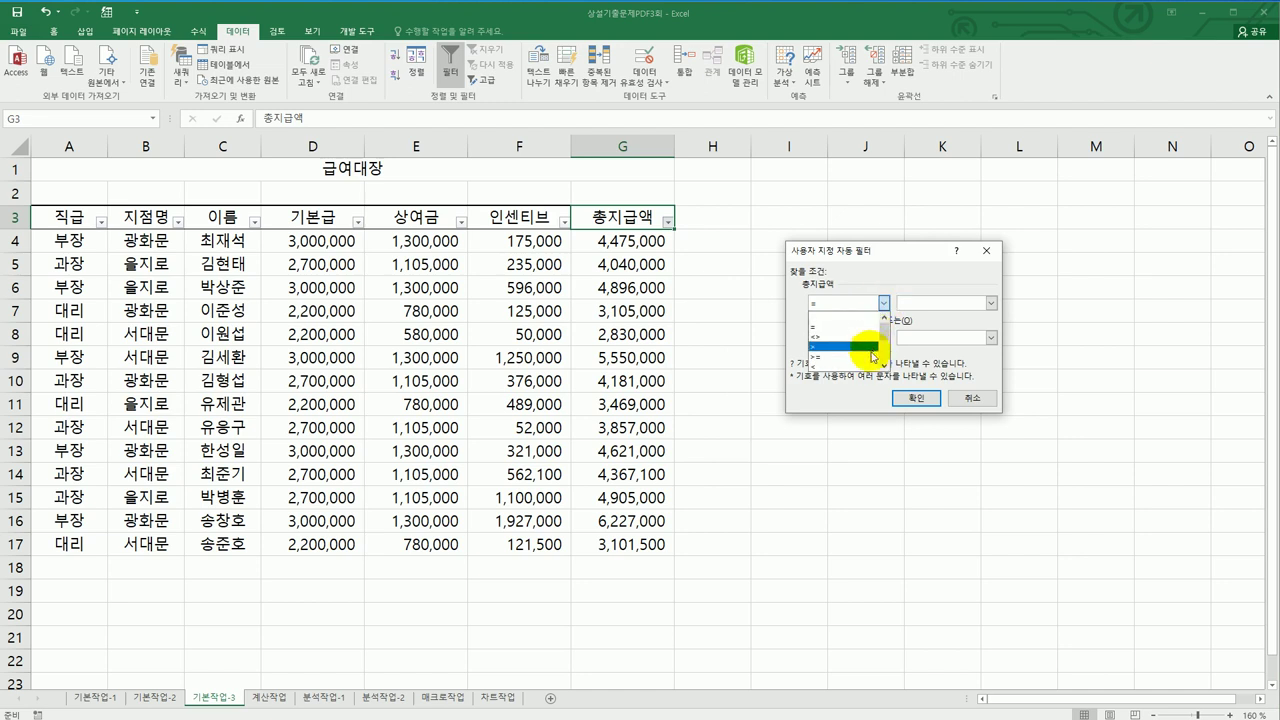
click(857, 352)
click(925, 307)
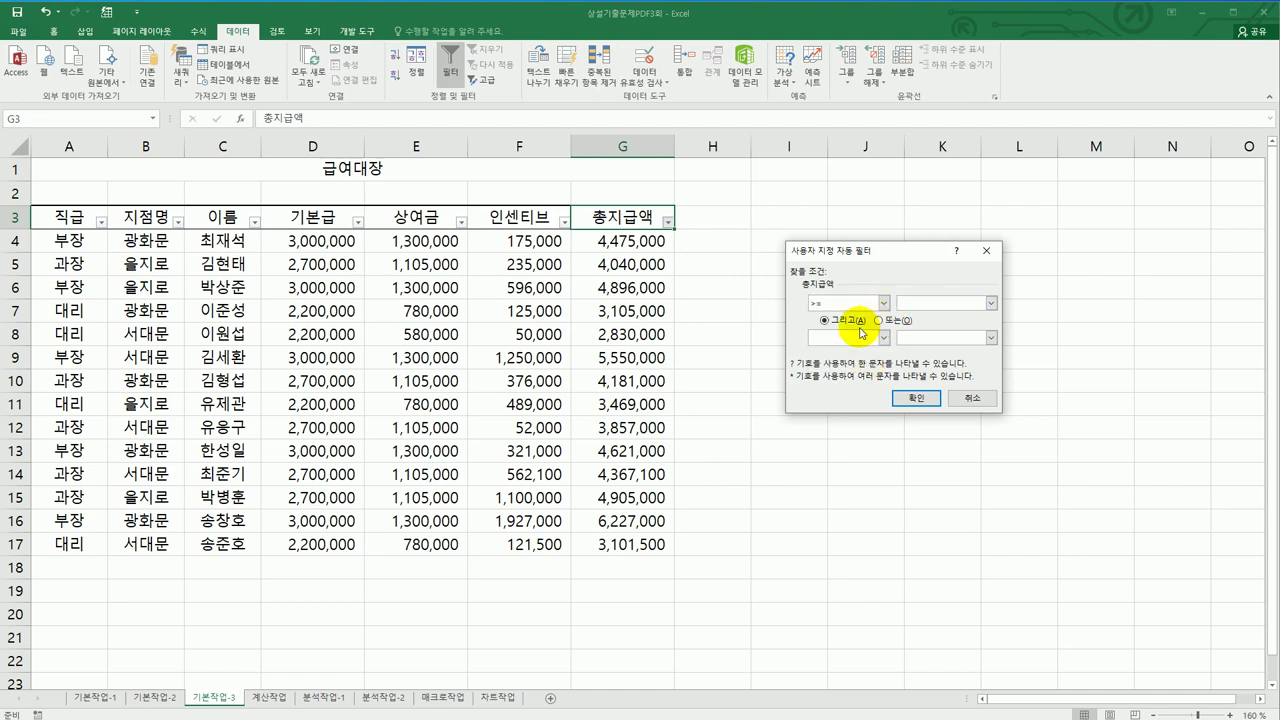
text(3000000)
Step: Add < 5000000 as the second 총지급액 condition, joined with 그리고, and apply the filter
click(860, 337)
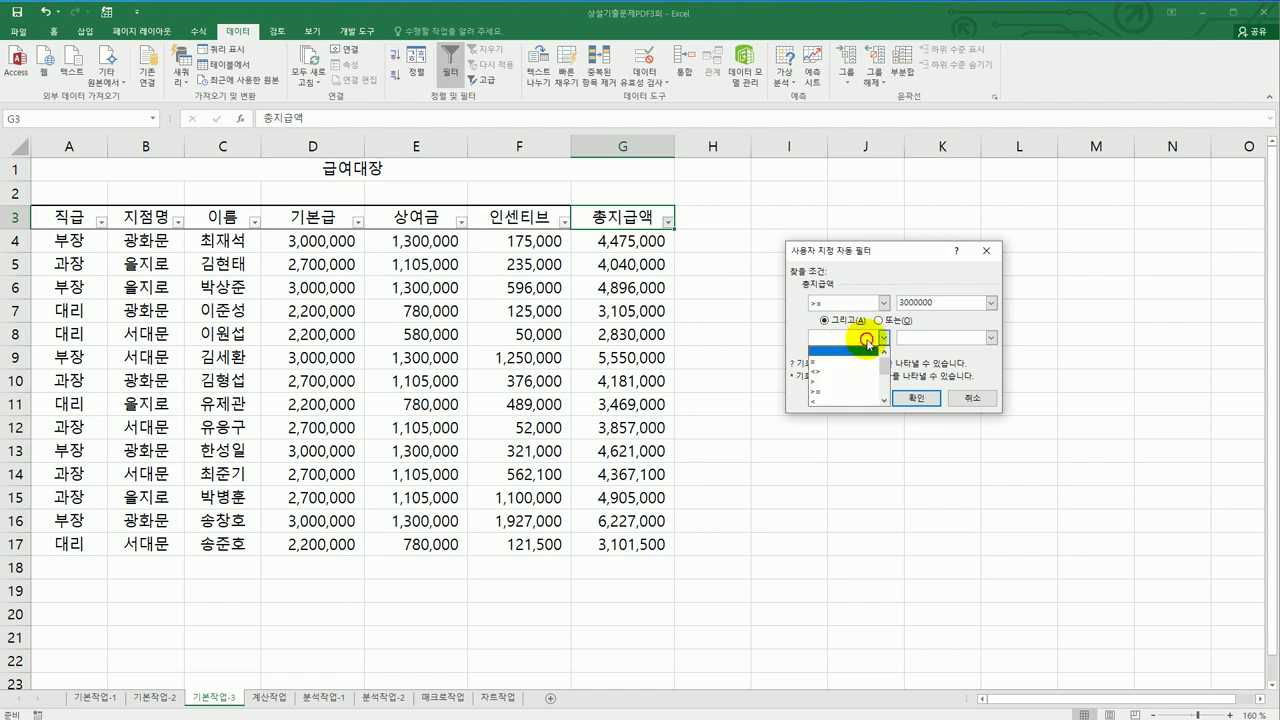
click(855, 399)
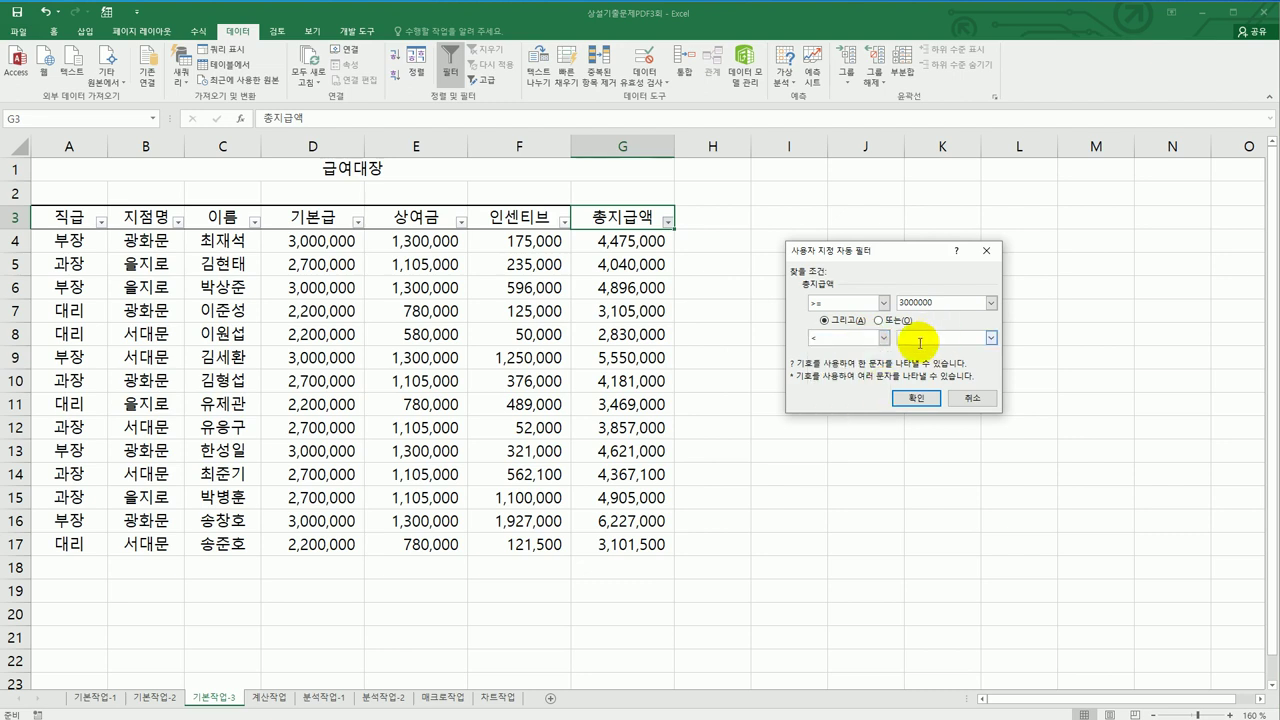
text(5000000)
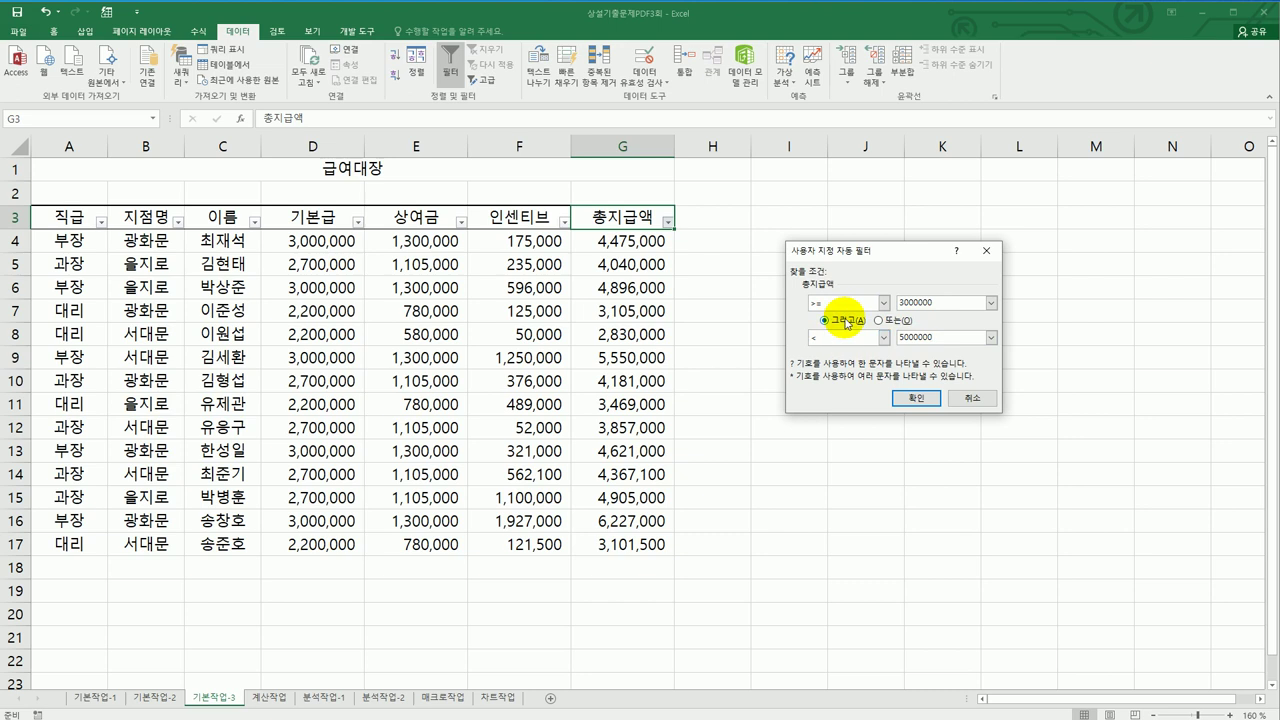
click(916, 398)
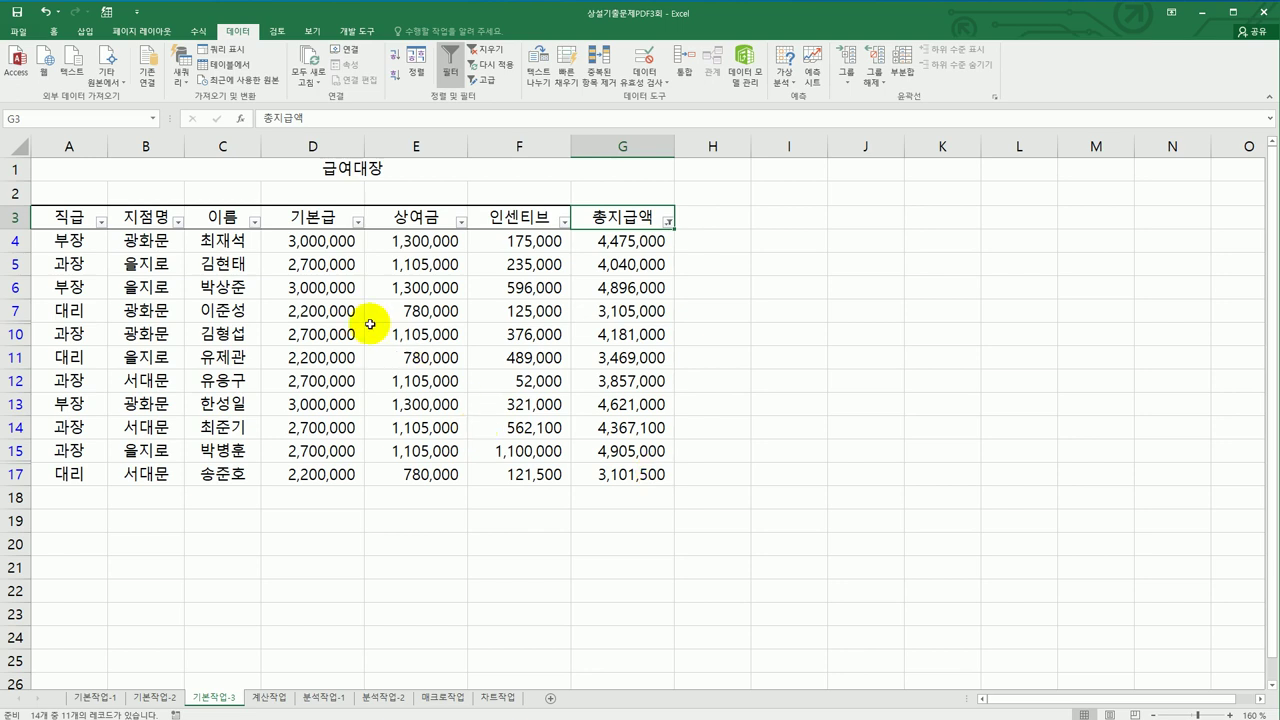
Step: Filter the 지점명 column with an 끝 문자 text condition for branch names ending in 문
click(176, 222)
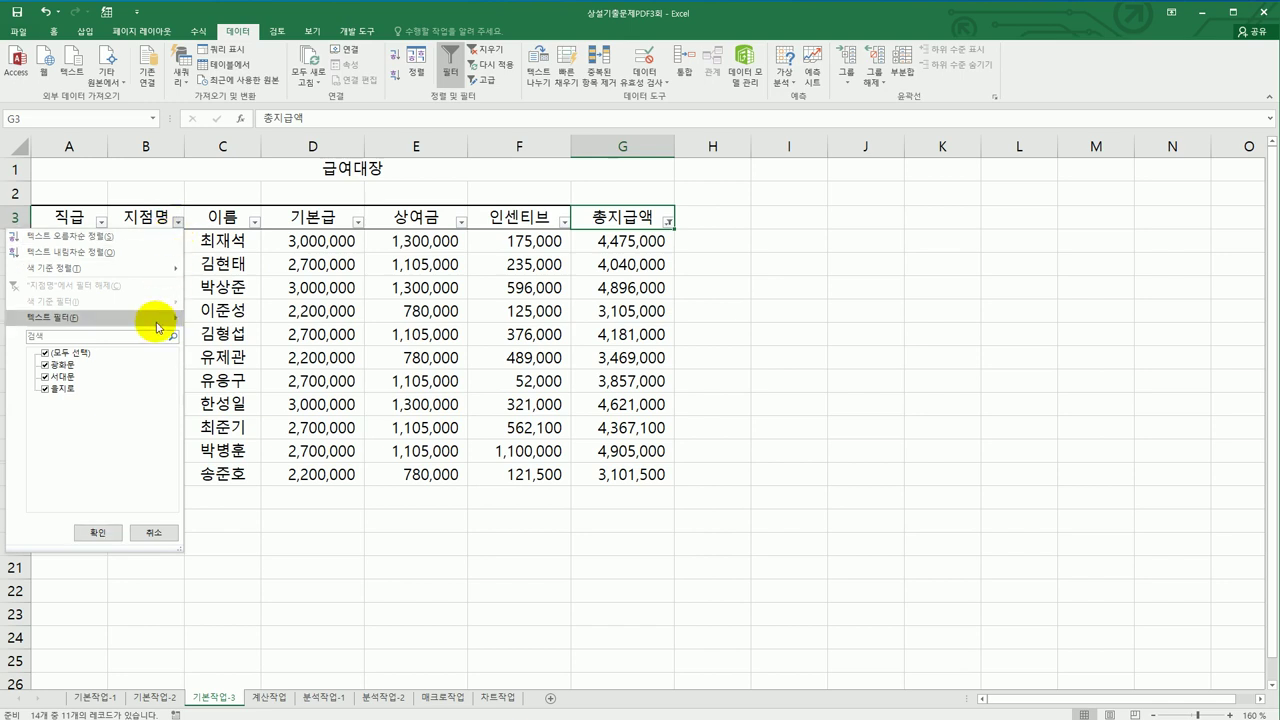
mouse_move(157, 326)
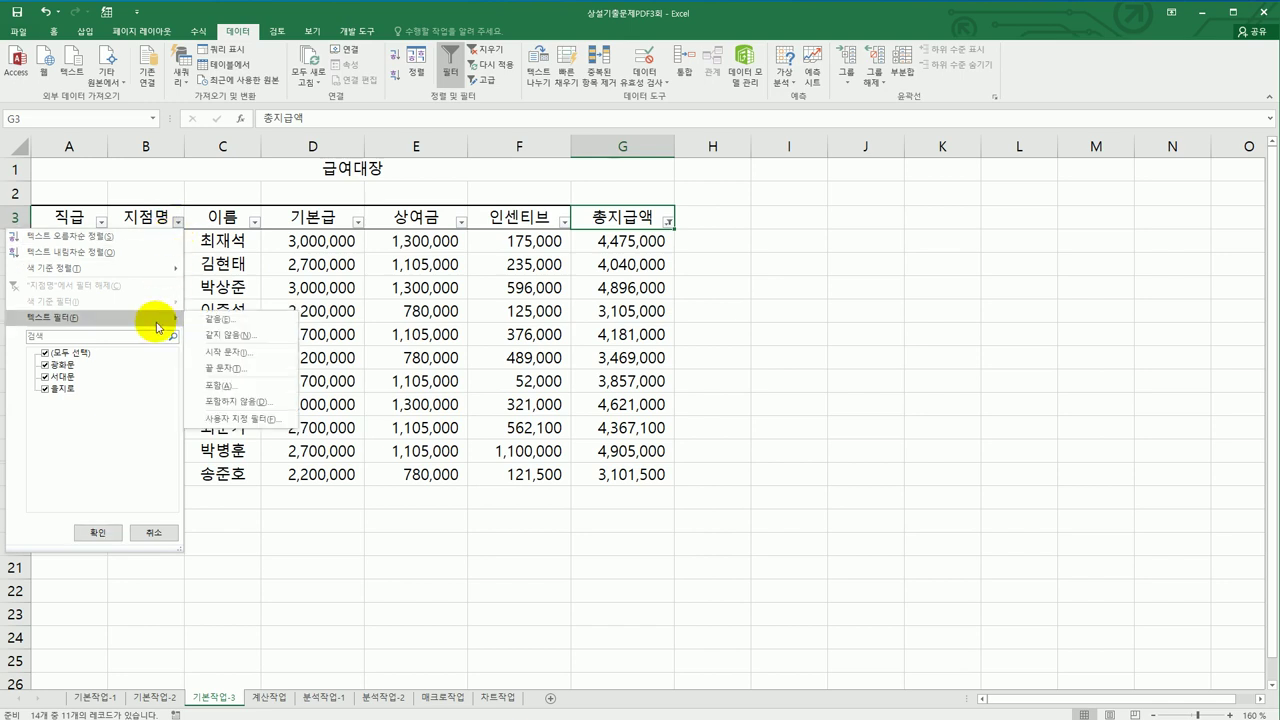
click(236, 368)
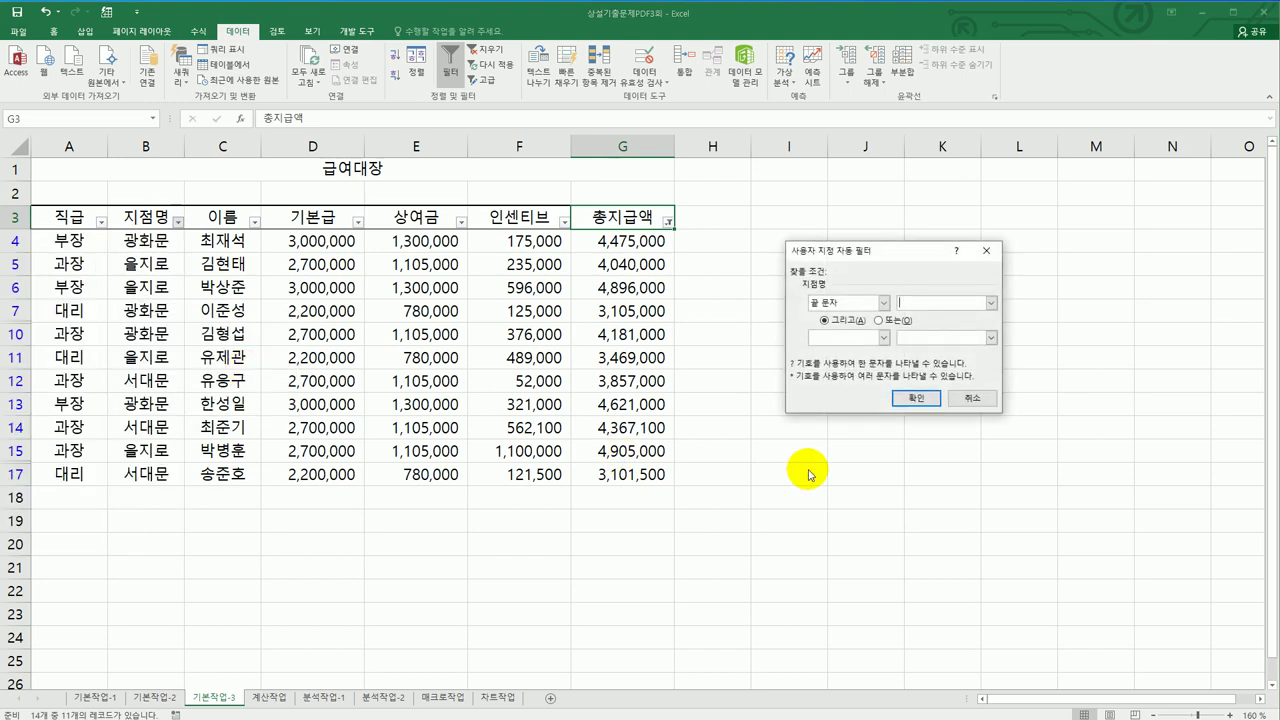
text(ㅁ)
click(910, 398)
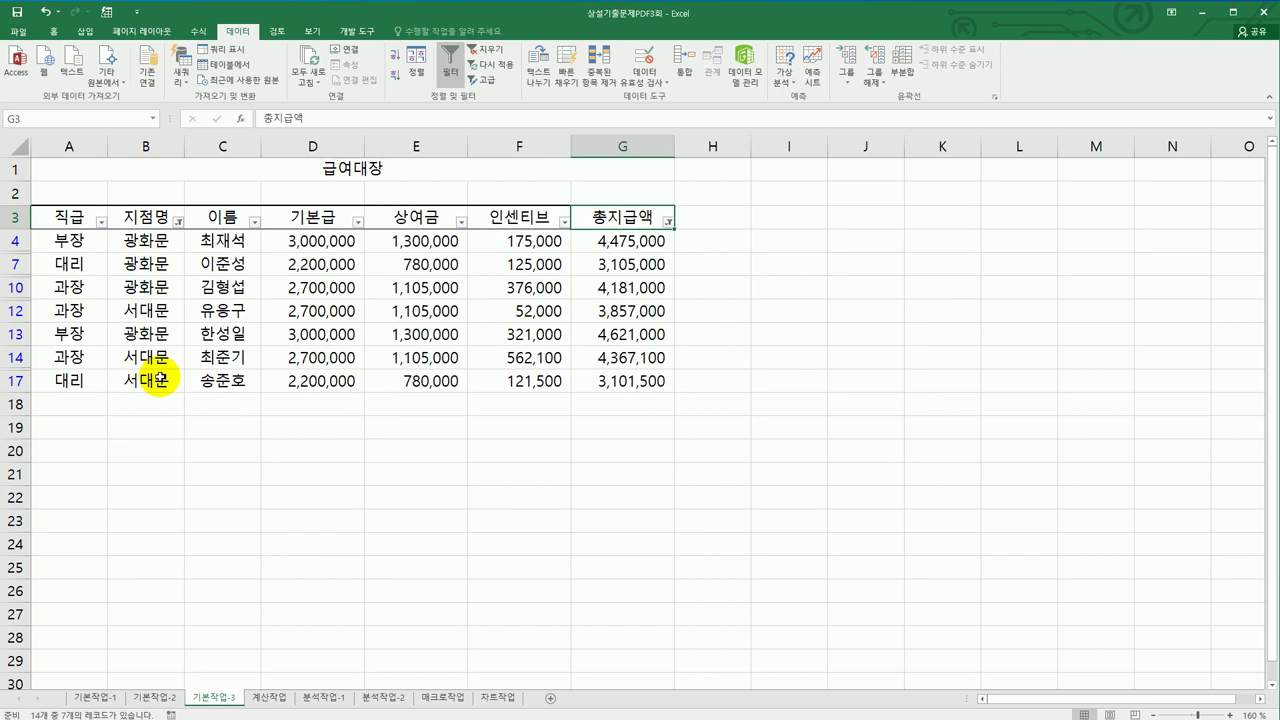
click(165, 217)
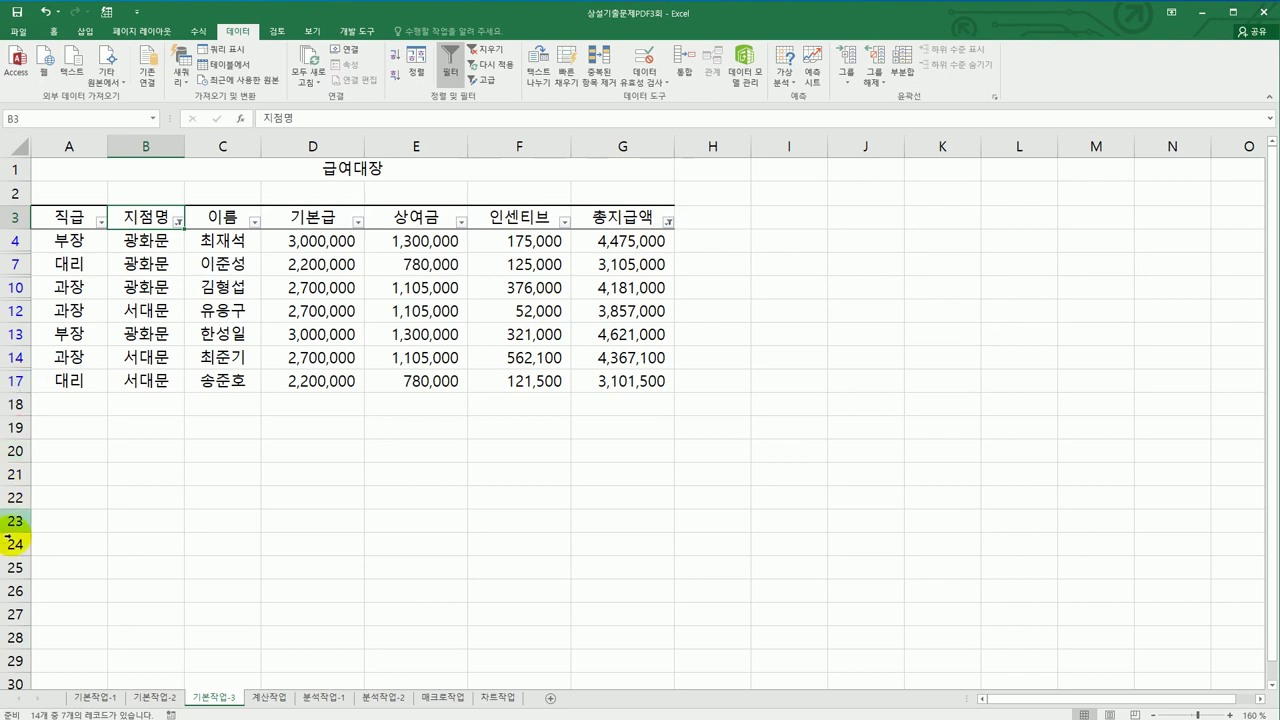
Step: In D3 of the 계산작업 sheet, begin an AND formula with the condition B3>=AVERAGE($B$3:$B$8)
click(256, 699)
scroll(331, 580, up, 2)
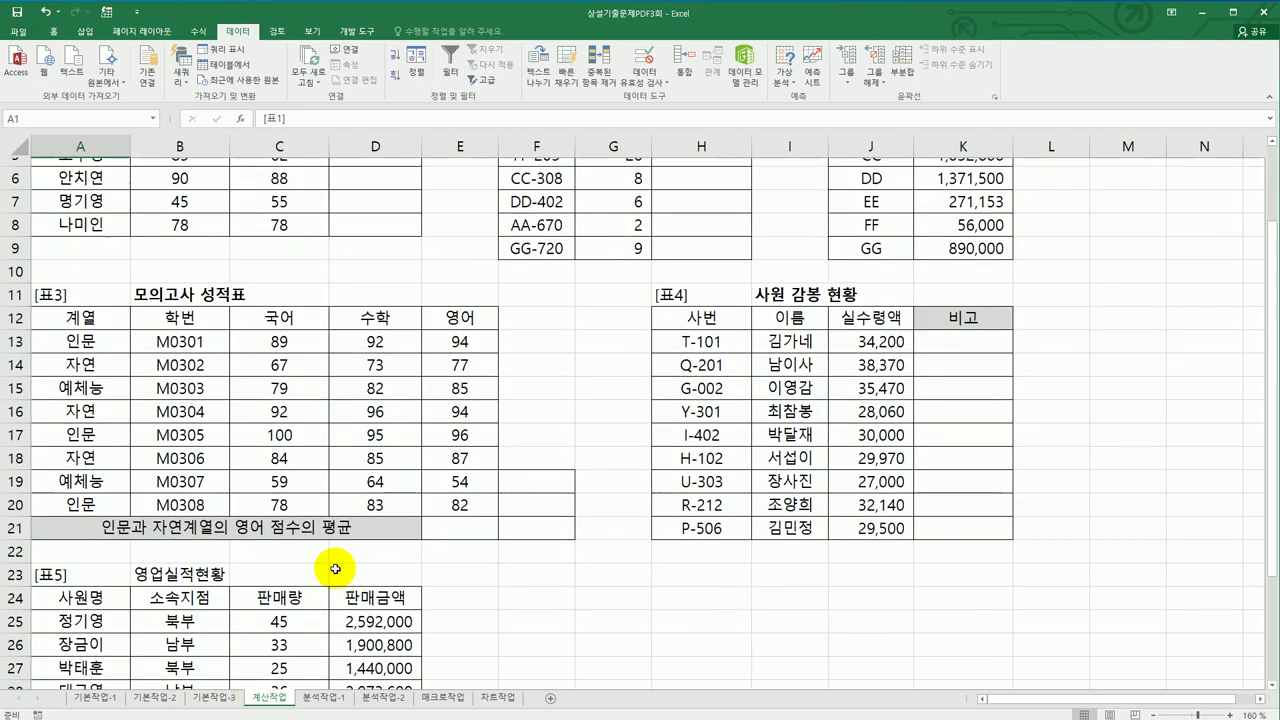
click(376, 227)
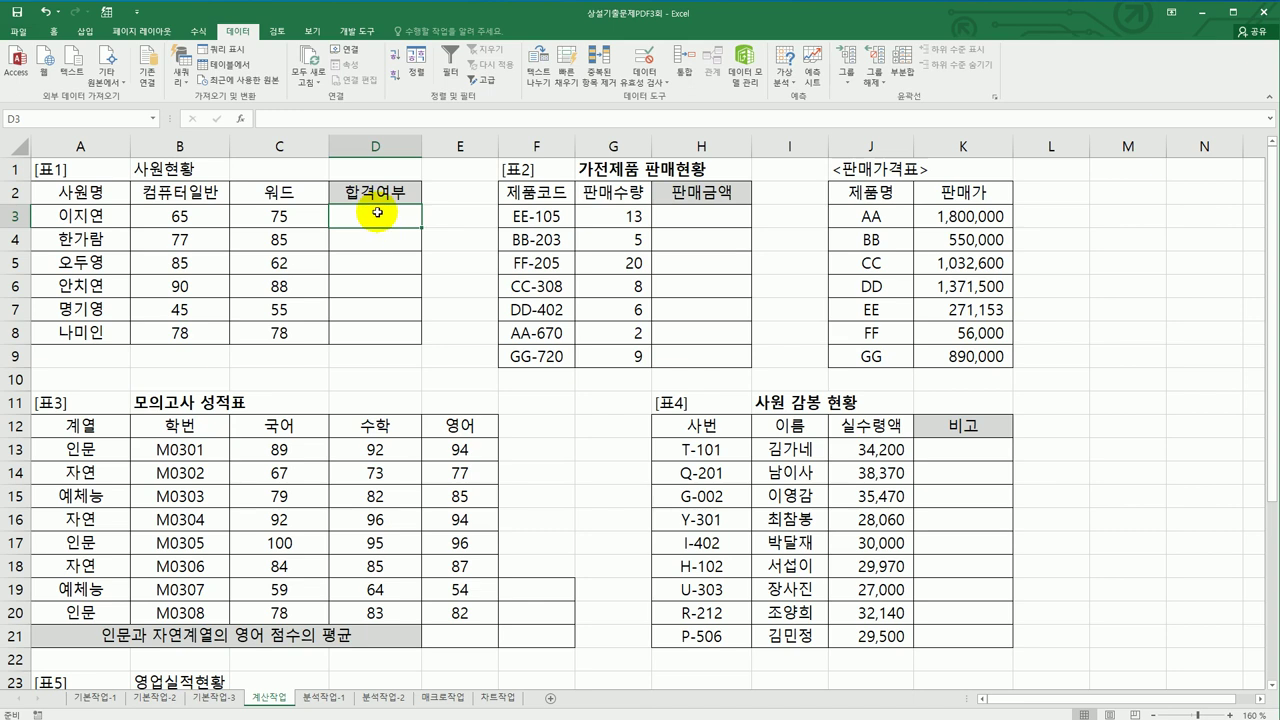
text(=and()
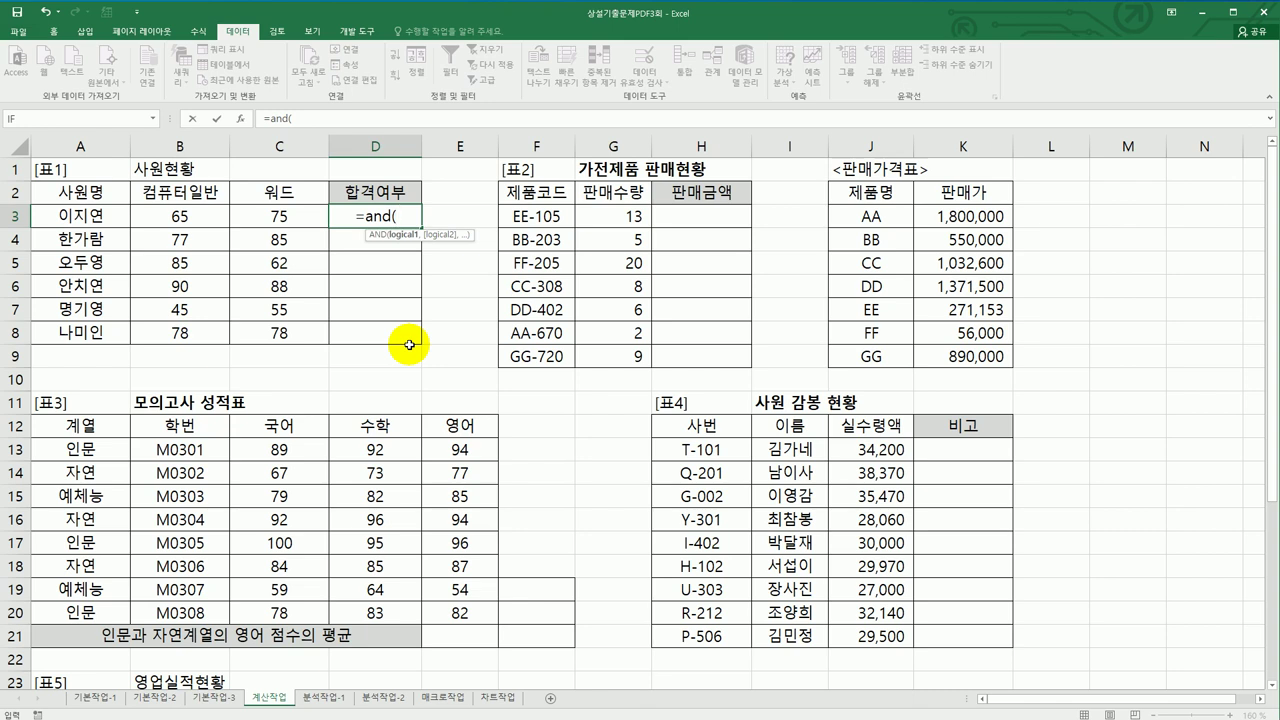
click(199, 216)
text(>=av)
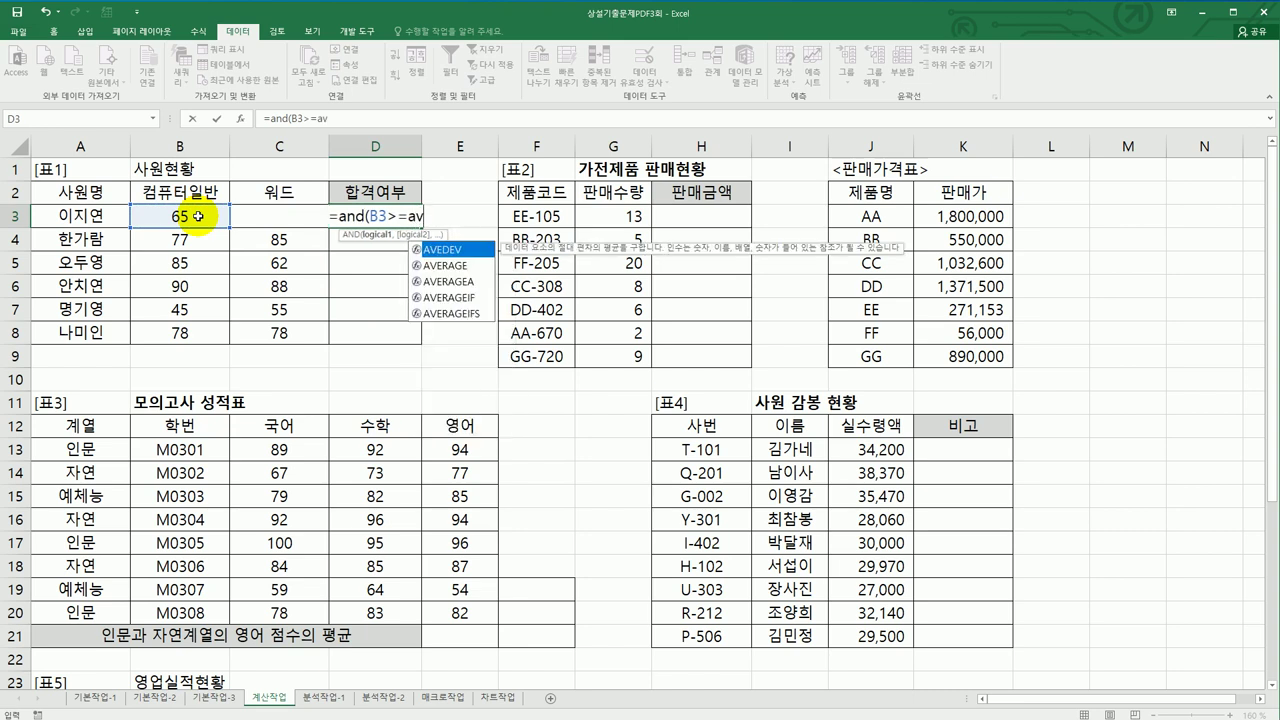
double_click(455, 266)
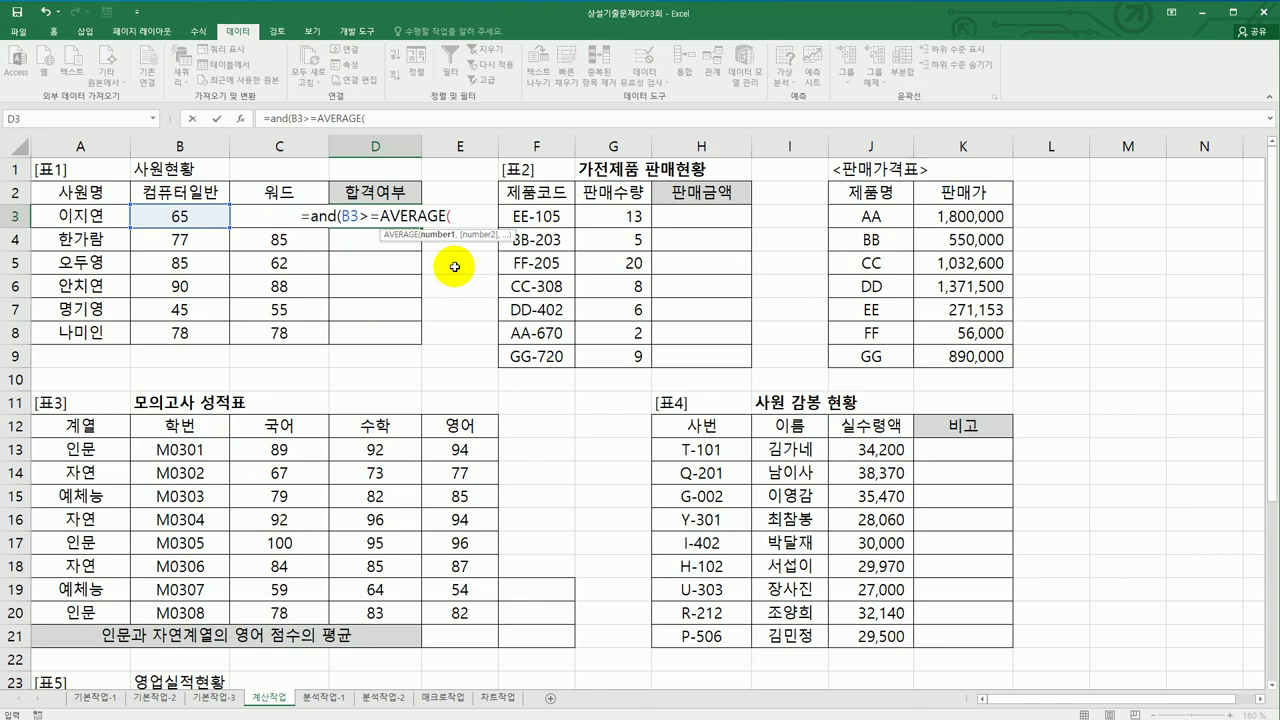
drag(190, 214, 192, 341)
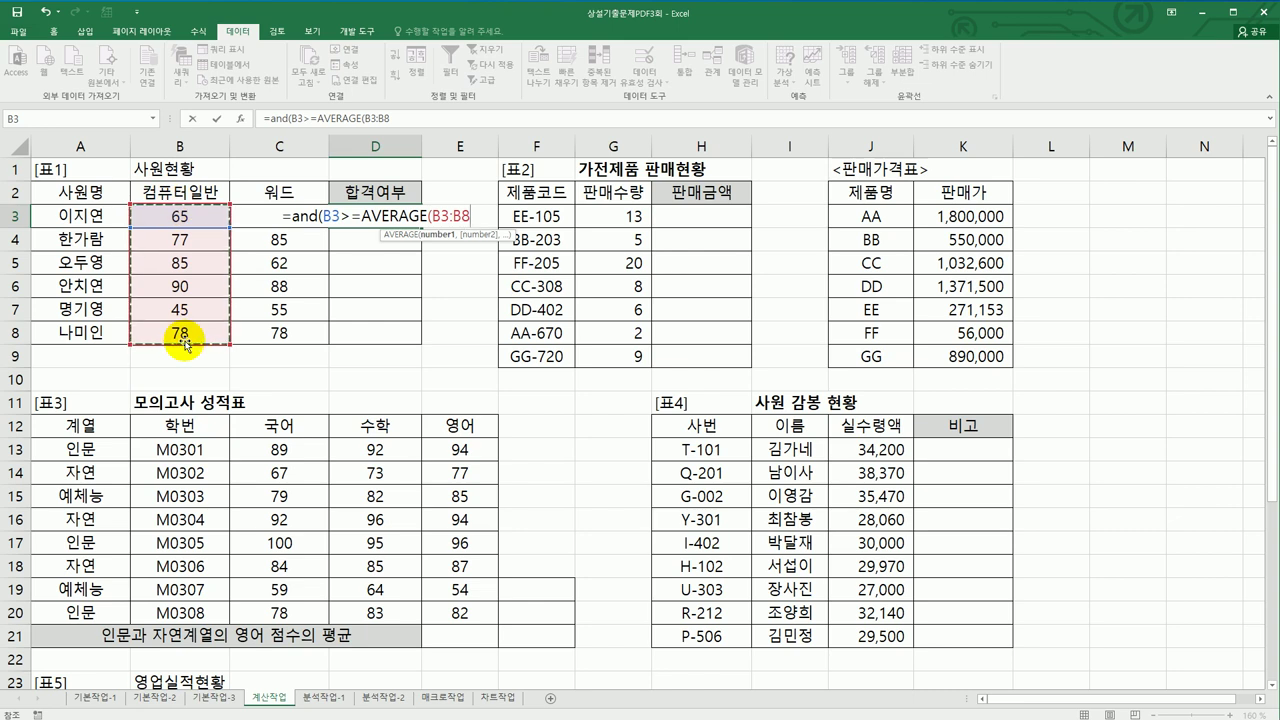
key(F4)
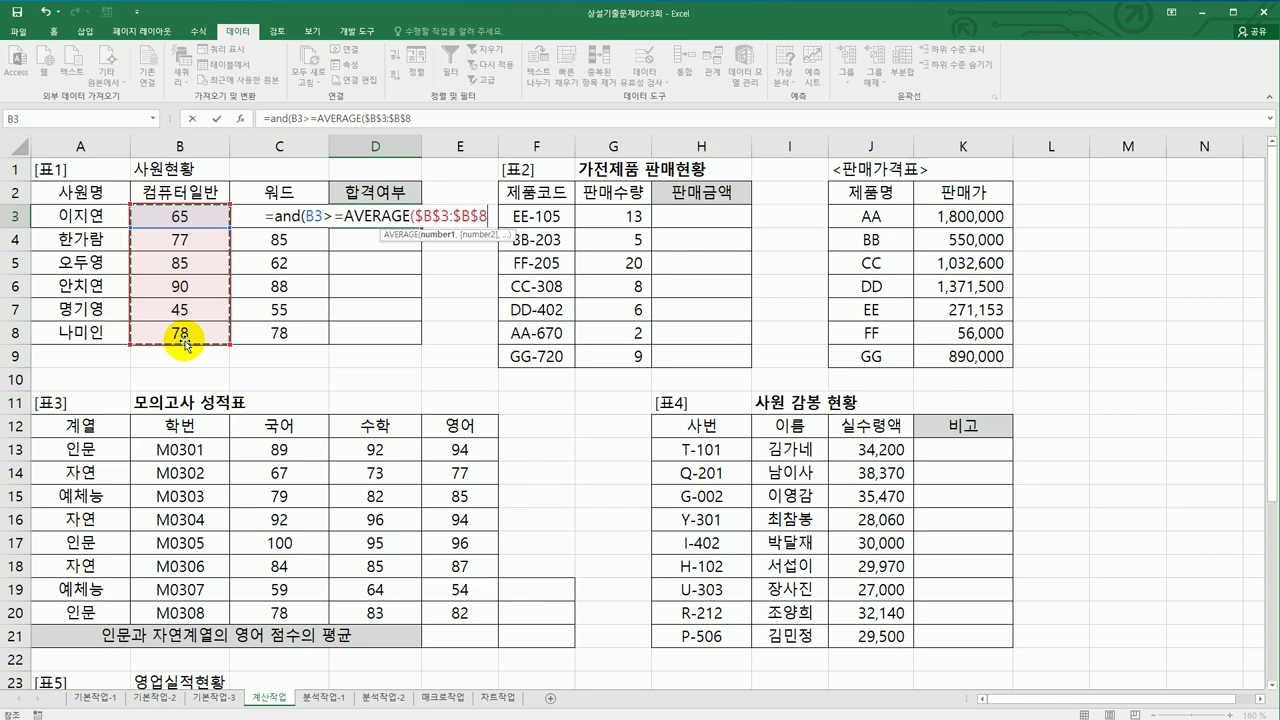
text())
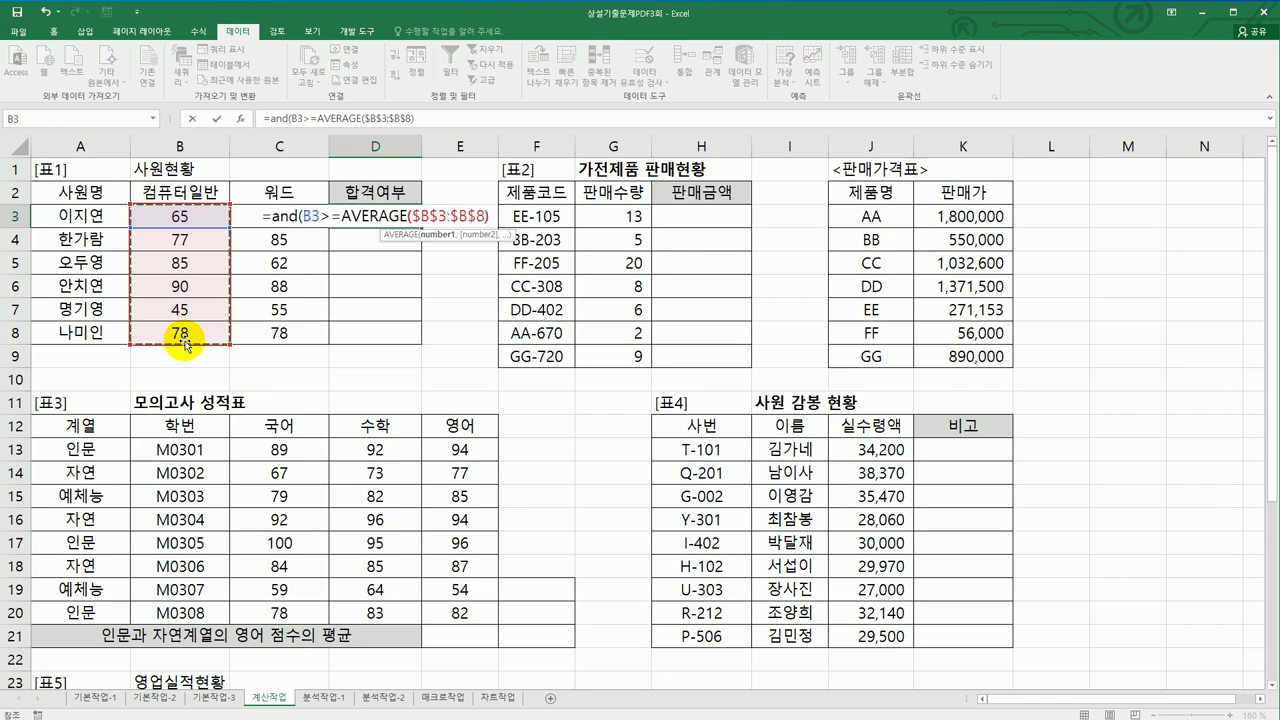
text(,)
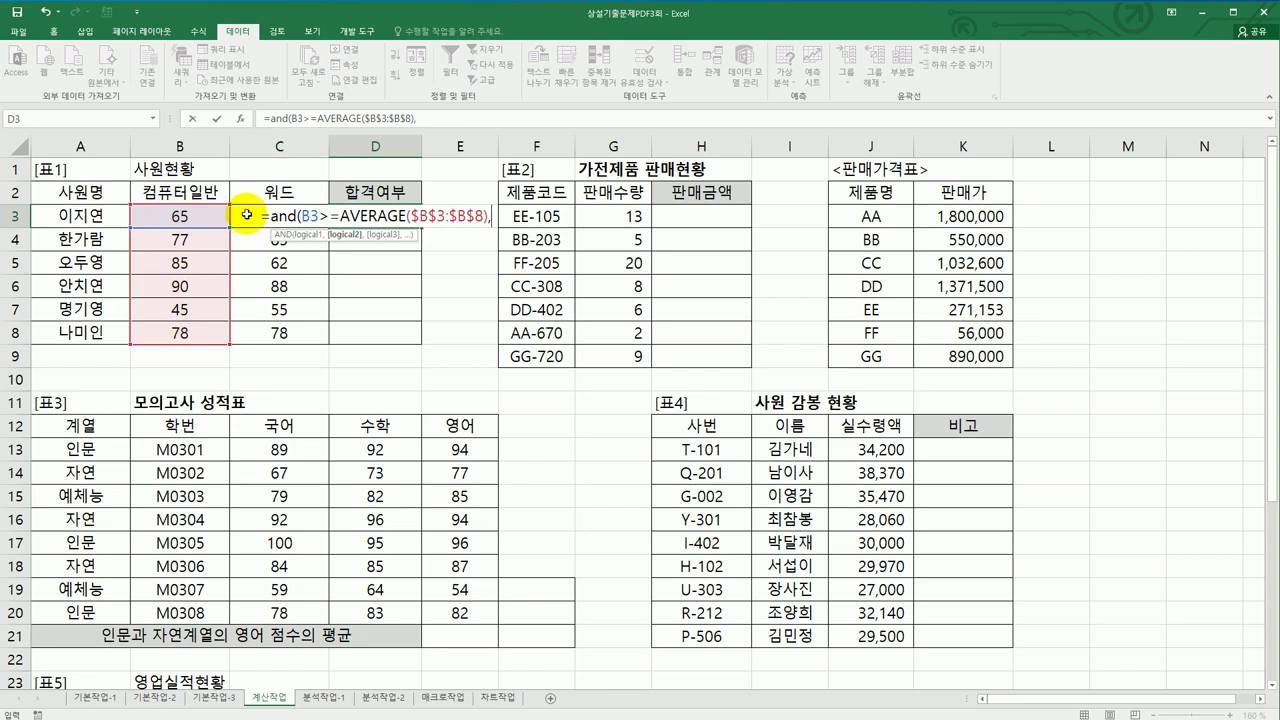
Step: Add C3>=AVERAGE($C$3:$C$8) as the second condition of the AND formula in D3 and enter the formula
click(246, 215)
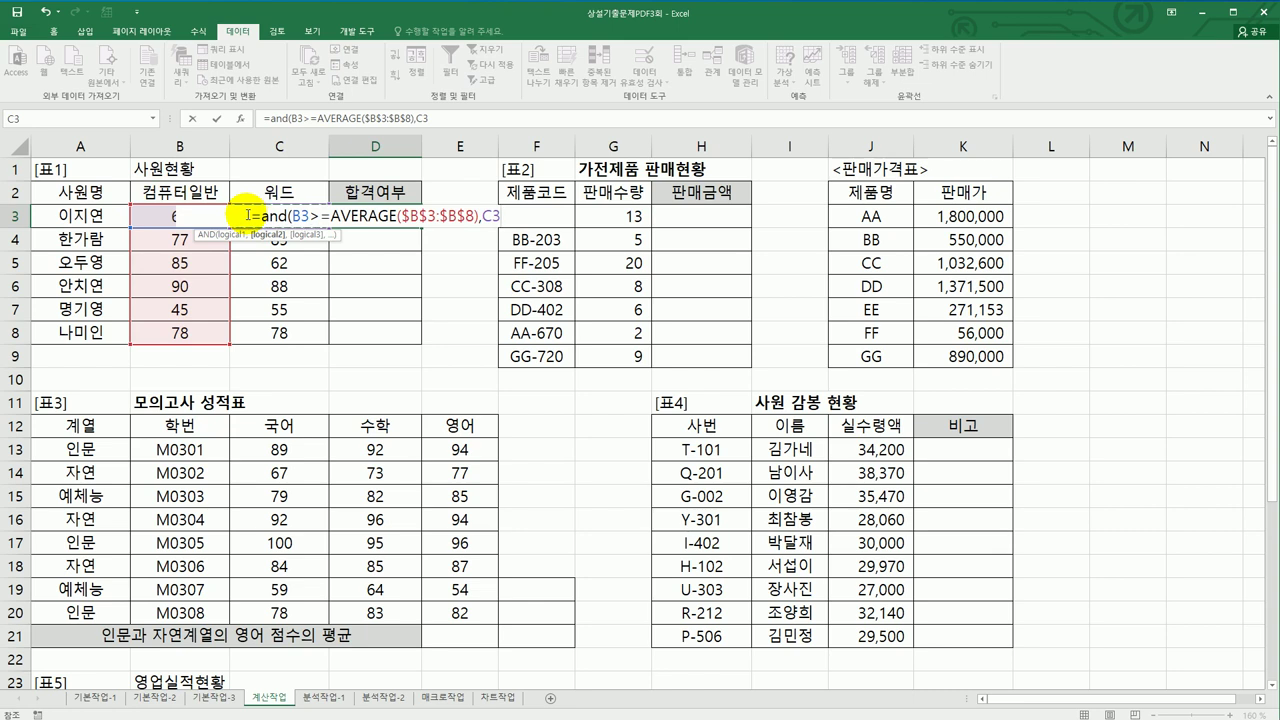
text(>=av)
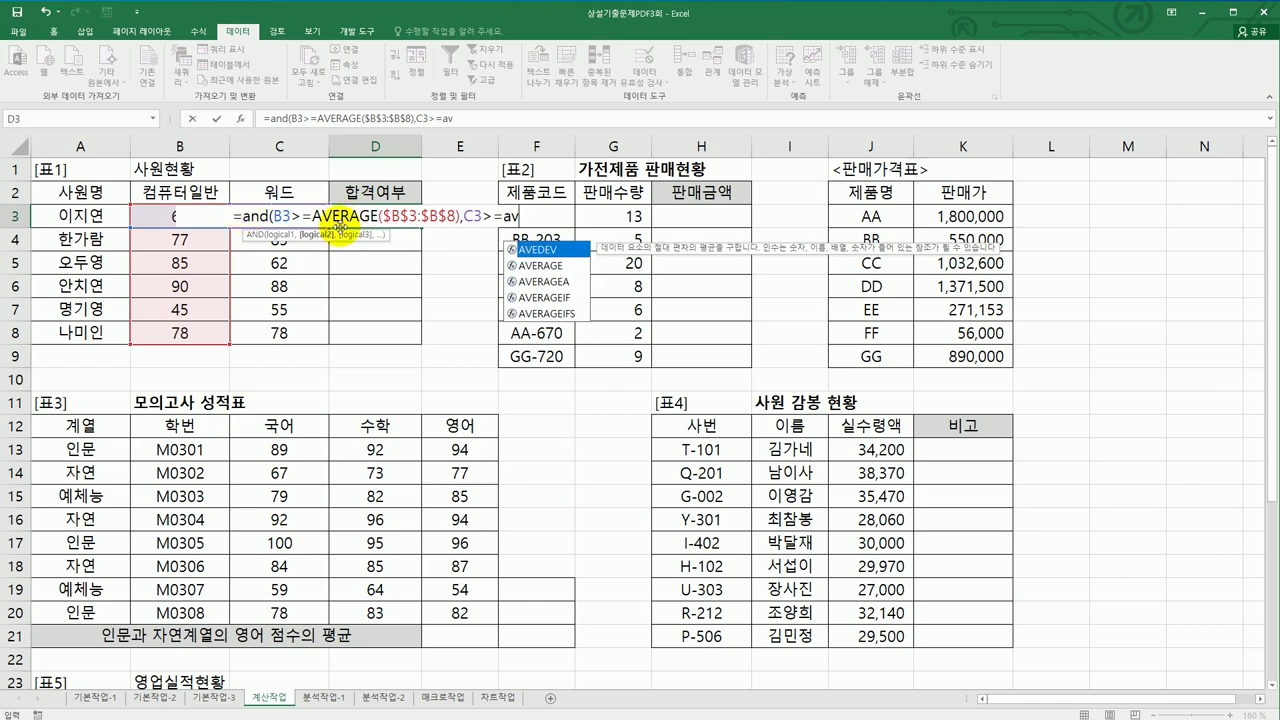
click(555, 266)
double_click(555, 266)
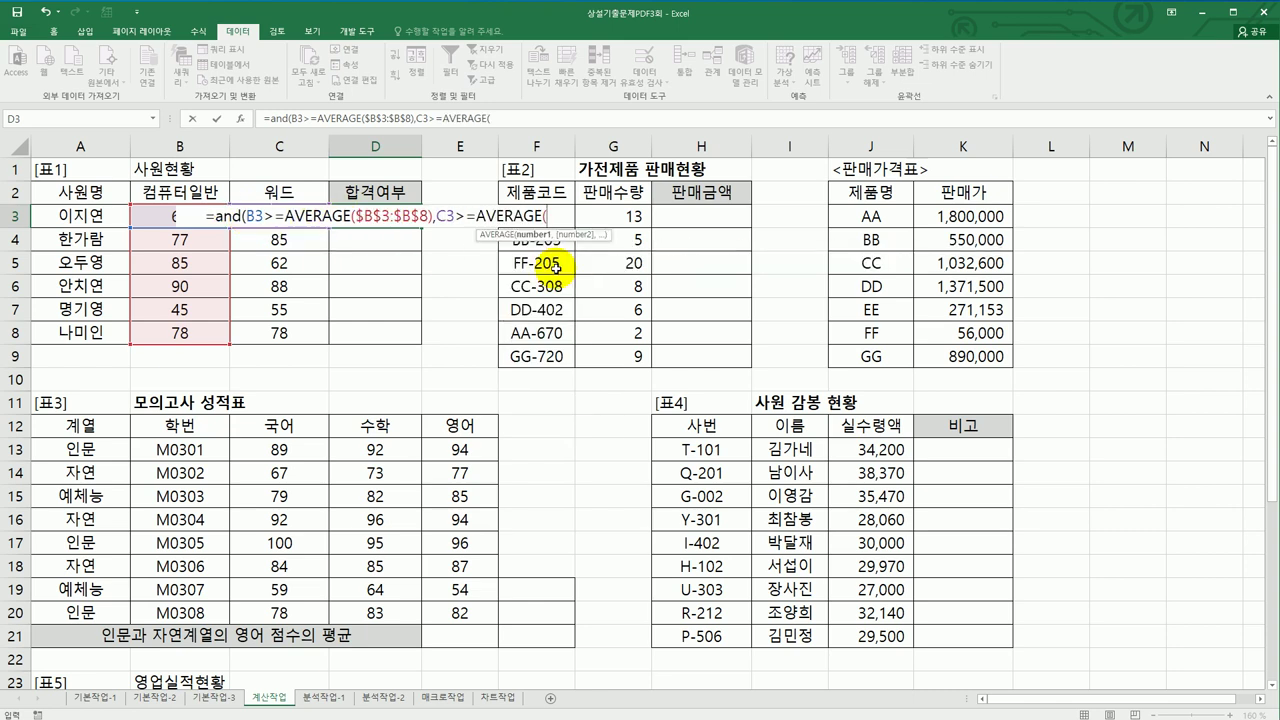
drag(290, 334, 296, 212)
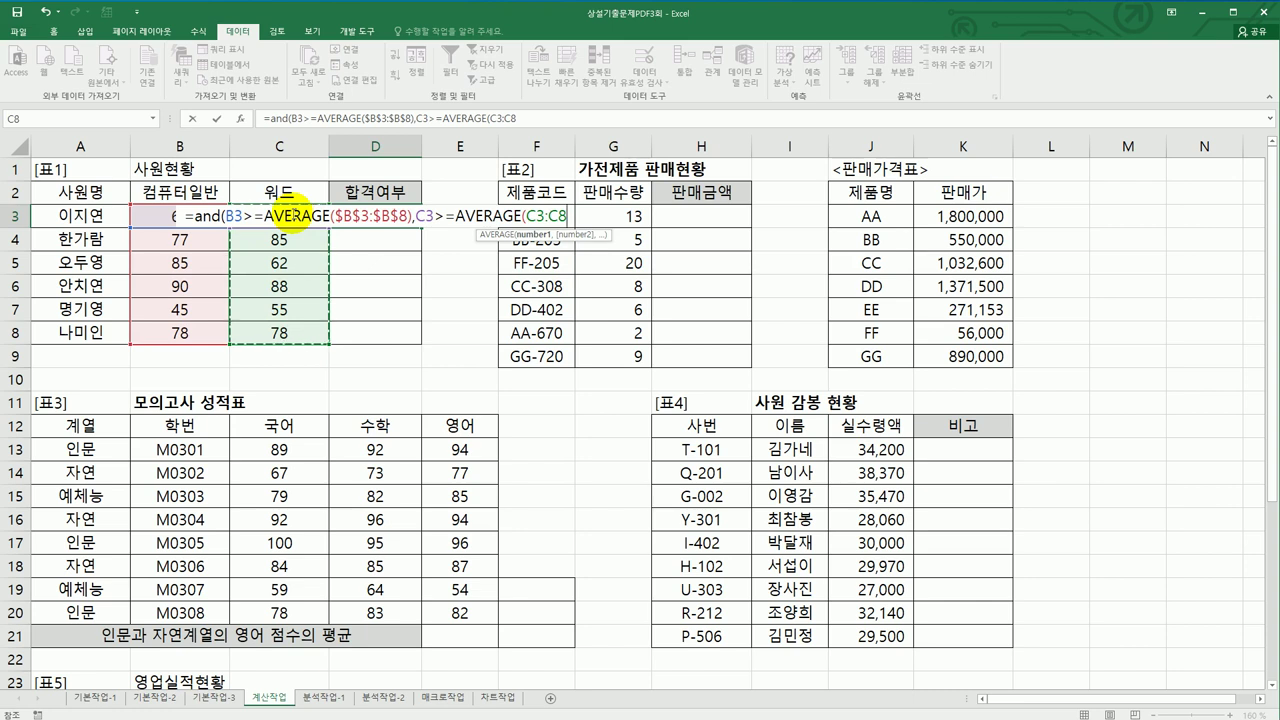
key(F4)
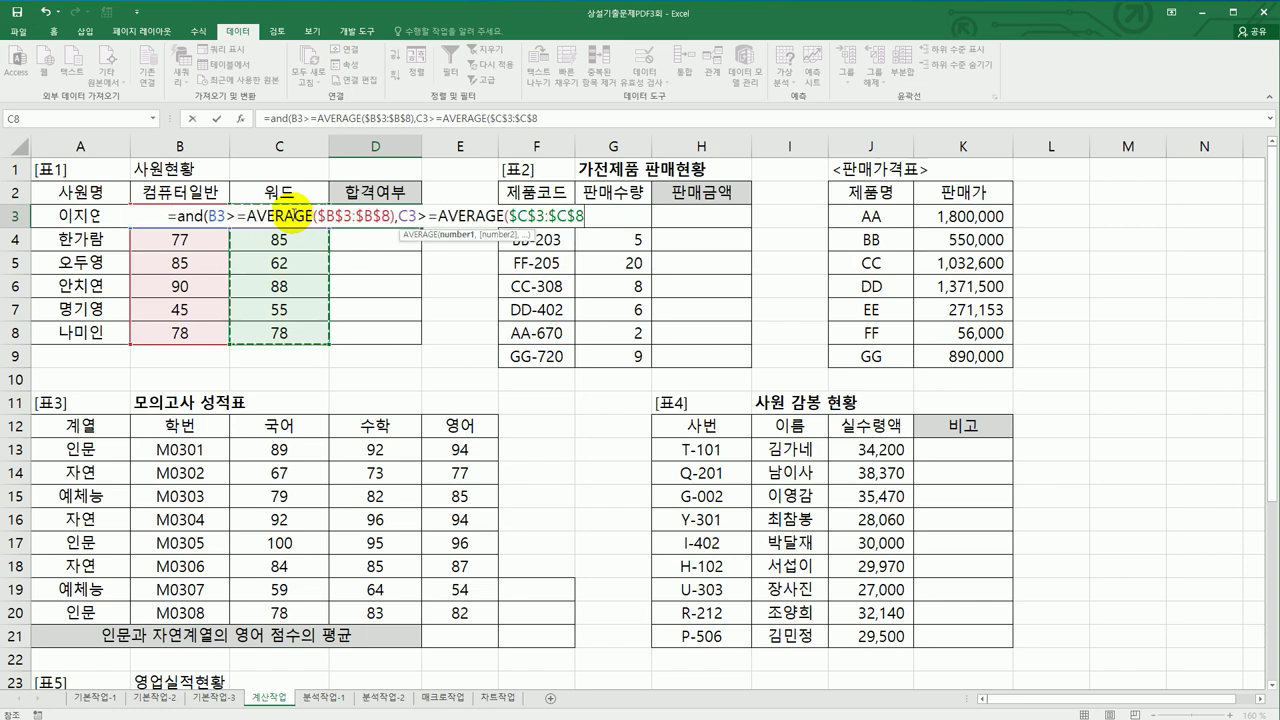
text())
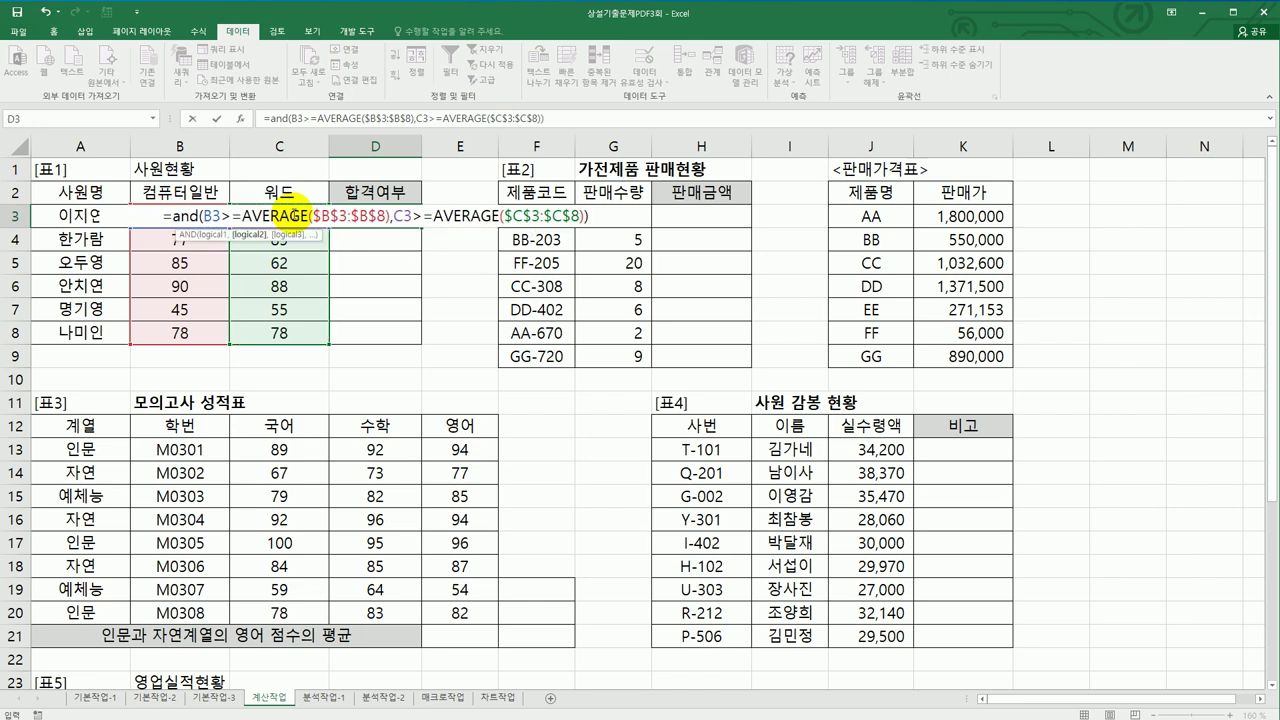
text())
key(ctrl+Return)
key(Return)
Step: Fill the D3 formula down through D8 and check the results against the scores in rows 4, 6 and 8
click(409, 217)
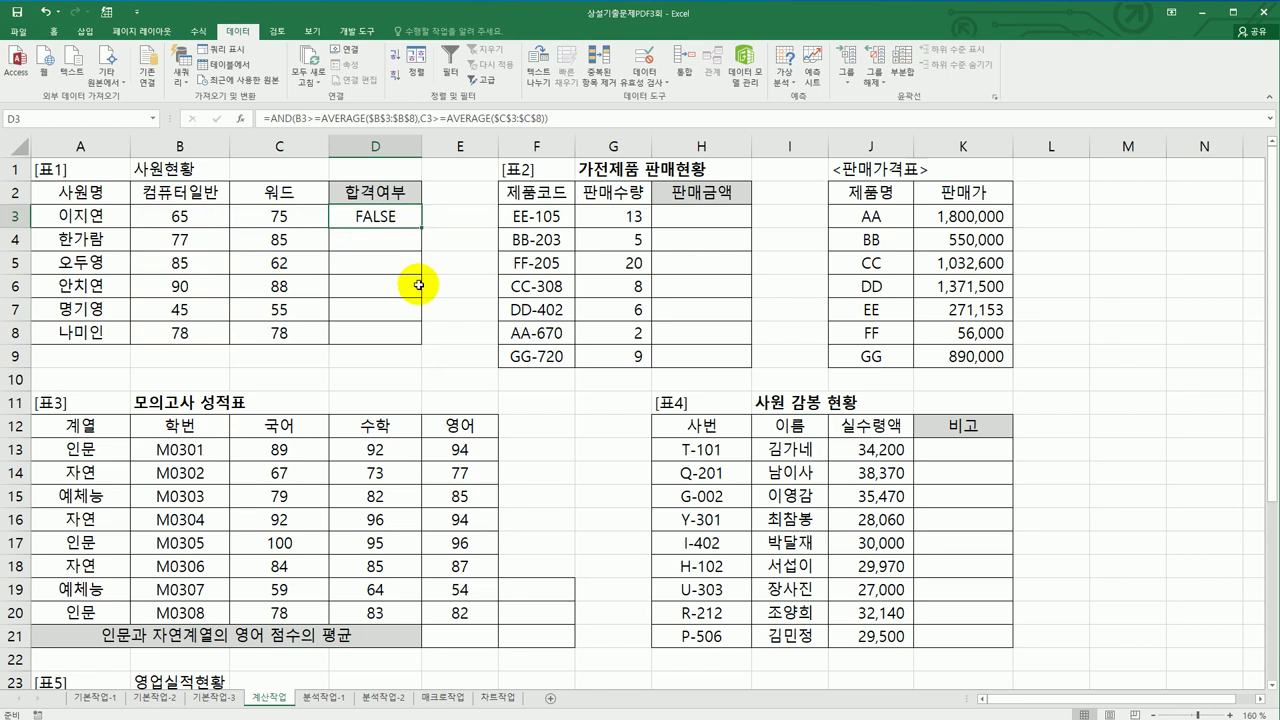
drag(422, 229, 414, 334)
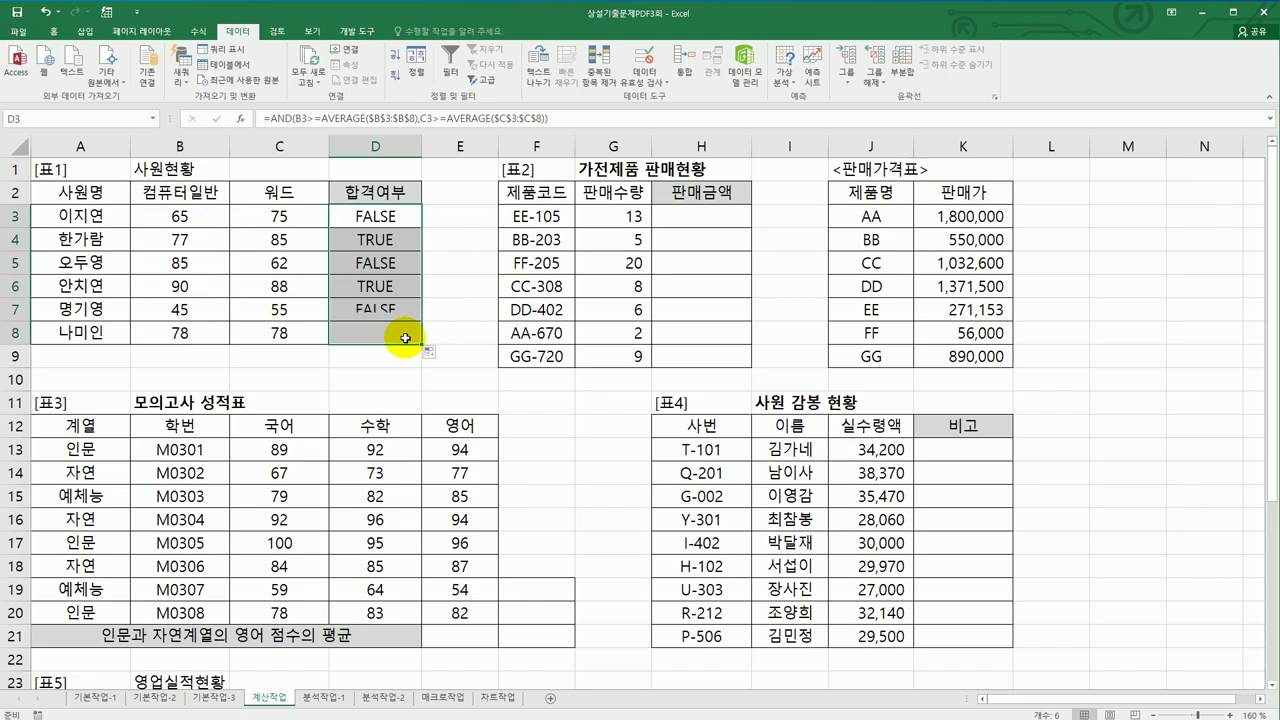
click(376, 240)
click(195, 241)
drag(241, 240, 368, 240)
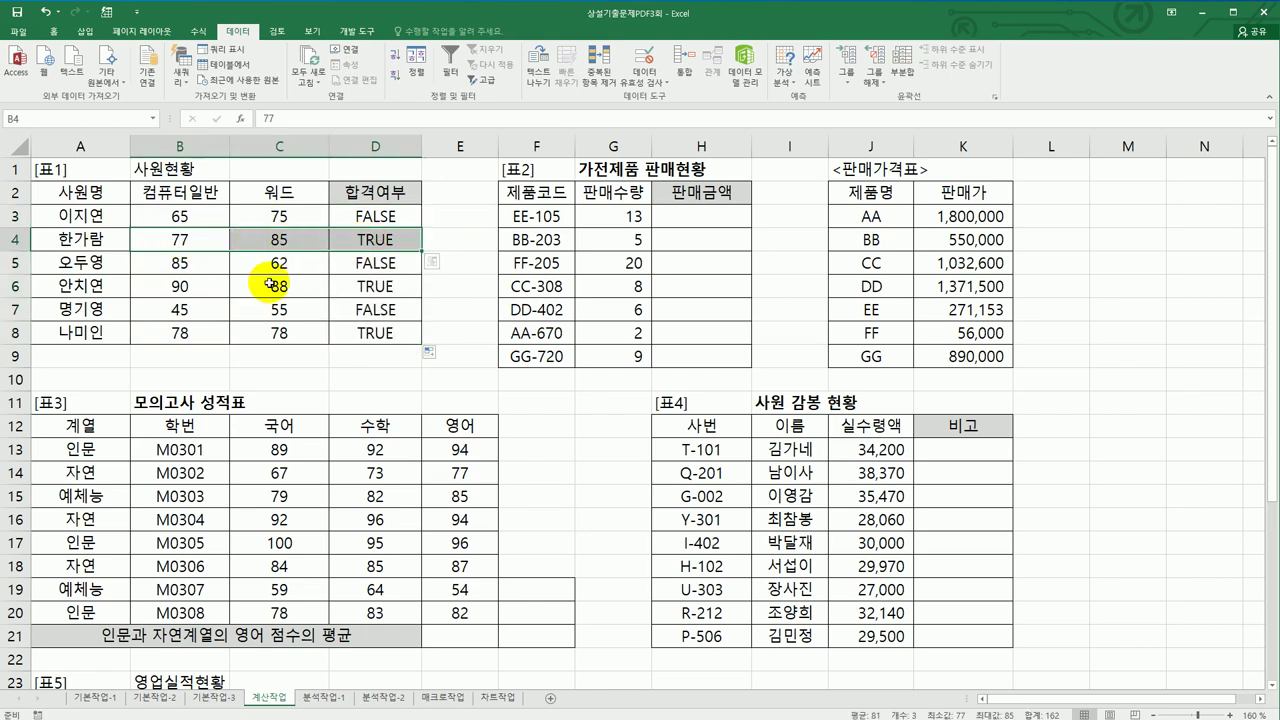
drag(217, 282, 354, 283)
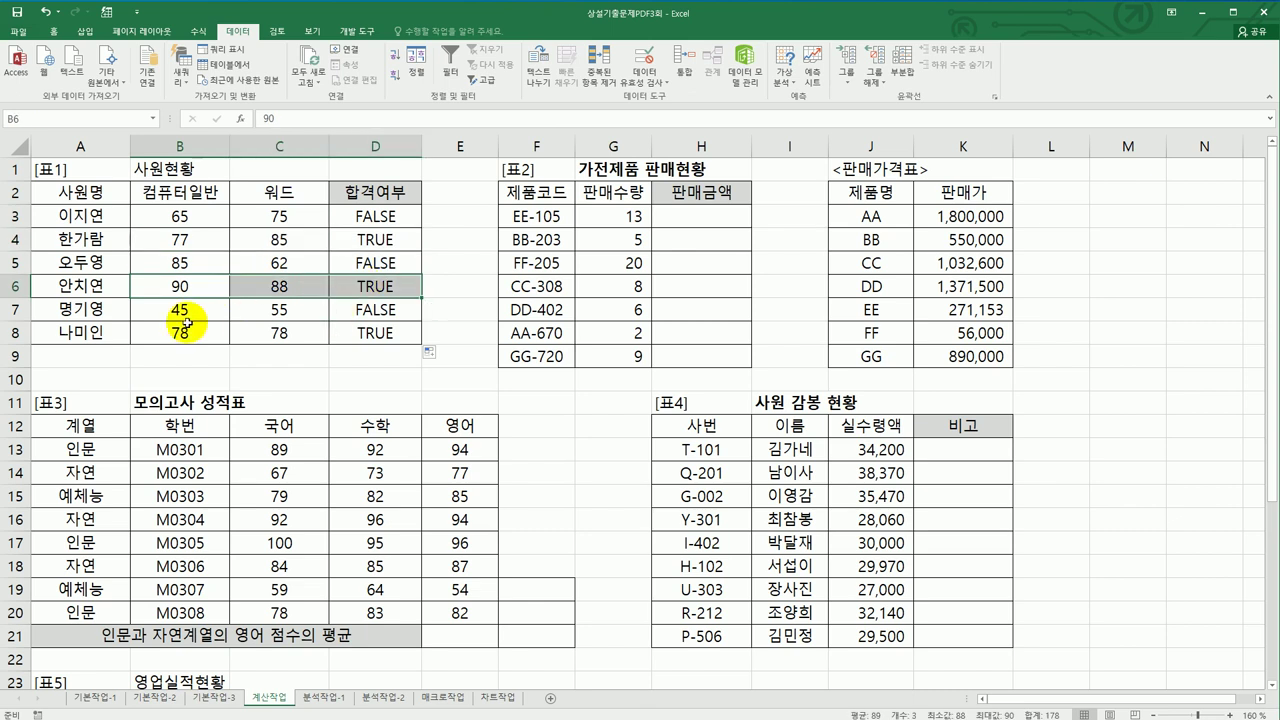
drag(183, 331, 346, 327)
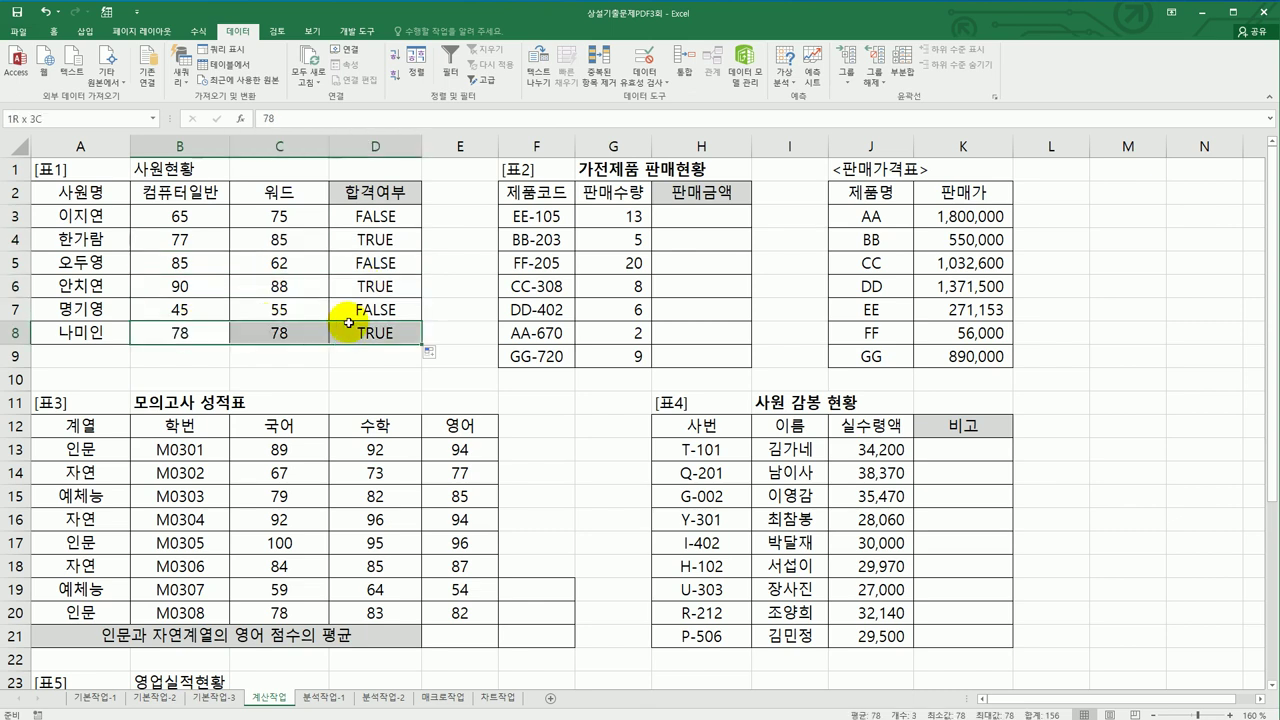
Step: Wrap the AND formula in D3 in an IF function so that it serves as the logical test
click(357, 222)
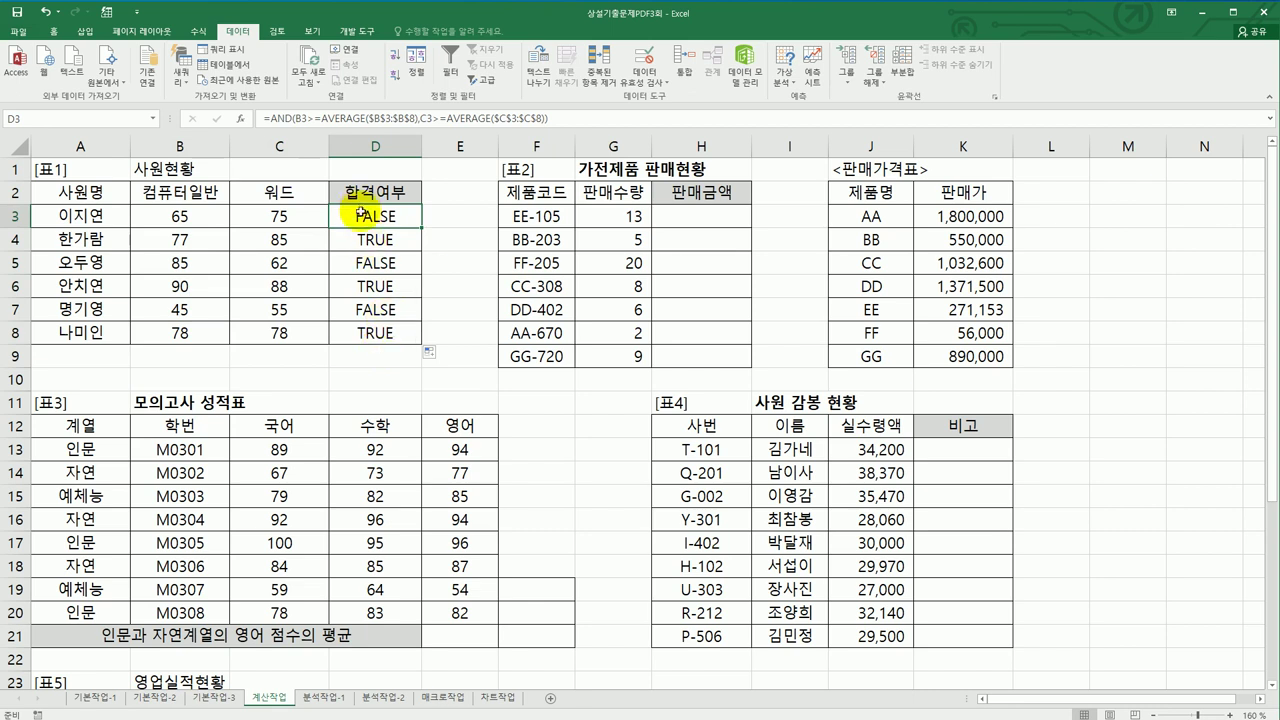
click(268, 118)
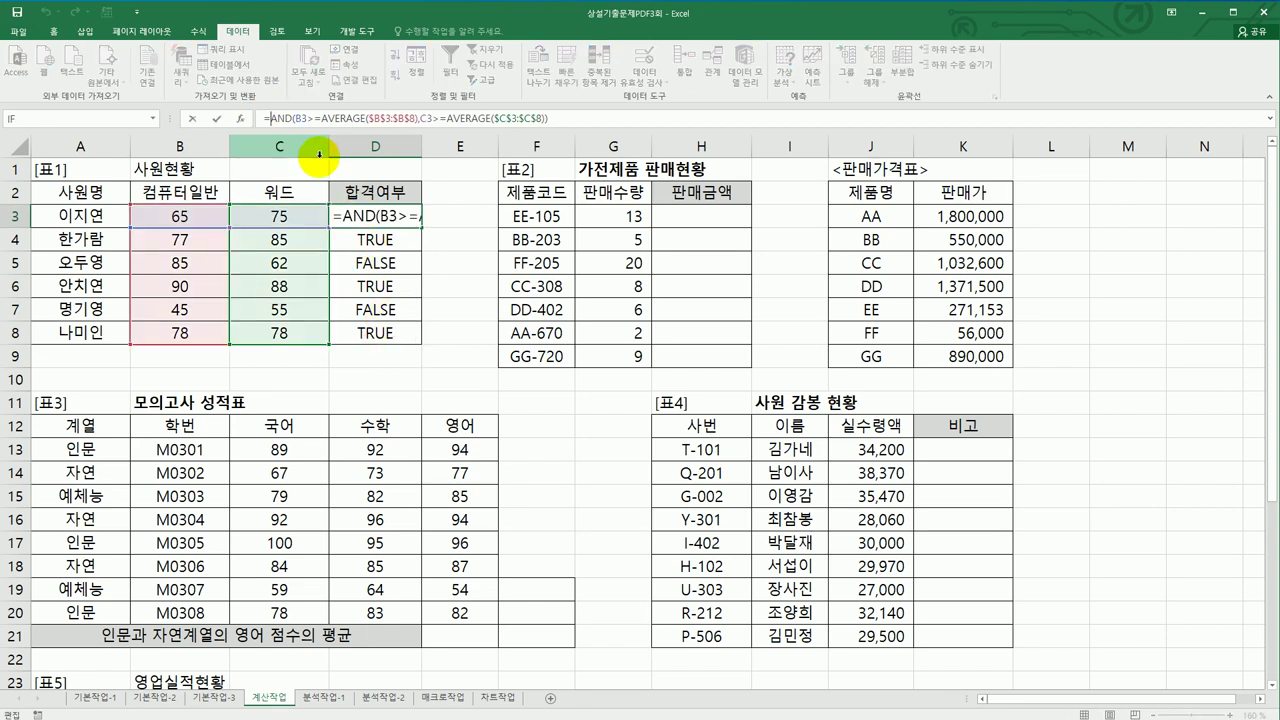
text(IF()
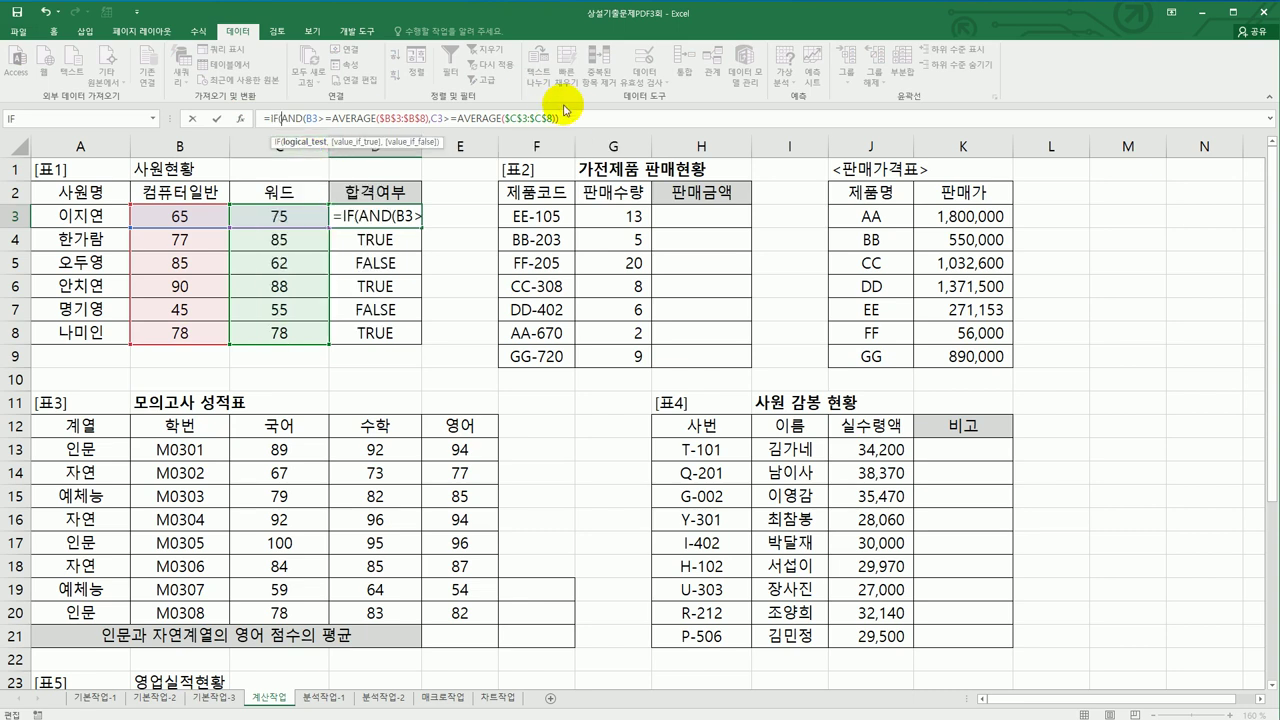
click(575, 118)
text(),)
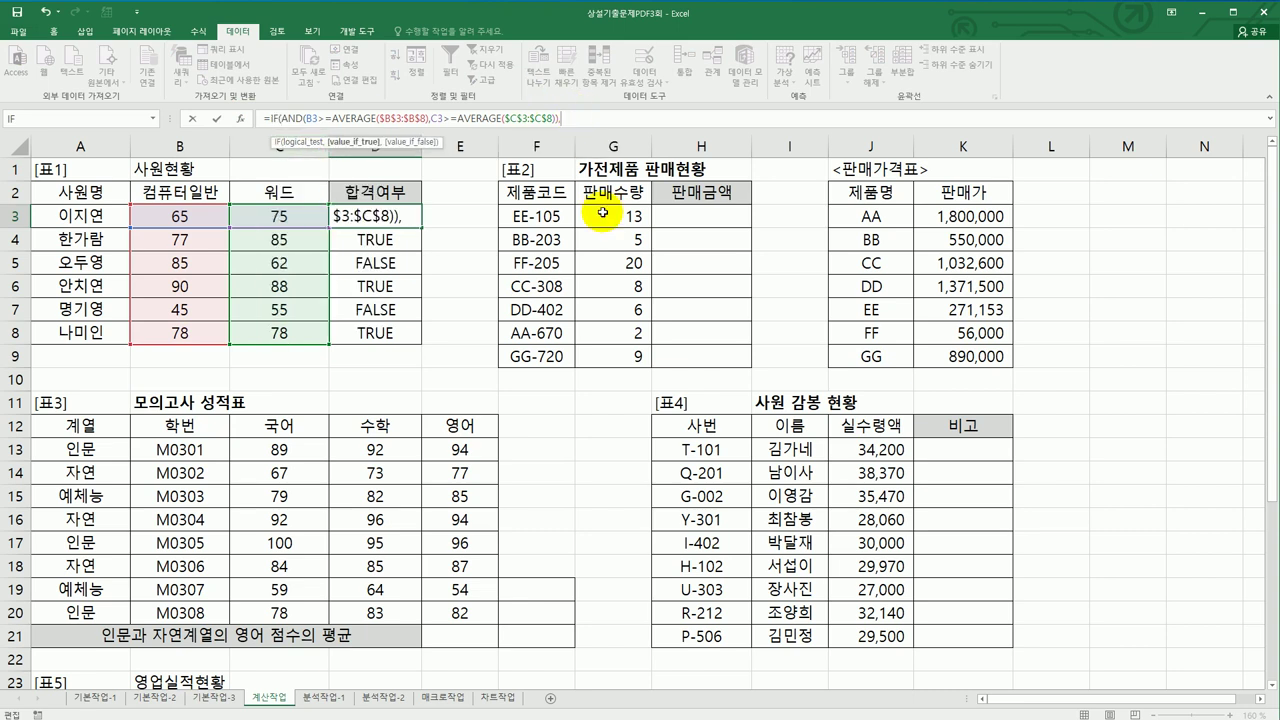
key(BackSpace)
text())
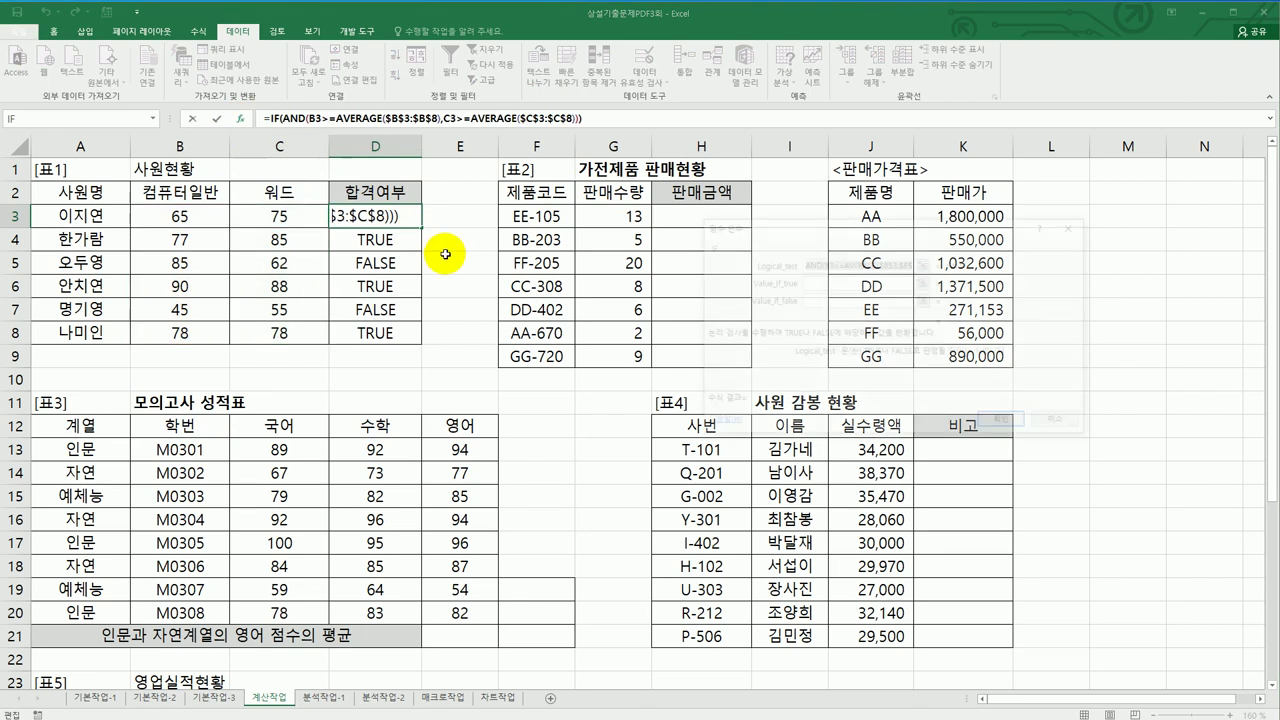
Step: Set the IF function's true result to 합격 and false result to 불합격, and fill the formula down through D8
key(shift+F3)
click(827, 285)
text(gkq)
key(BackSpace)
key(BackSpace)
key(BackSpace)
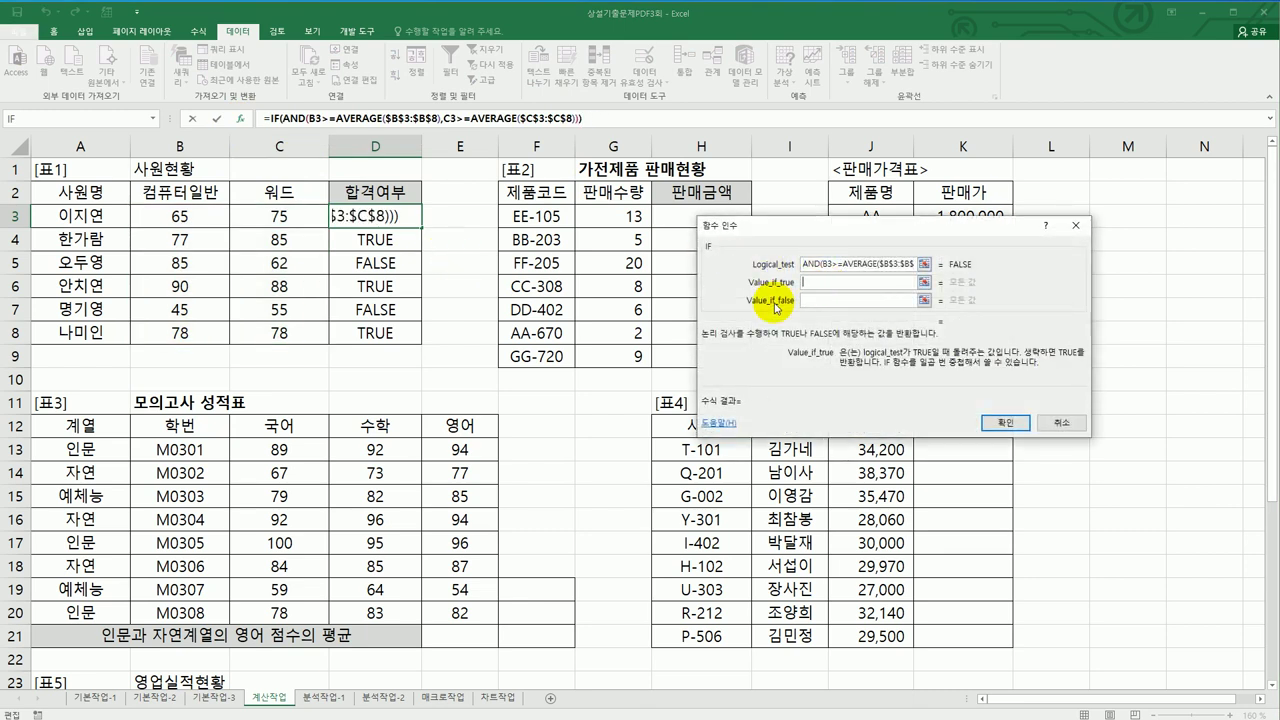
text(합격)
key(Tab)
text(불ㅂㅏ)
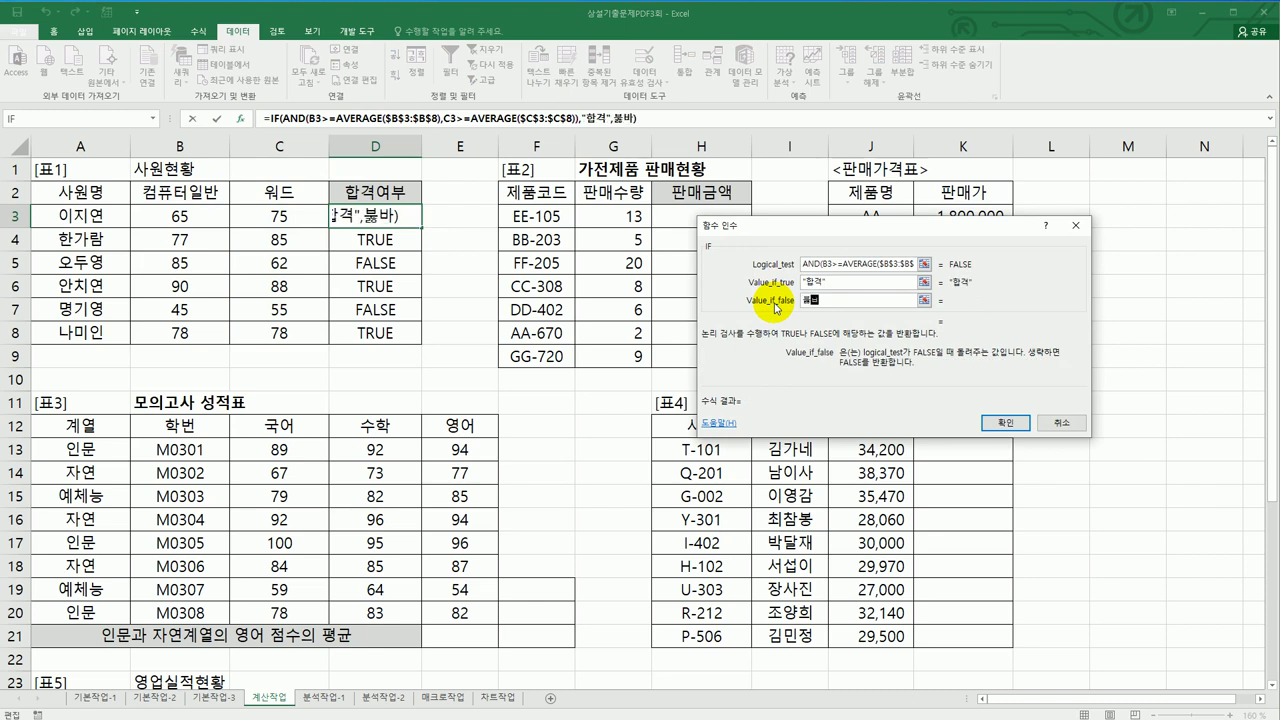
key(BackSpace)
key(BackSpace)
text(불합격)
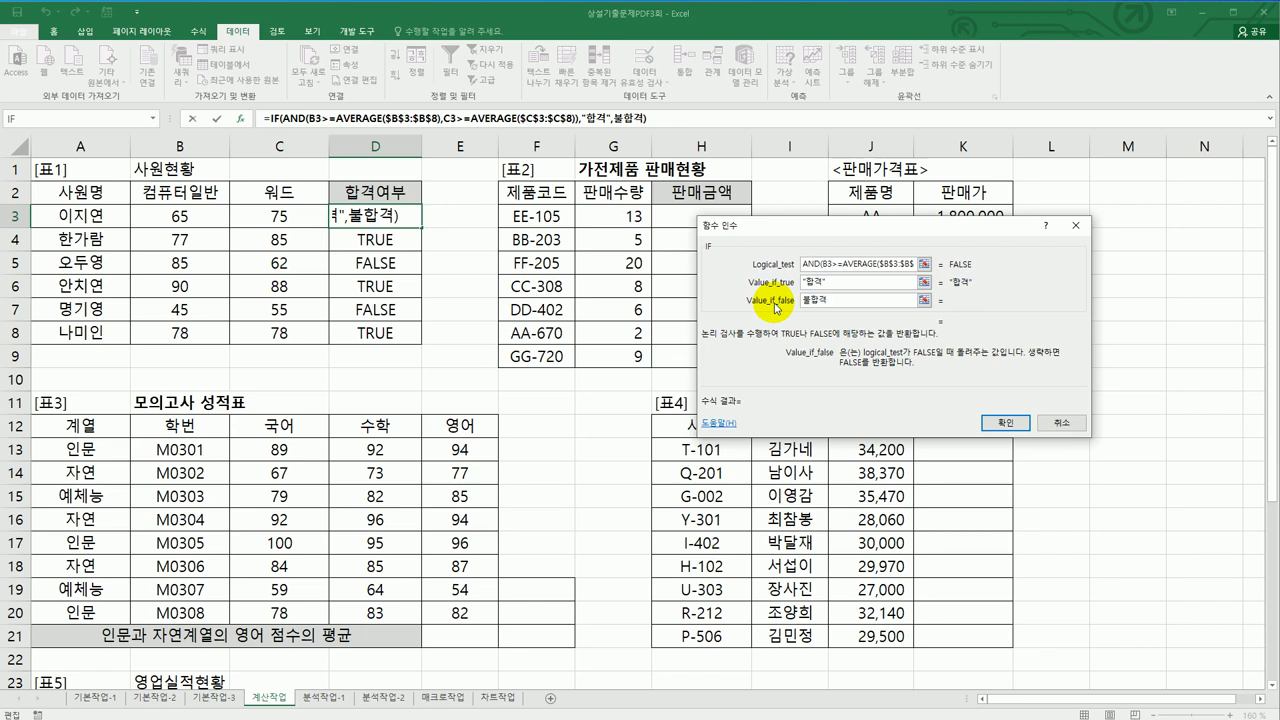
click(992, 423)
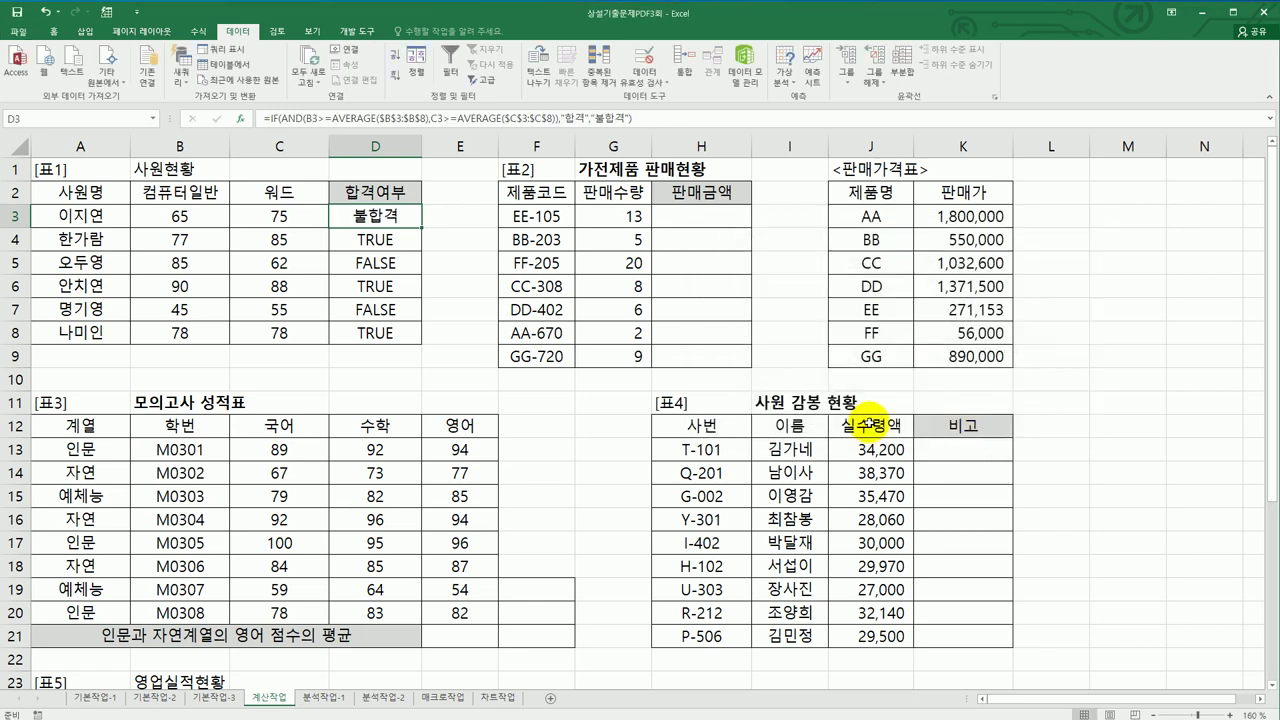
drag(421, 229, 422, 353)
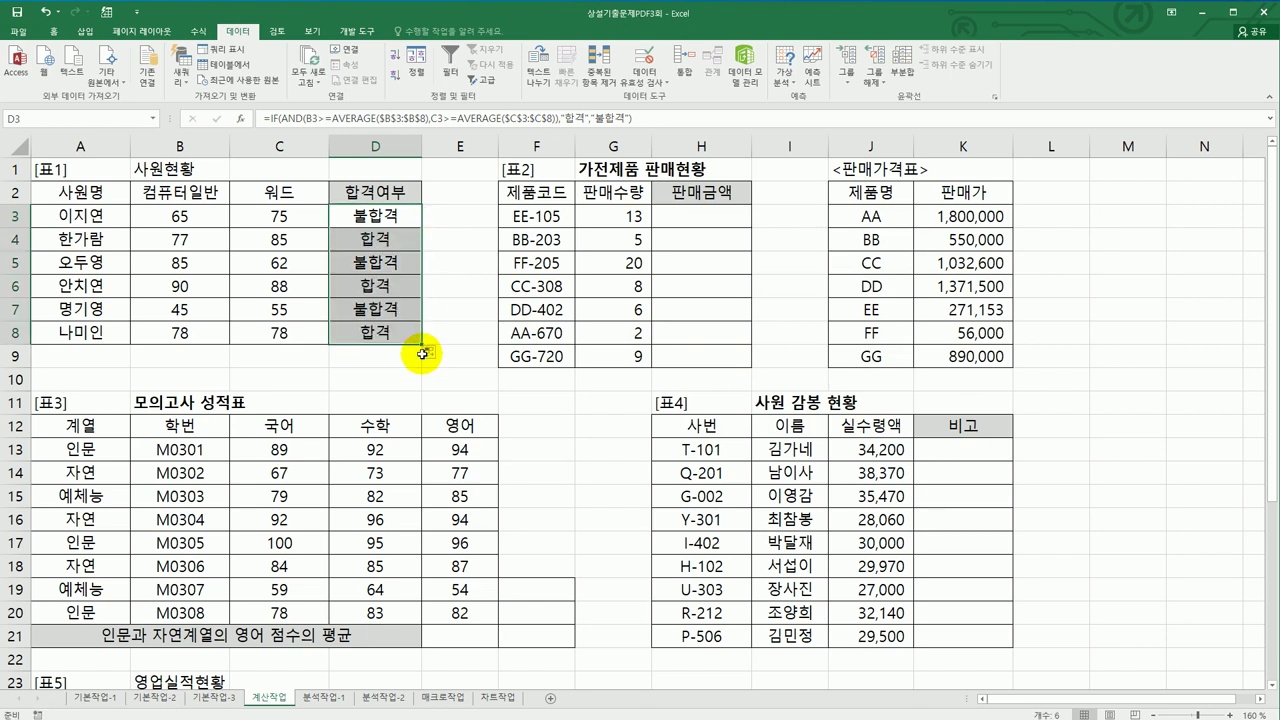
Step: In H3, extract the first two characters of the product code with =LEFT(F3,2) and fill the formula down through H9
click(678, 213)
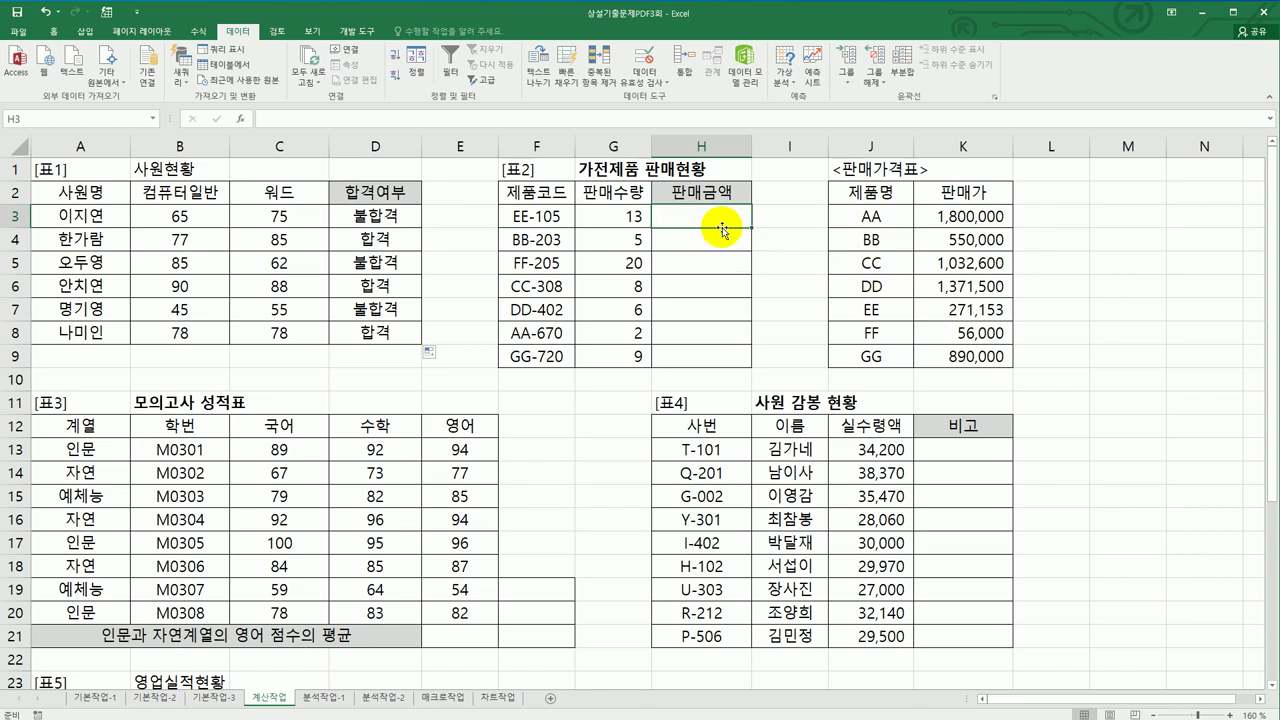
click(598, 218)
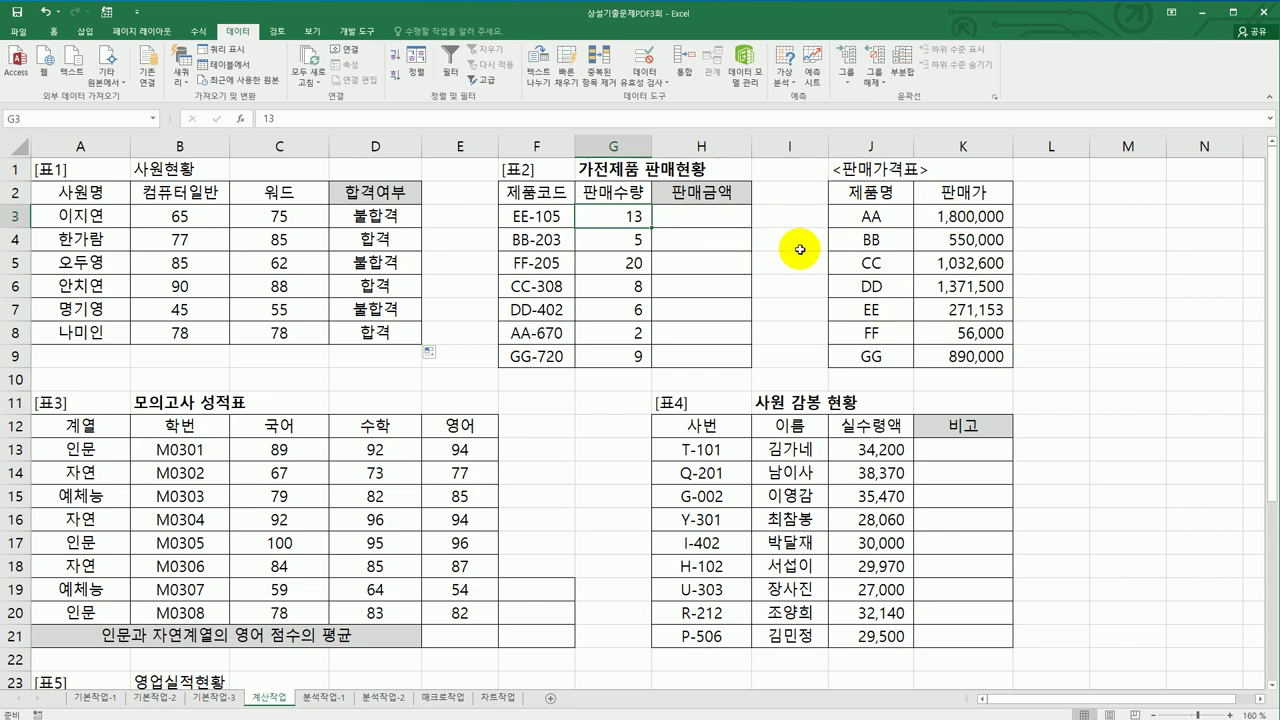
drag(548, 216, 550, 351)
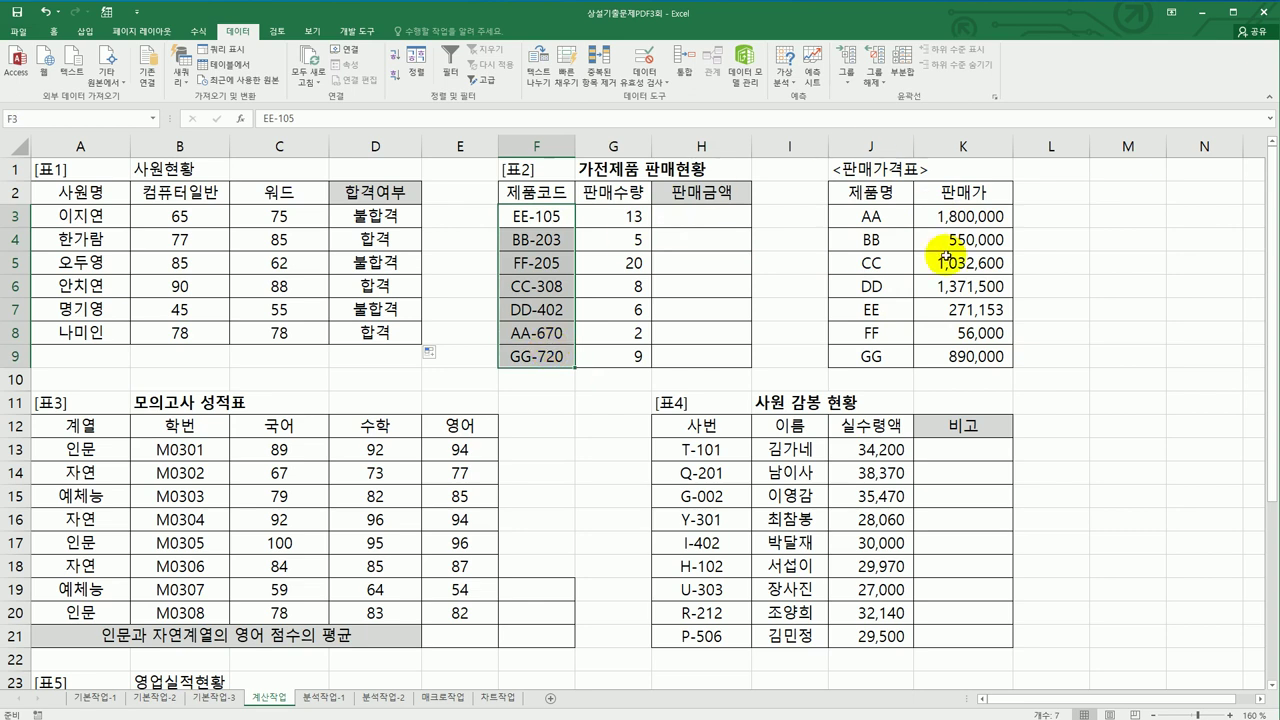
drag(872, 212, 875, 352)
drag(930, 212, 936, 350)
click(695, 213)
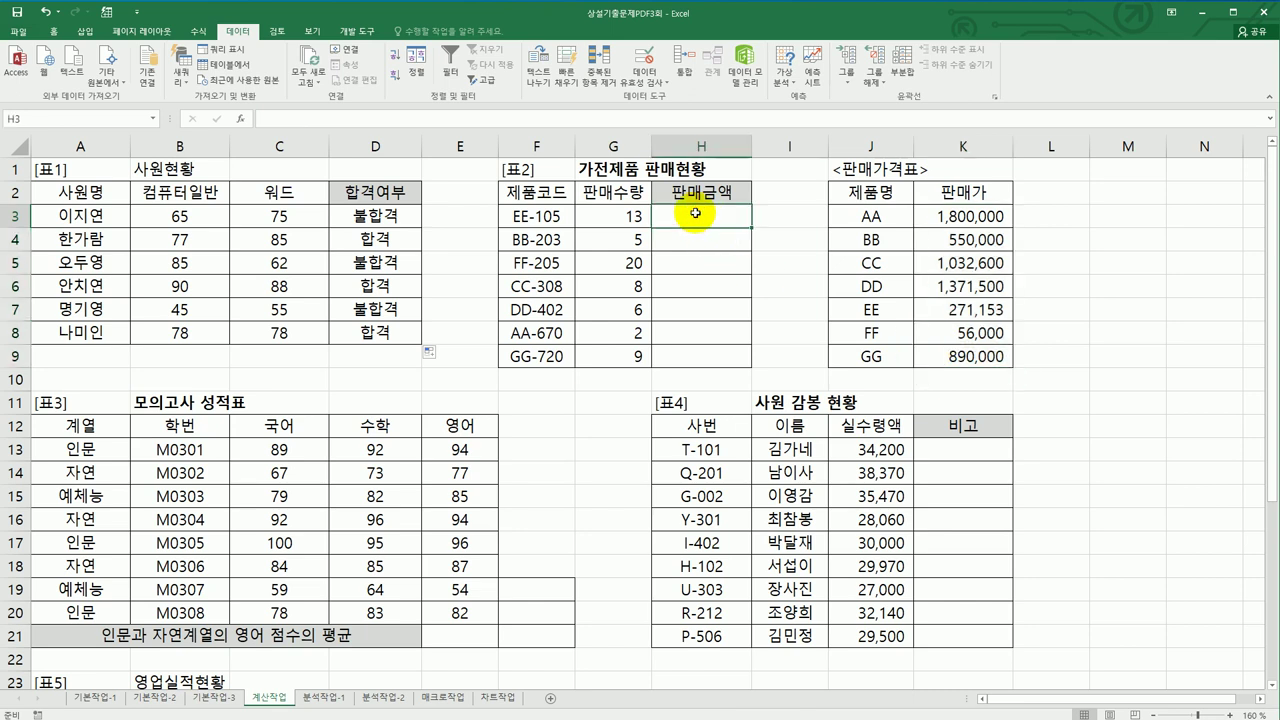
text(=)
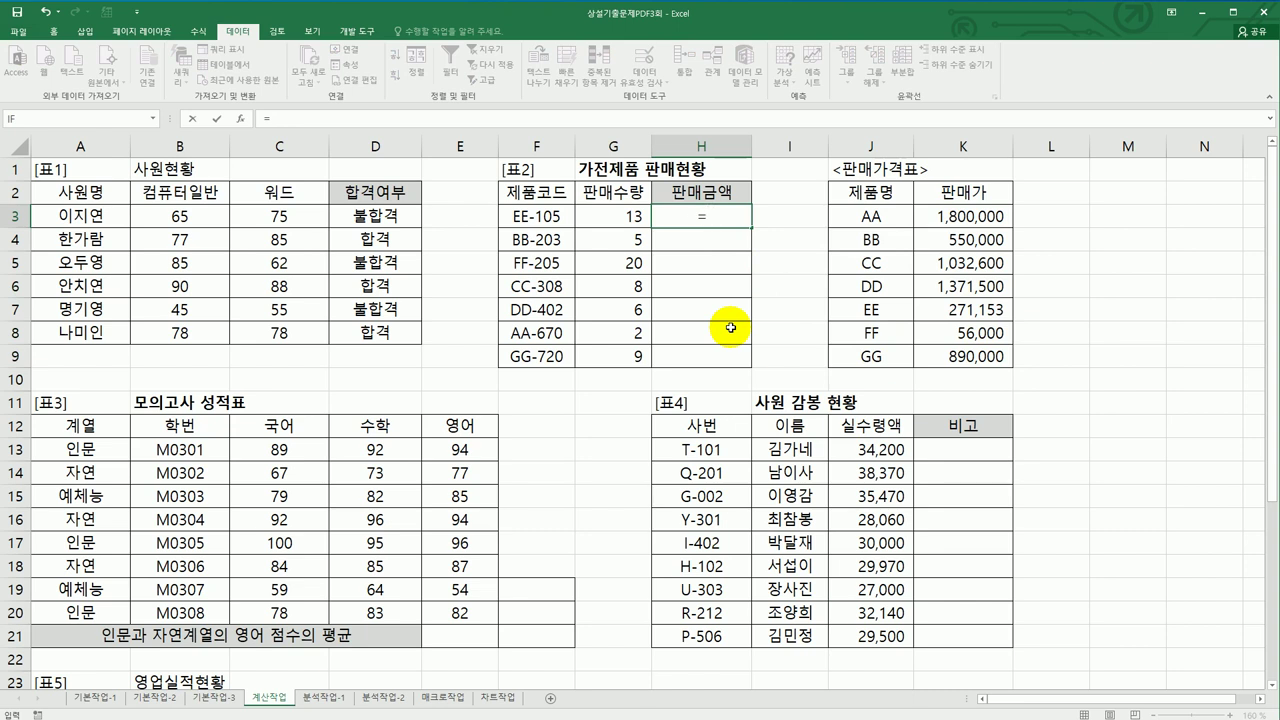
text( l)
double_click(744, 270)
click(537, 216)
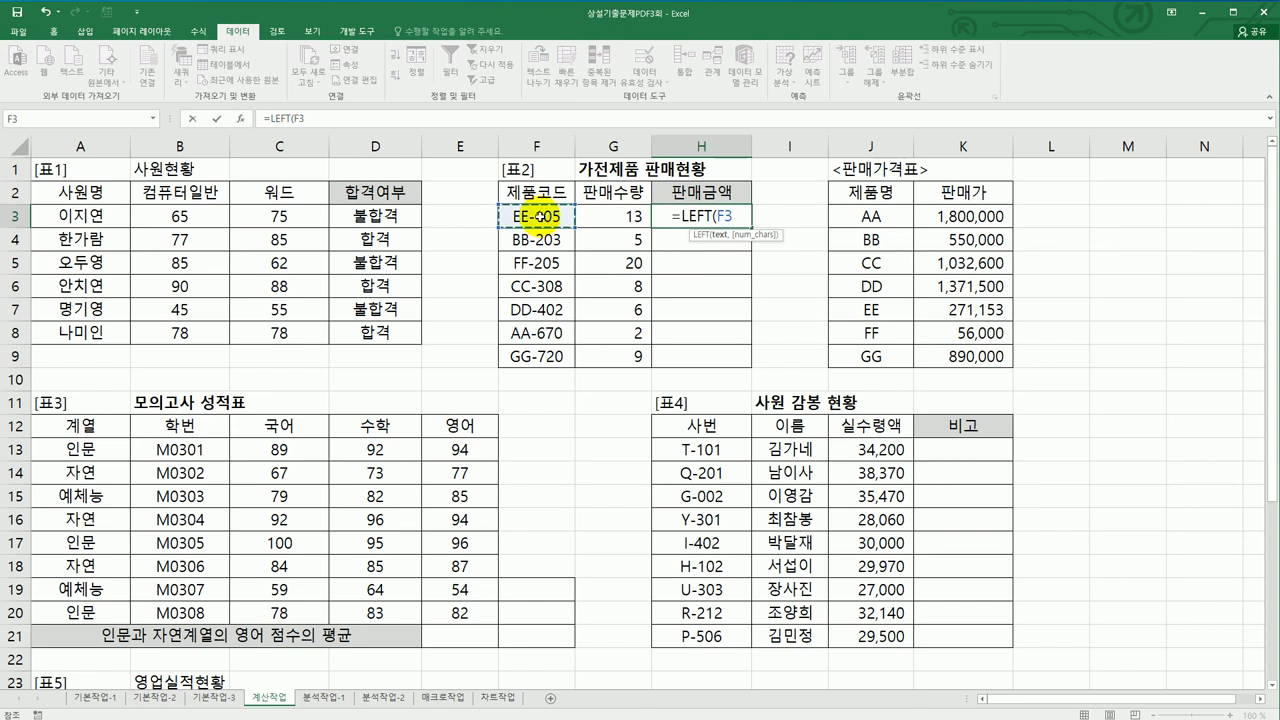
text(,2)
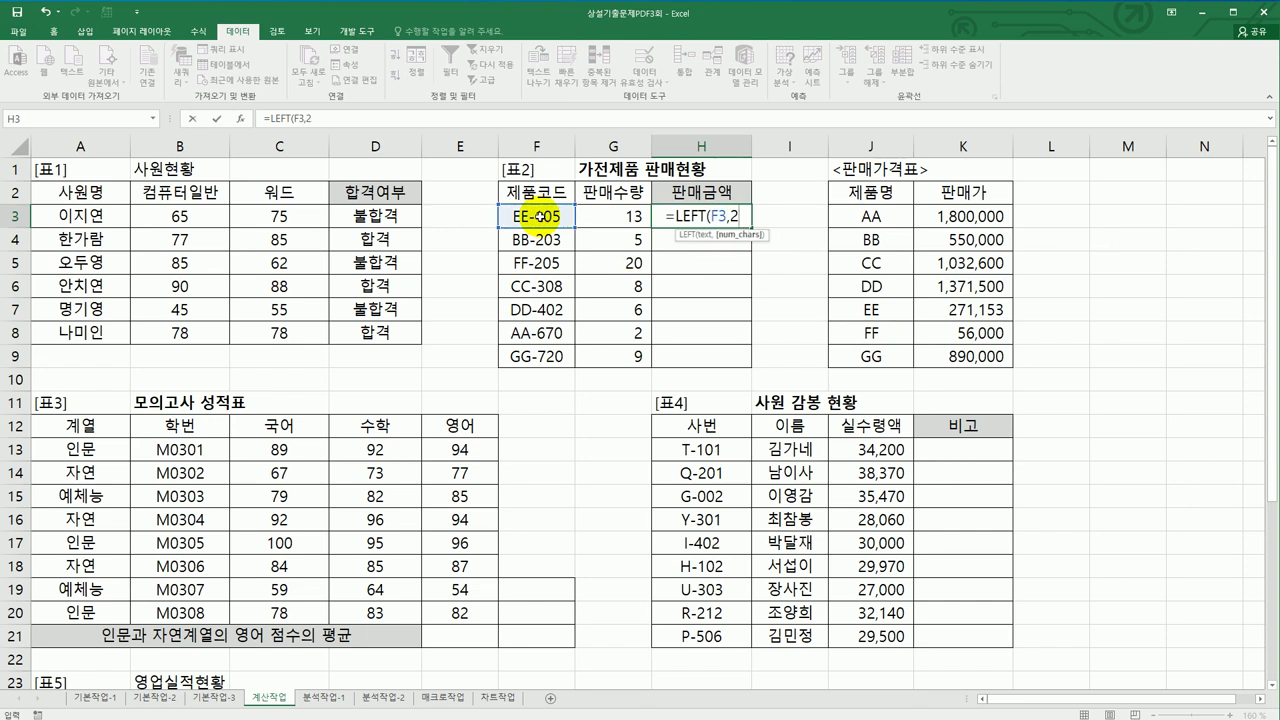
text())
key(Return)
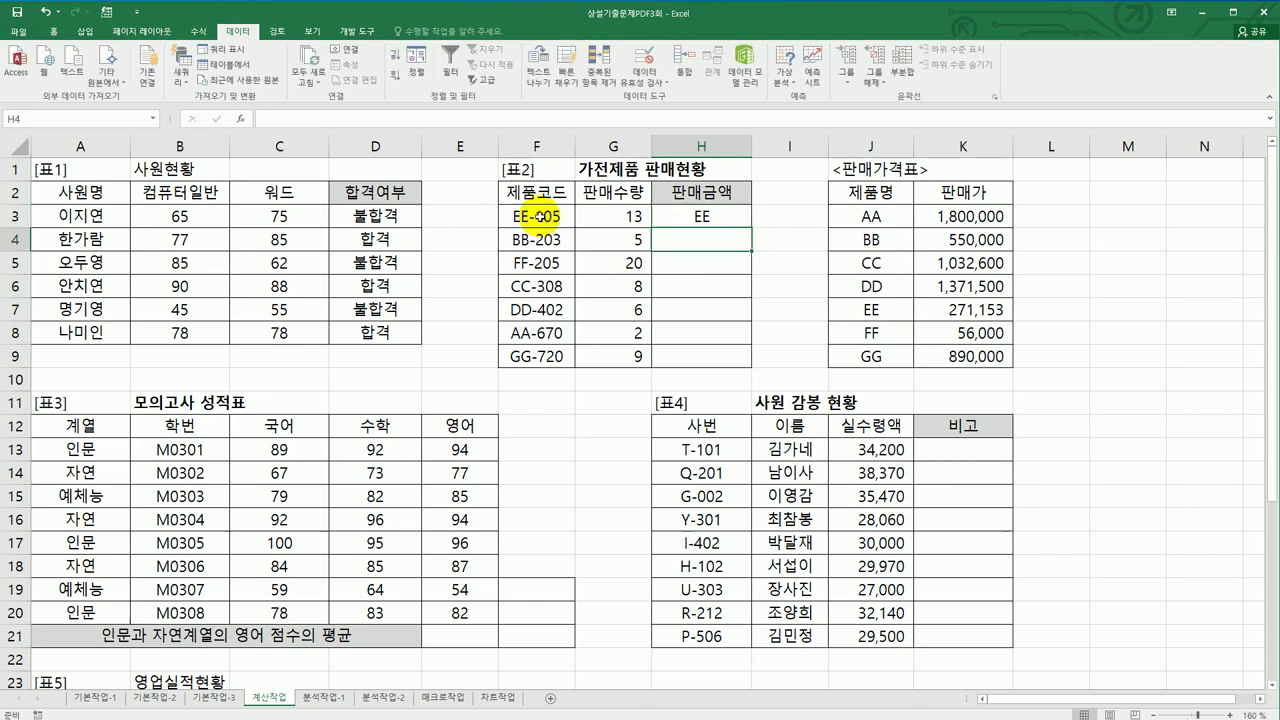
click(685, 212)
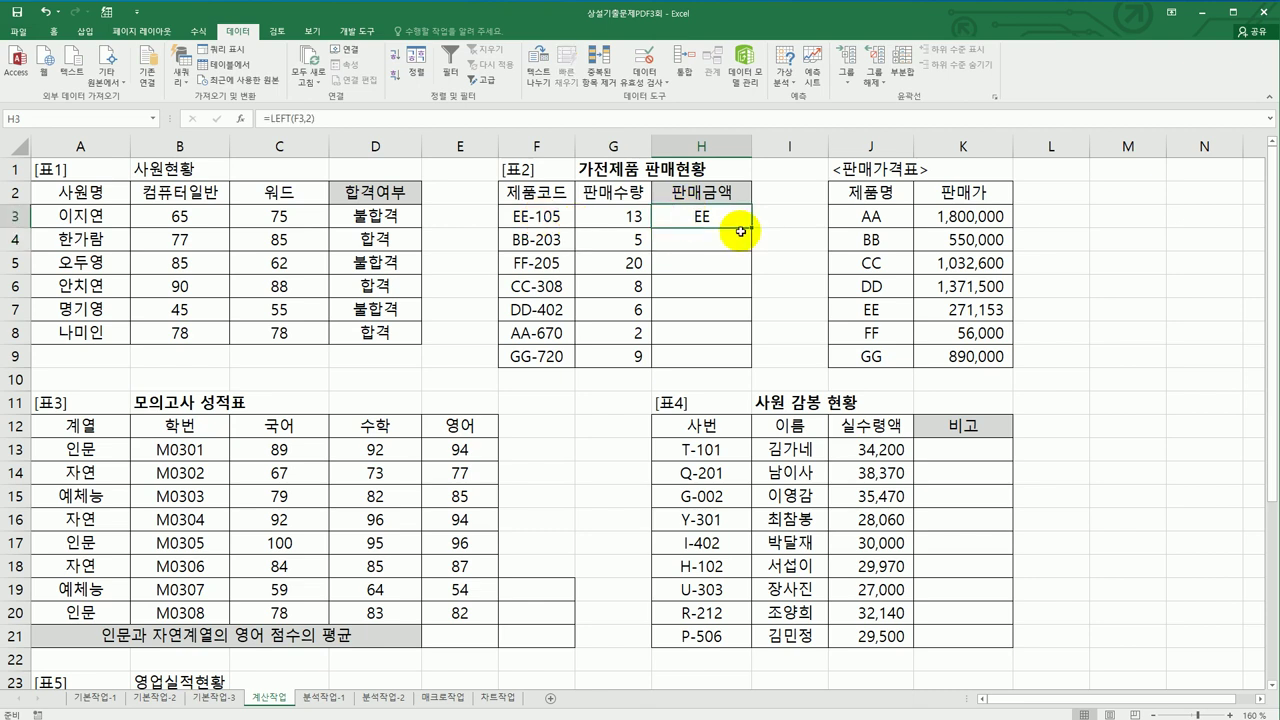
drag(752, 230, 728, 364)
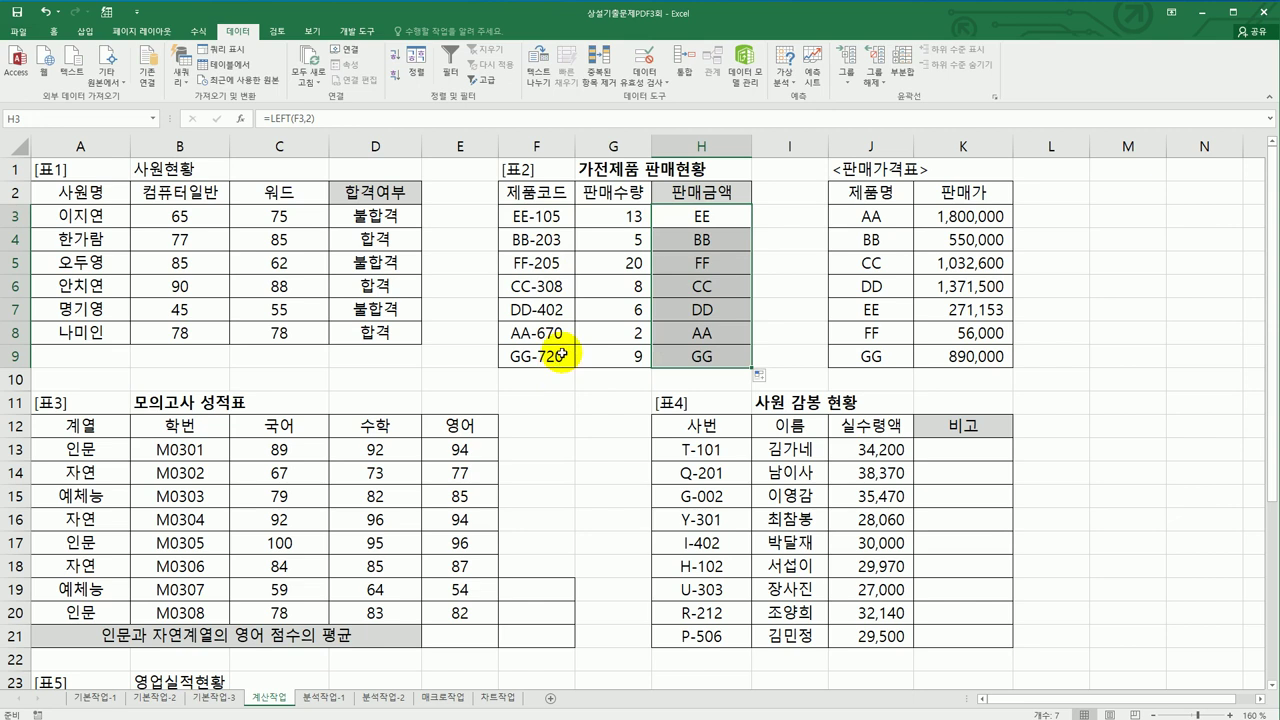
Step: Wrap the LEFT formula in H3 in a VLOOKUP function so that LEFT(F3,2) serves as its lookup value
click(676, 220)
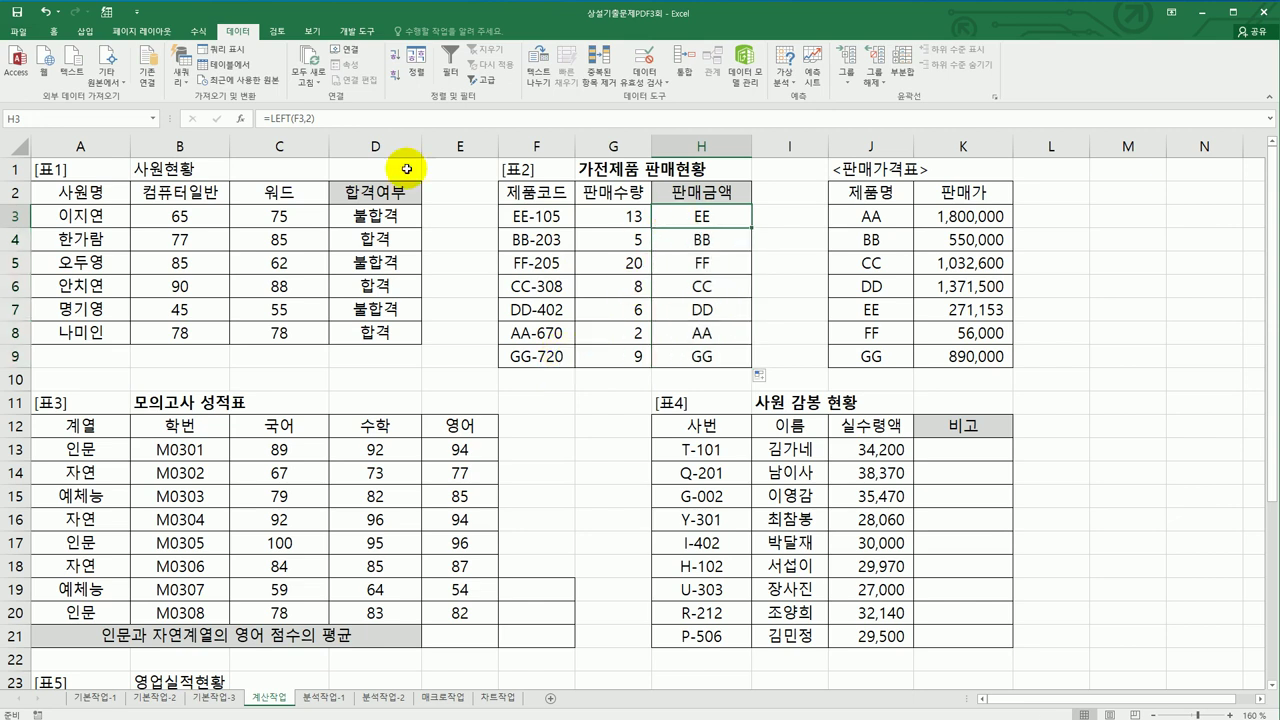
click(267, 119)
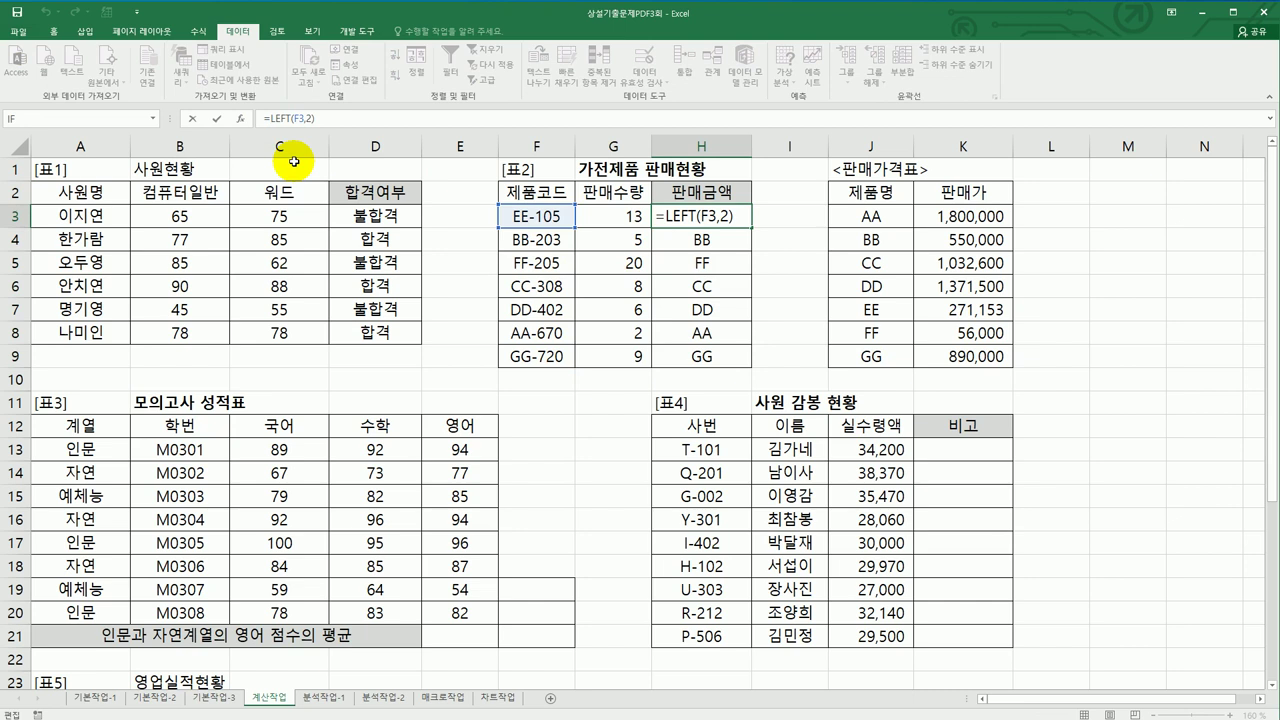
text(v)
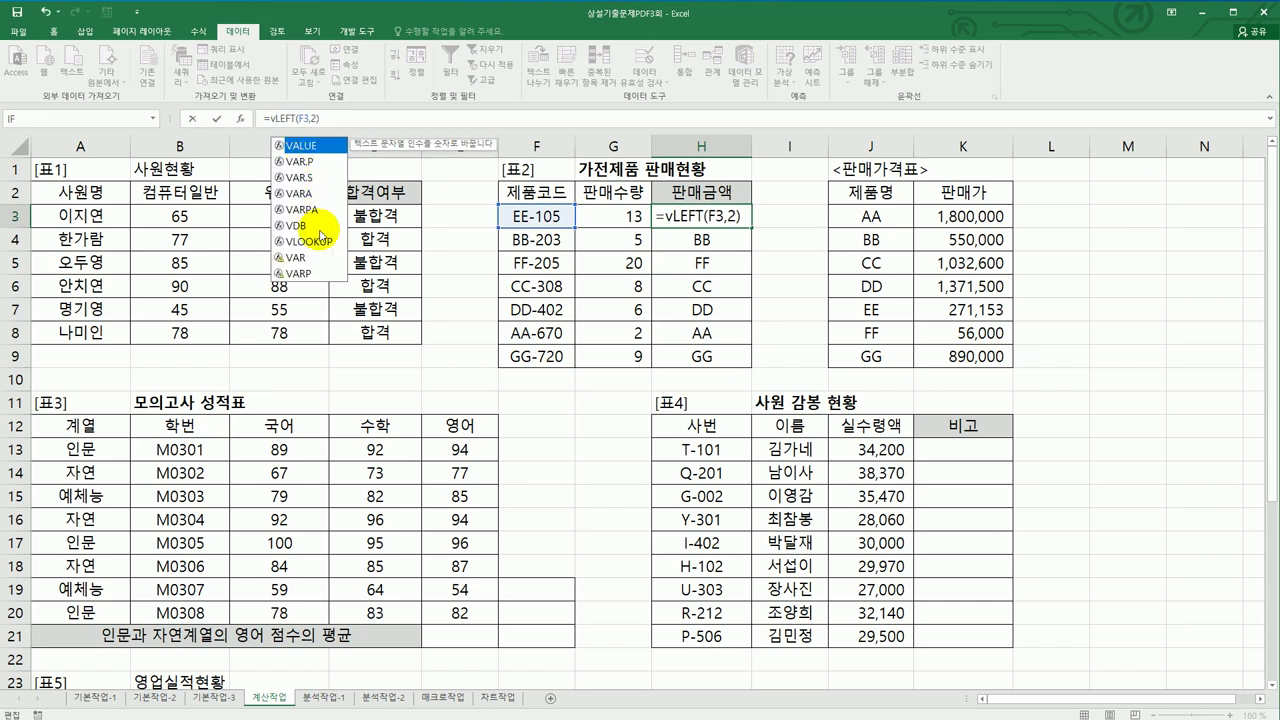
double_click(318, 240)
click(380, 118)
text(,)
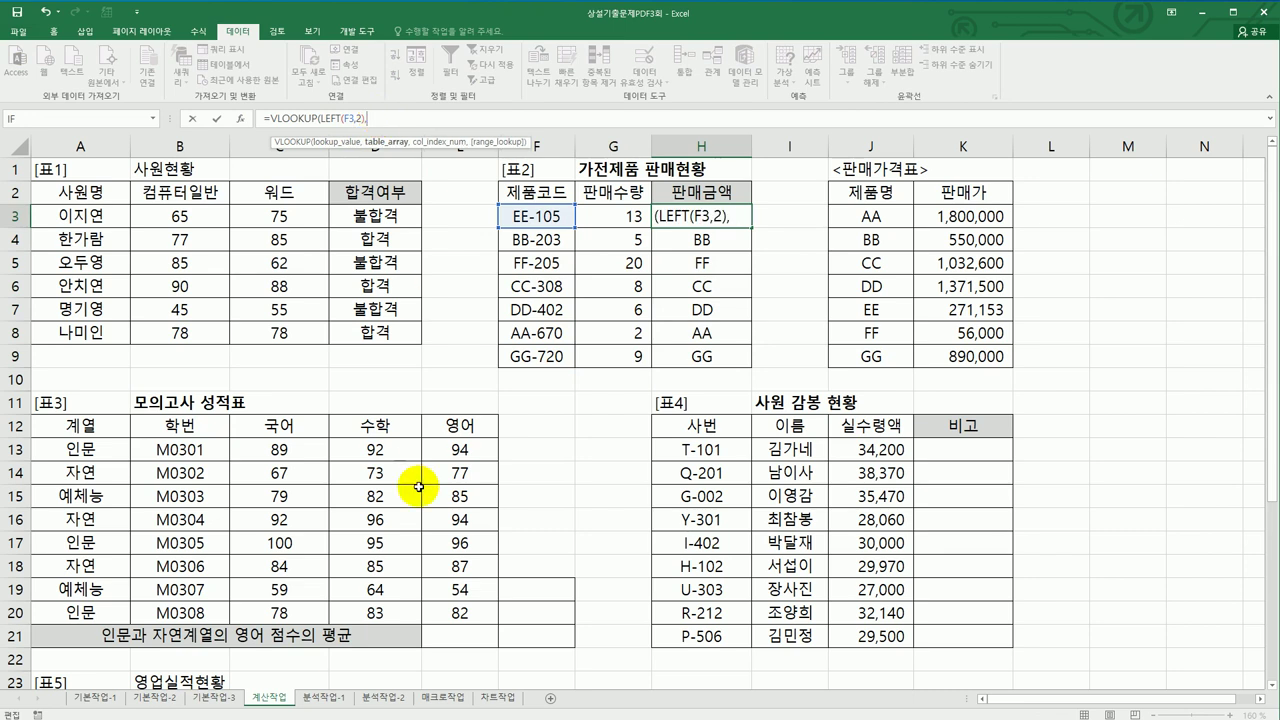
click(239, 118)
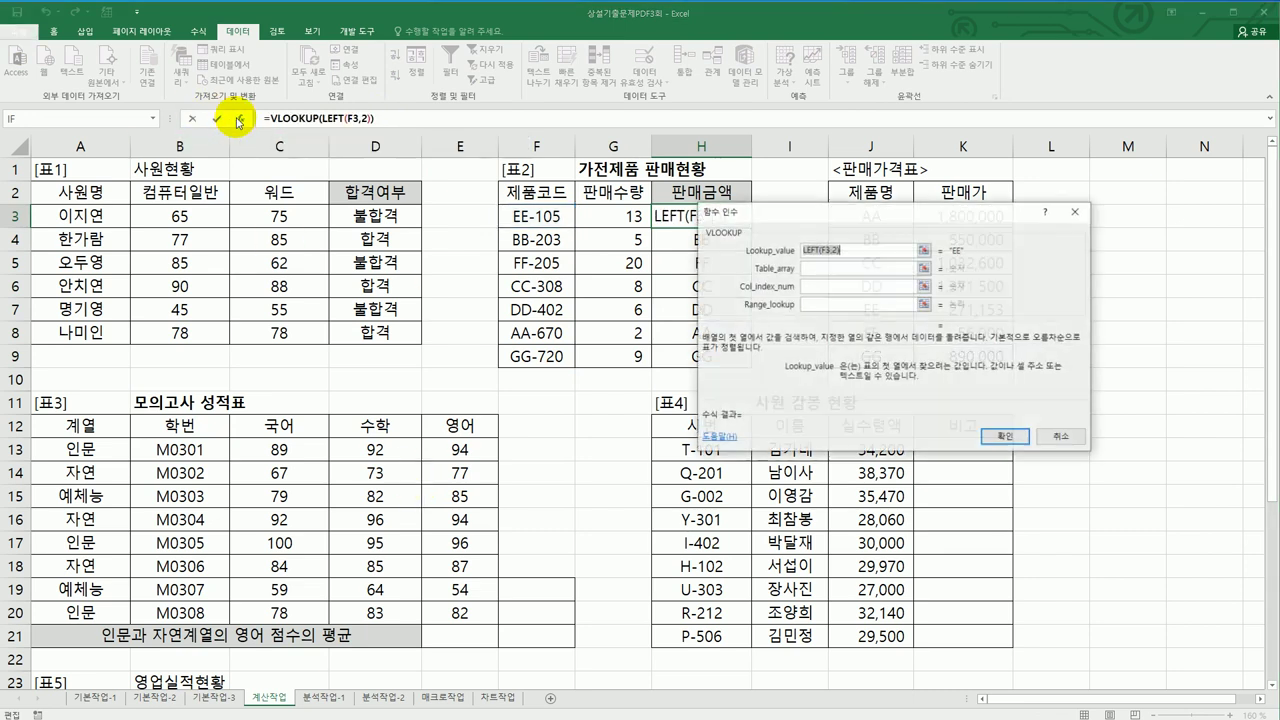
drag(851, 232, 528, 330)
Step: Set the VLOOKUP table array to the price table as the absolute range $J$3:$K$9
click(524, 364)
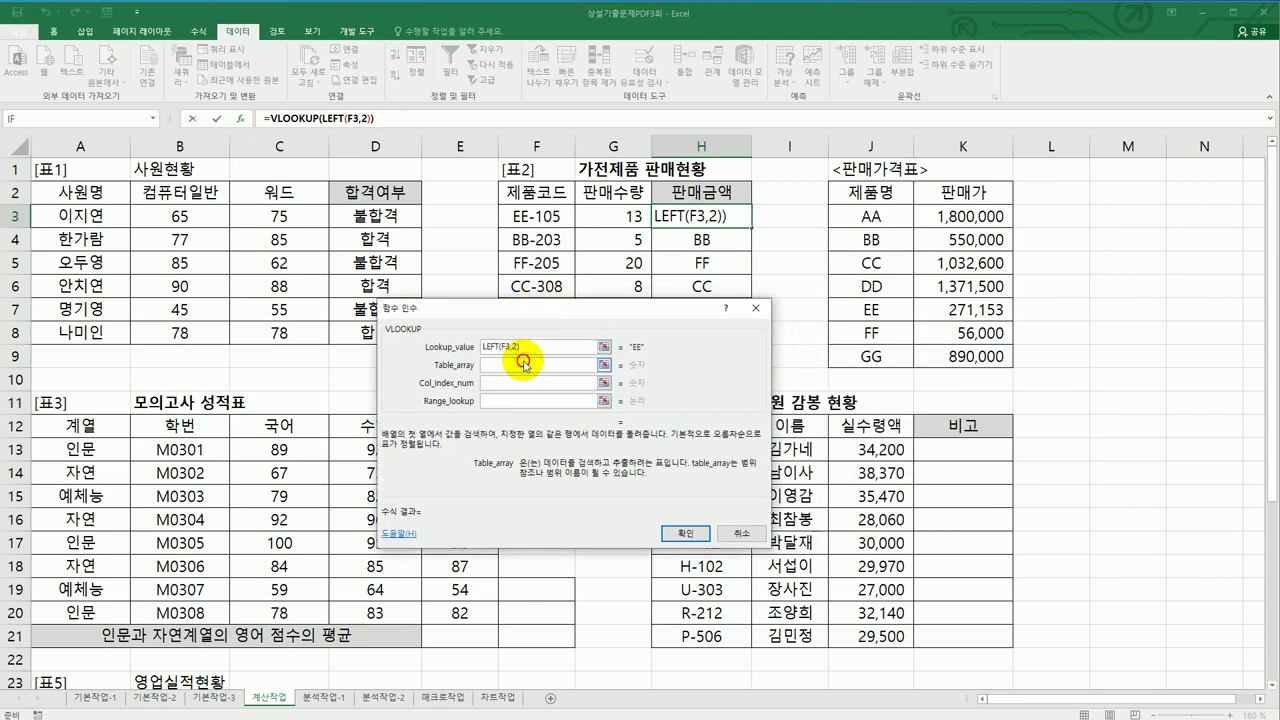
drag(848, 218, 933, 352)
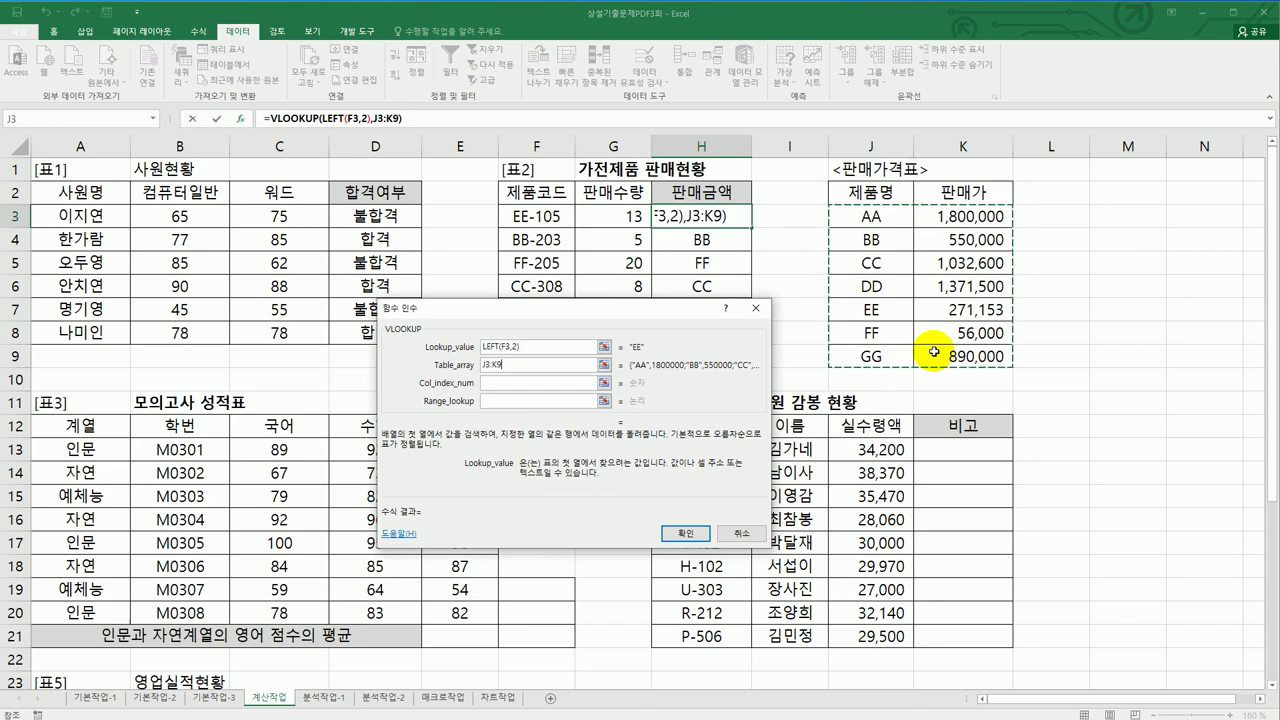
key(F4)
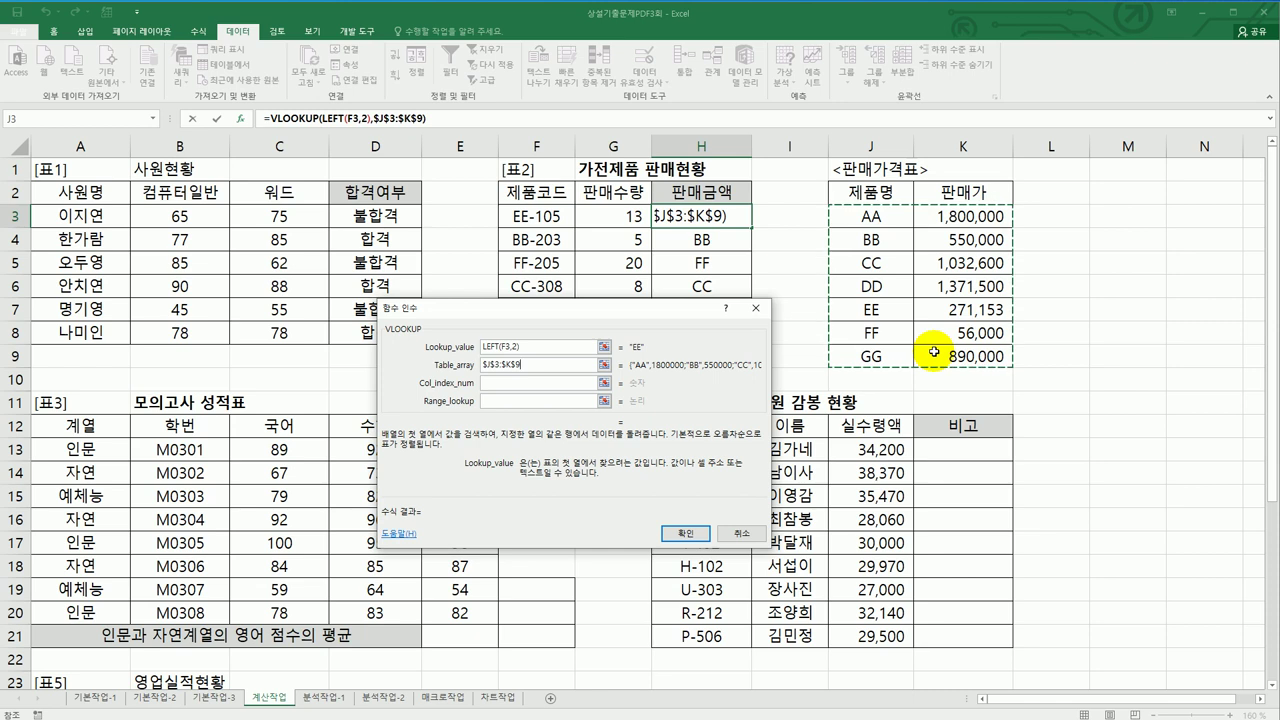
Step: Set the VLOOKUP column index to 2 and range lookup to 0, and fill the formula down through H9
click(565, 388)
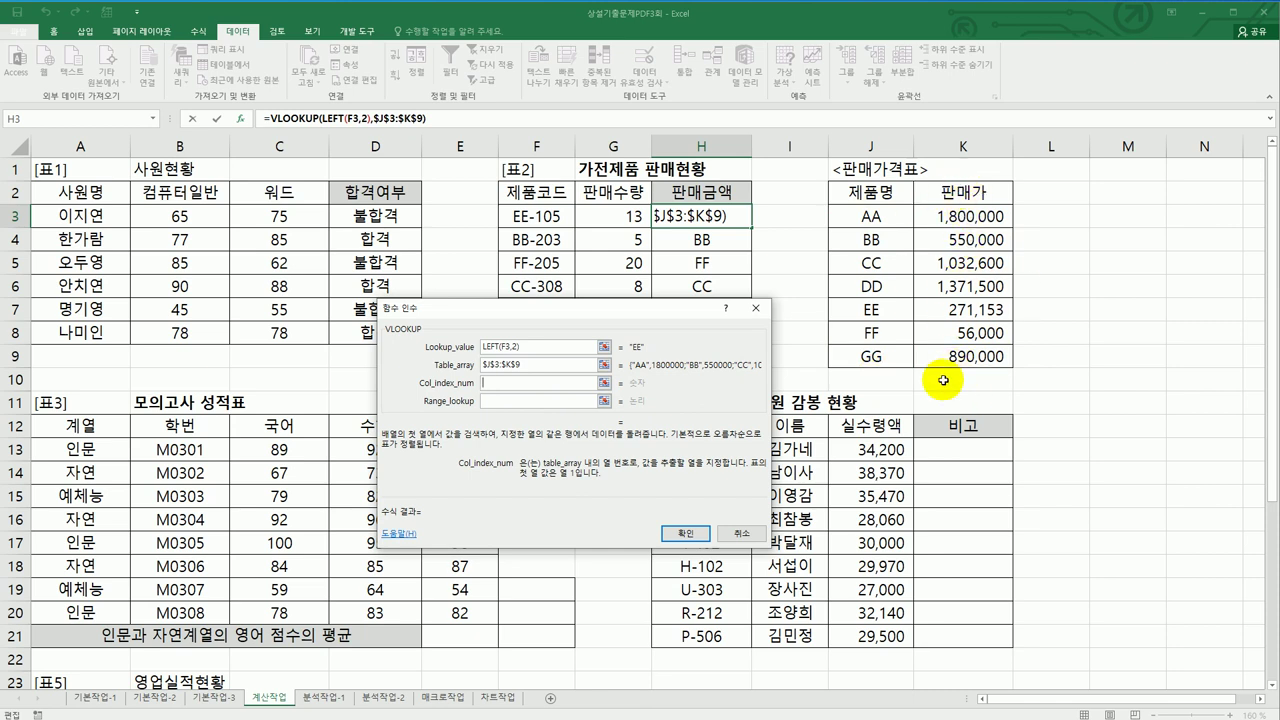
text(2)
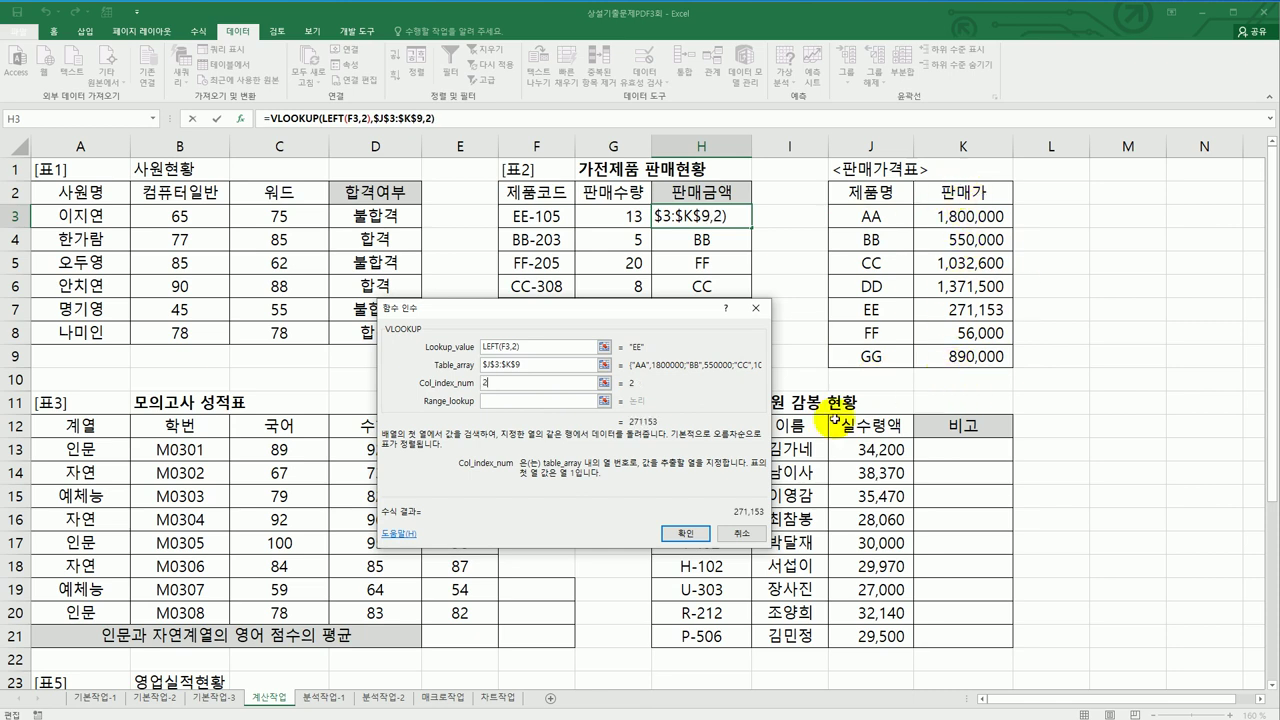
click(565, 401)
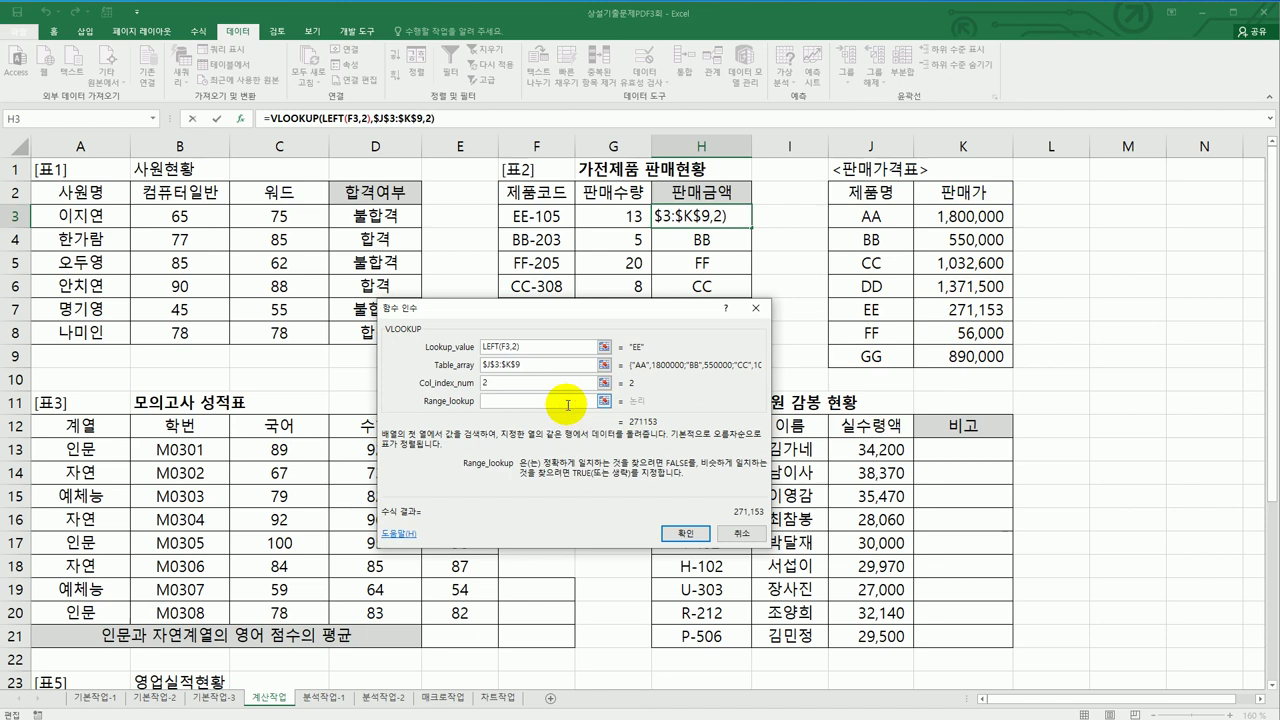
text(0)
click(685, 533)
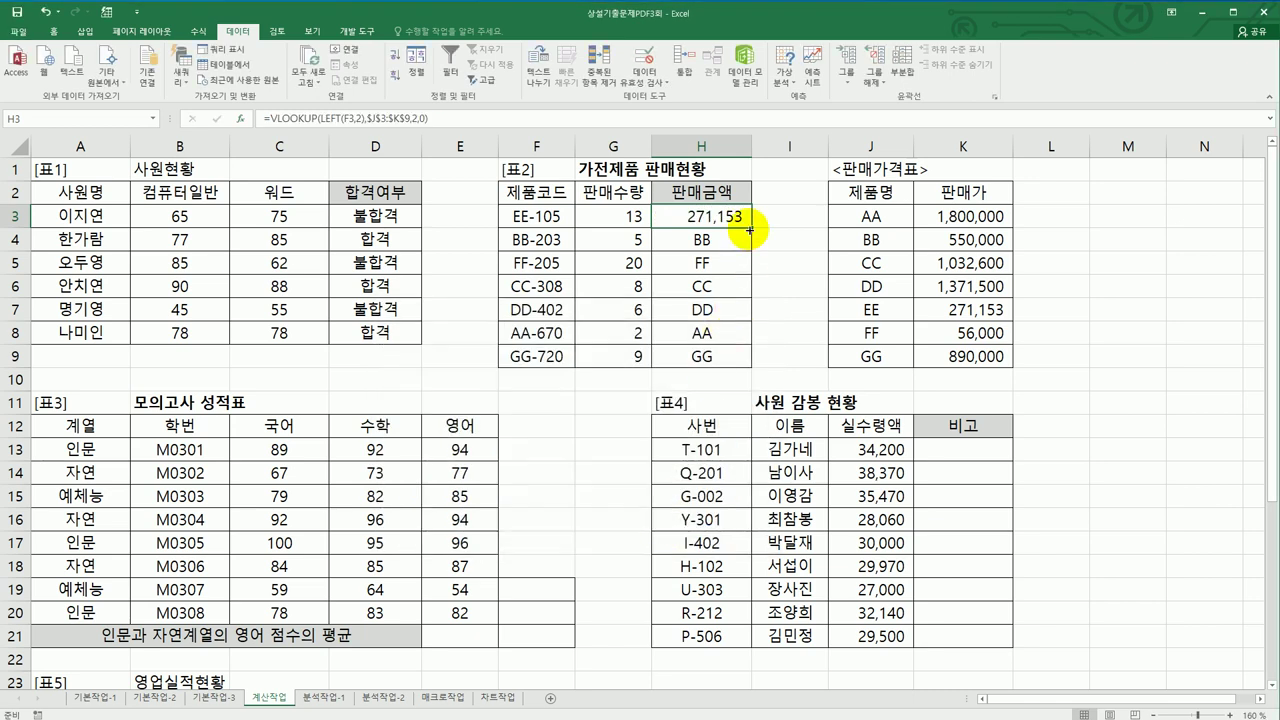
drag(748, 229, 743, 373)
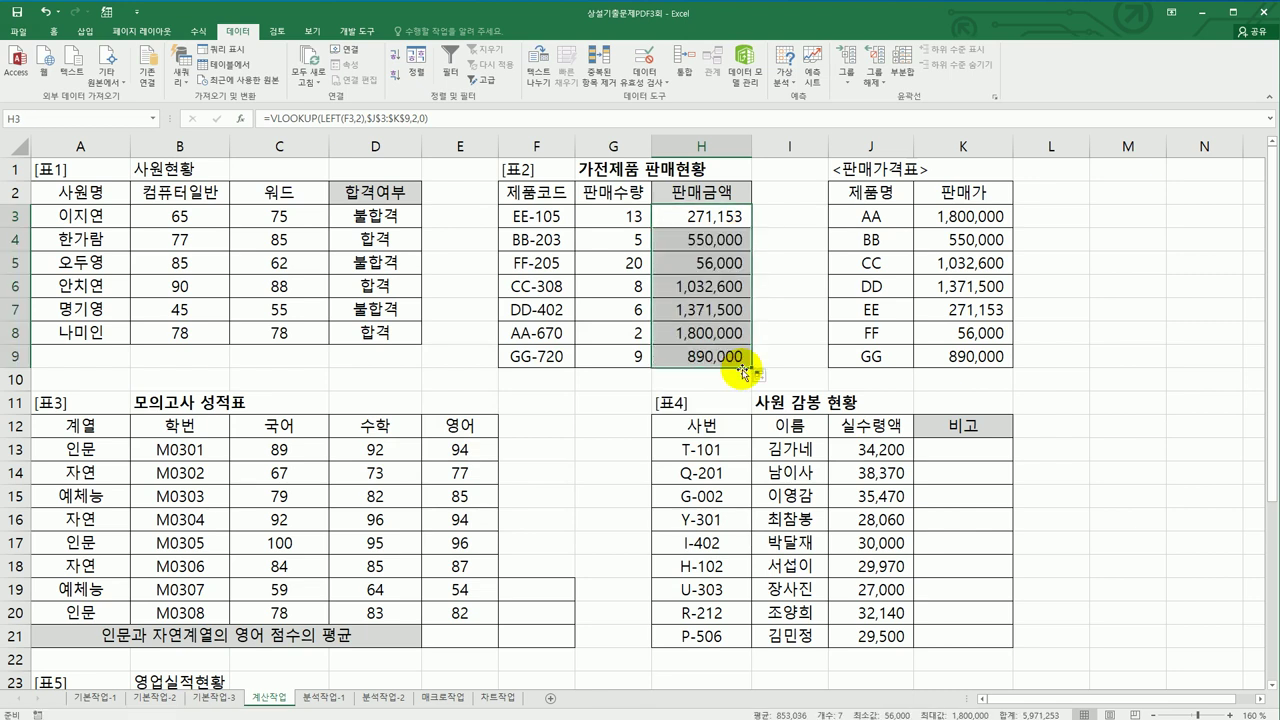
Step: Multiply the VLOOKUP result in H3 by the sales quantity in G3 and fill the formula down through H9
click(726, 224)
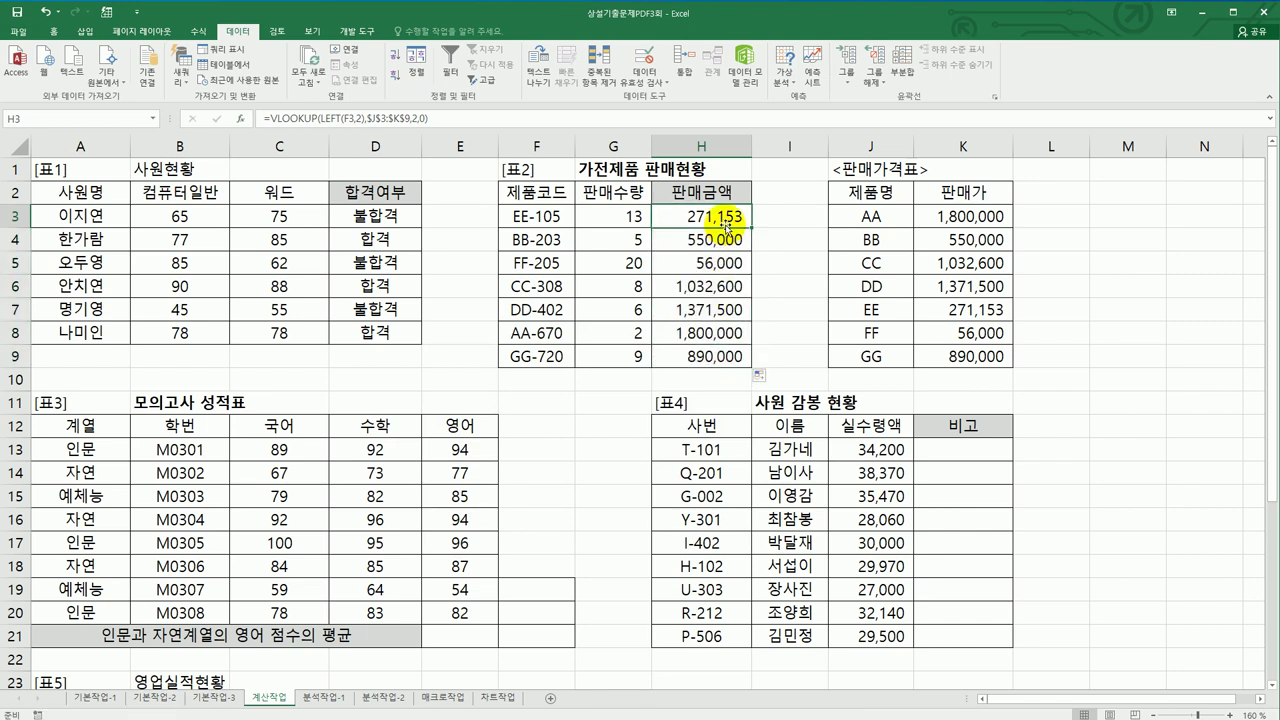
click(547, 120)
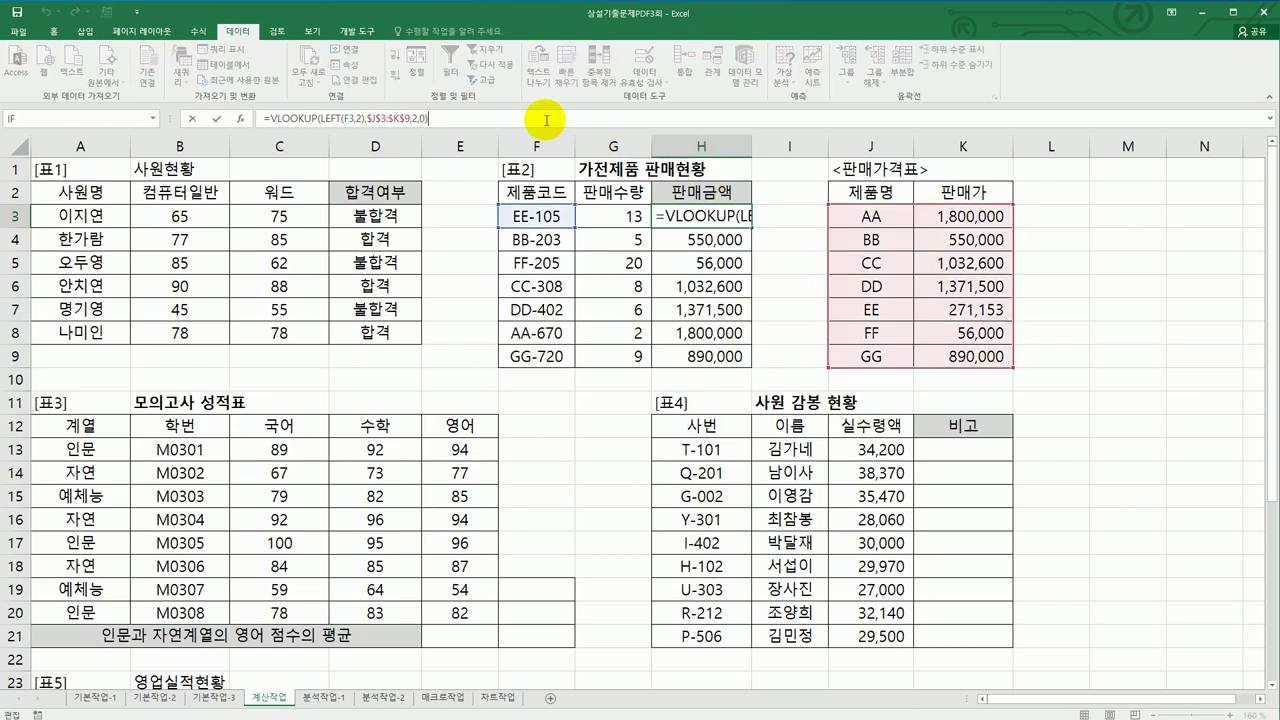
text(*)
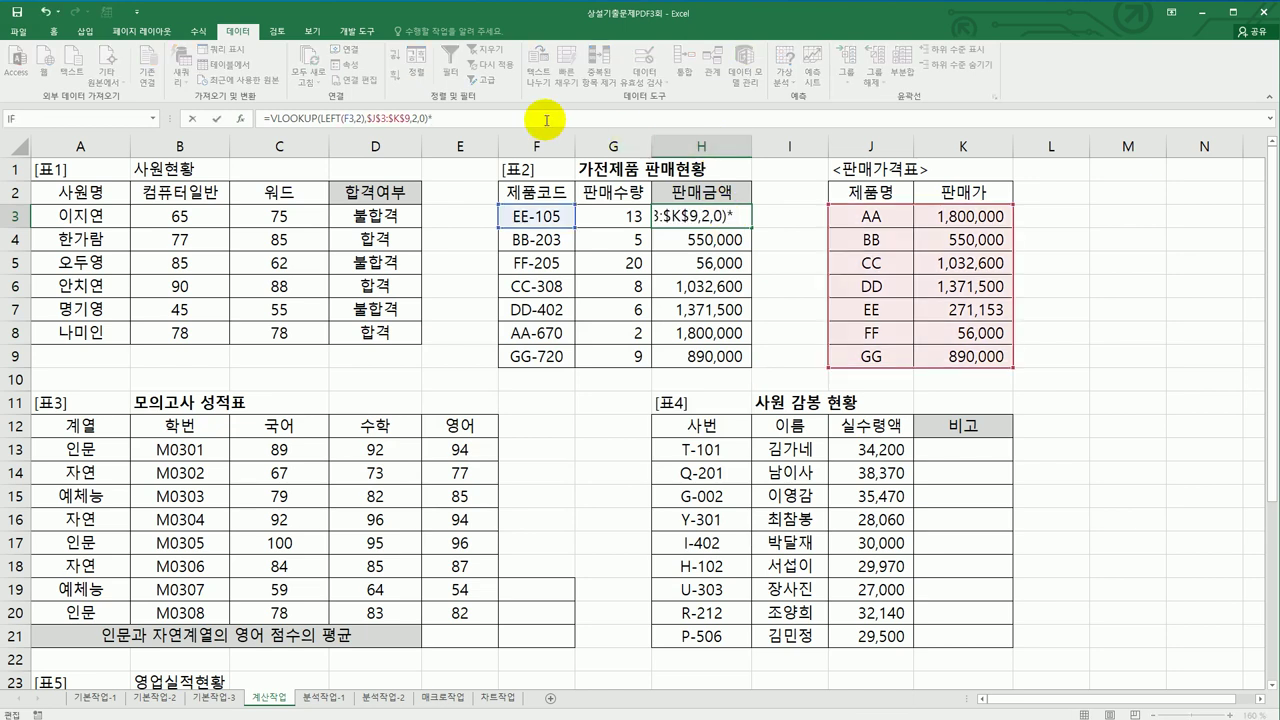
click(627, 216)
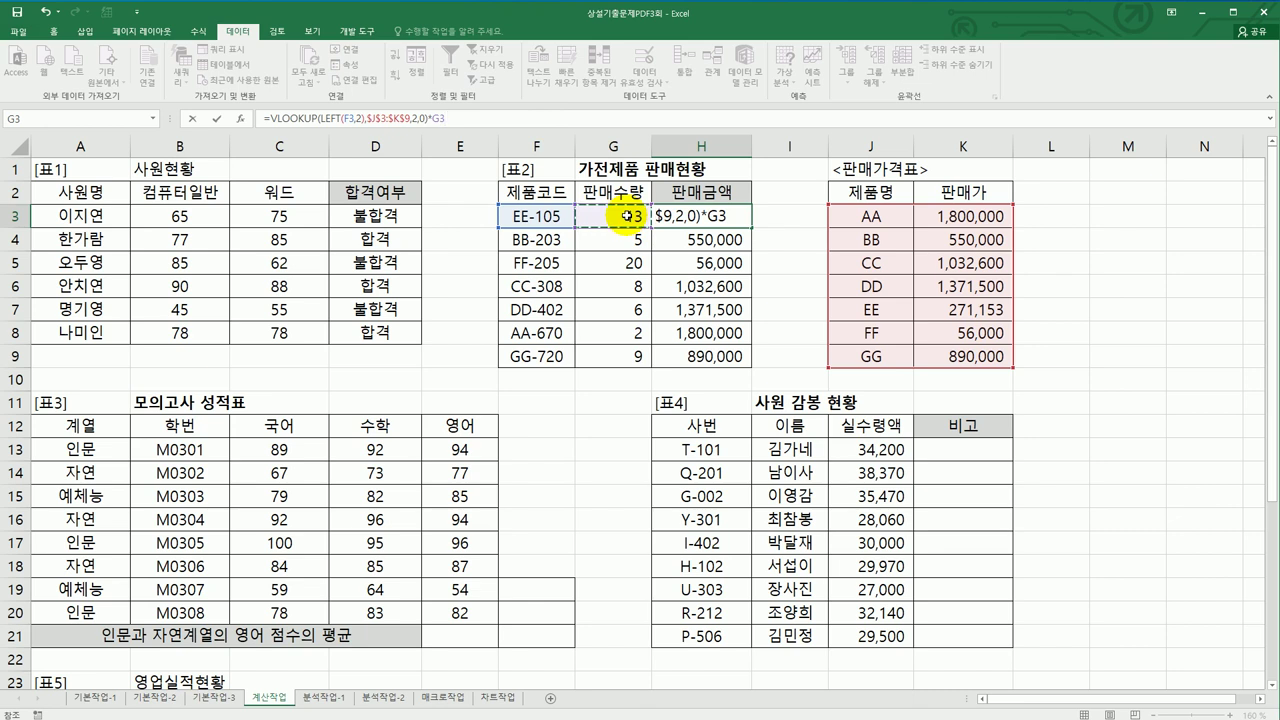
key(Return)
click(690, 218)
drag(740, 229, 737, 356)
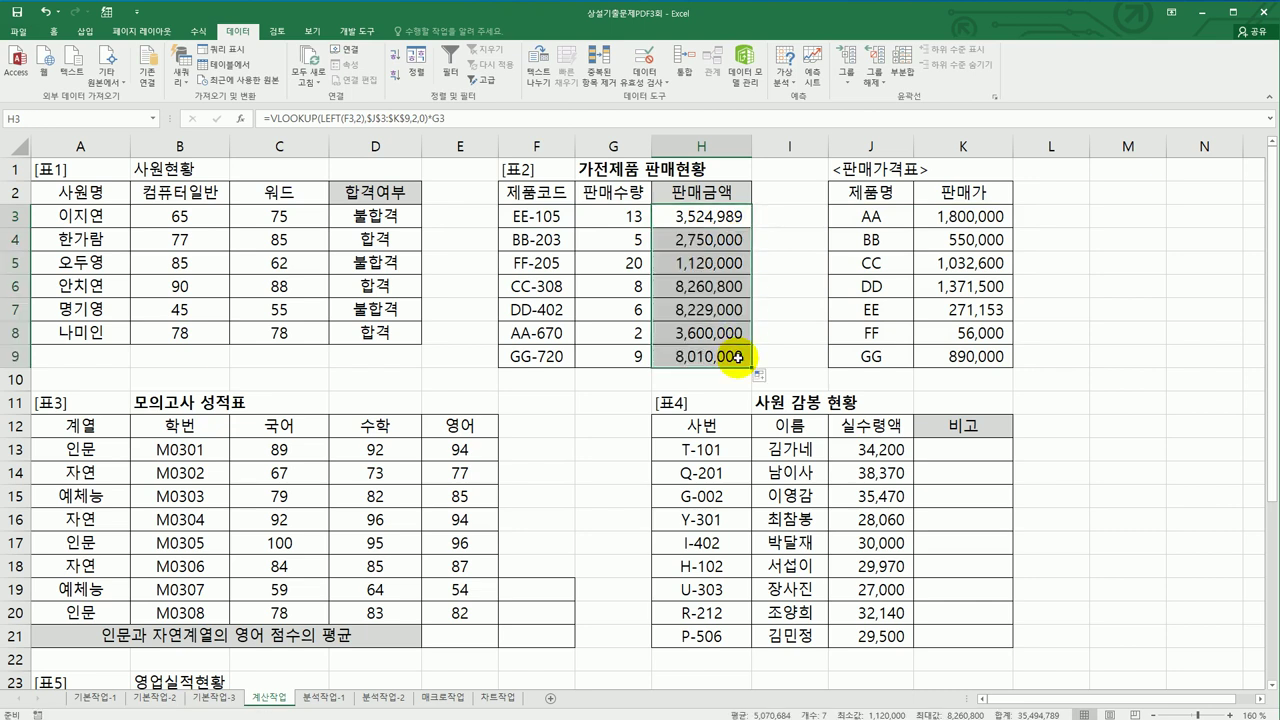
Step: Build the criteria range in F19:F21 by copying the 계열 header and the 인문 and 자연 entries from A12:A14
scroll(466, 430, down, 2)
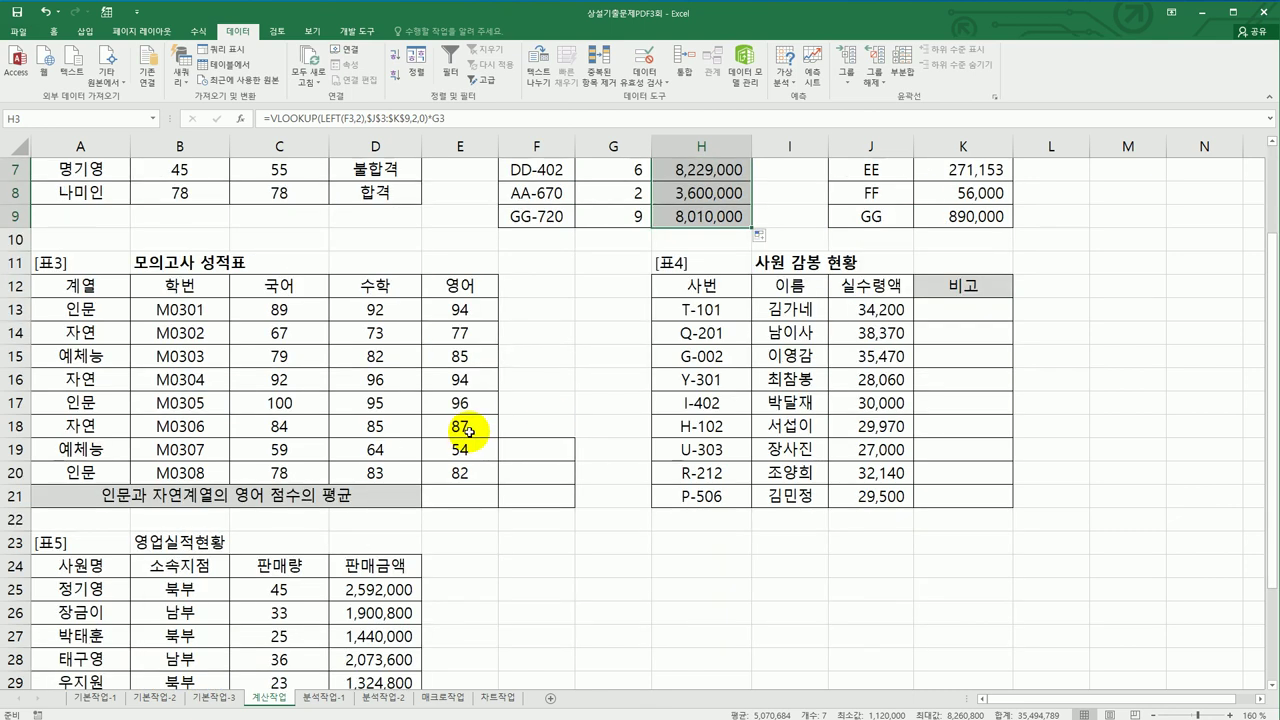
scroll(466, 430, down, 1)
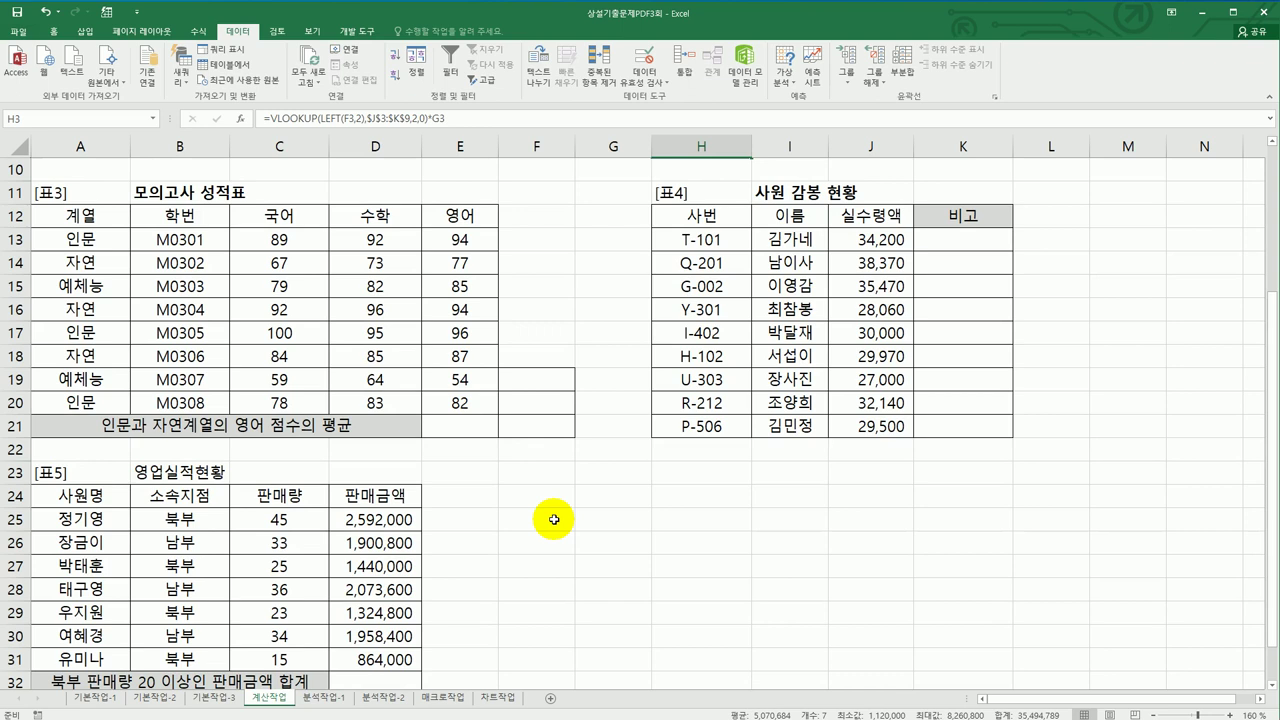
drag(540, 381, 534, 423)
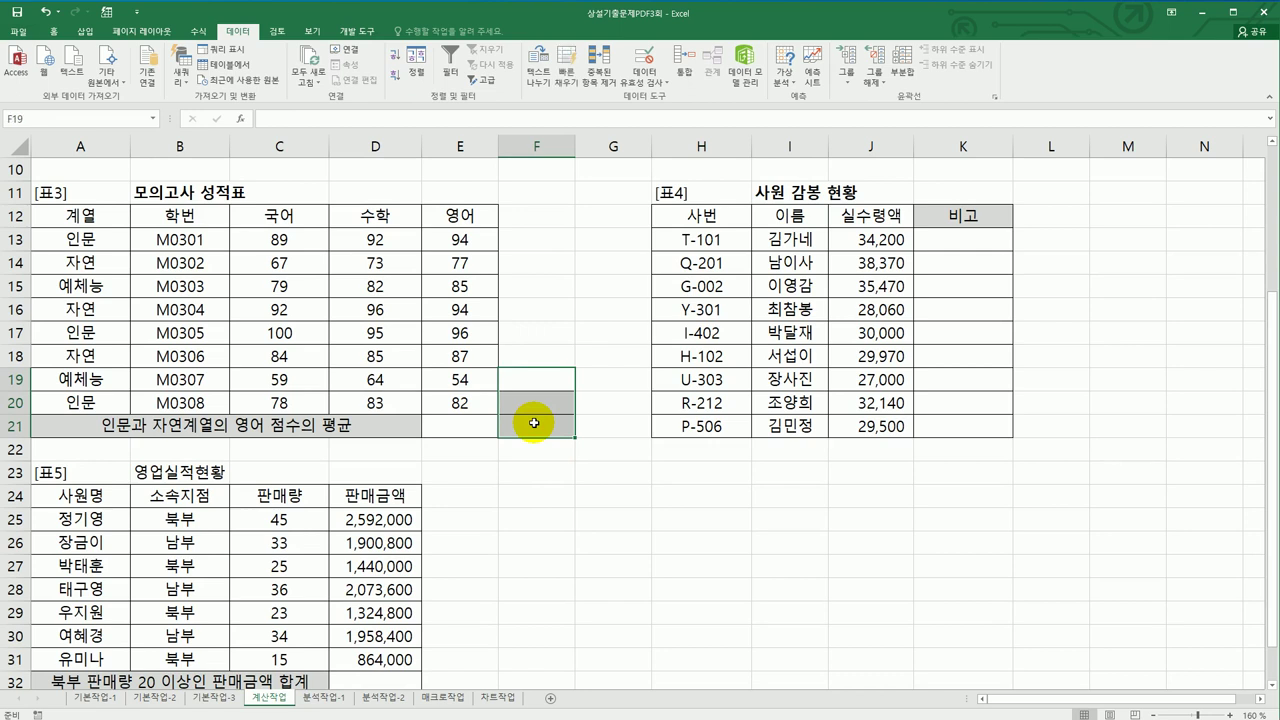
scroll(534, 423, up, 1)
click(89, 287)
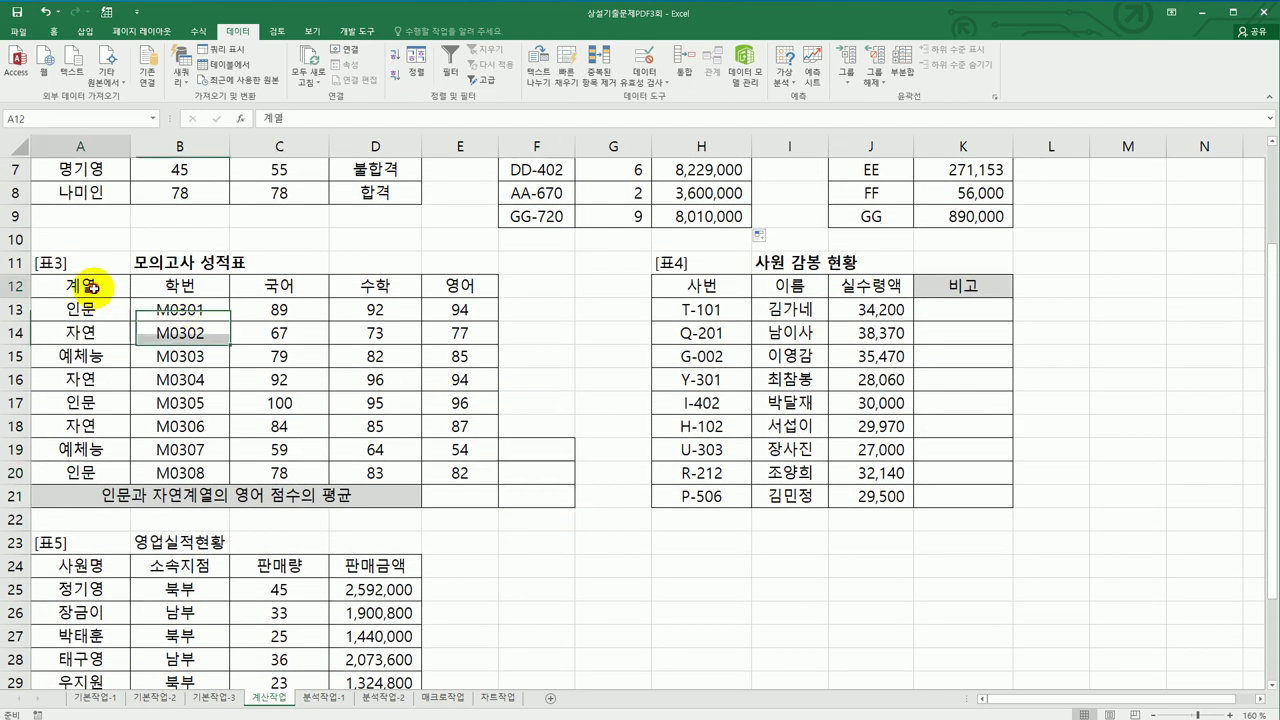
ctrl+click(88, 309)
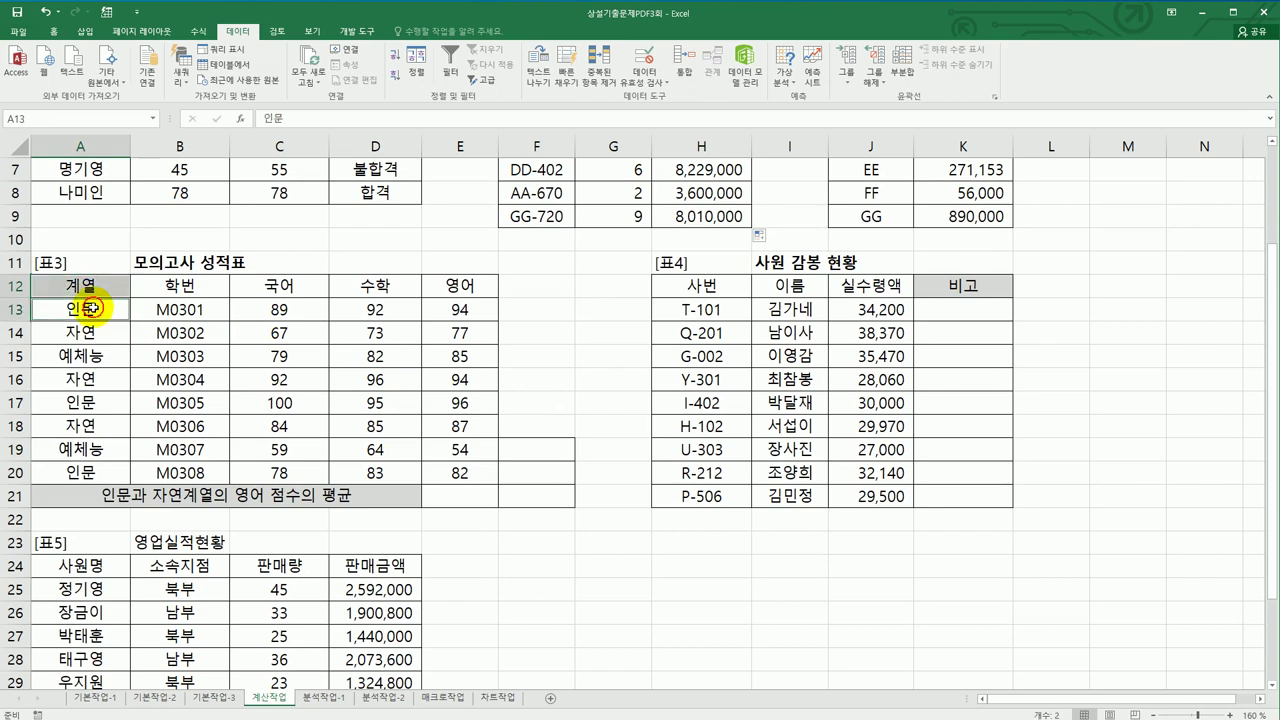
ctrl+click(95, 332)
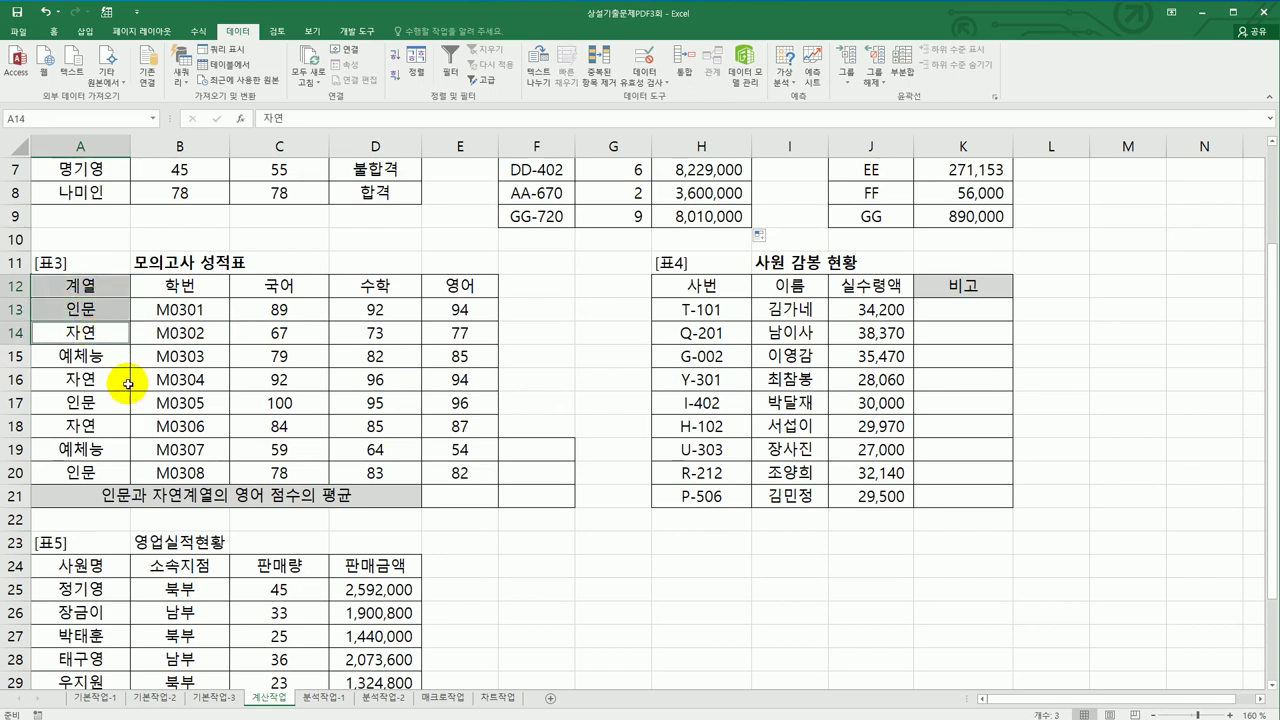
key(ctrl+c)
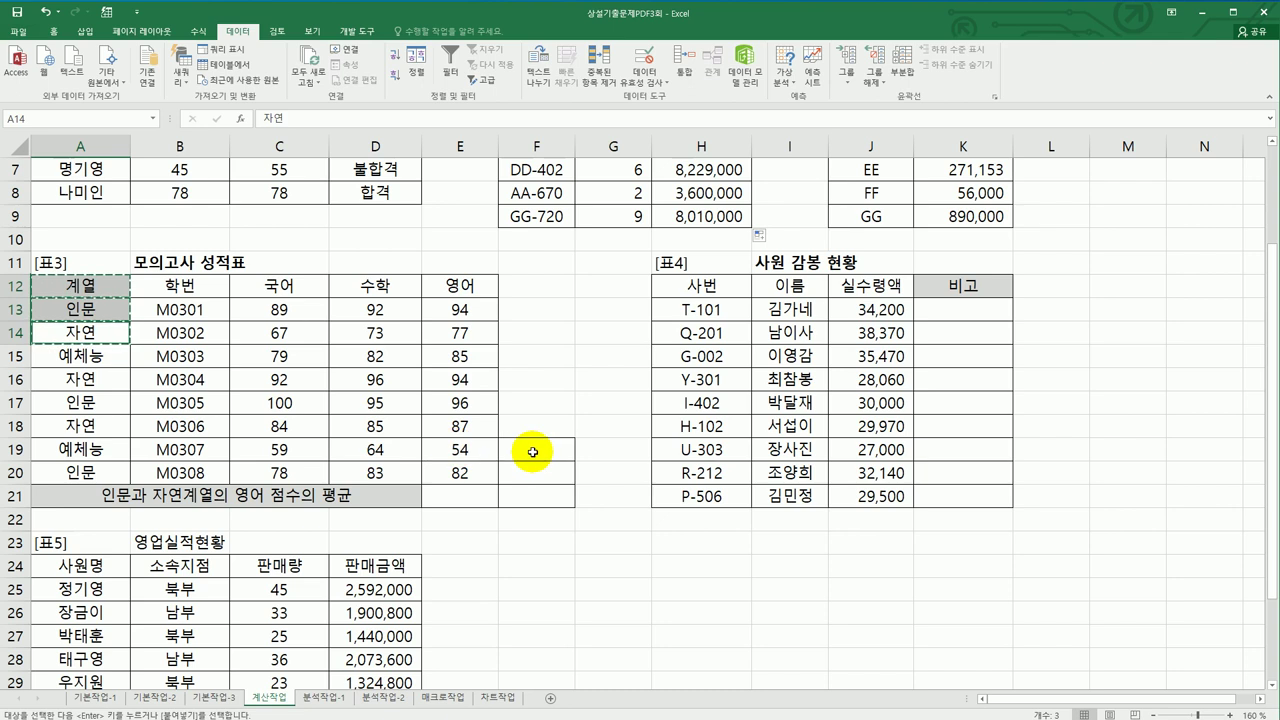
click(533, 449)
key(ctrl+v)
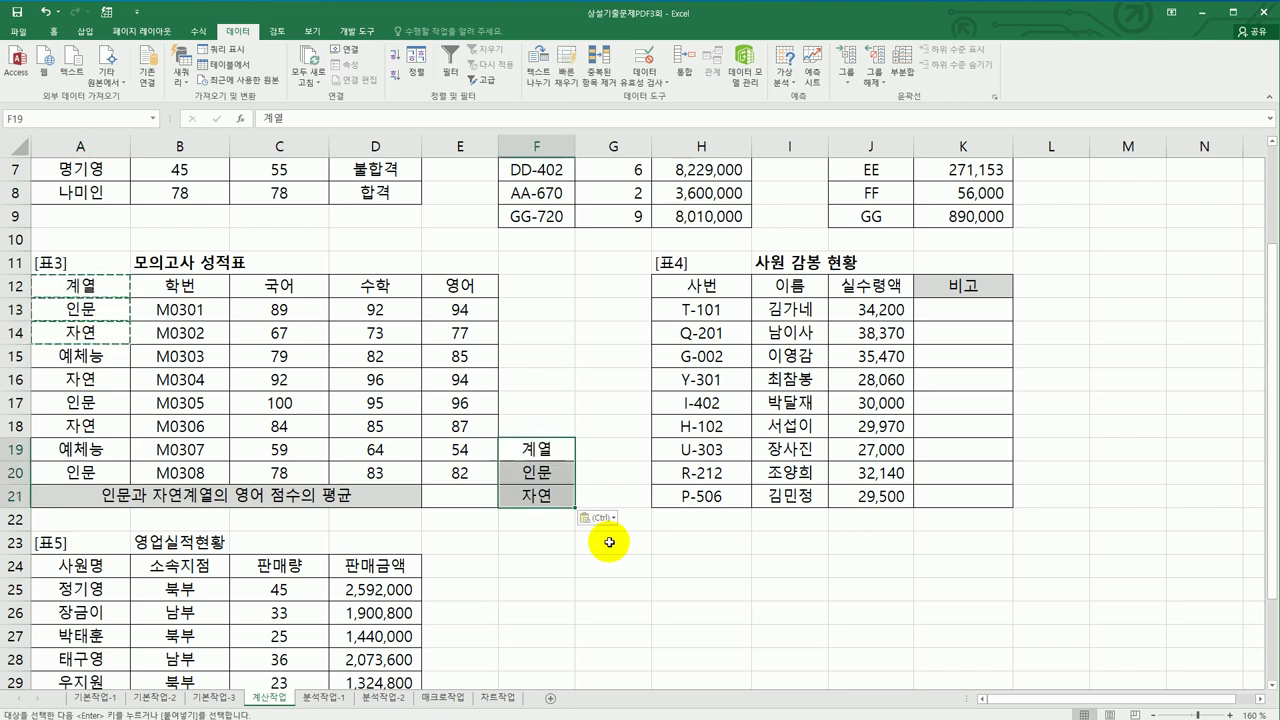
click(558, 448)
click(547, 474)
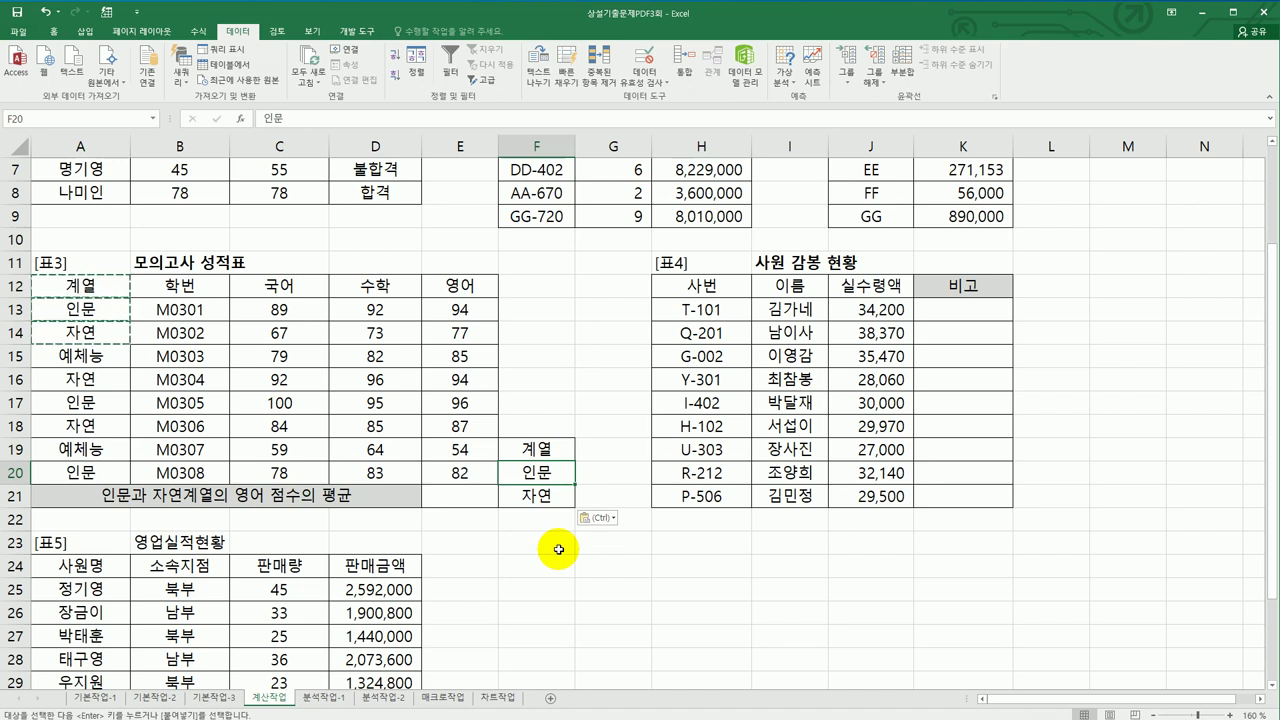
Step: Enter a DAVERAGE formula in E21 with database A12:E20, field E12 and criteria F19:F21
click(470, 498)
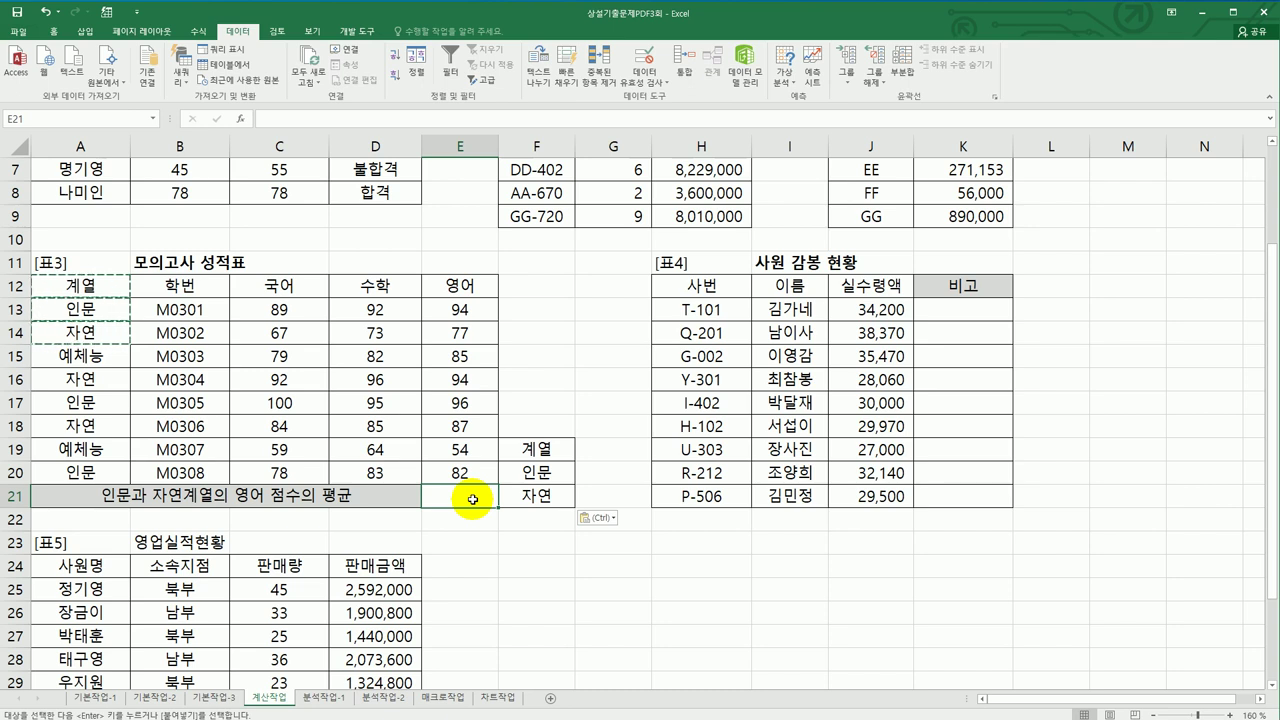
text(=d)
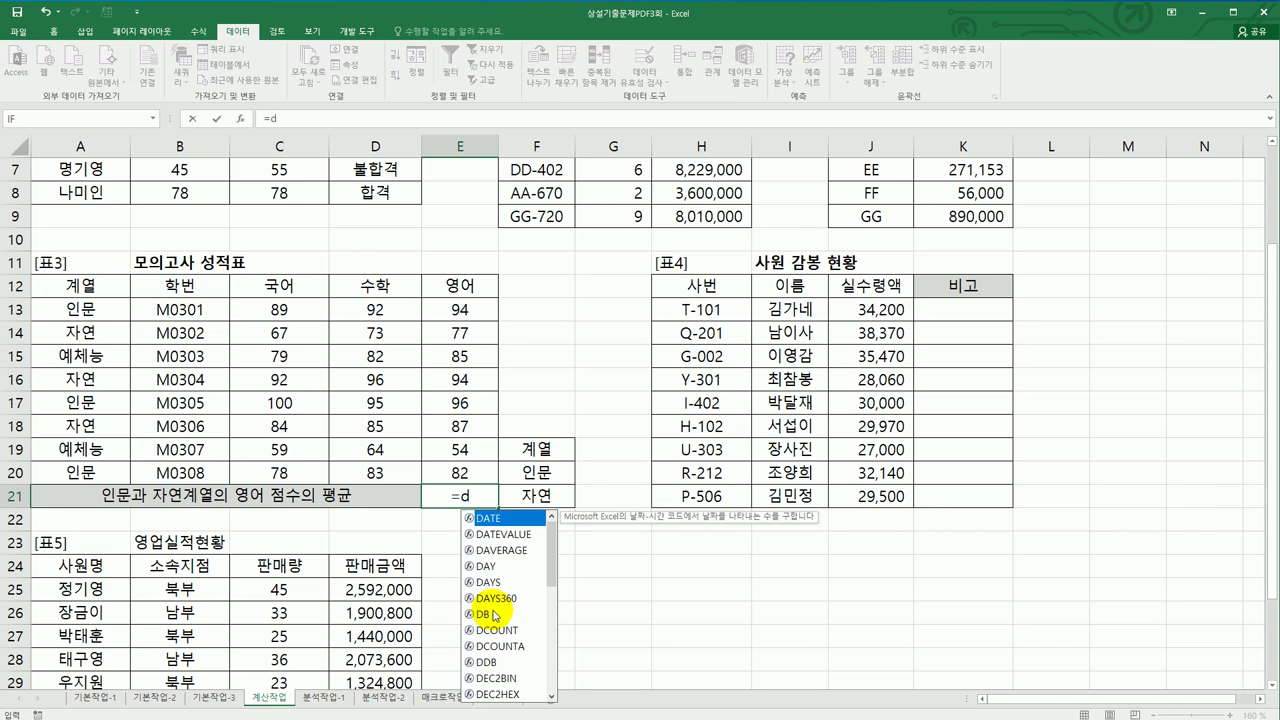
click(499, 552)
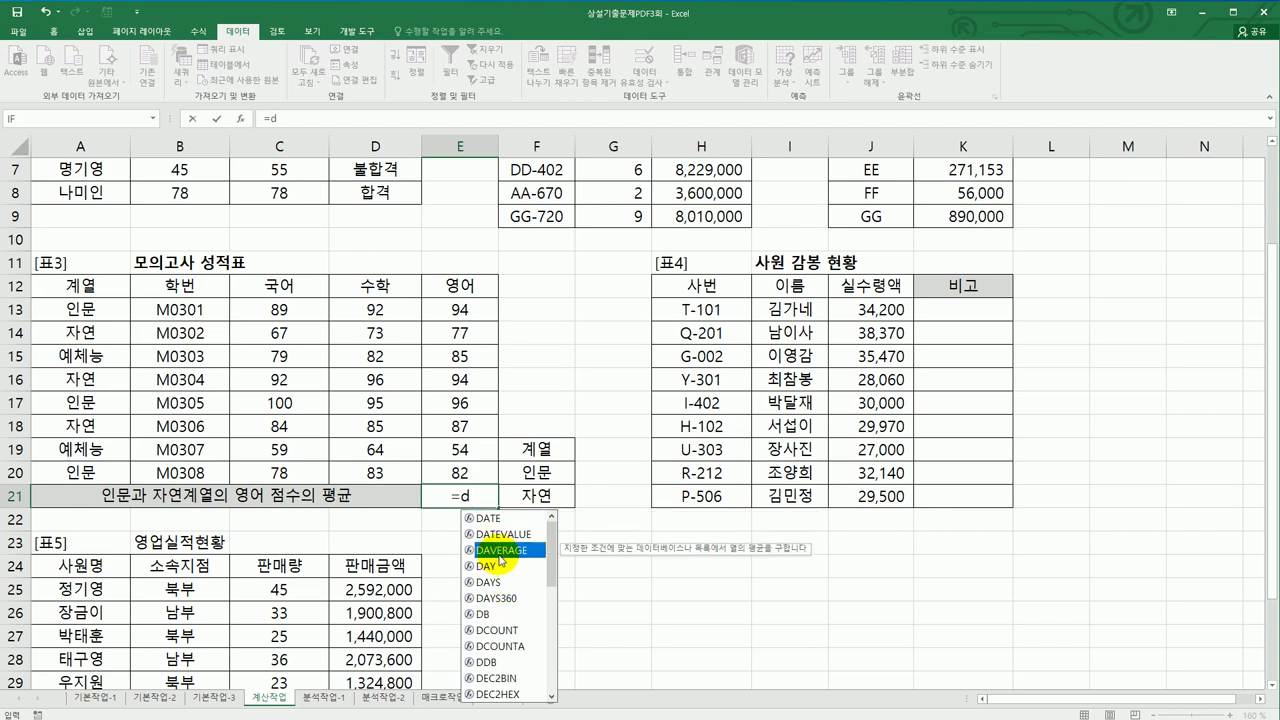
double_click(500, 554)
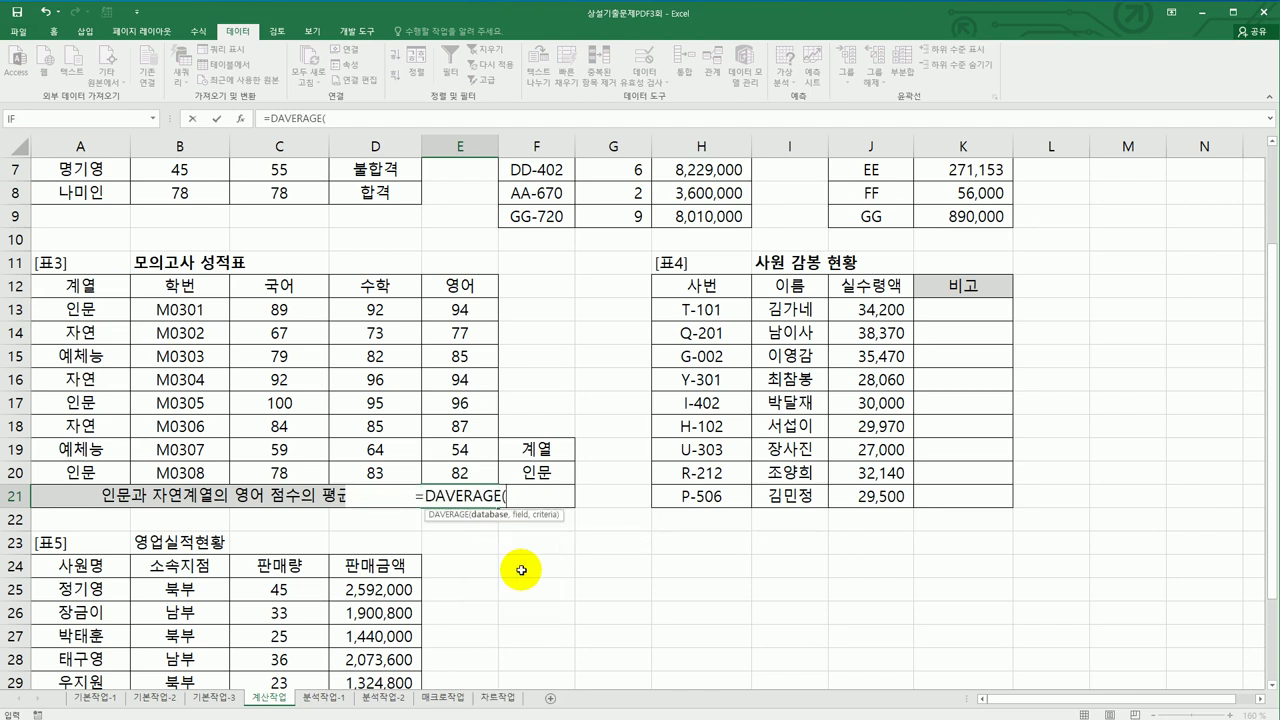
click(238, 118)
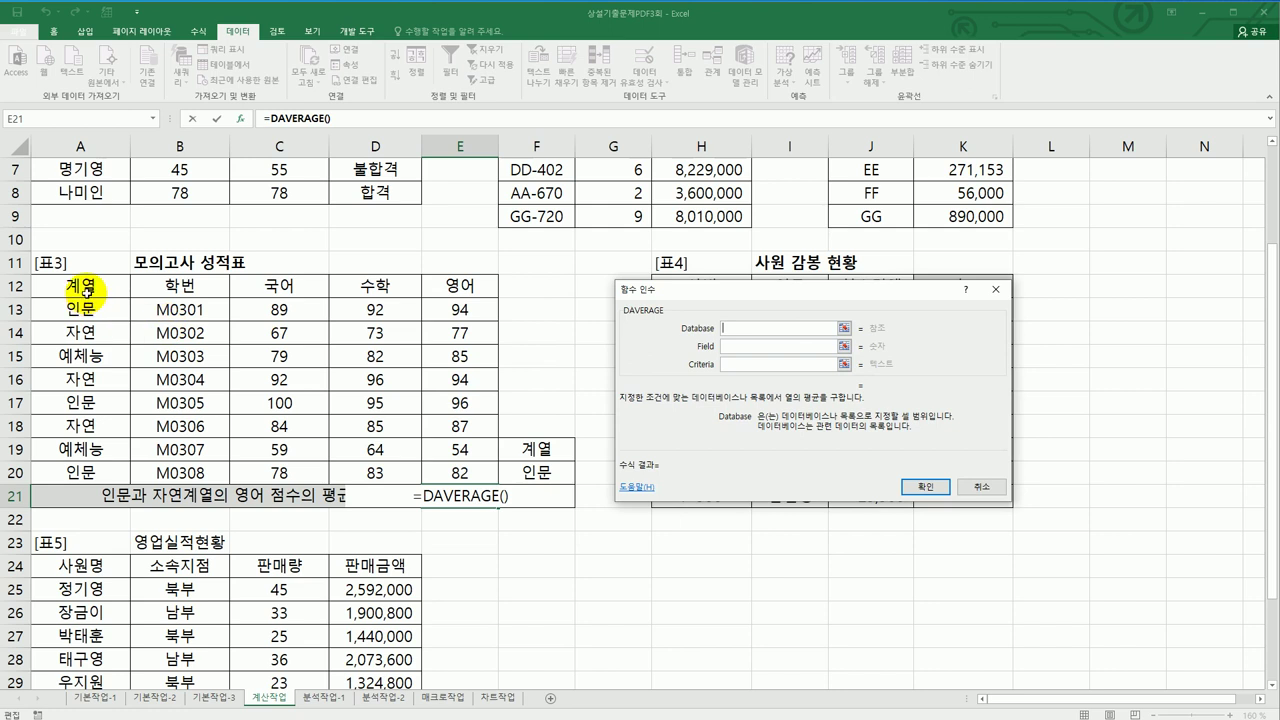
drag(85, 286, 455, 468)
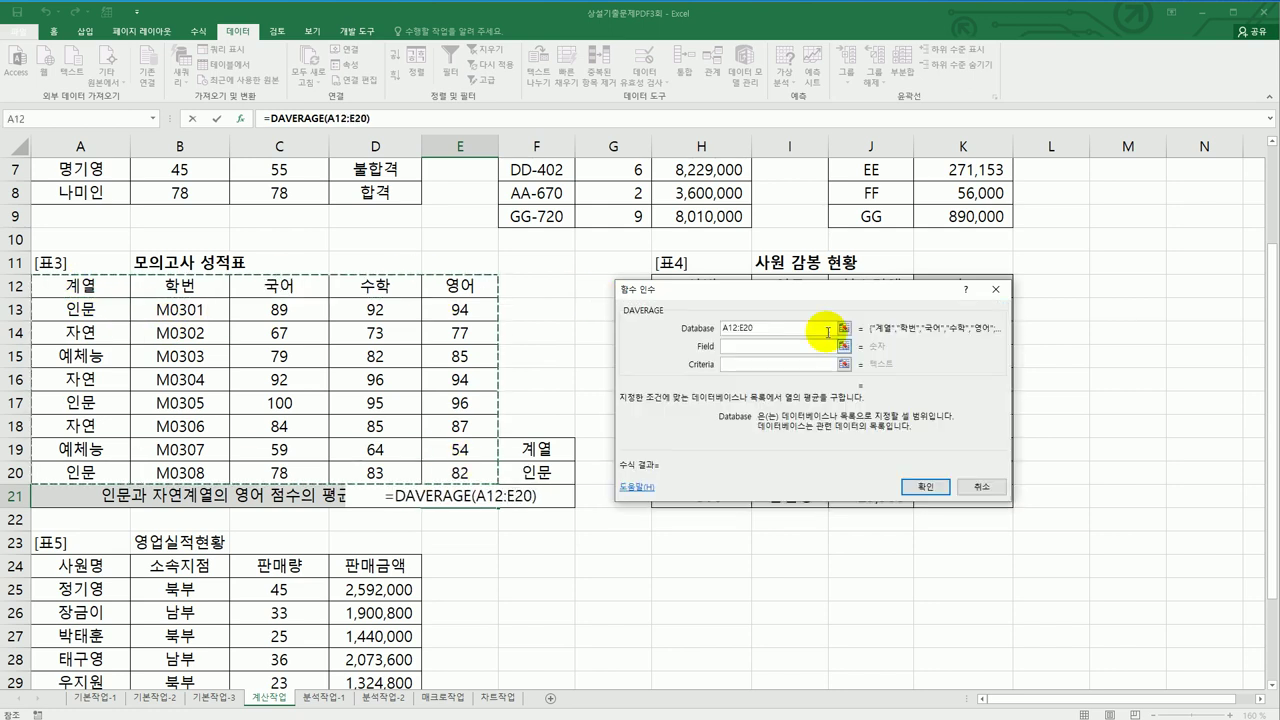
click(785, 348)
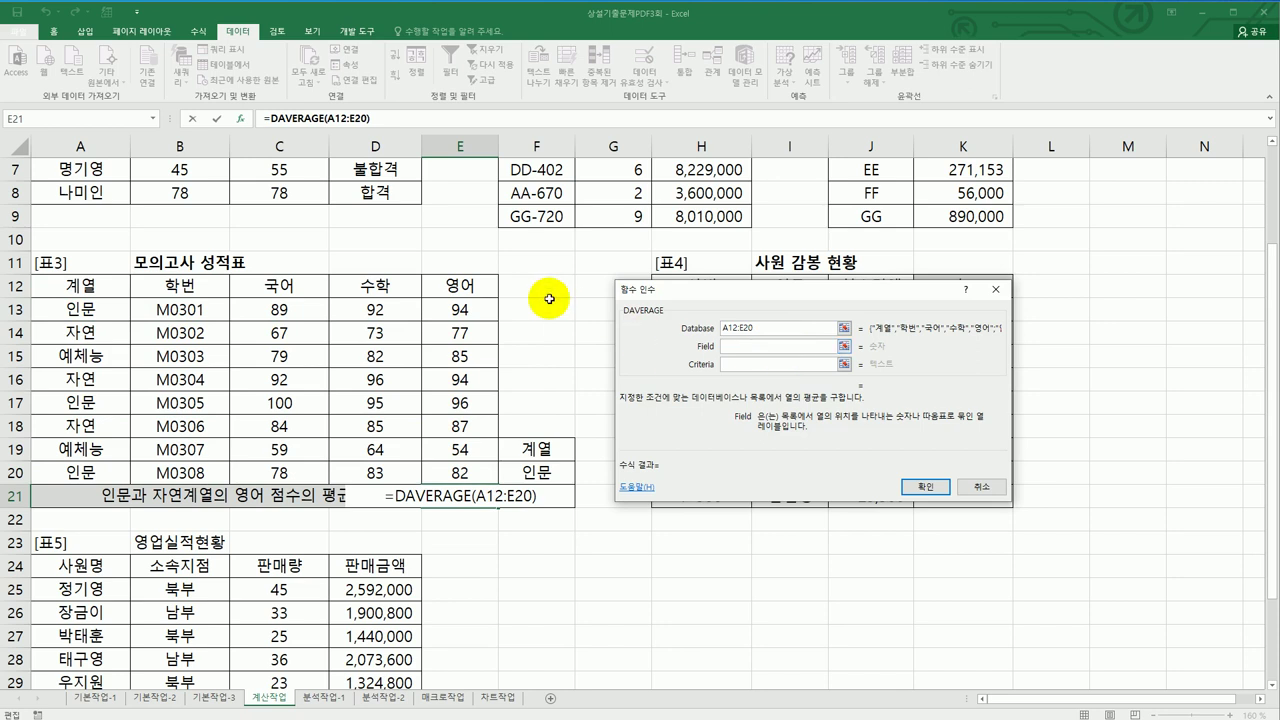
click(465, 288)
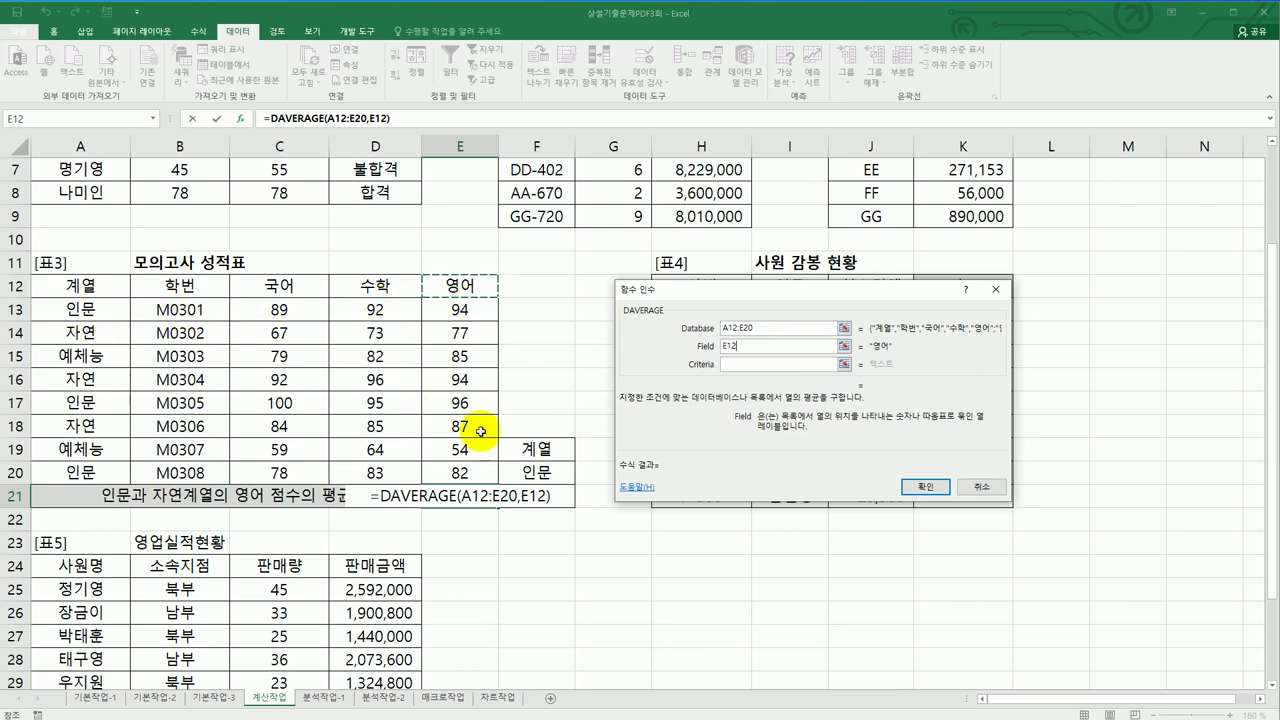
click(736, 365)
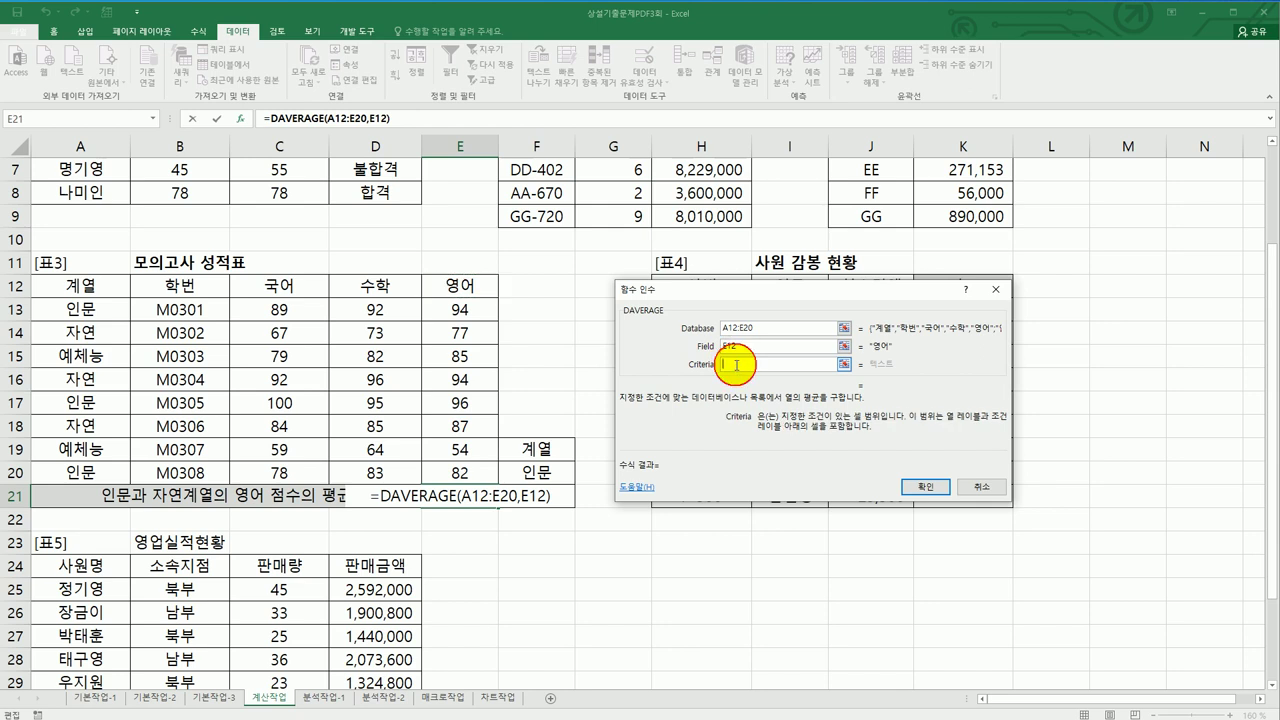
drag(538, 450, 541, 500)
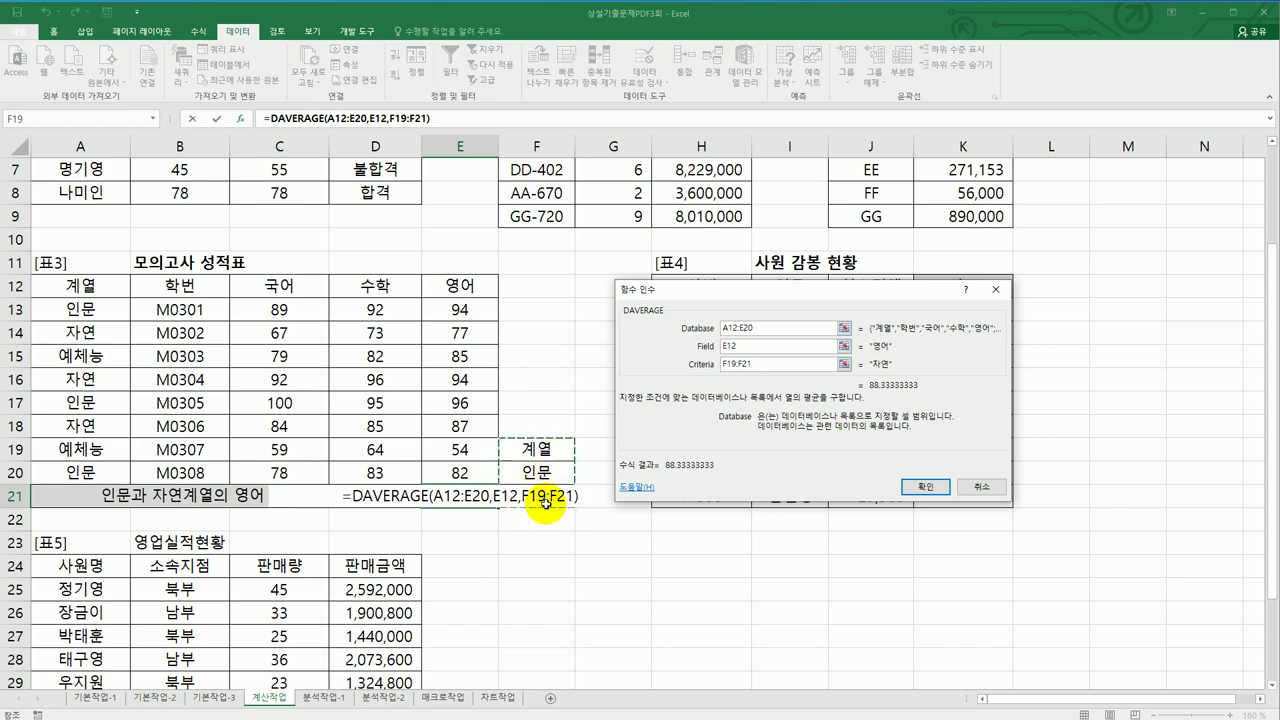
click(913, 488)
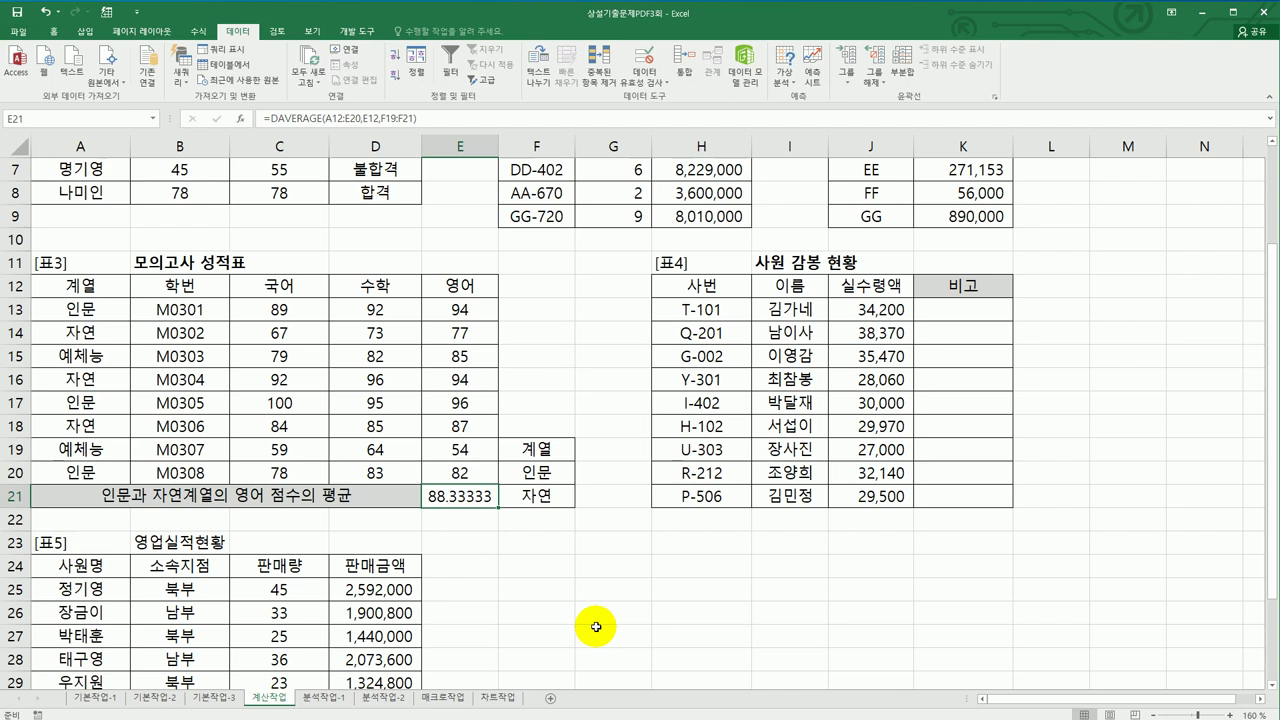
Step: Wrap the DAVERAGE formula in E21 in ROUND with 2 decimal digits
double_click(428, 494)
click(350, 496)
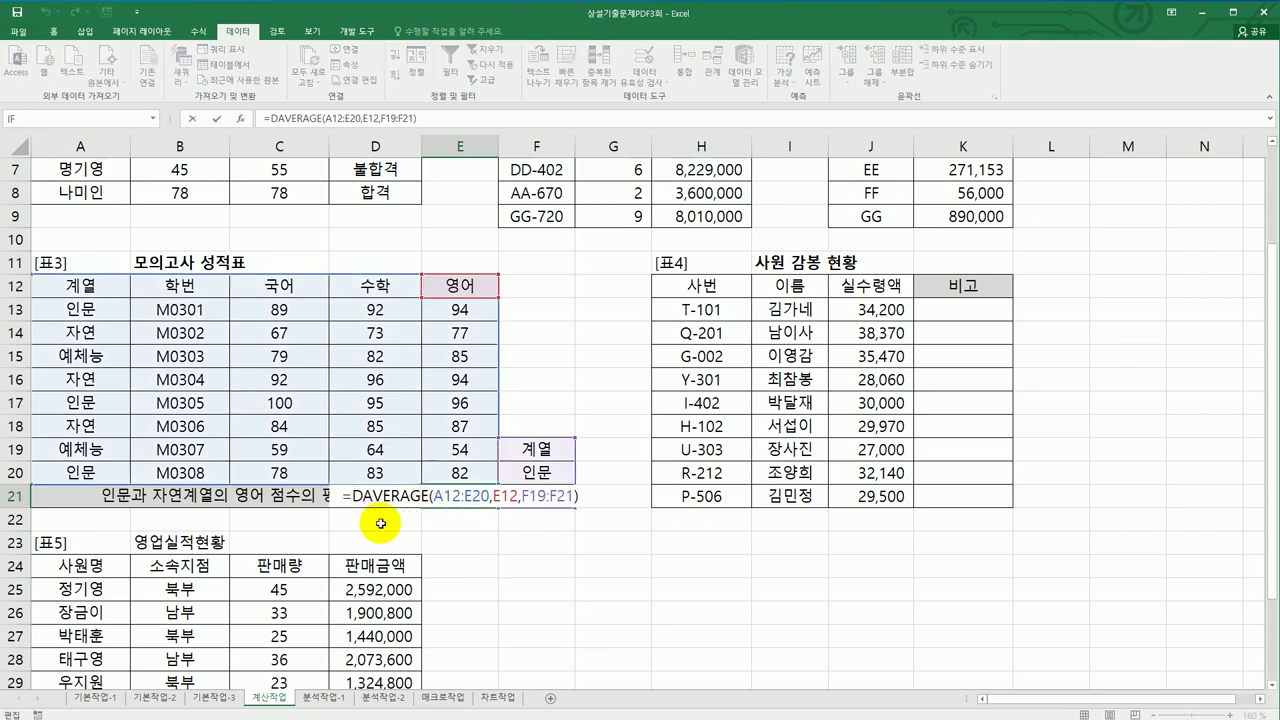
text(ro)
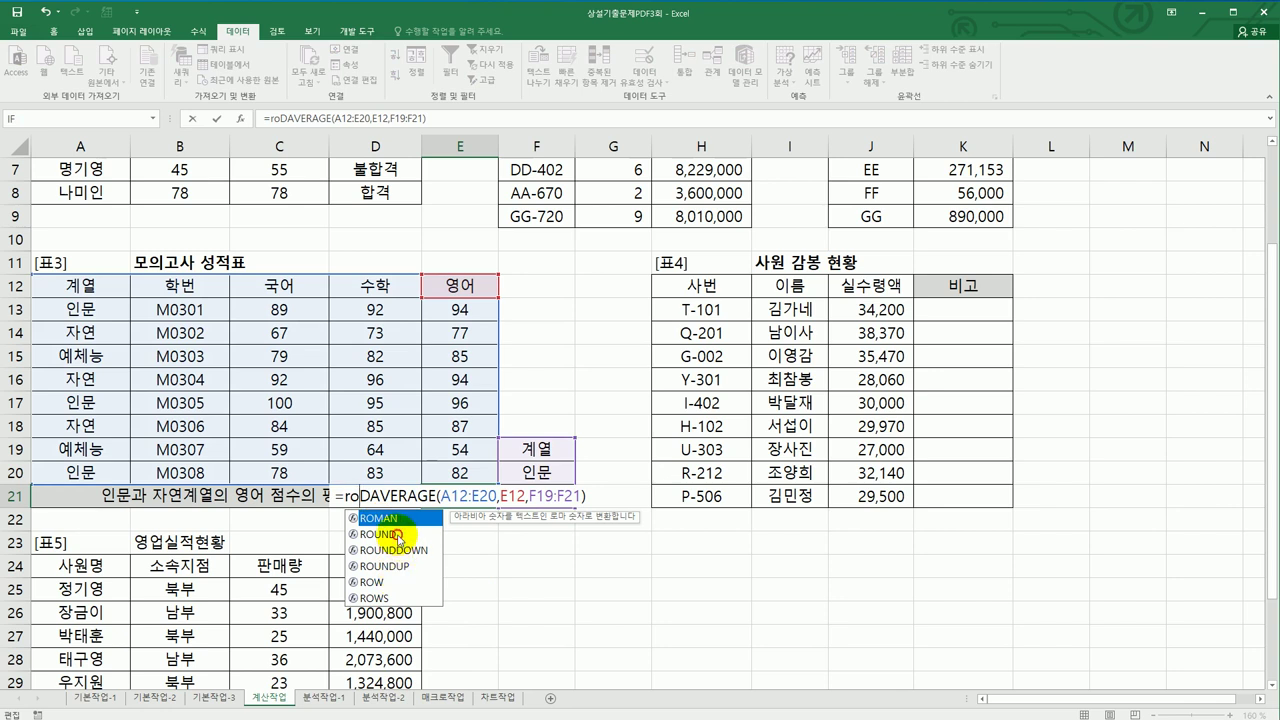
click(398, 536)
double_click(398, 536)
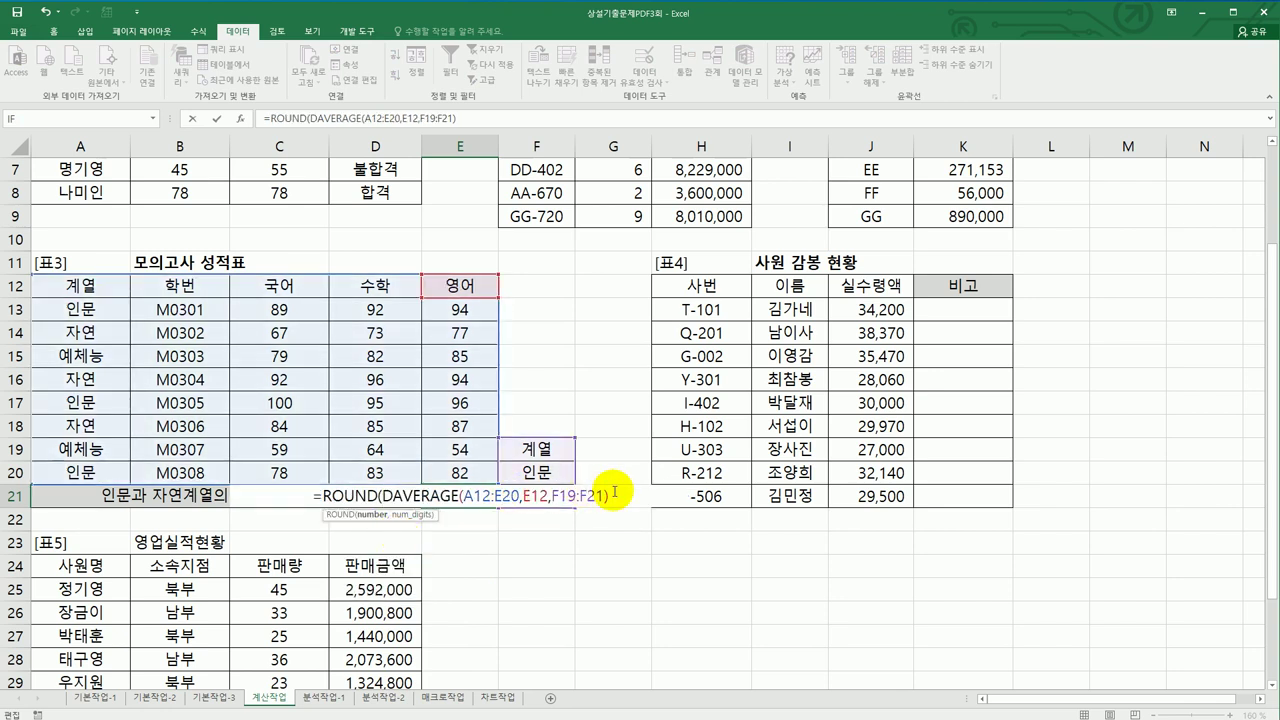
text(,2)
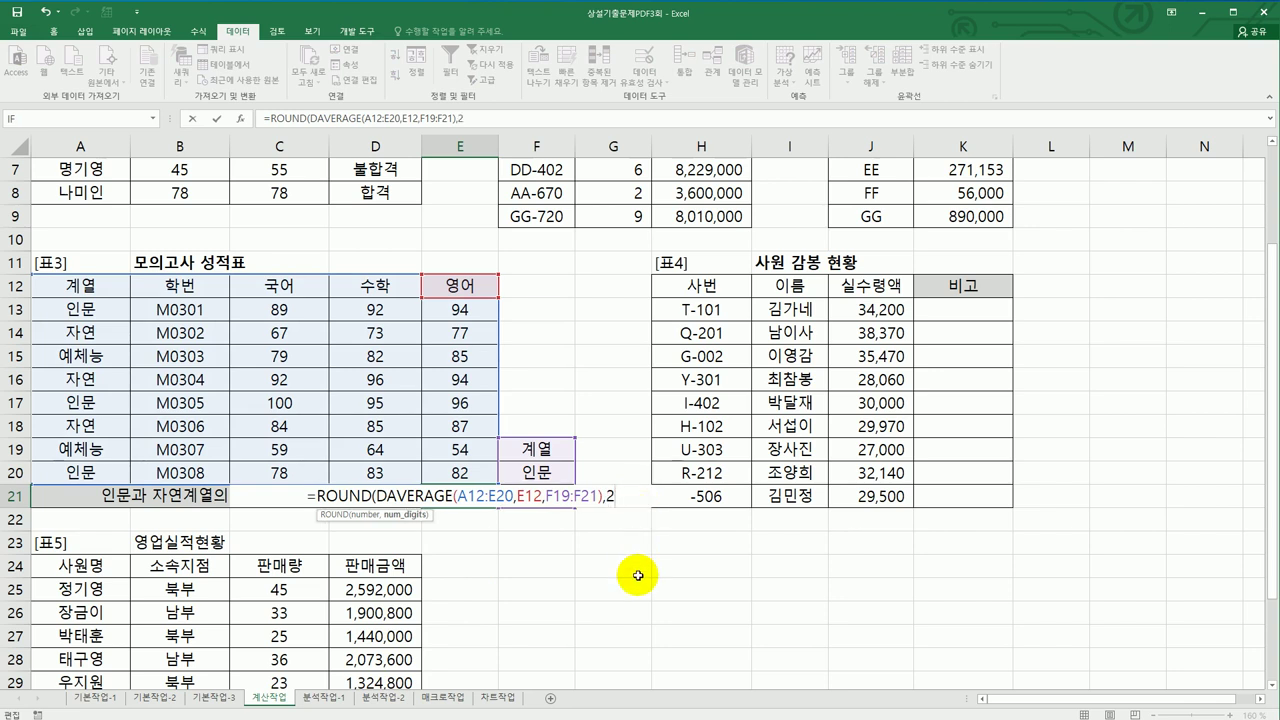
text())
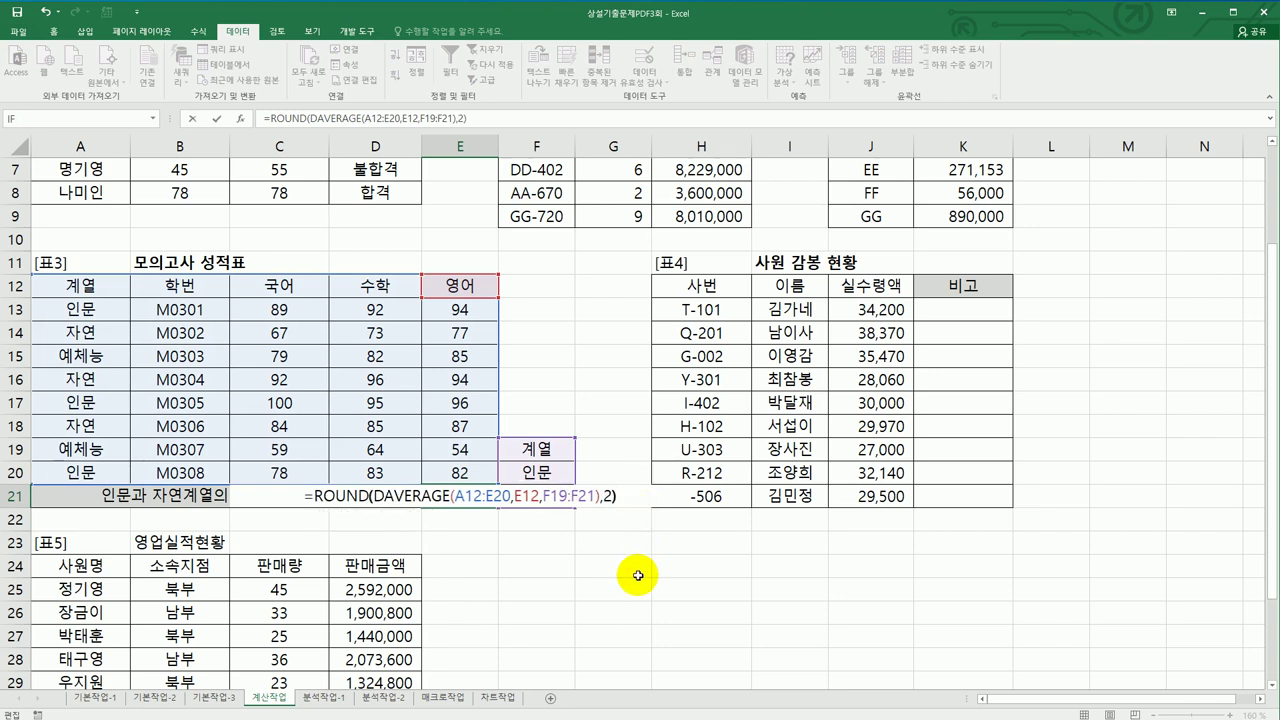
key(Return)
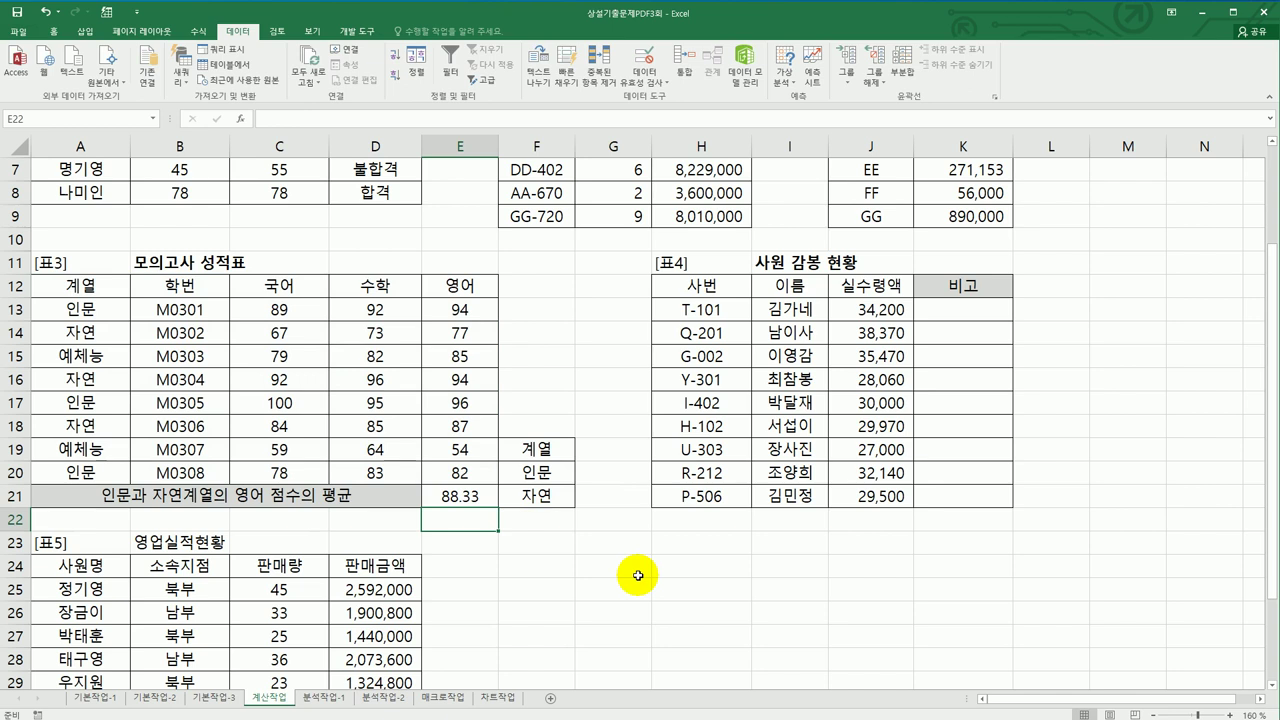
Step: Enter =MID(H13,3,1) in K13 to extract the employee number's third character, and fill it down through K21
click(705, 312)
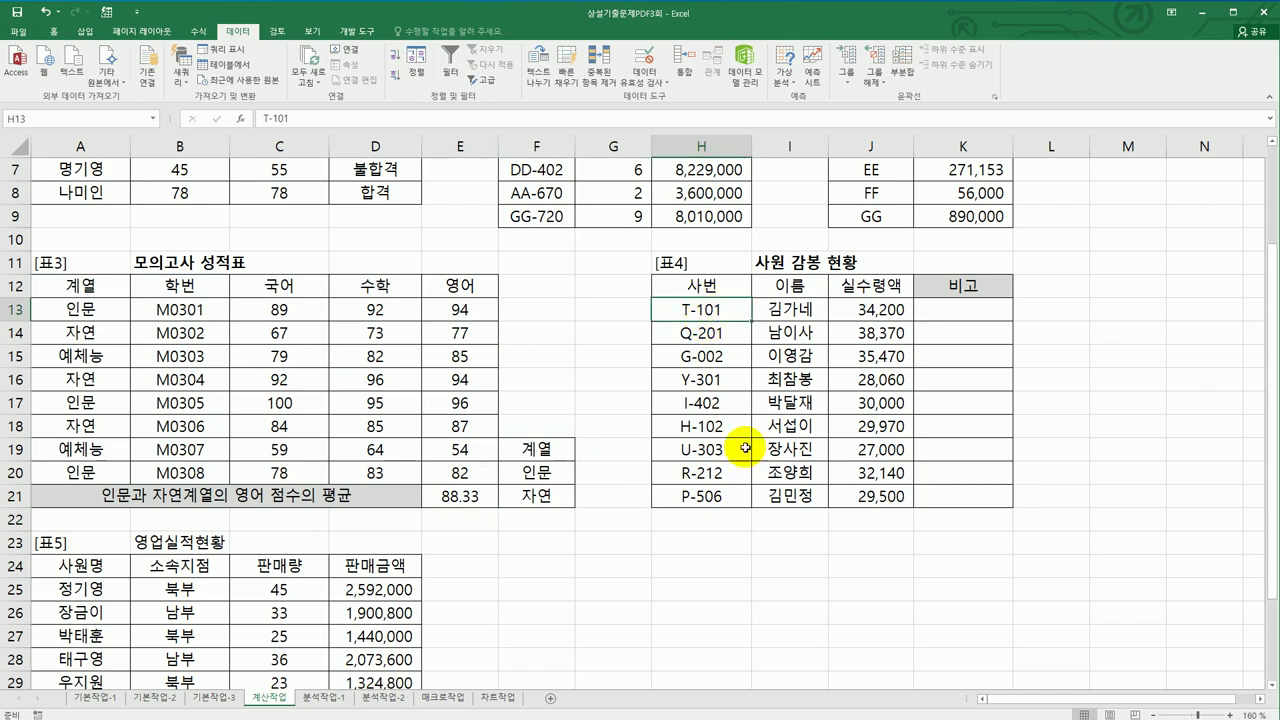
click(954, 311)
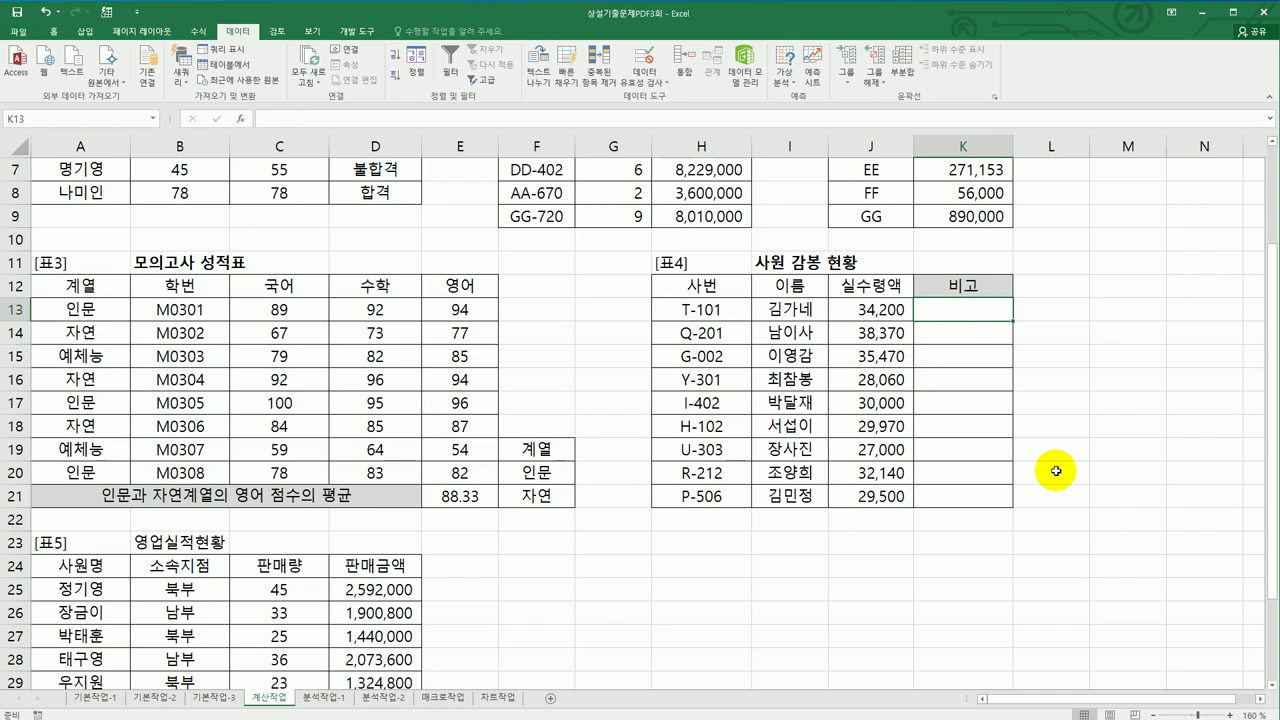
text(=)
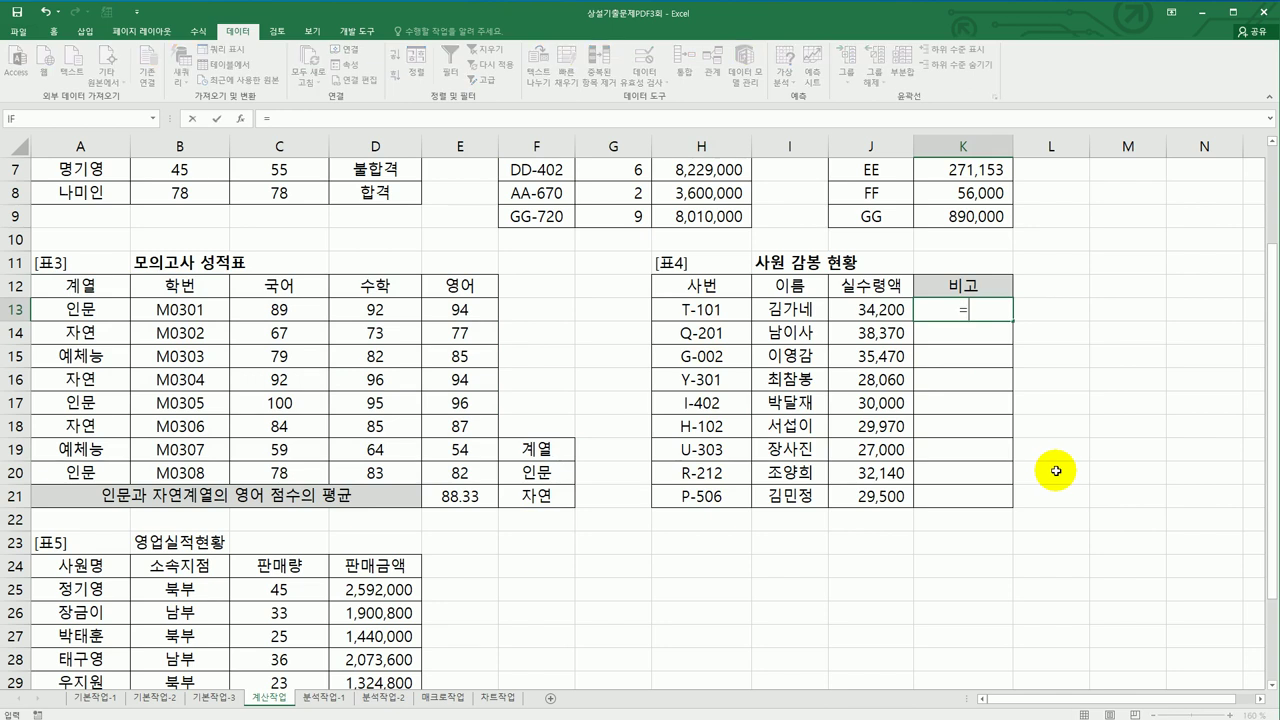
text(m)
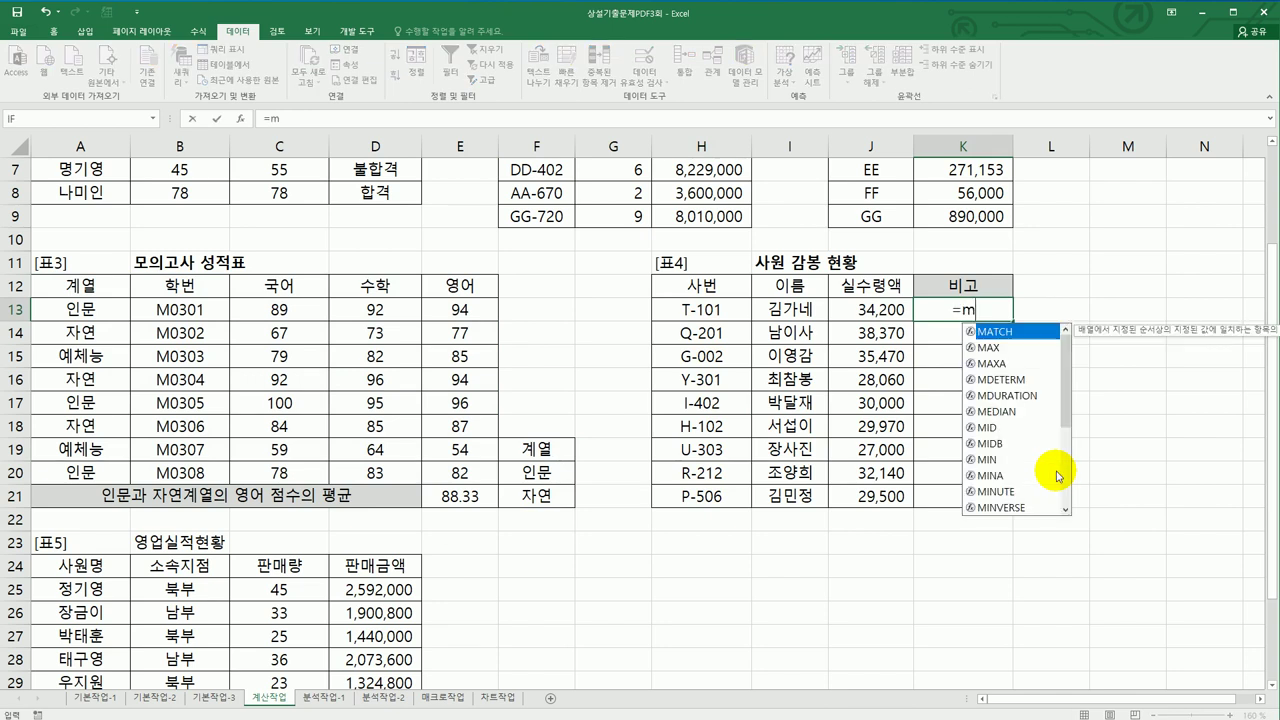
double_click(1000, 428)
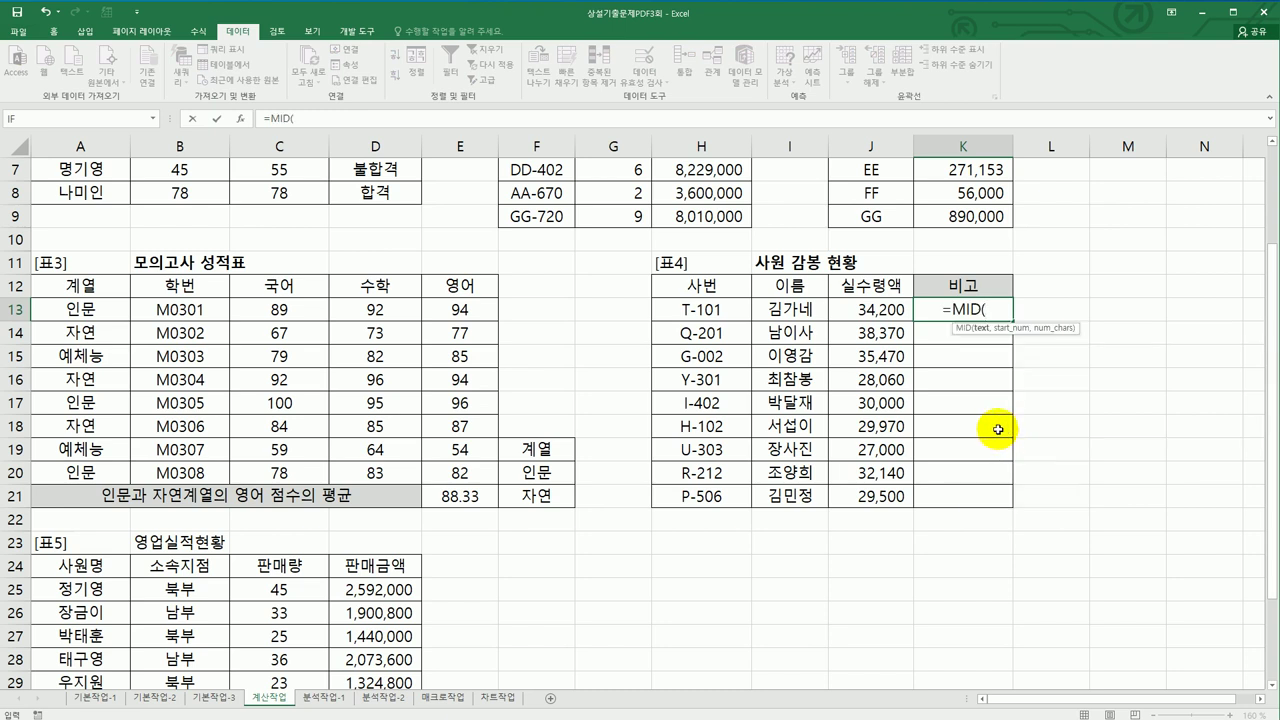
click(722, 311)
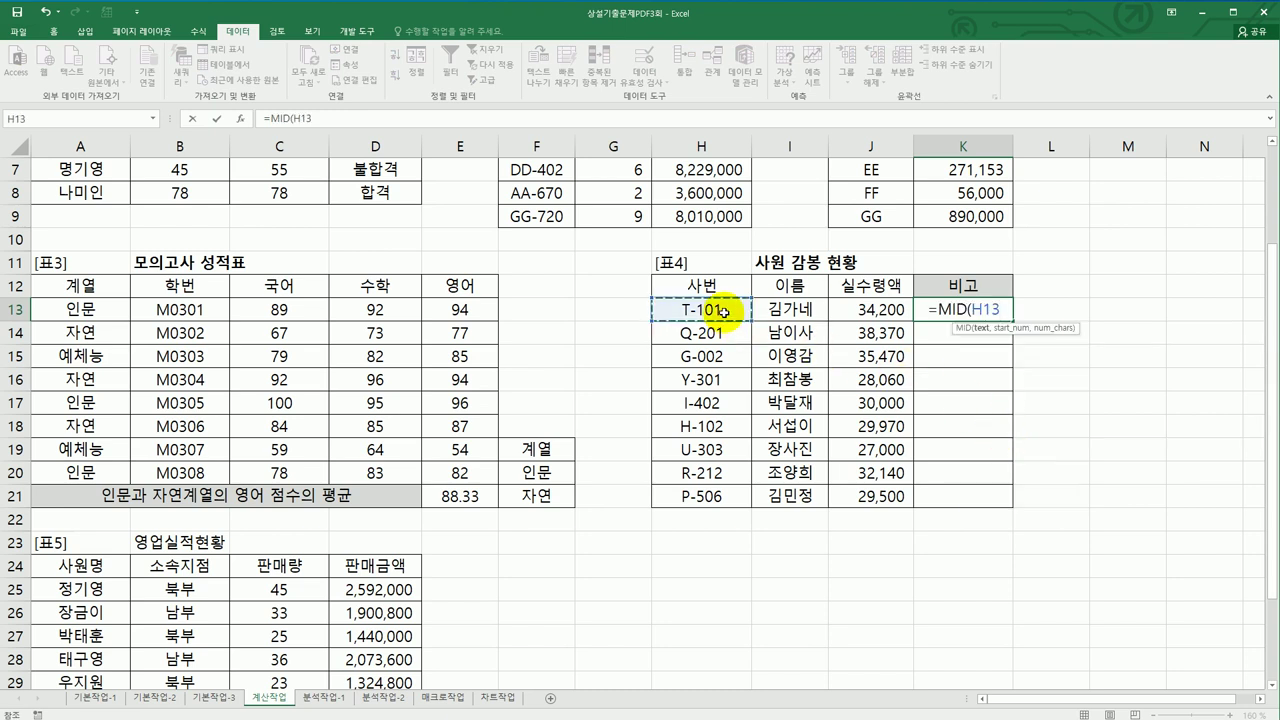
text(,)
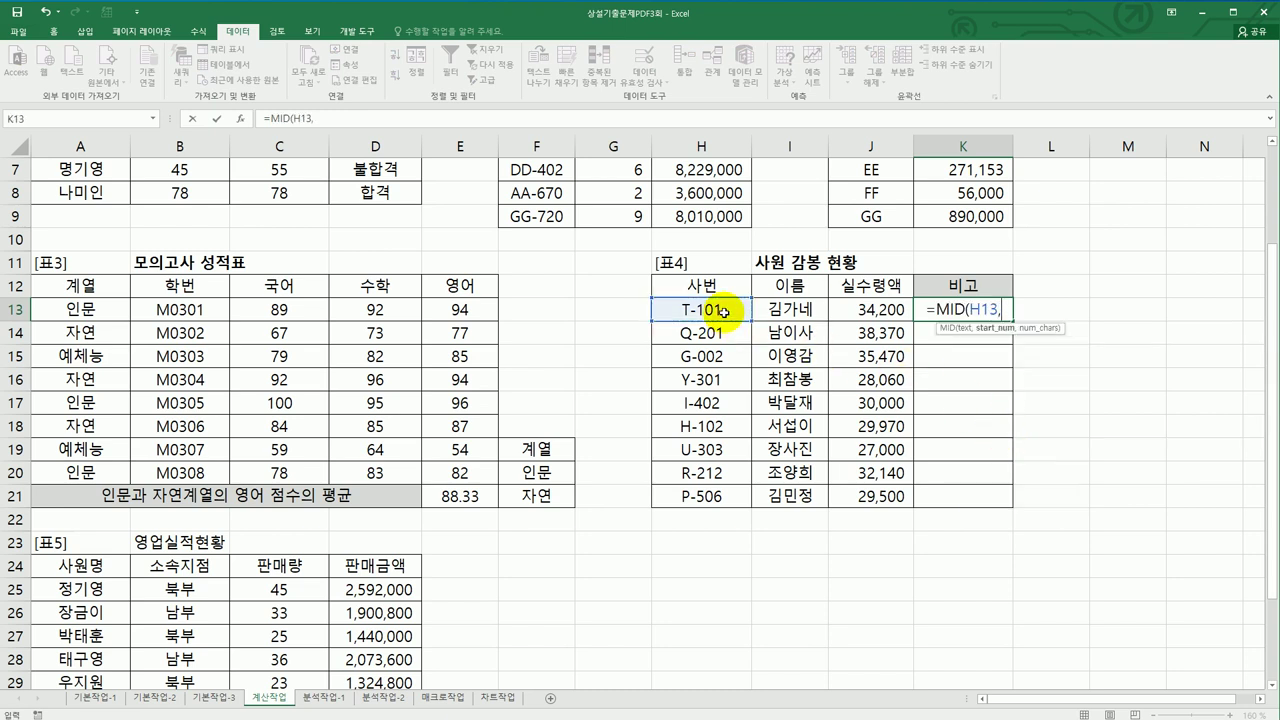
text(3,1)
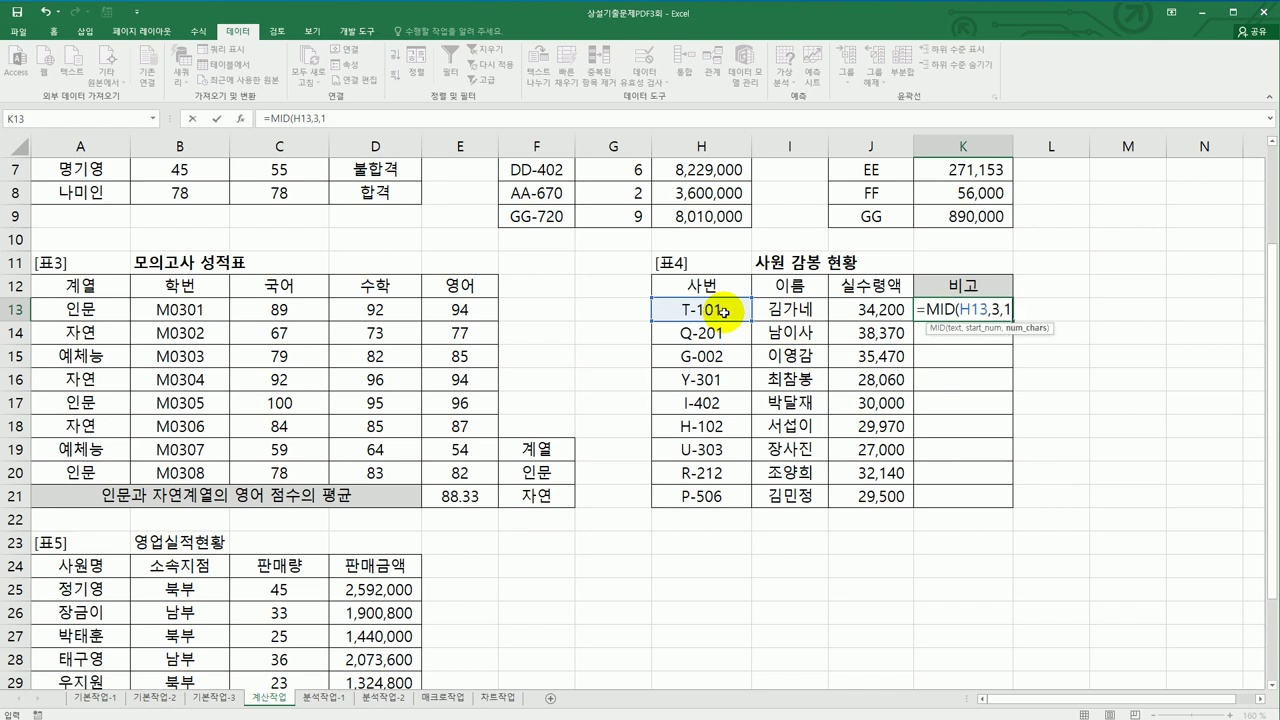
text())
key(Return)
click(922, 310)
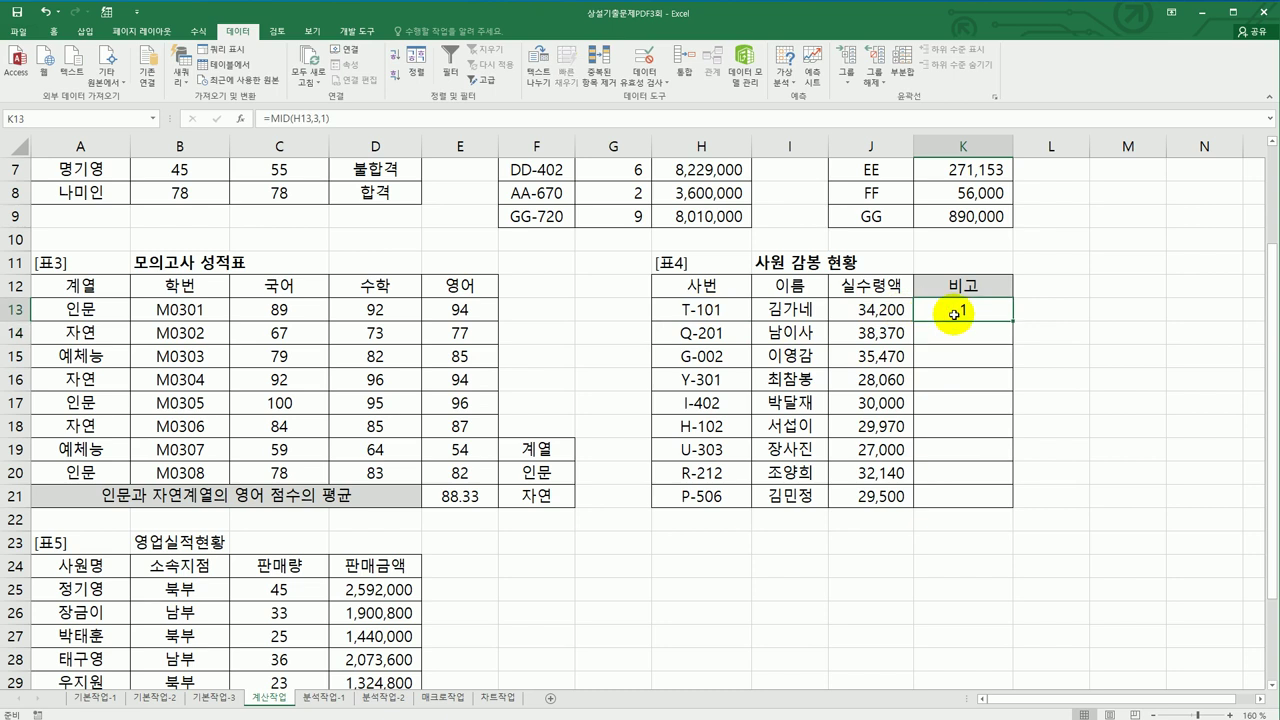
drag(1005, 320, 985, 502)
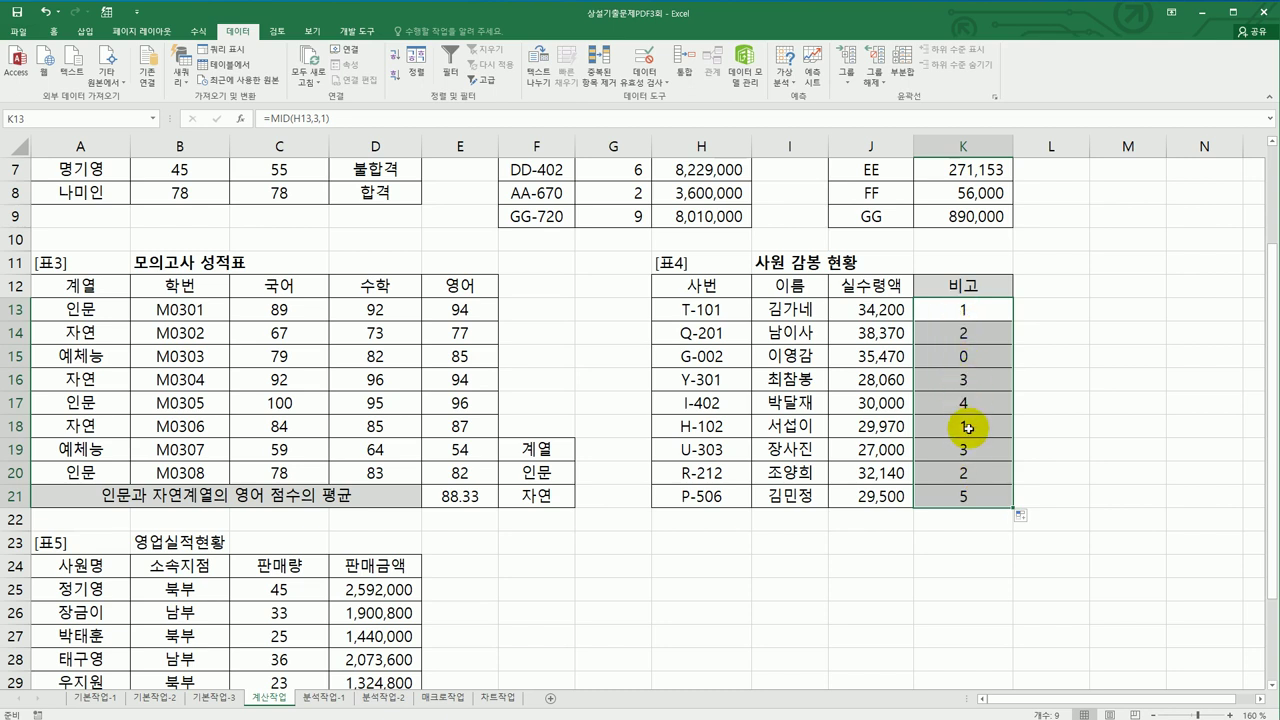
click(966, 311)
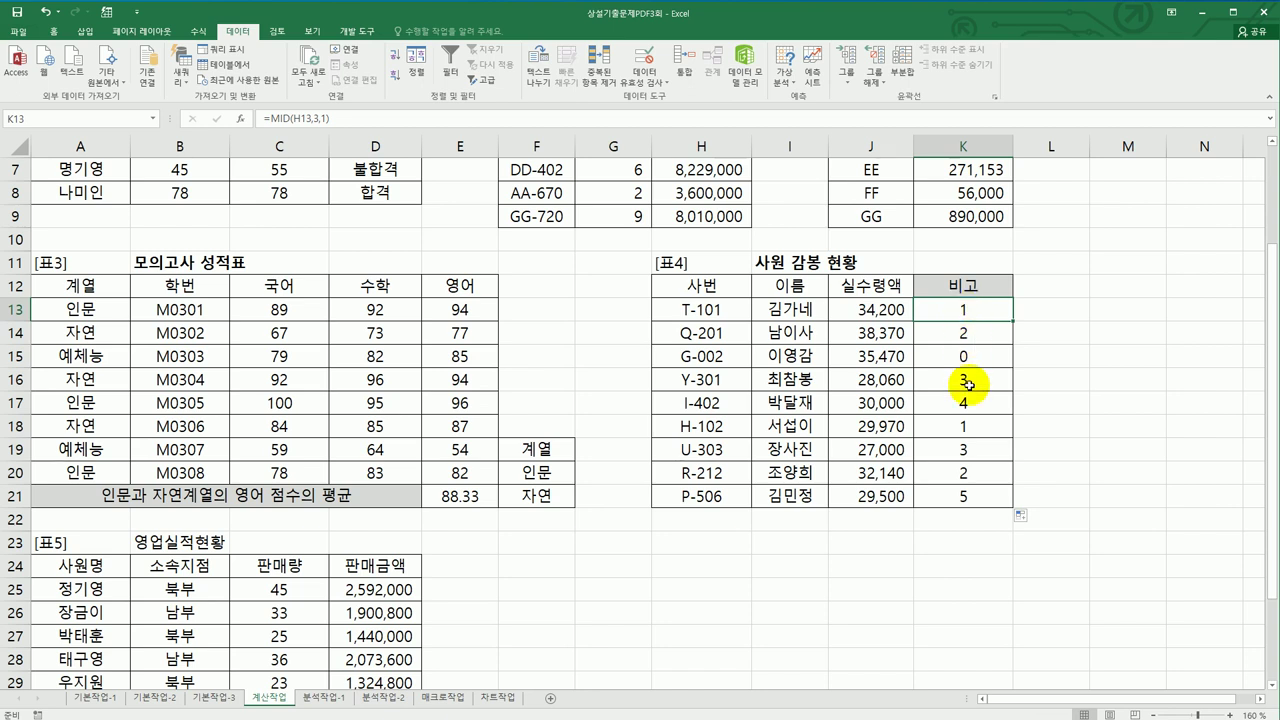
mouse_move(968, 400)
mouse_down()
mouse_move(971, 357)
mouse_move(971, 408)
mouse_up()
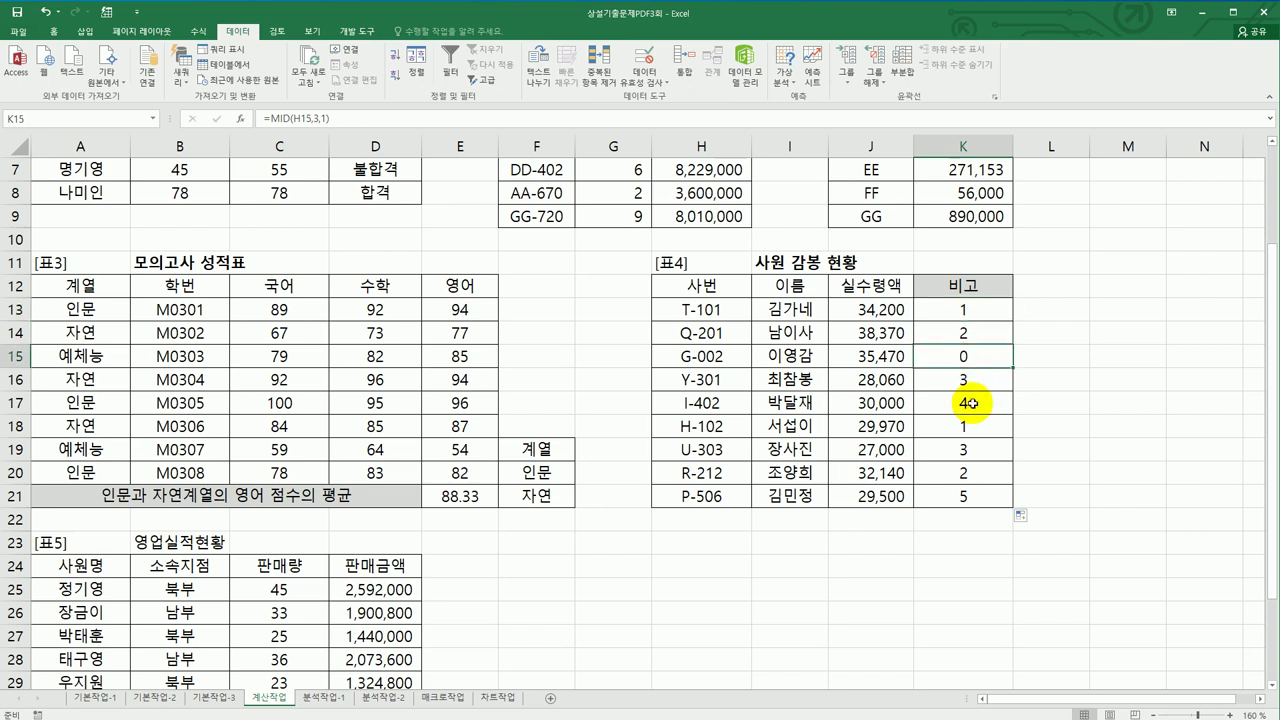
click(981, 497)
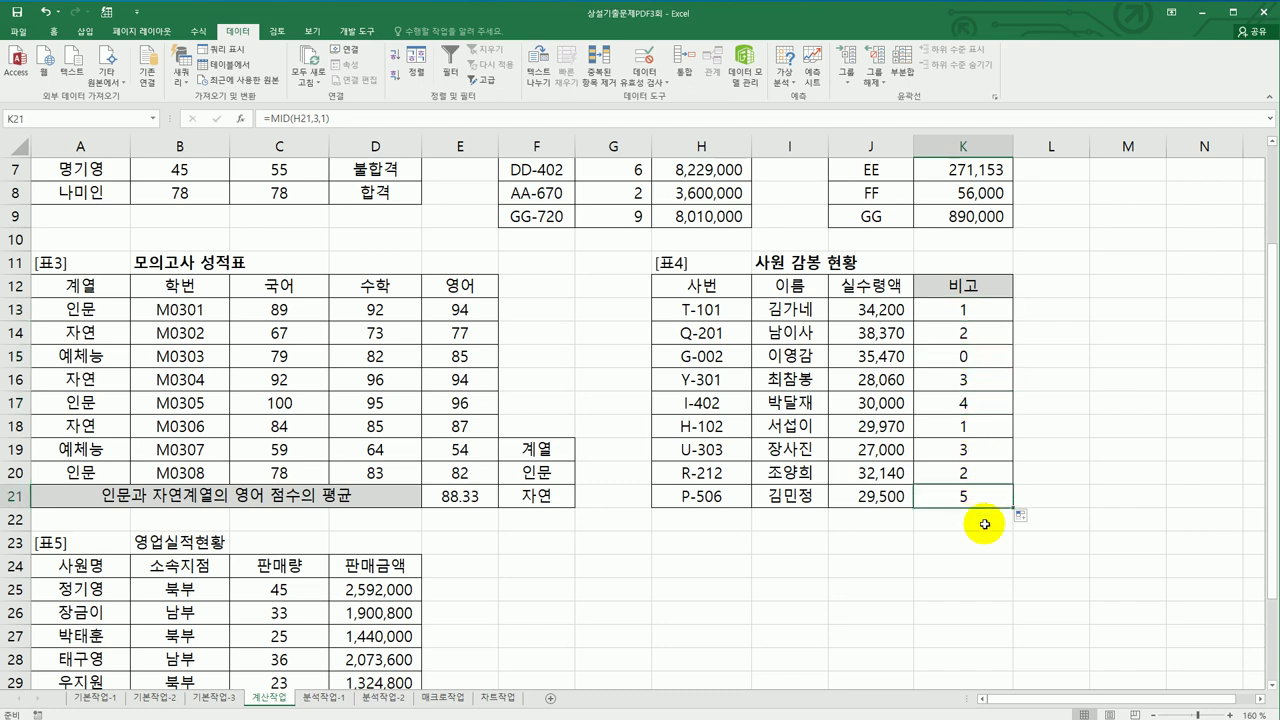
Step: Wrap the MID formula in K13 in CHOOSE as its index number and open the CHOOSE function arguments
click(961, 315)
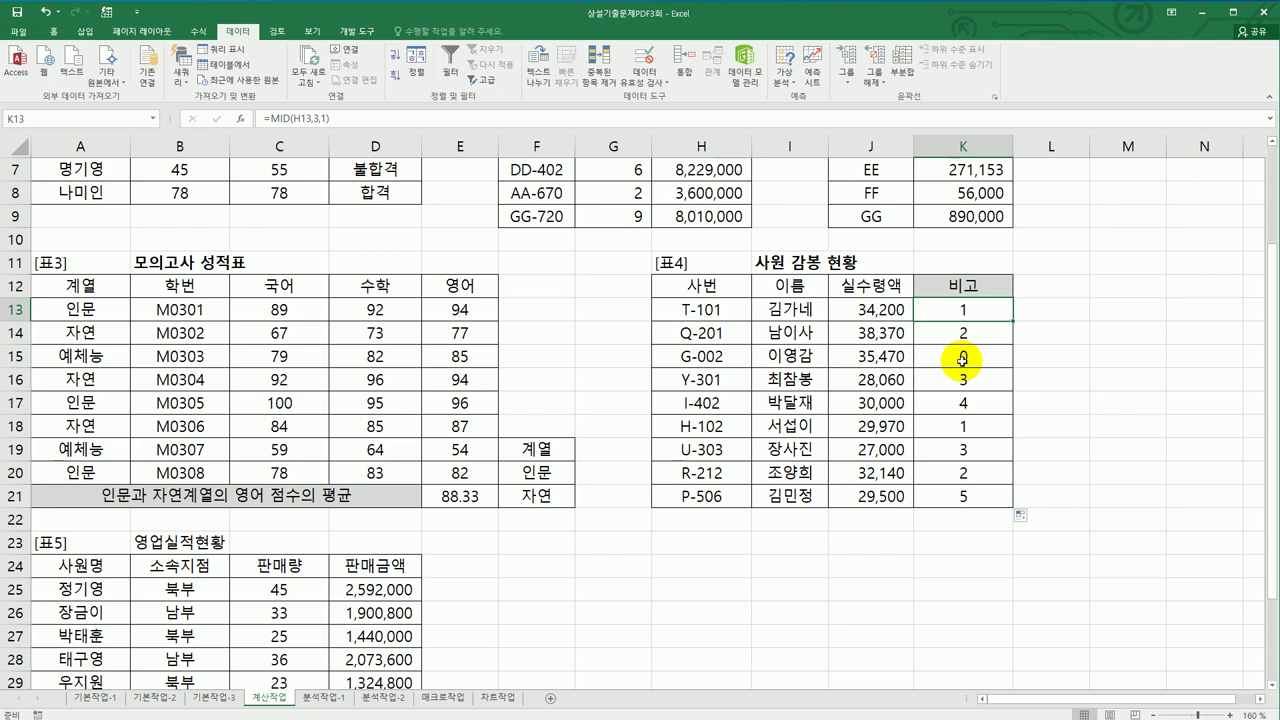
double_click(955, 310)
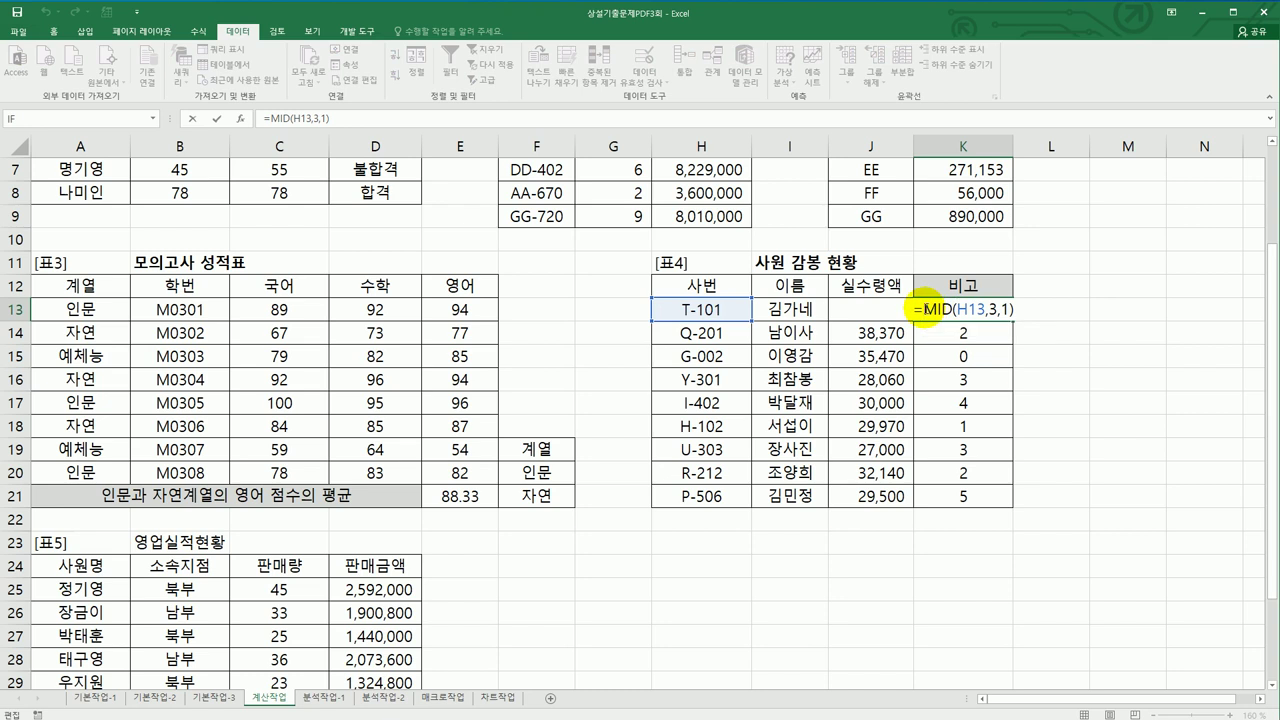
text(ch)
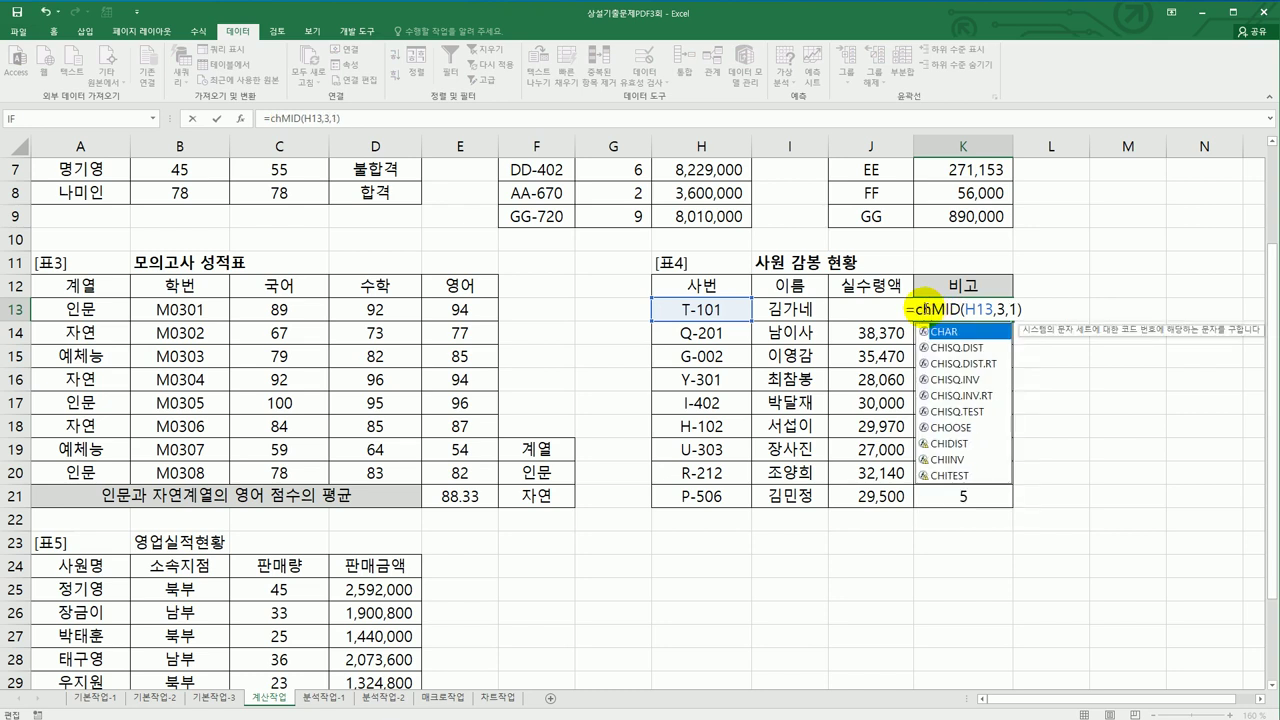
click(978, 428)
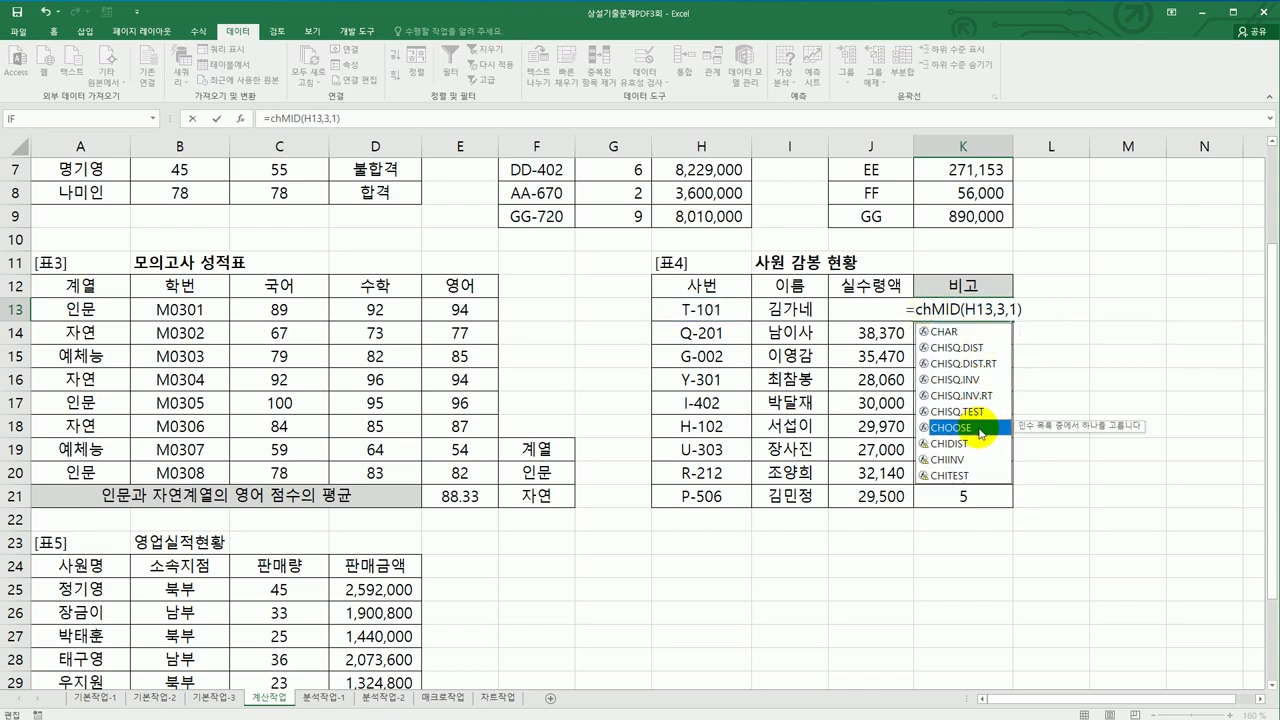
double_click(978, 428)
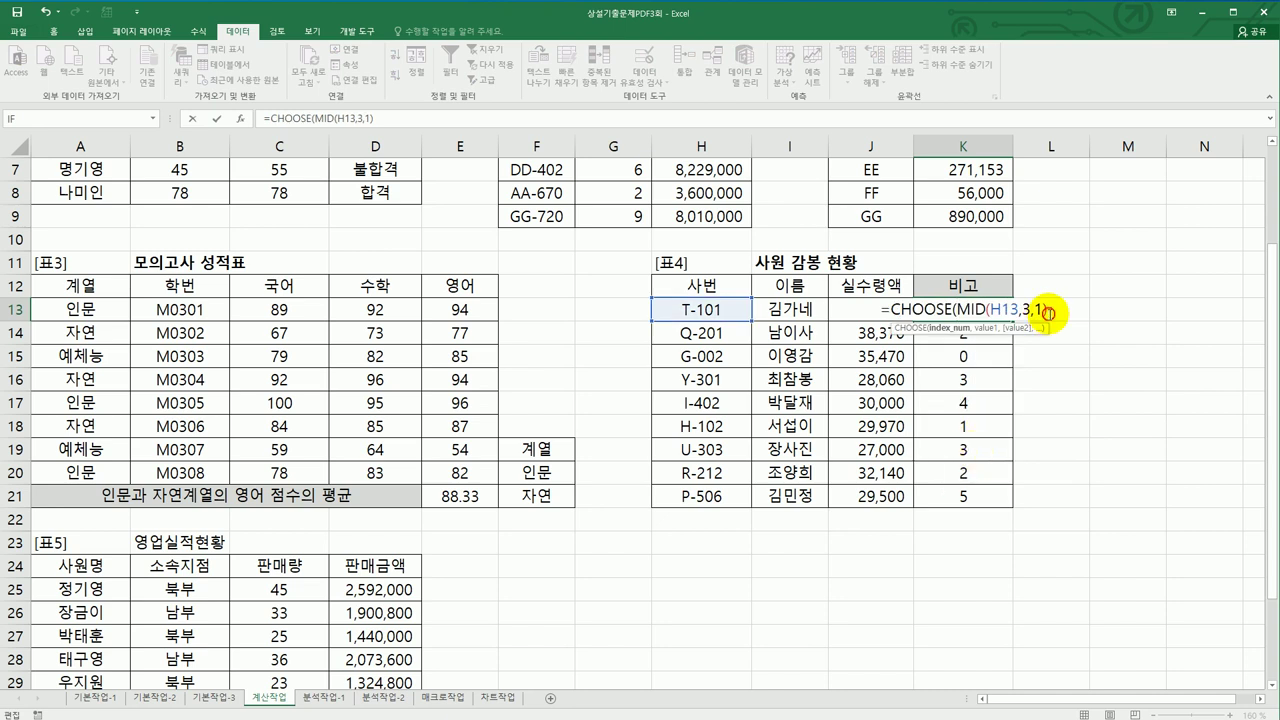
text(,)
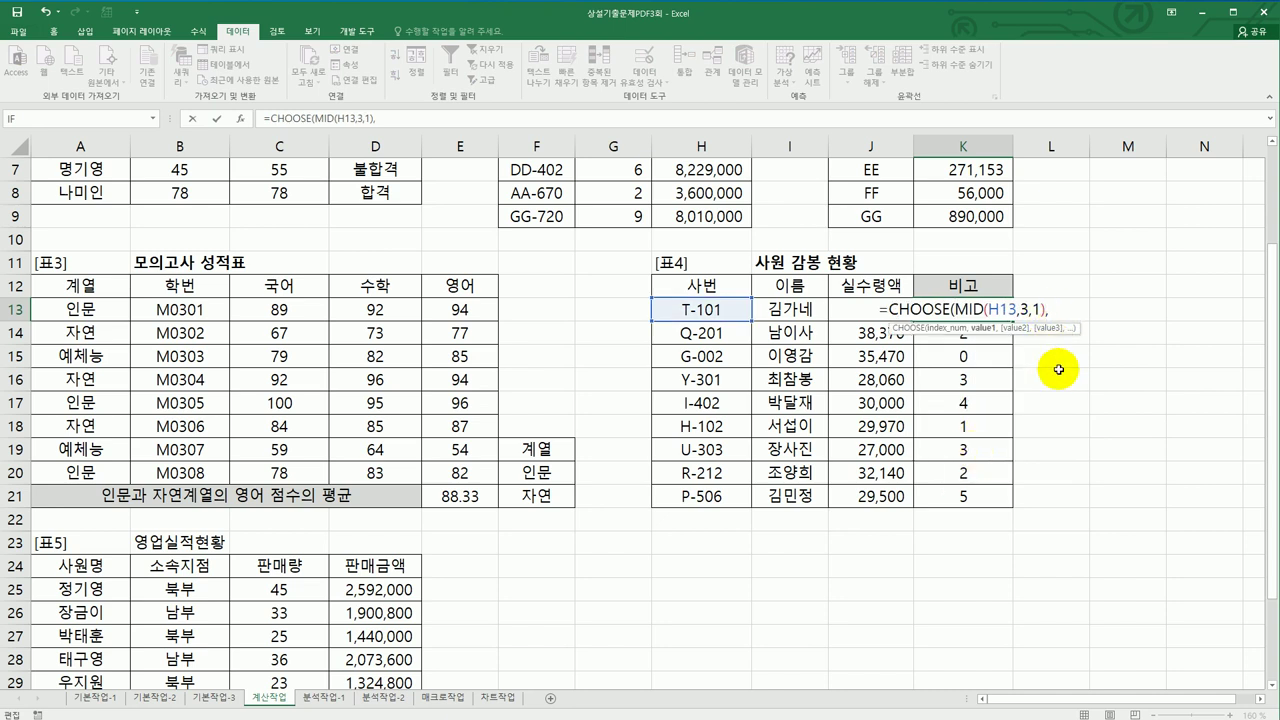
click(240, 118)
drag(757, 277, 413, 300)
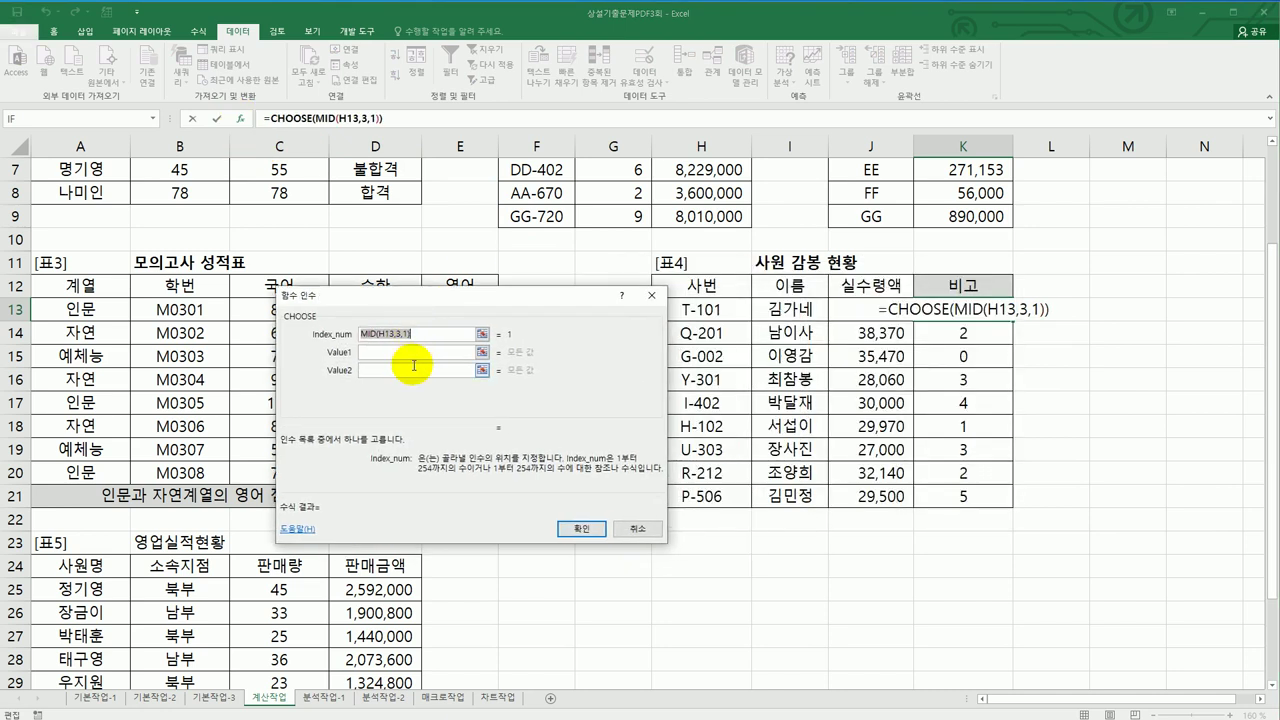
Step: Set the CHOOSE values to 경리과, 인사과 and 총무부, and fill the K13 formula down through K21
click(413, 354)
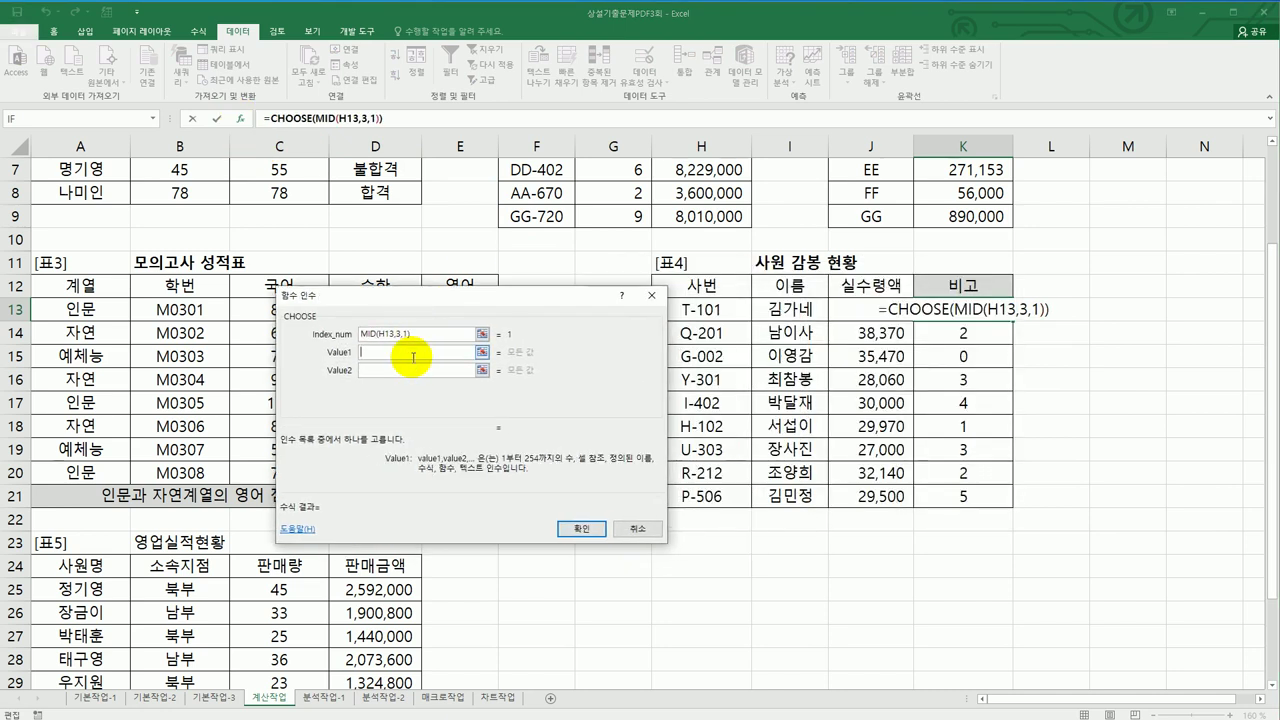
text(ㄱ)
text(경리과)
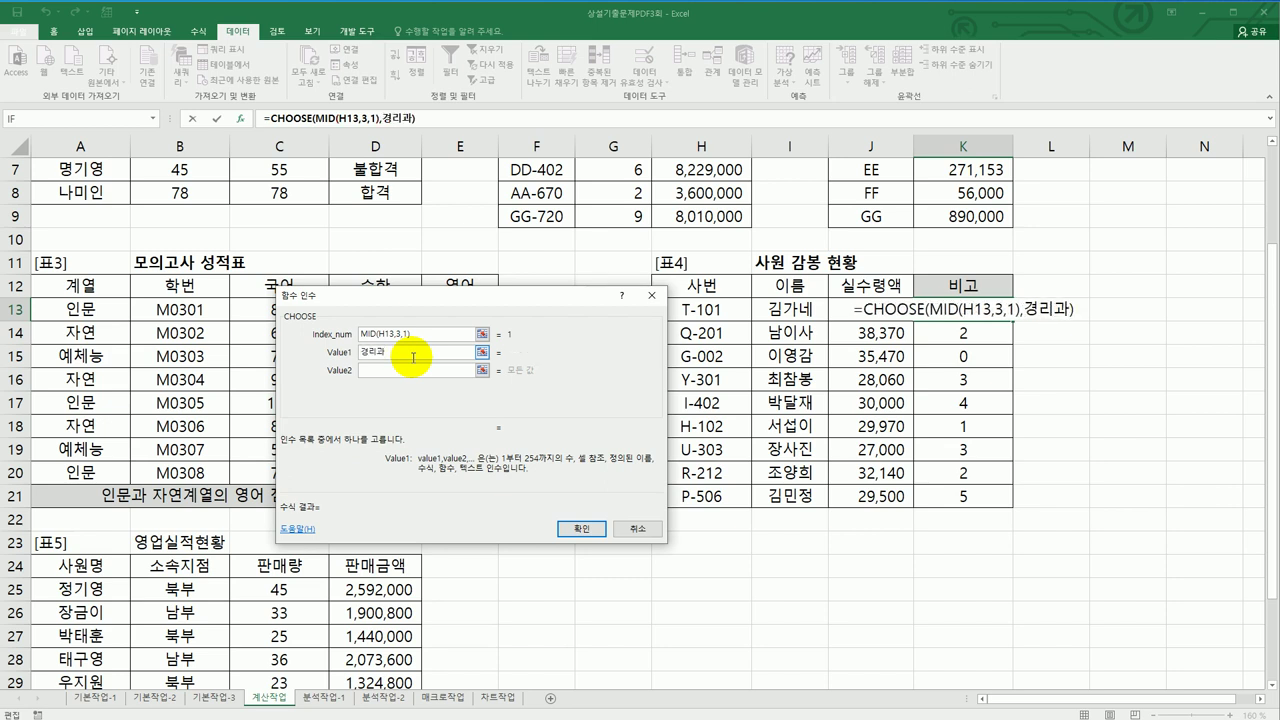
key(Tab)
text(인사과)
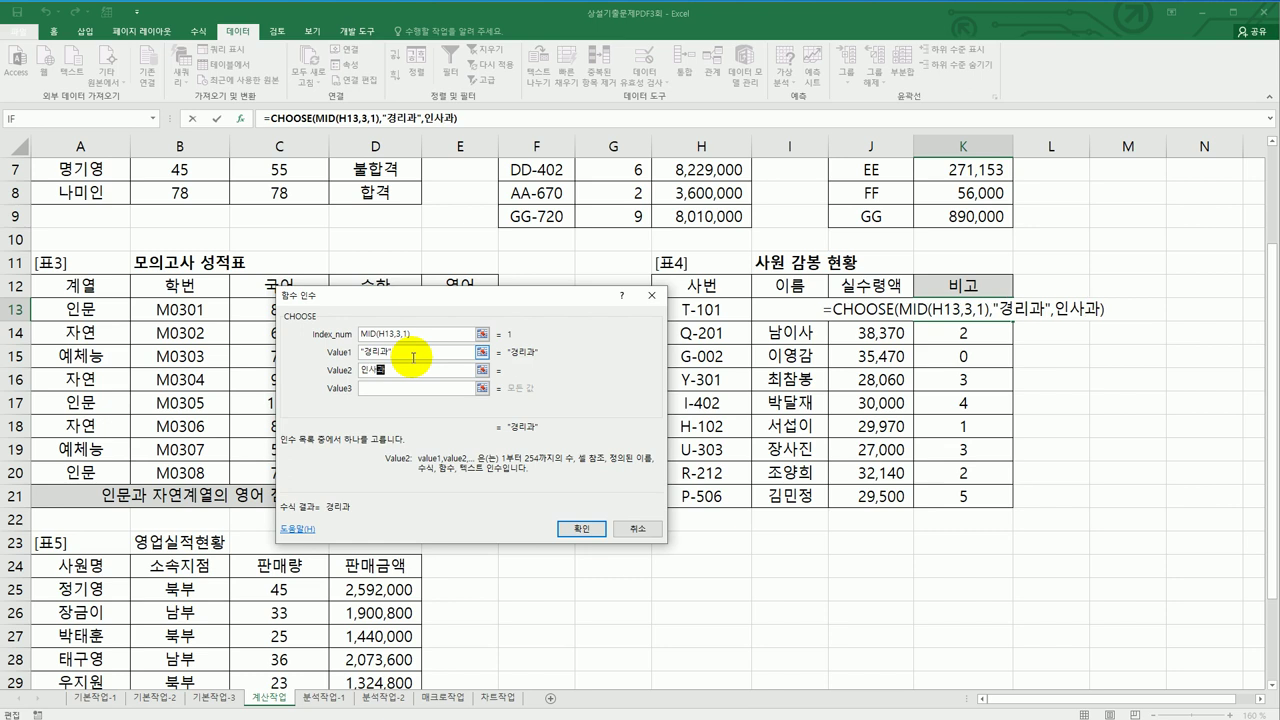
key(Tab)
text(총무부)
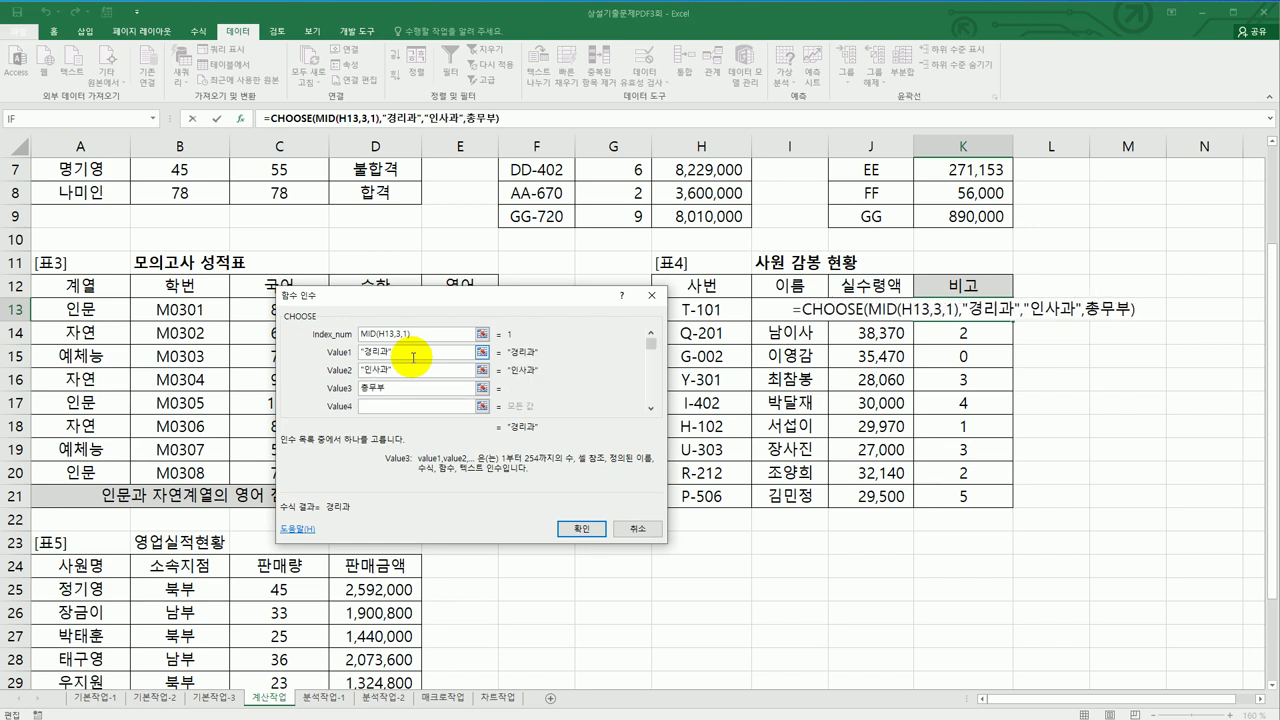
click(574, 530)
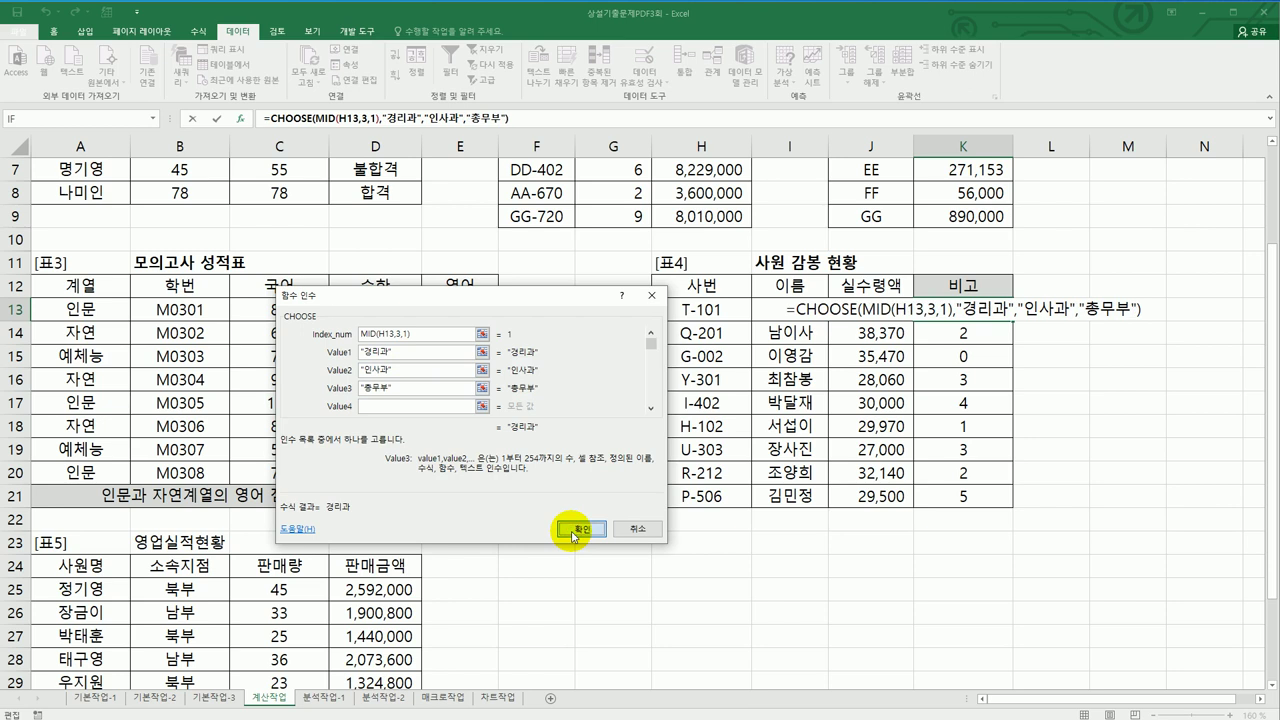
drag(1012, 320, 1004, 510)
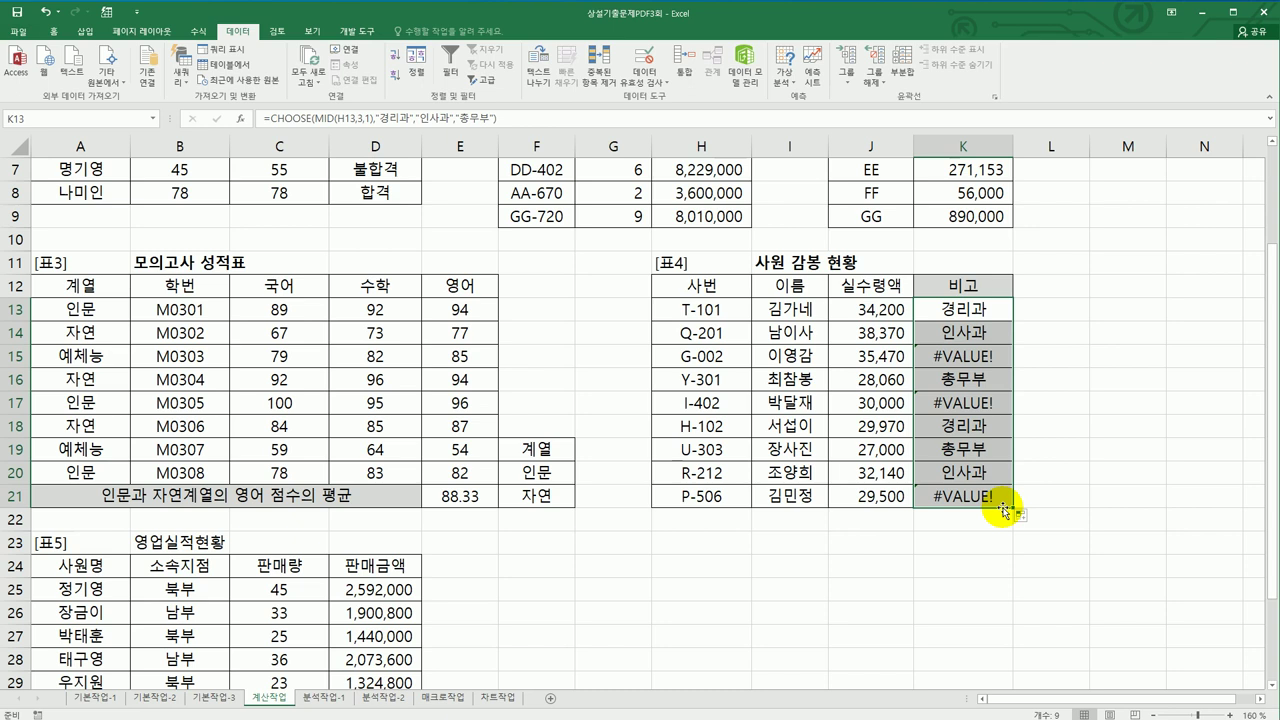
Step: Wrap the whole CHOOSE formula in K13 in the IFERROR function
click(968, 312)
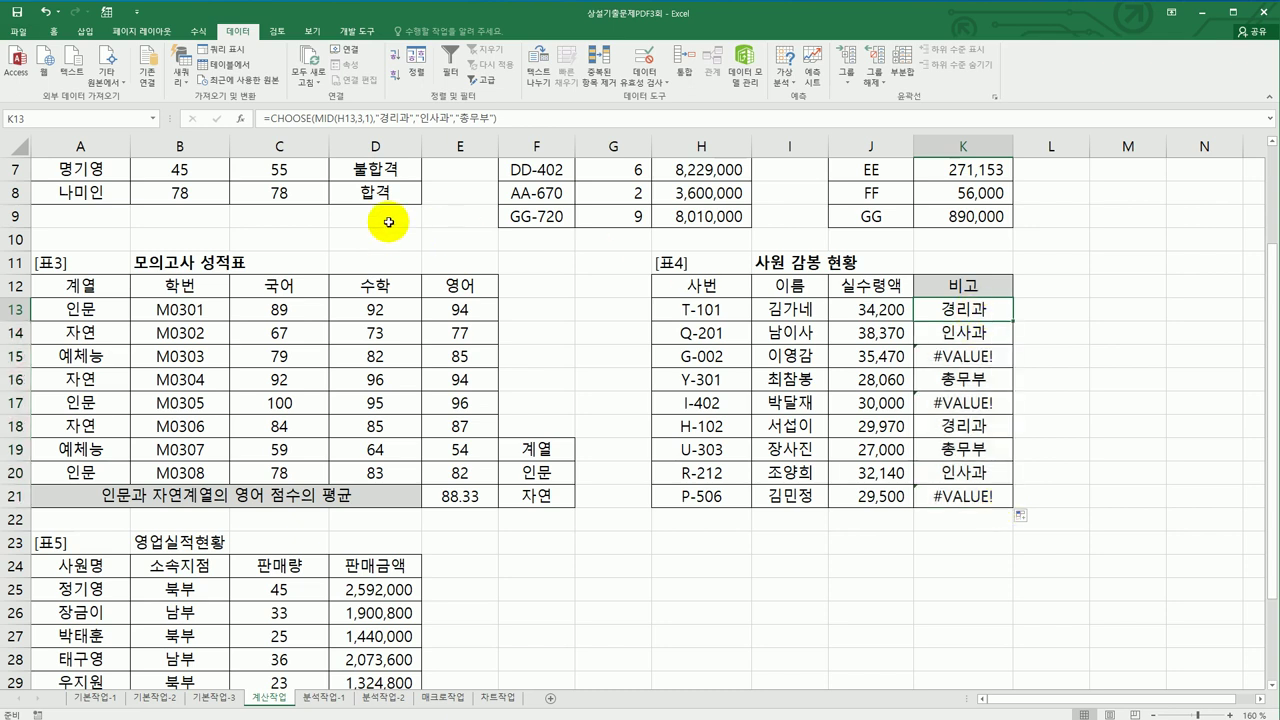
click(267, 117)
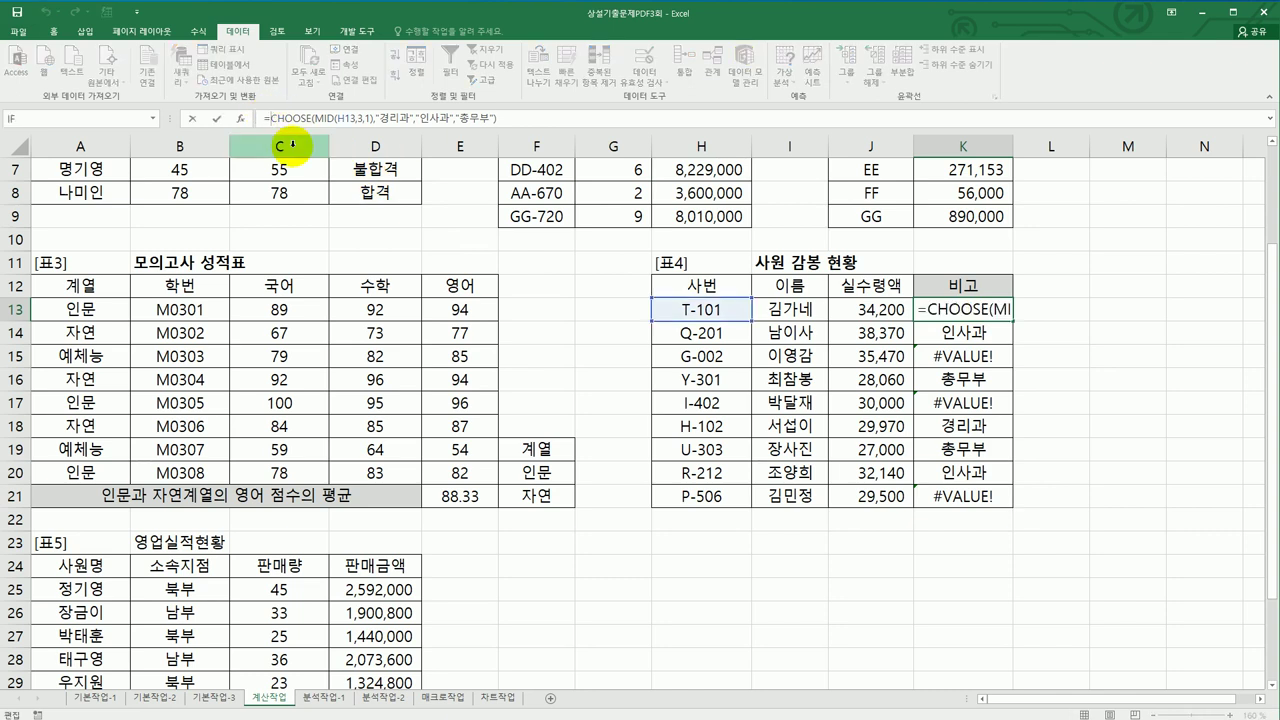
key(BackSpace)
key(Hangul)
text(if)
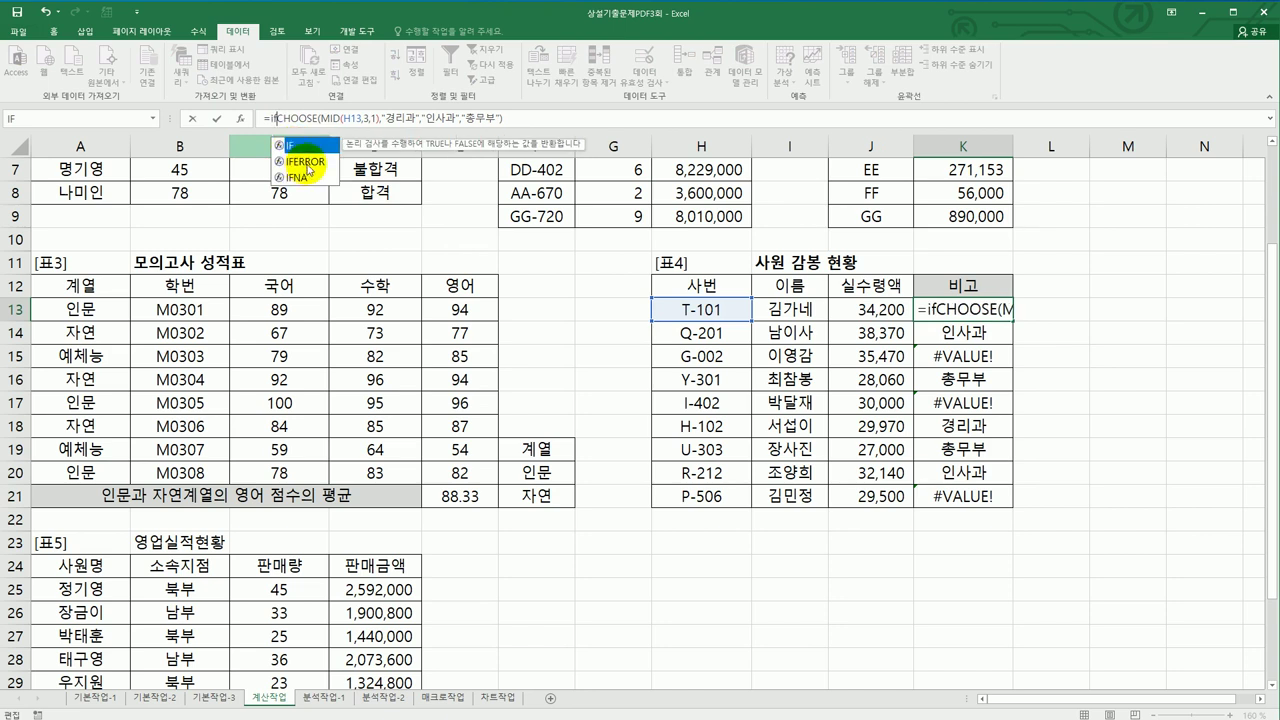
double_click(298, 161)
click(553, 119)
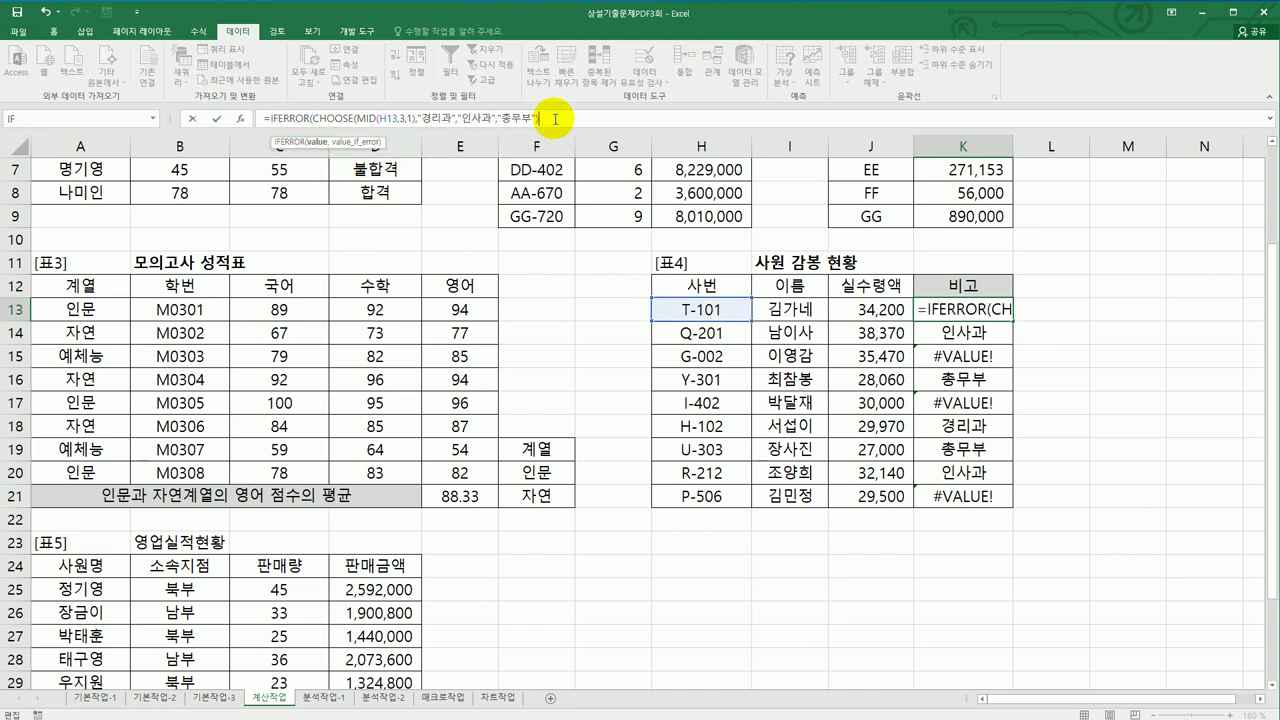
Step: Set the IFERROR fallback in K13 to "영업부" and fill the formula down through K21
text(,)
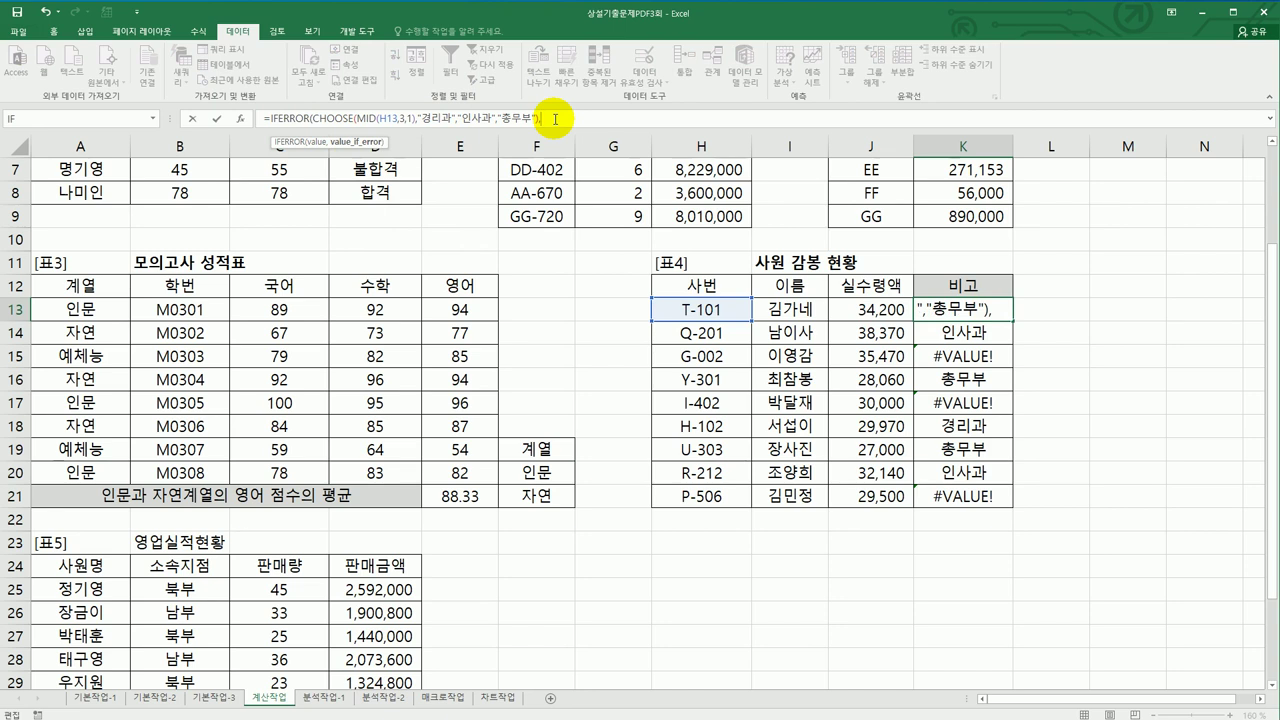
text(코)
text(영업부)
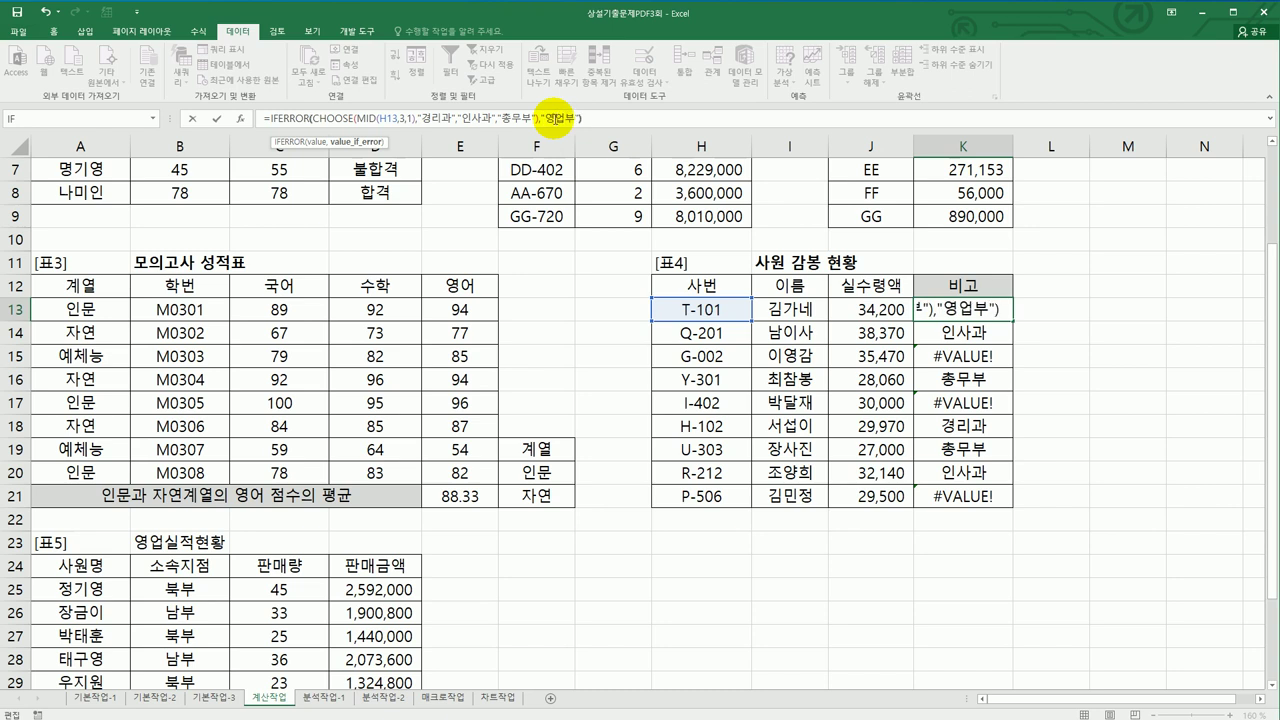
key(Return)
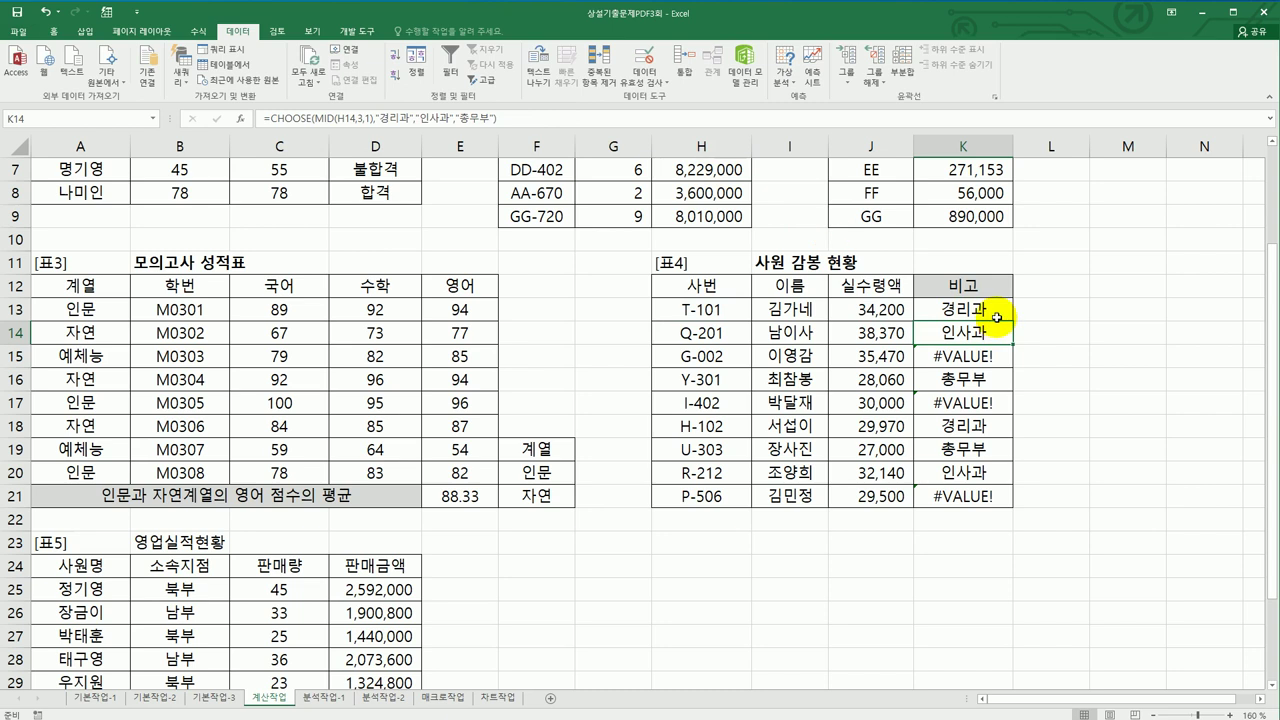
click(997, 316)
mouse_move(1014, 322)
mouse_down()
mouse_move(1000, 490)
mouse_move(988, 500)
mouse_up()
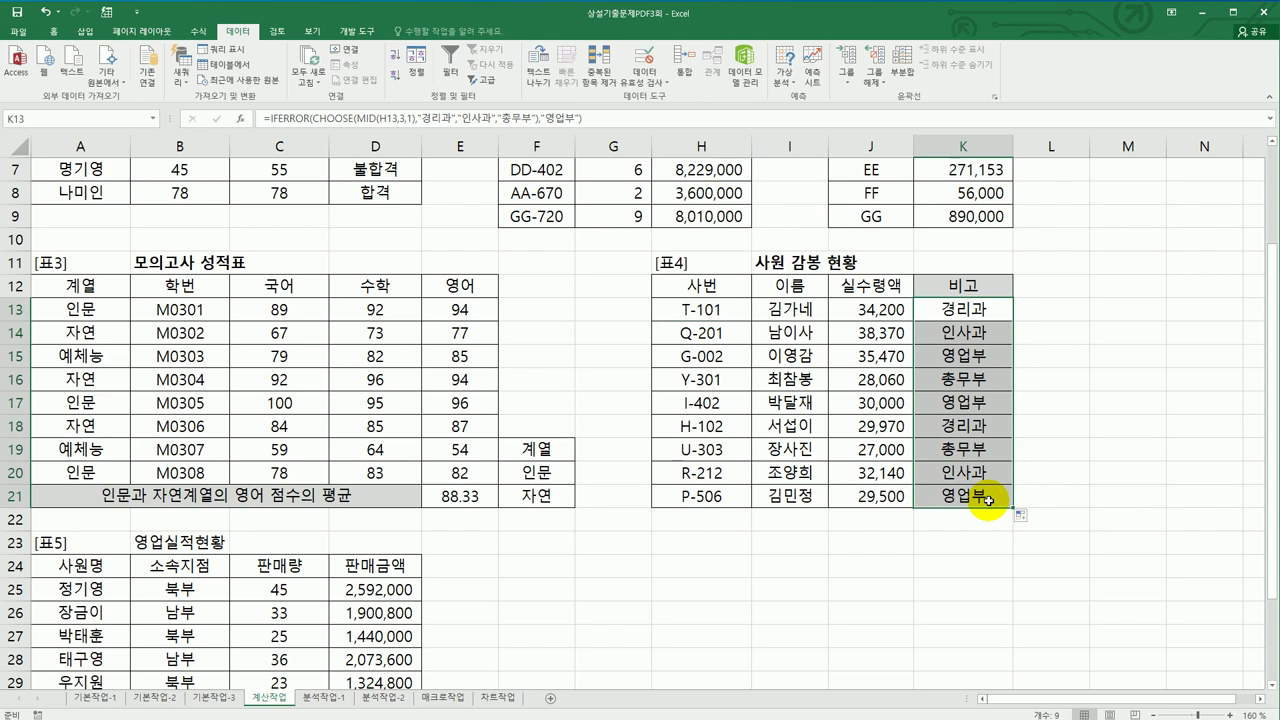
Step: Examine the 소속지점, 판매량 and 판매금액 columns of 표5 and the total cell D32
scroll(771, 514, down, 3)
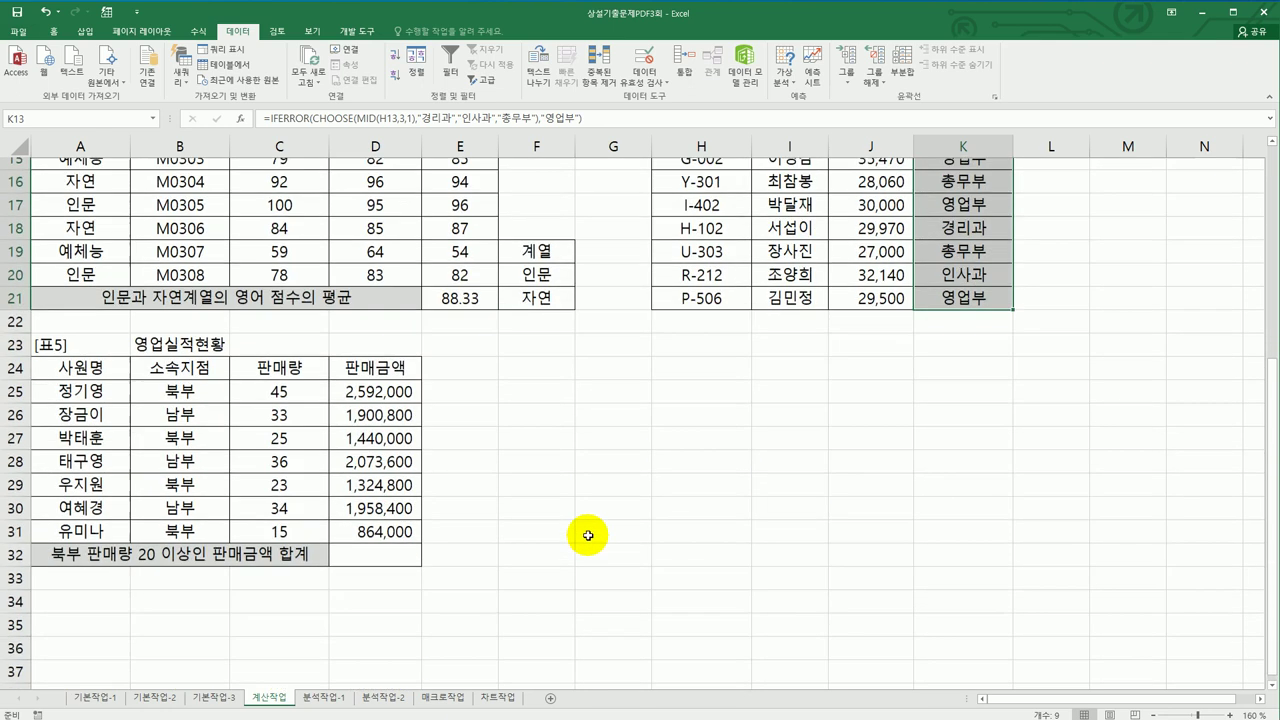
click(378, 547)
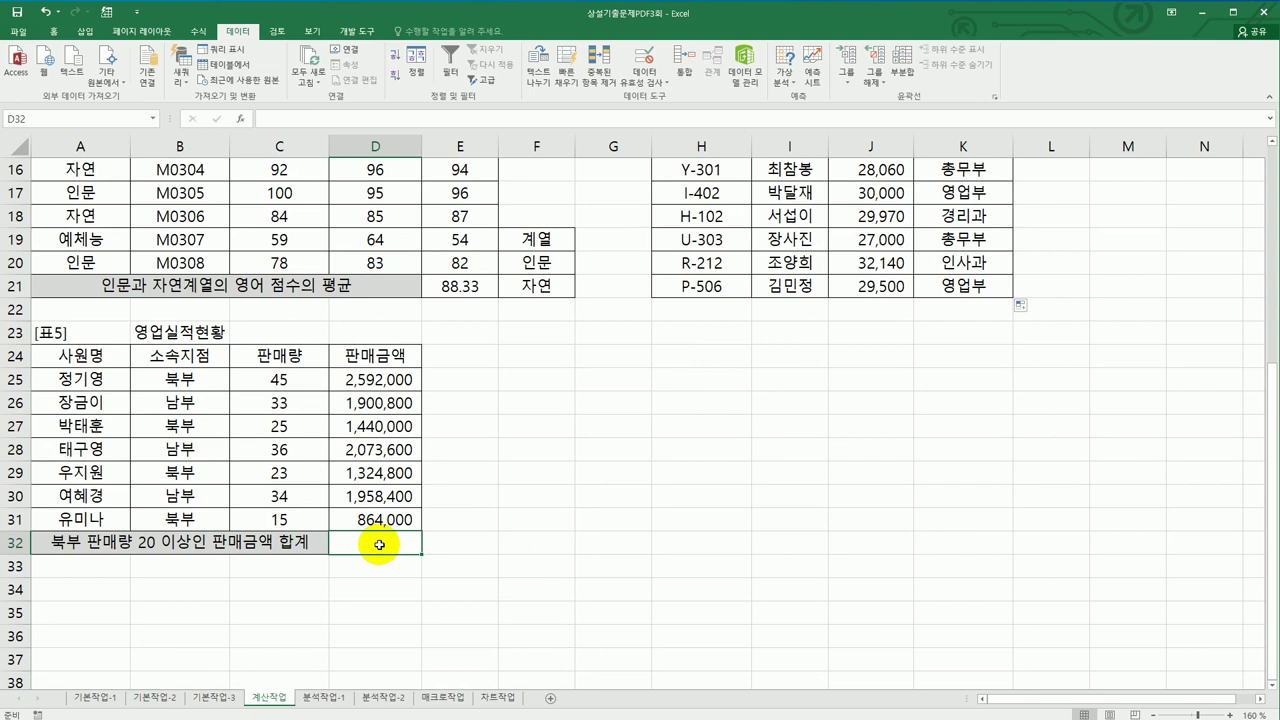
drag(160, 352, 158, 371)
drag(266, 354, 266, 378)
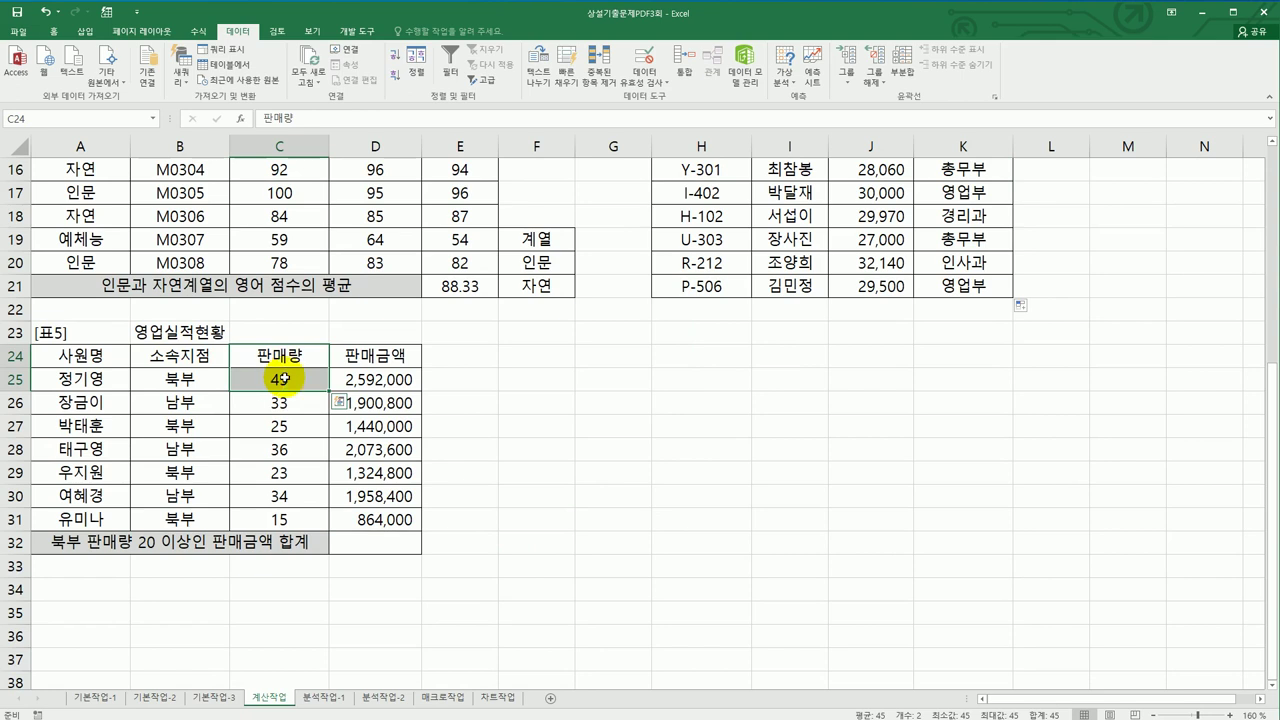
drag(368, 357, 370, 382)
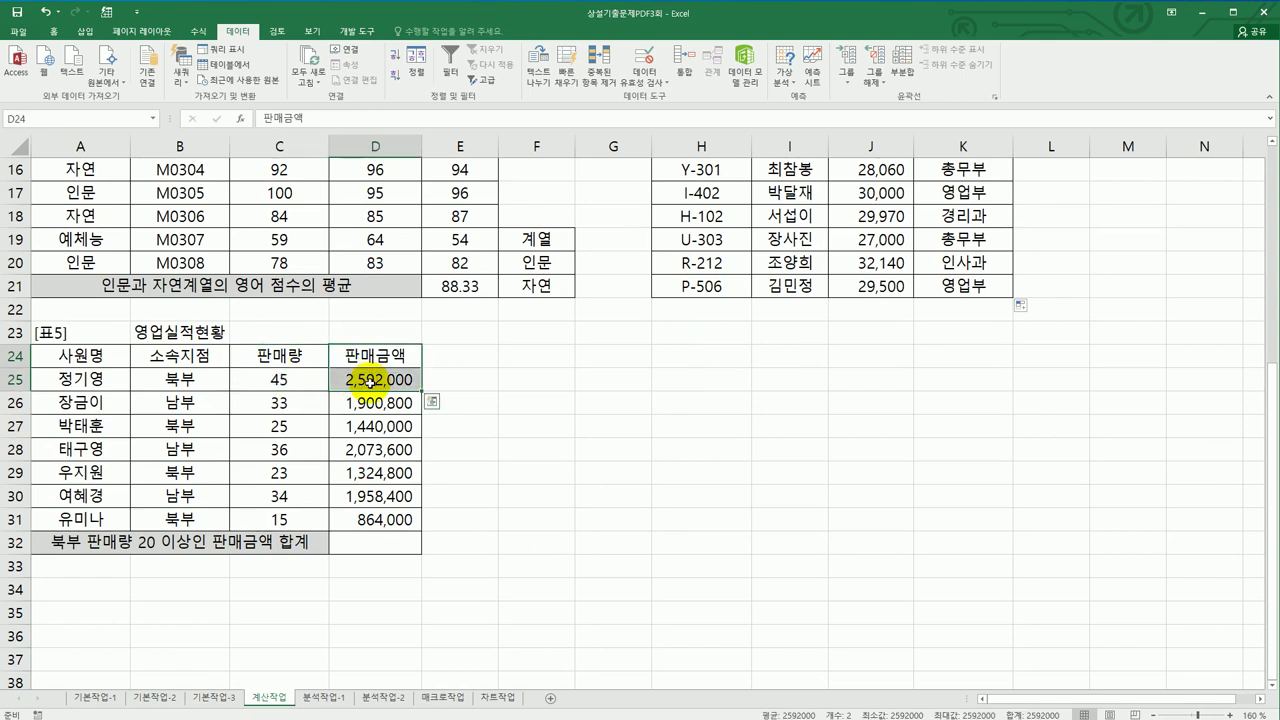
click(530, 492)
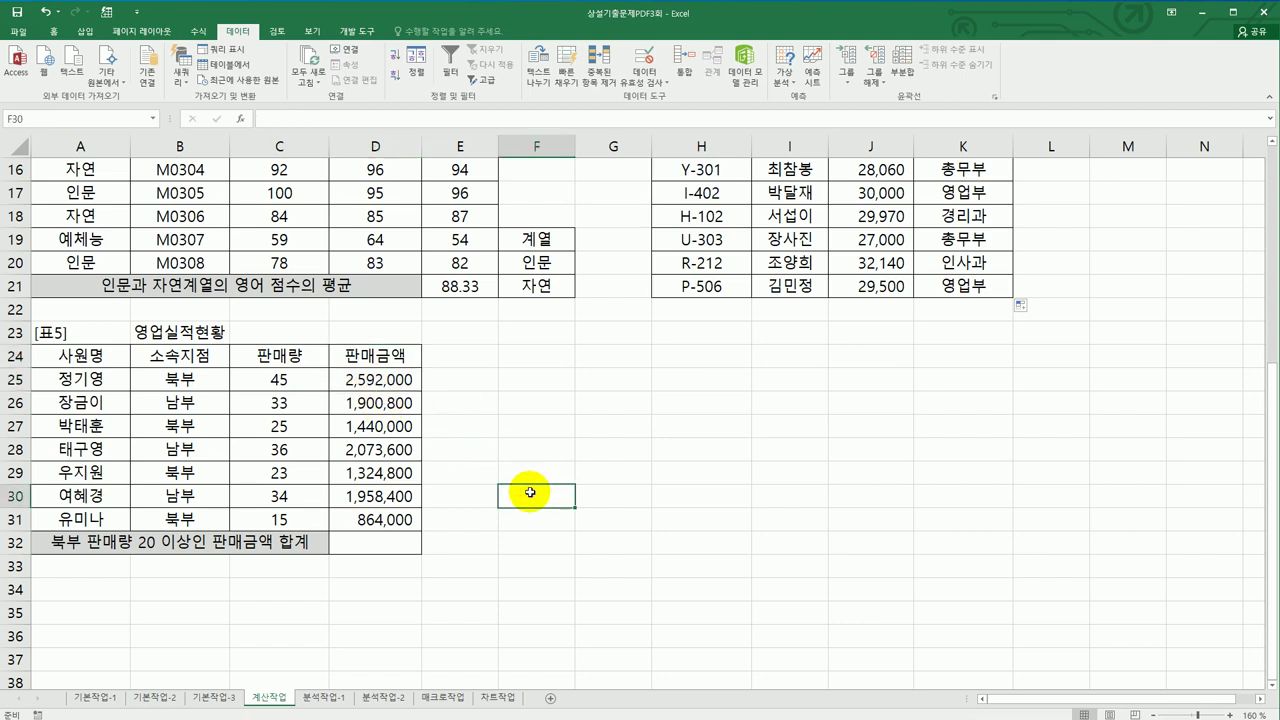
click(391, 542)
click(196, 365)
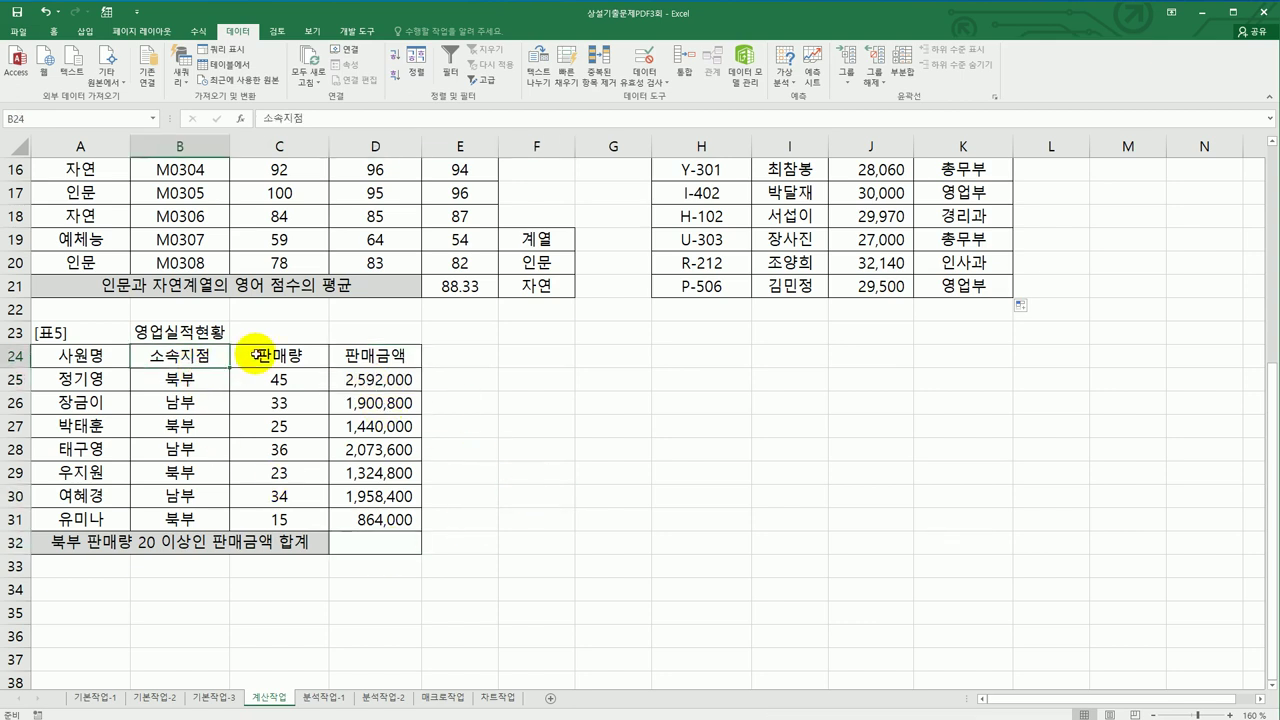
click(256, 354)
Step: Start a SUMIFS formula in D32 and open its function arguments
click(358, 540)
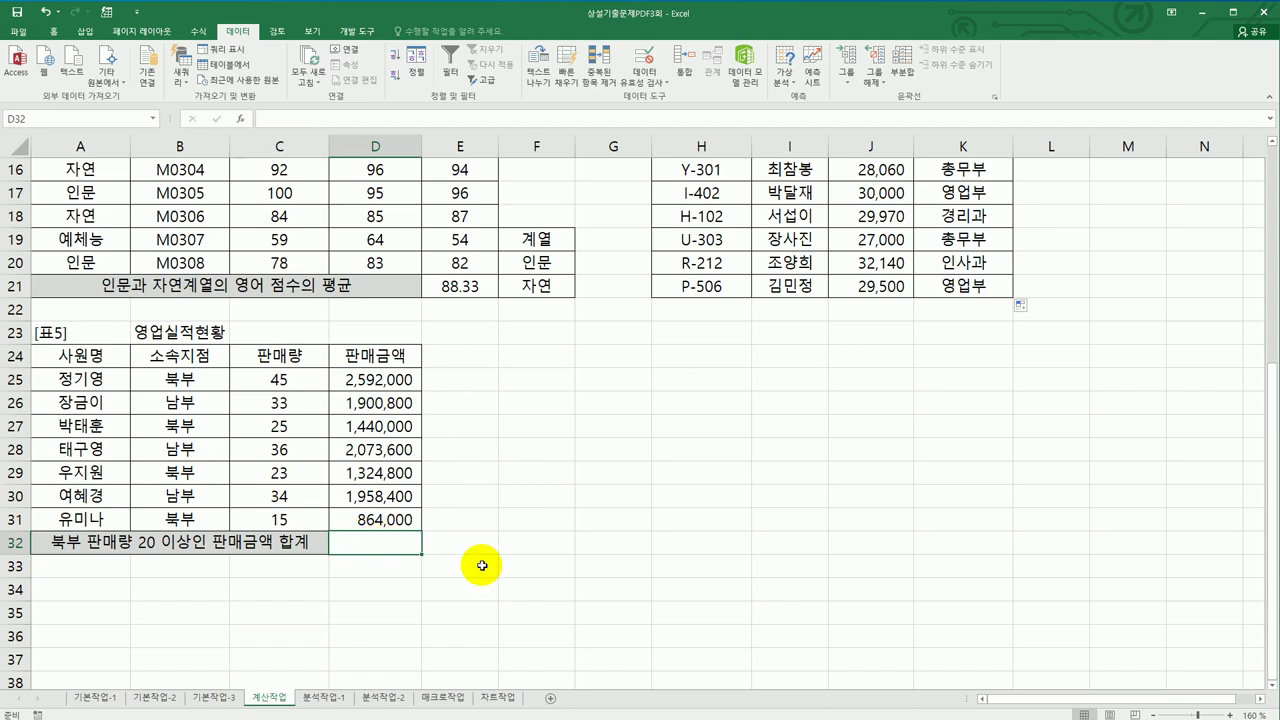
text(=s)
key(BackSpace)
key(BackSpace)
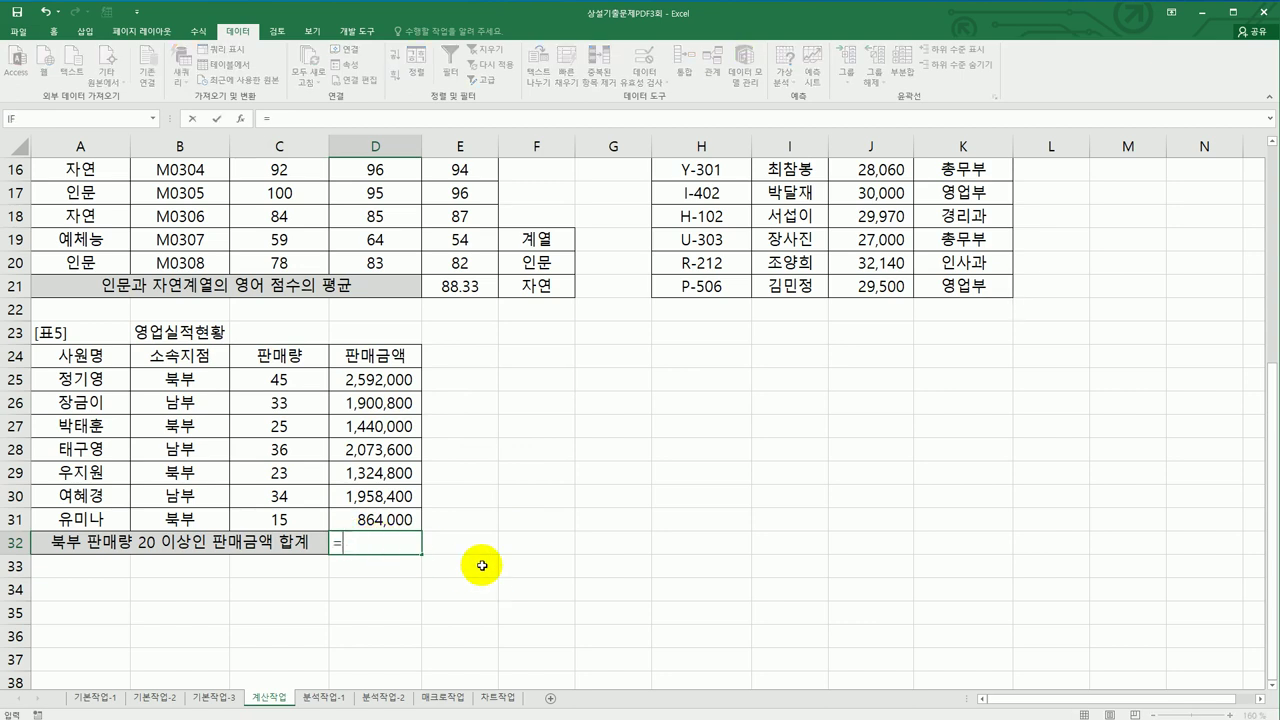
text(=sumifs)
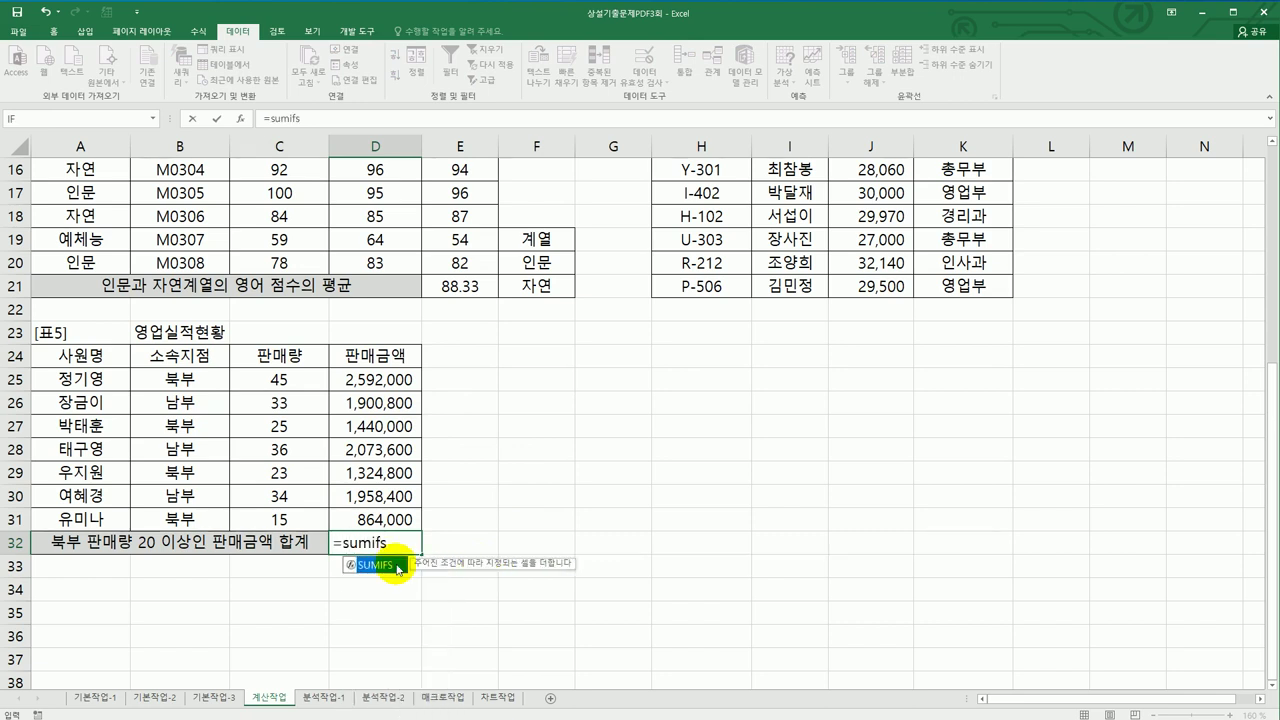
double_click(362, 564)
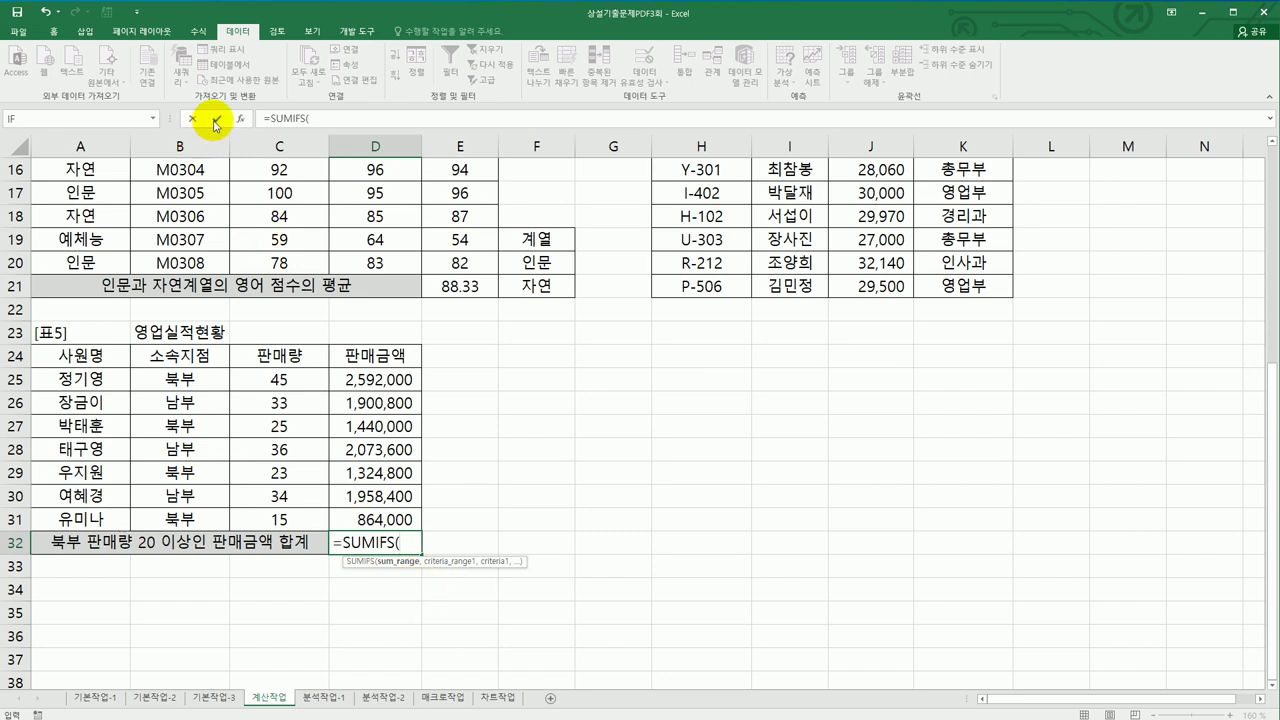
click(240, 120)
drag(512, 300, 782, 294)
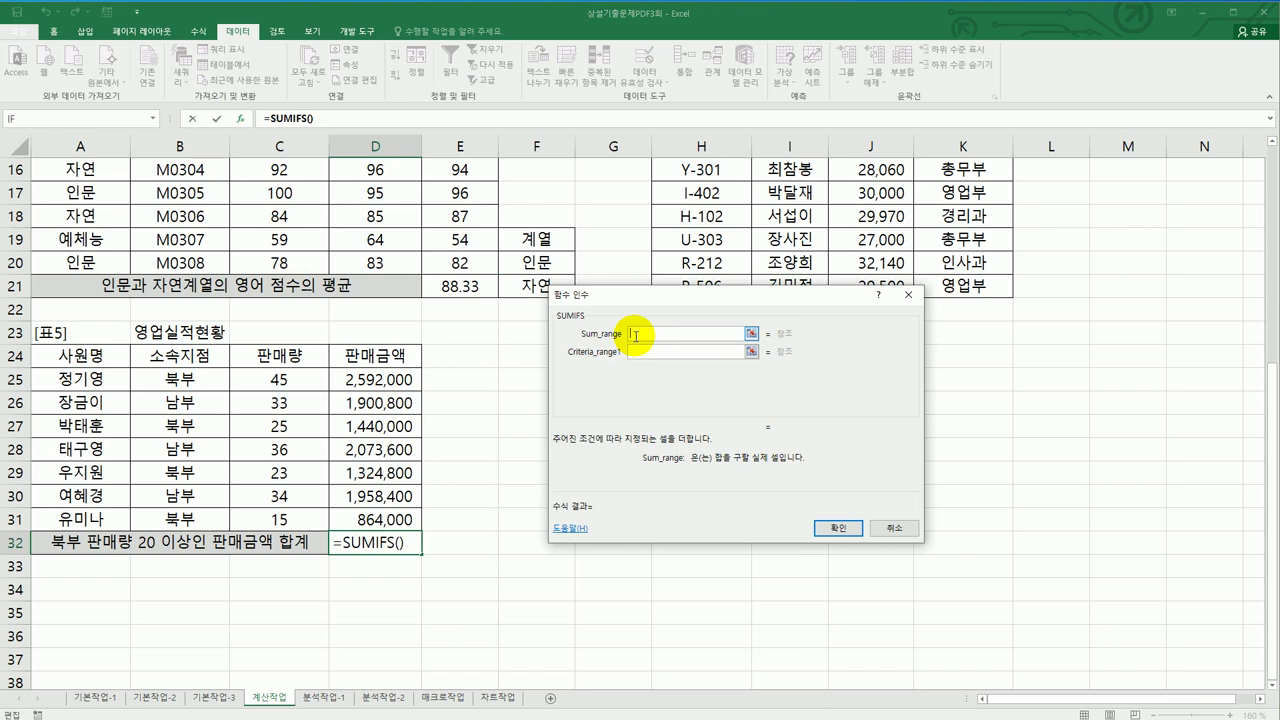
Step: Set the SUMIFS sum range to D25:D31 and the first condition to "북부" in B25:B31
drag(373, 378, 381, 519)
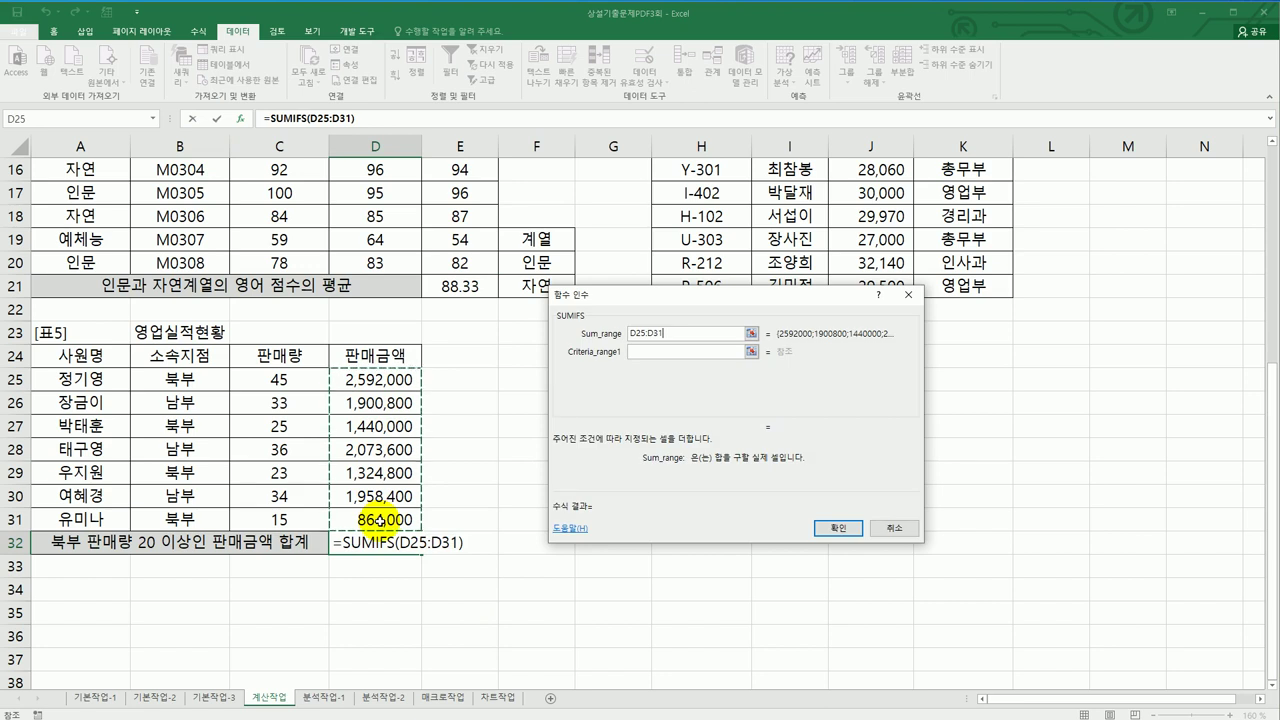
click(652, 353)
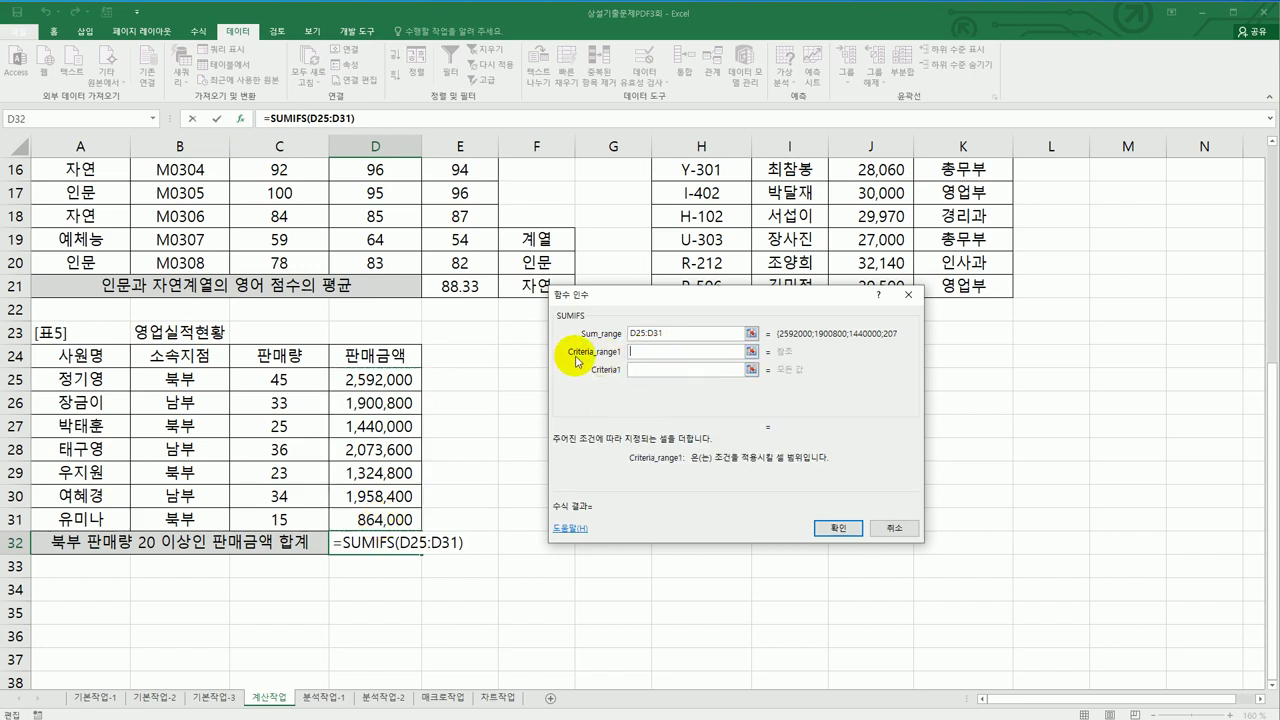
drag(185, 380, 201, 513)
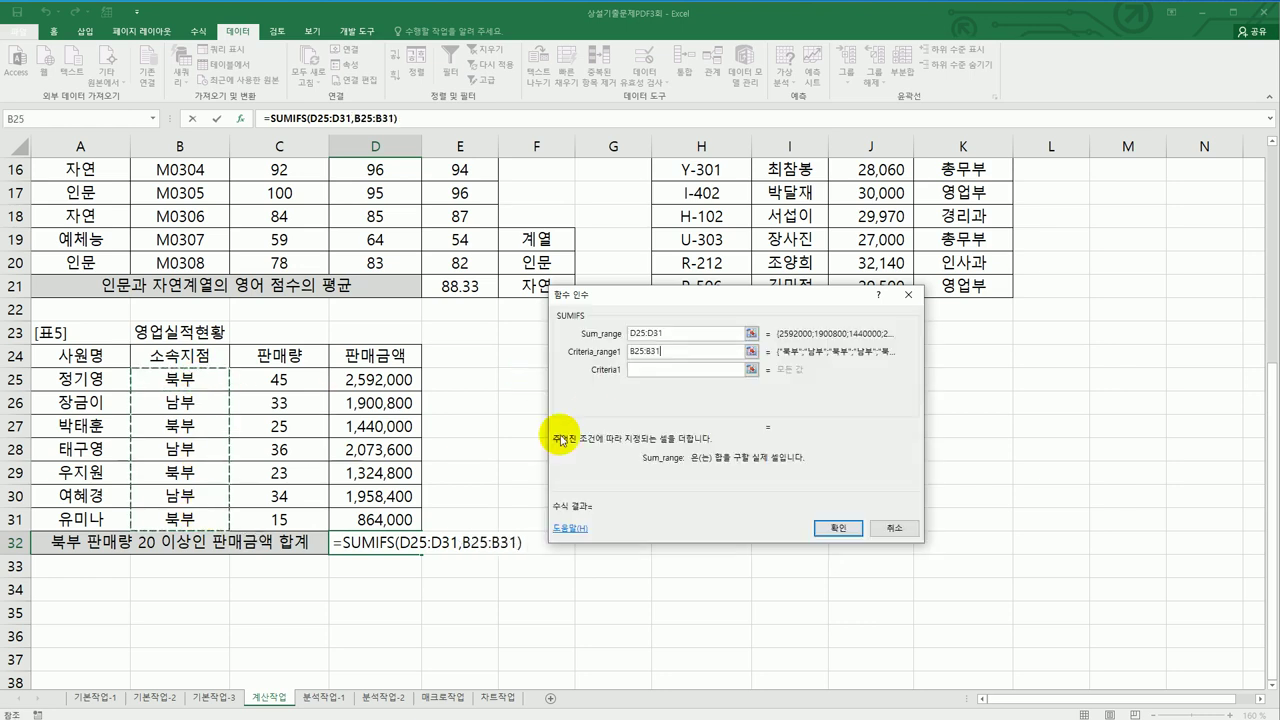
click(650, 370)
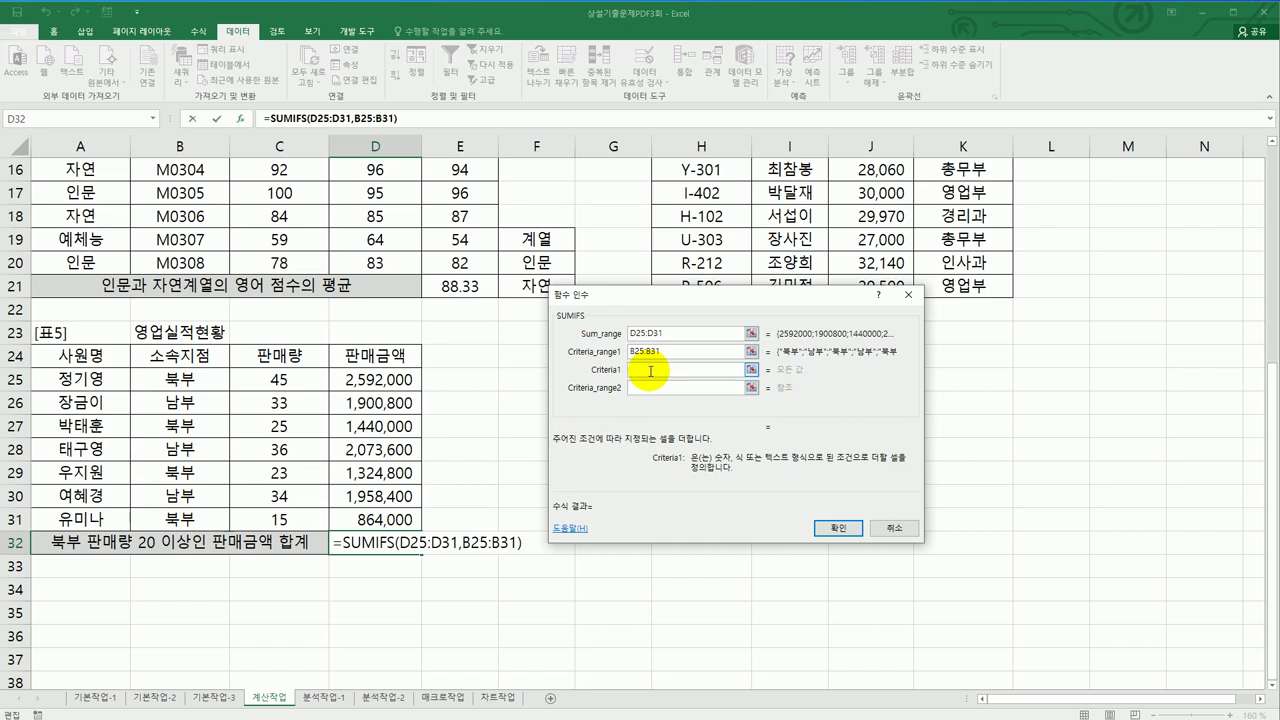
text(북부)
Step: Add the second SUMIFS condition ">=20" on C25:C31 and confirm the formula in D32
click(646, 387)
drag(282, 381, 296, 511)
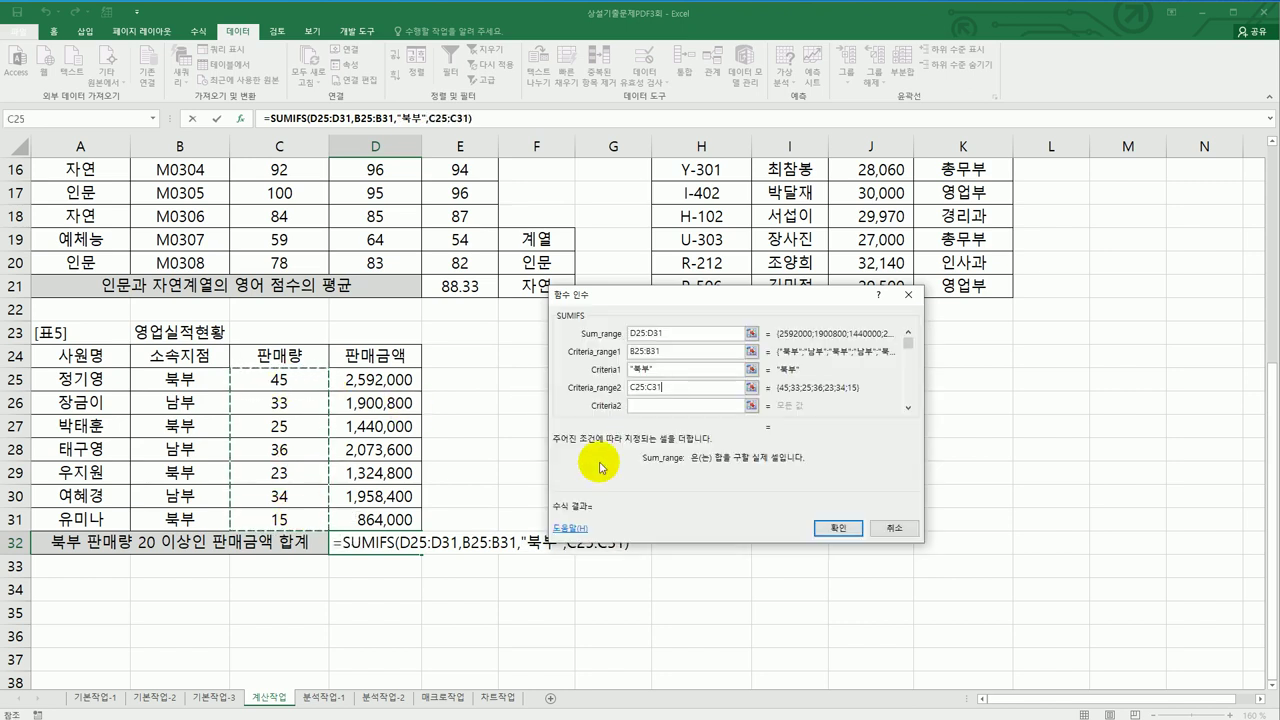
click(657, 410)
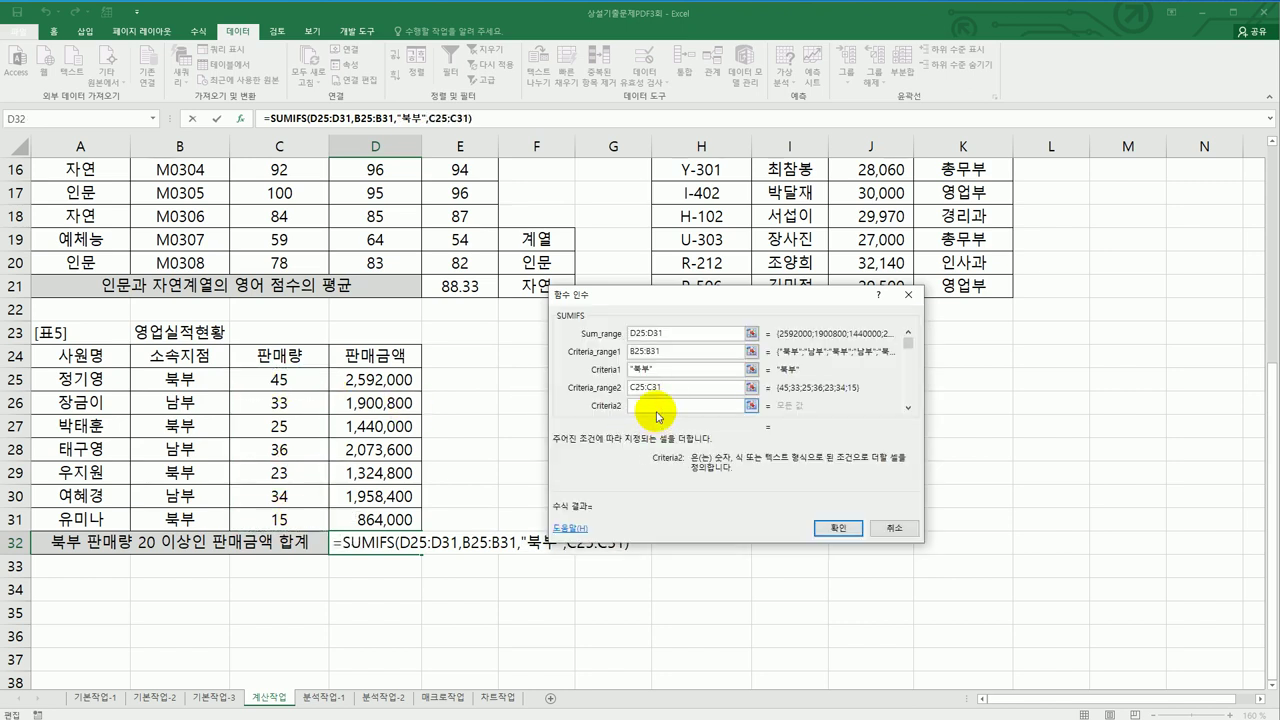
text(>=20)
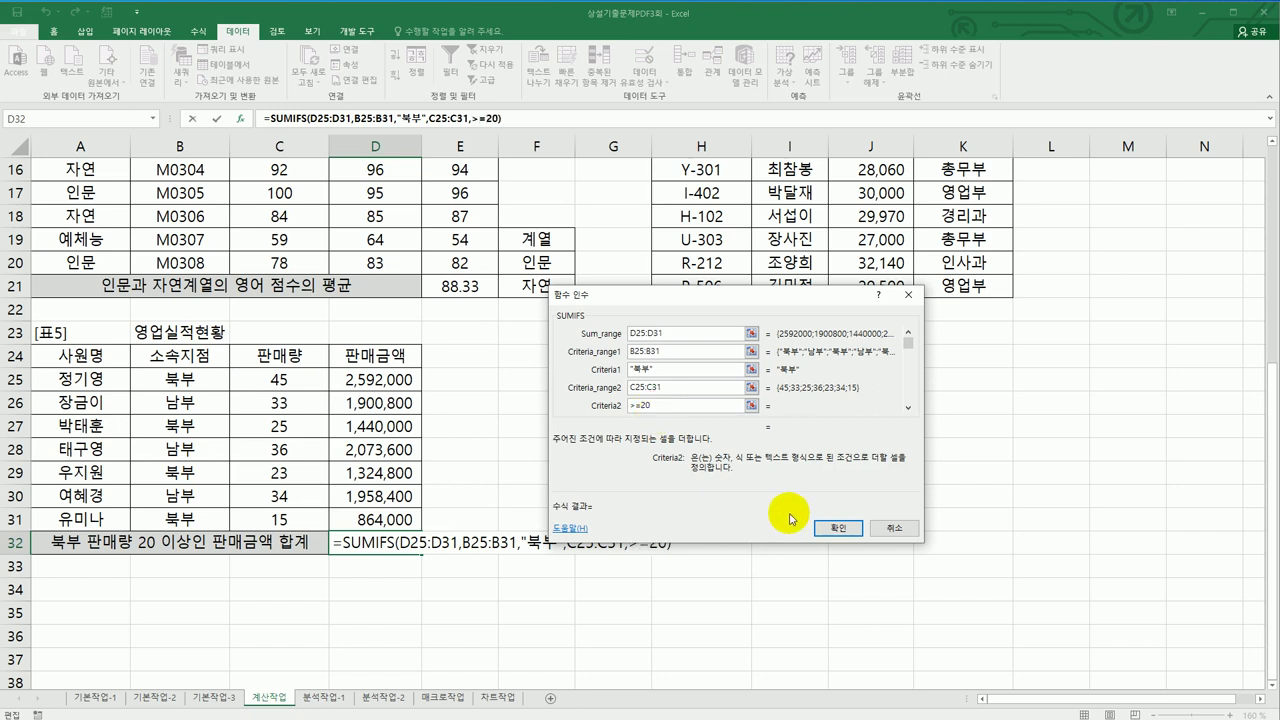
click(832, 527)
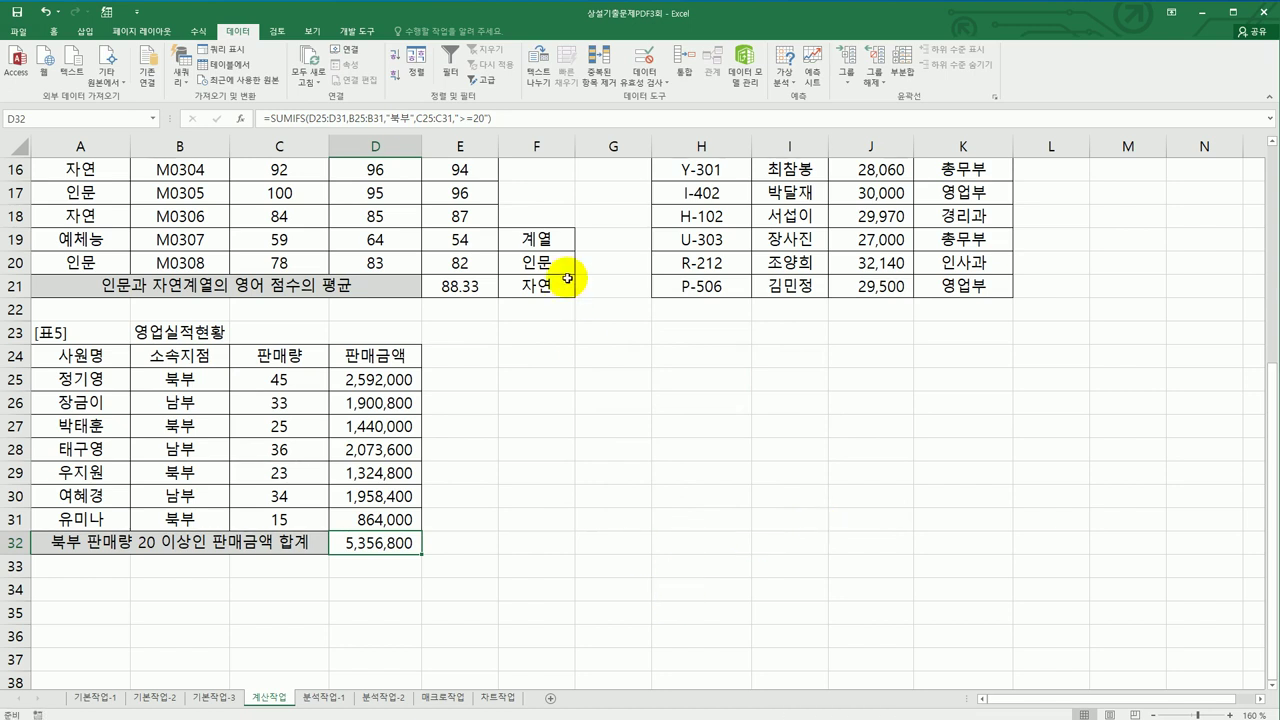
Step: Append &"원" to the end of the SUMIFS formula in D32
click(522, 118)
text(&)
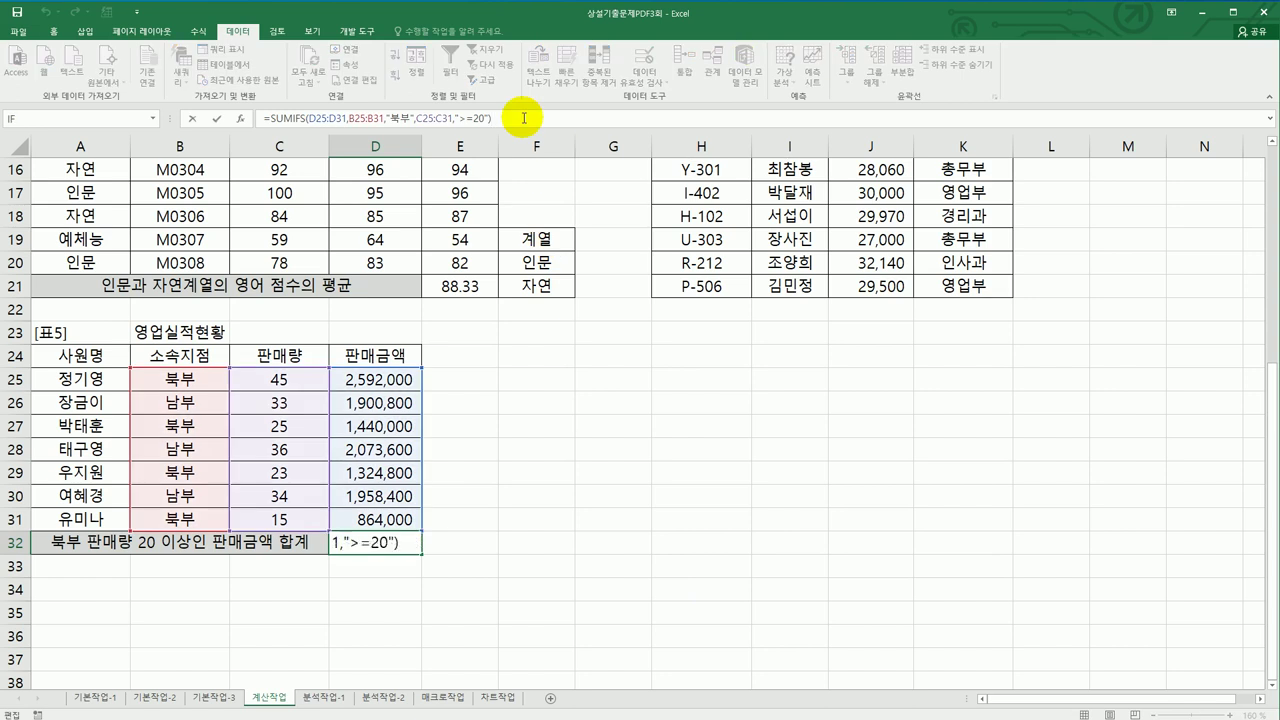
text("dnj)
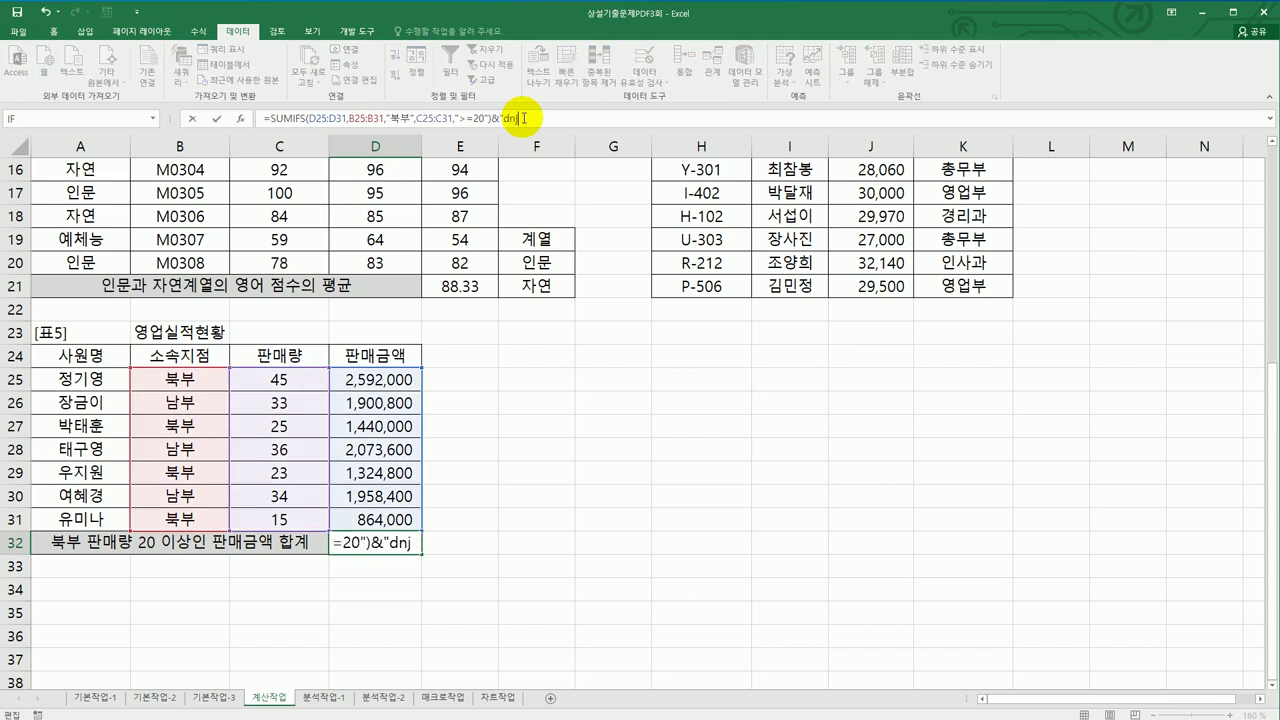
key(BackSpace)
key(BackSpace)
text(원")
key(Return)
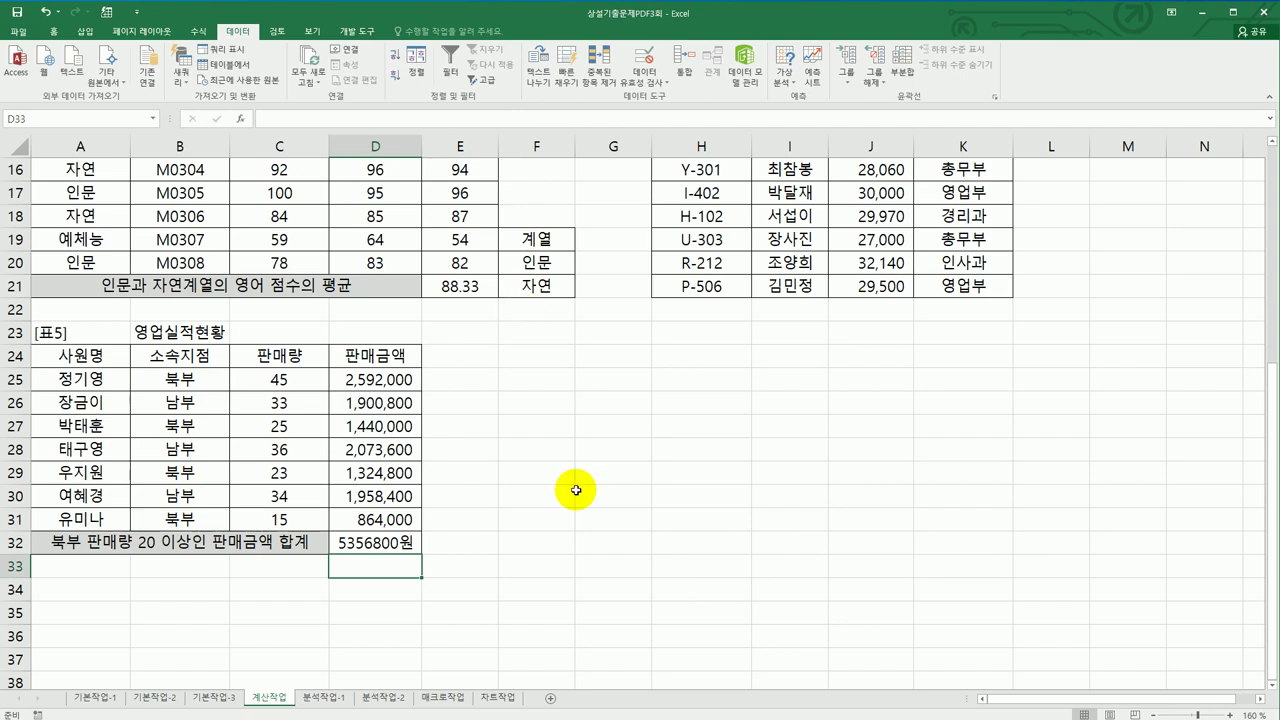
Step: Start creating a pivot table from the range A3:G17 on the 분석작업-1 sheet
scroll(578, 494, up, 5)
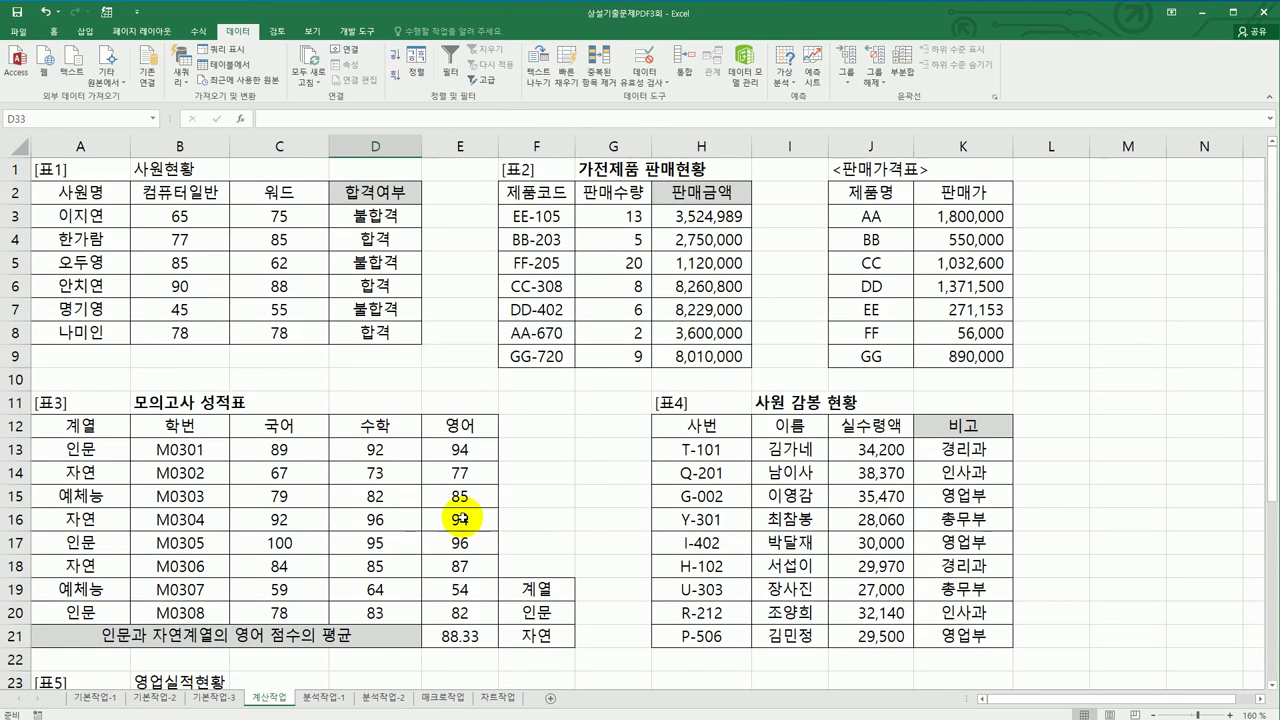
click(340, 698)
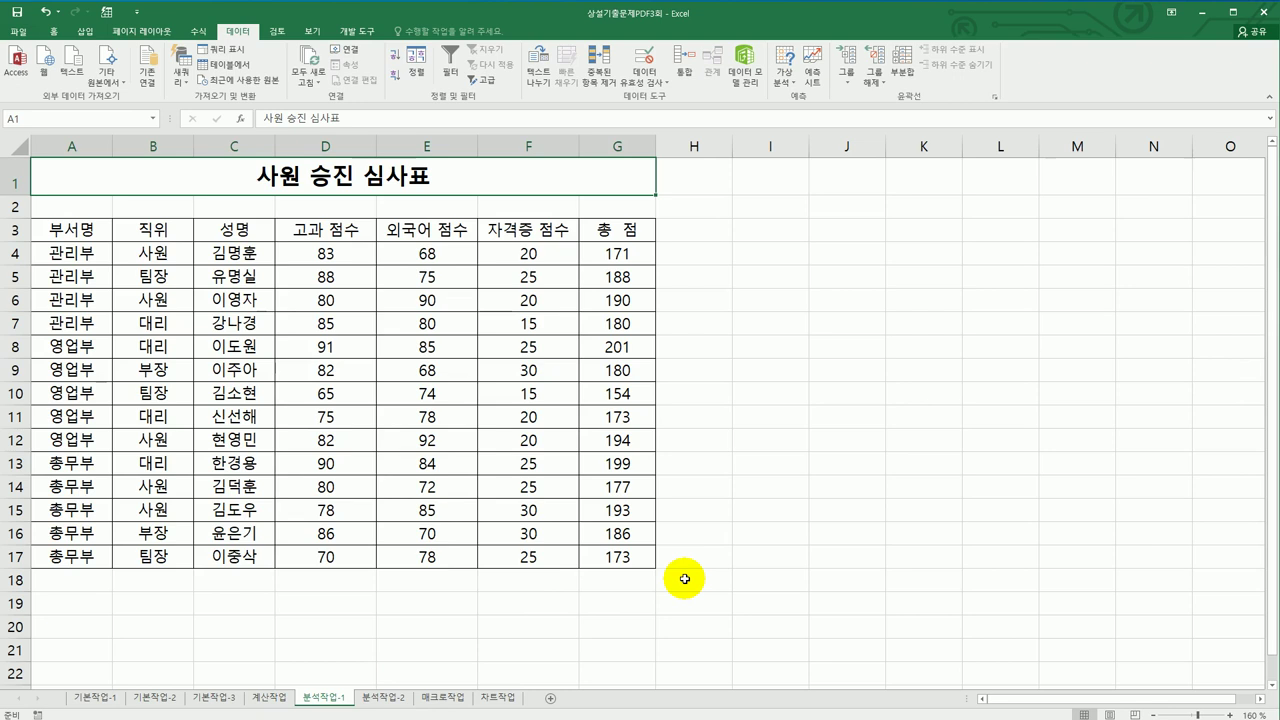
click(243, 370)
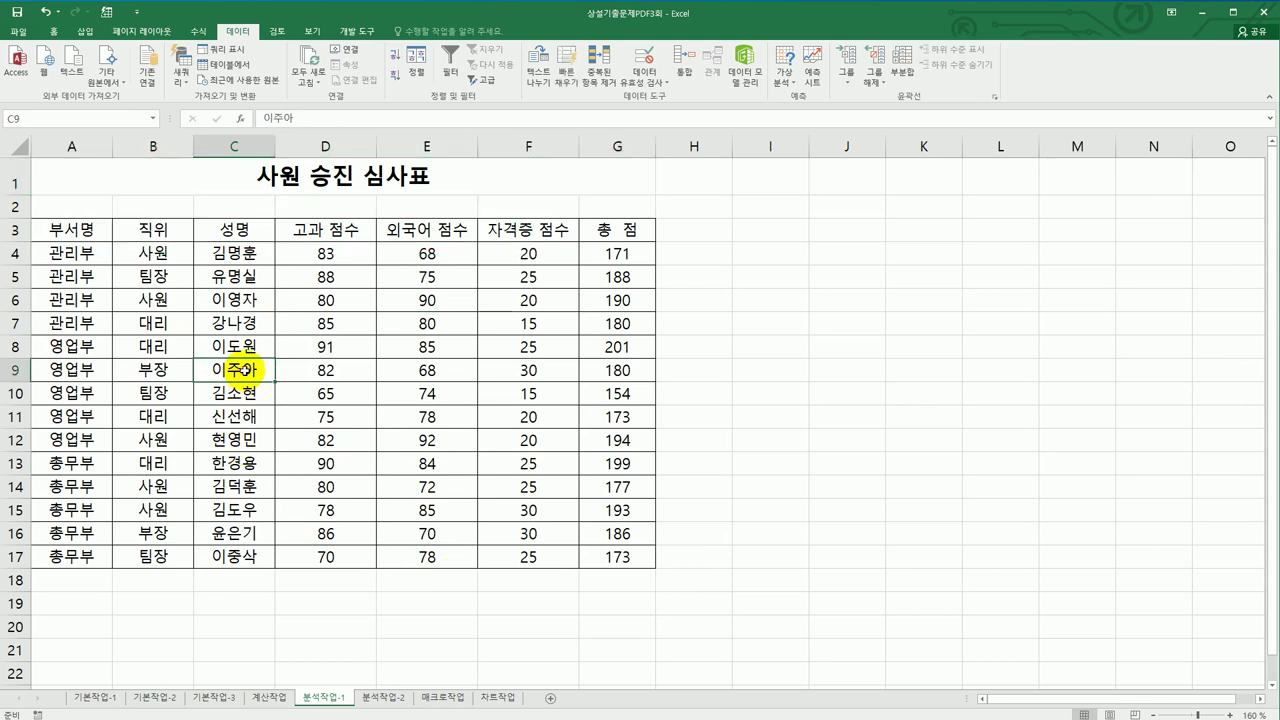
click(85, 31)
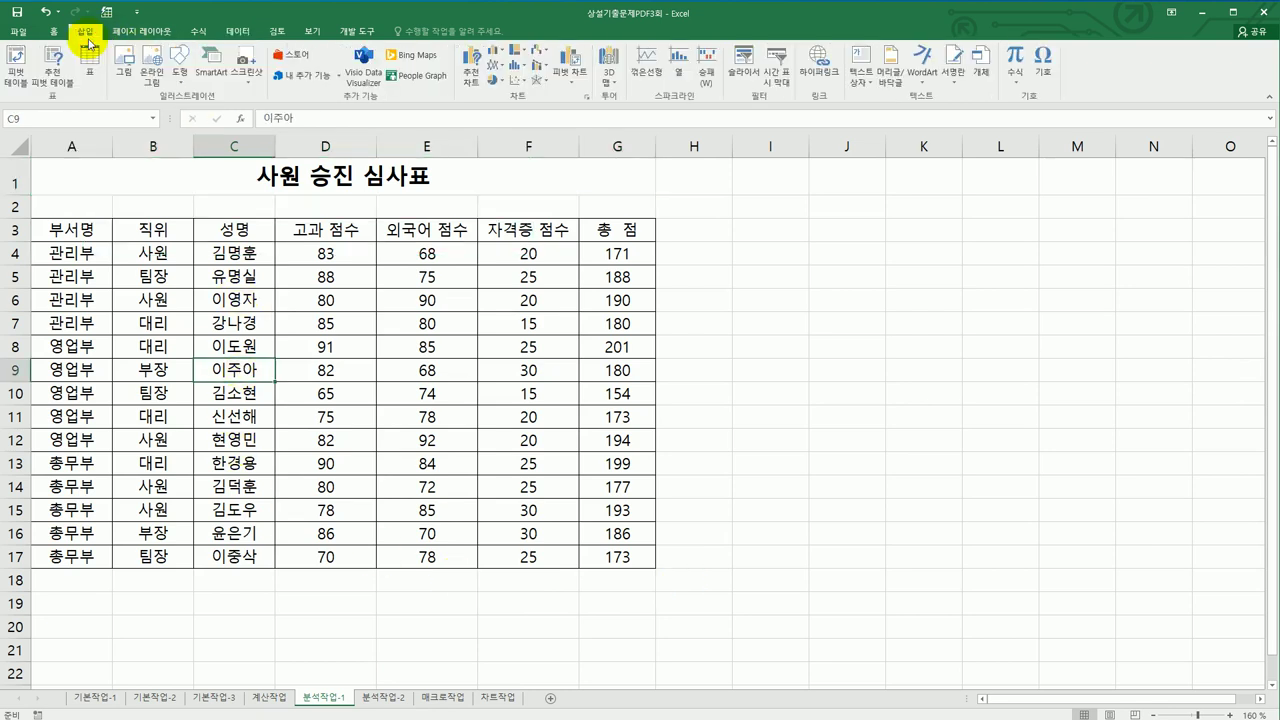
click(28, 70)
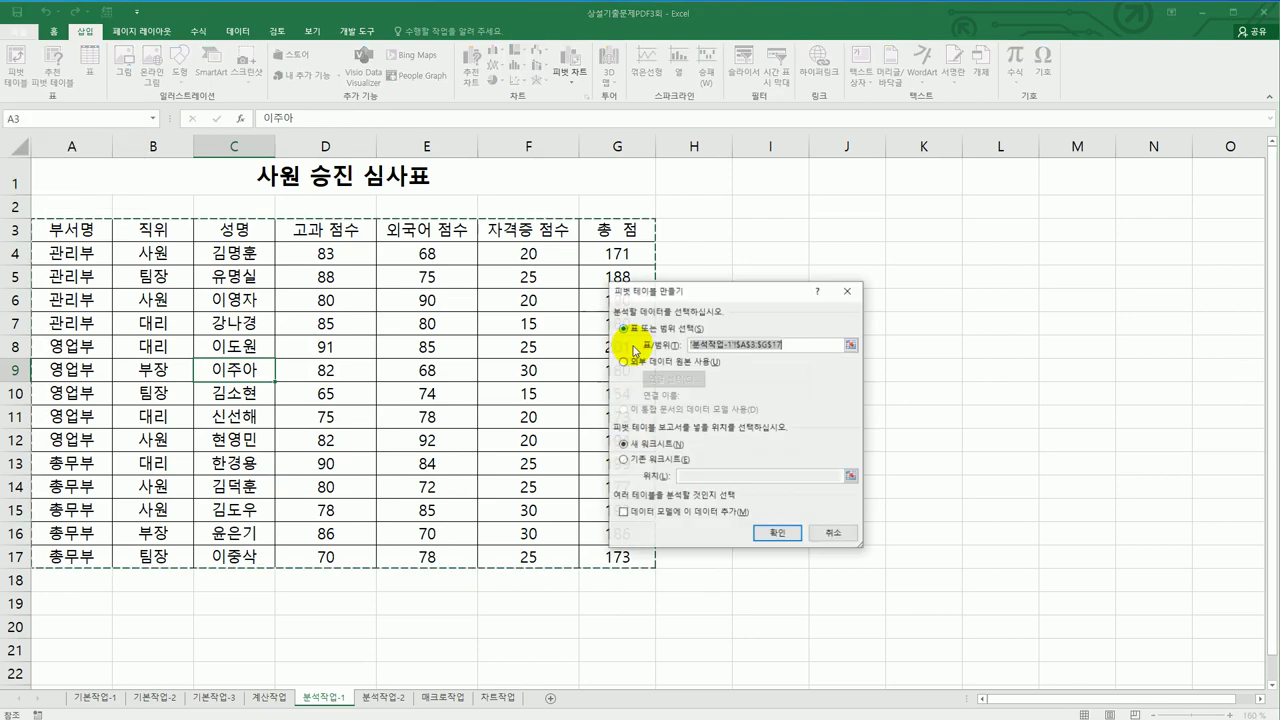
drag(696, 296, 843, 275)
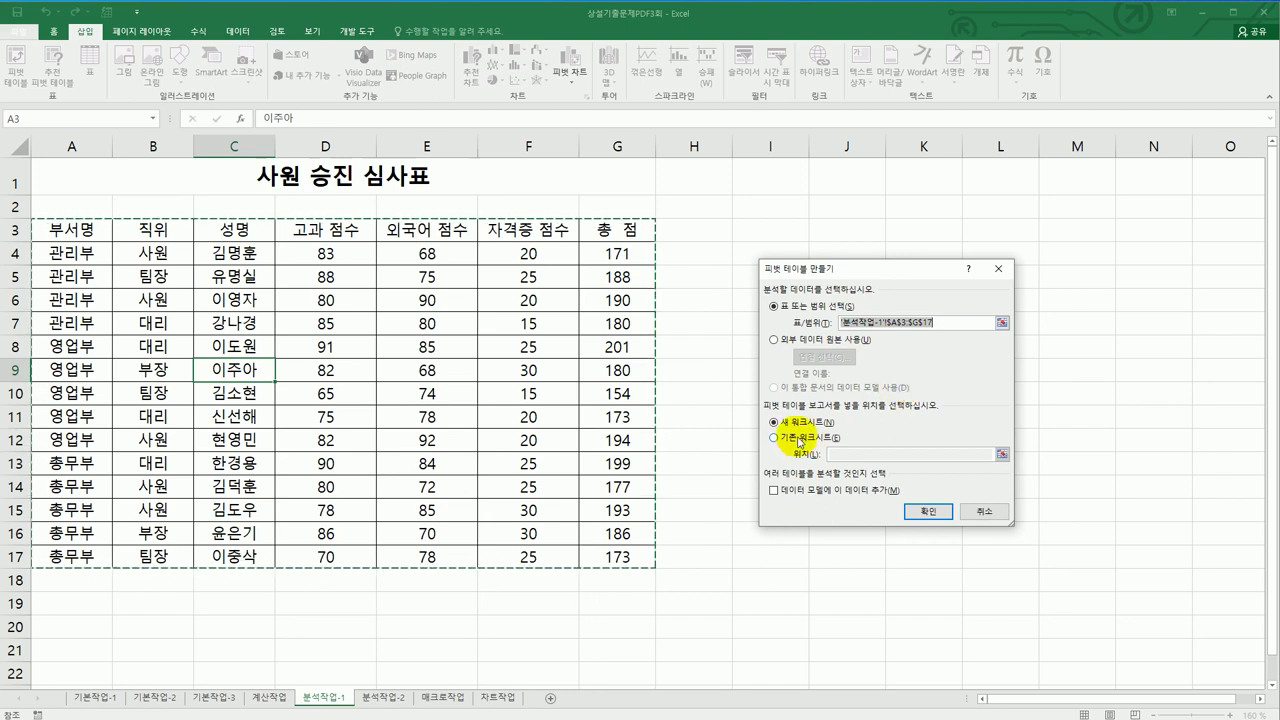
Step: Place the pivot table on the existing worksheet at cell A22 of 분석작업-1 and create it
click(836, 439)
click(856, 453)
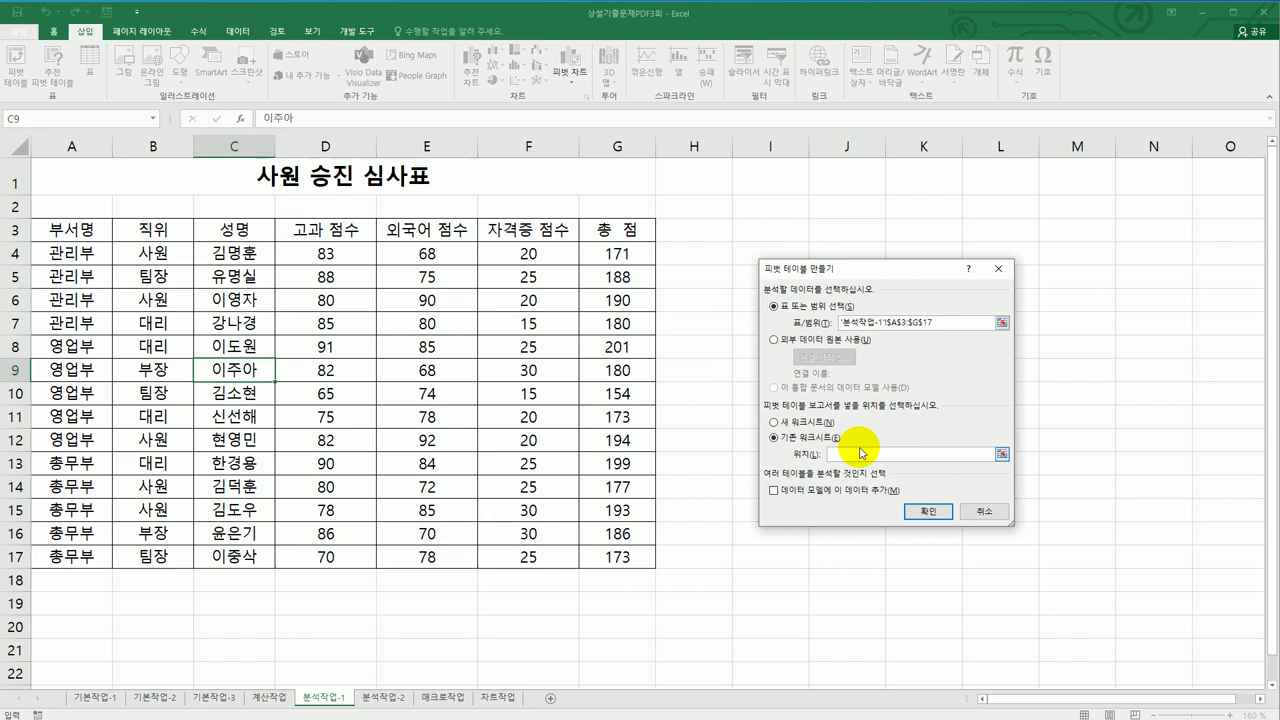
click(72, 670)
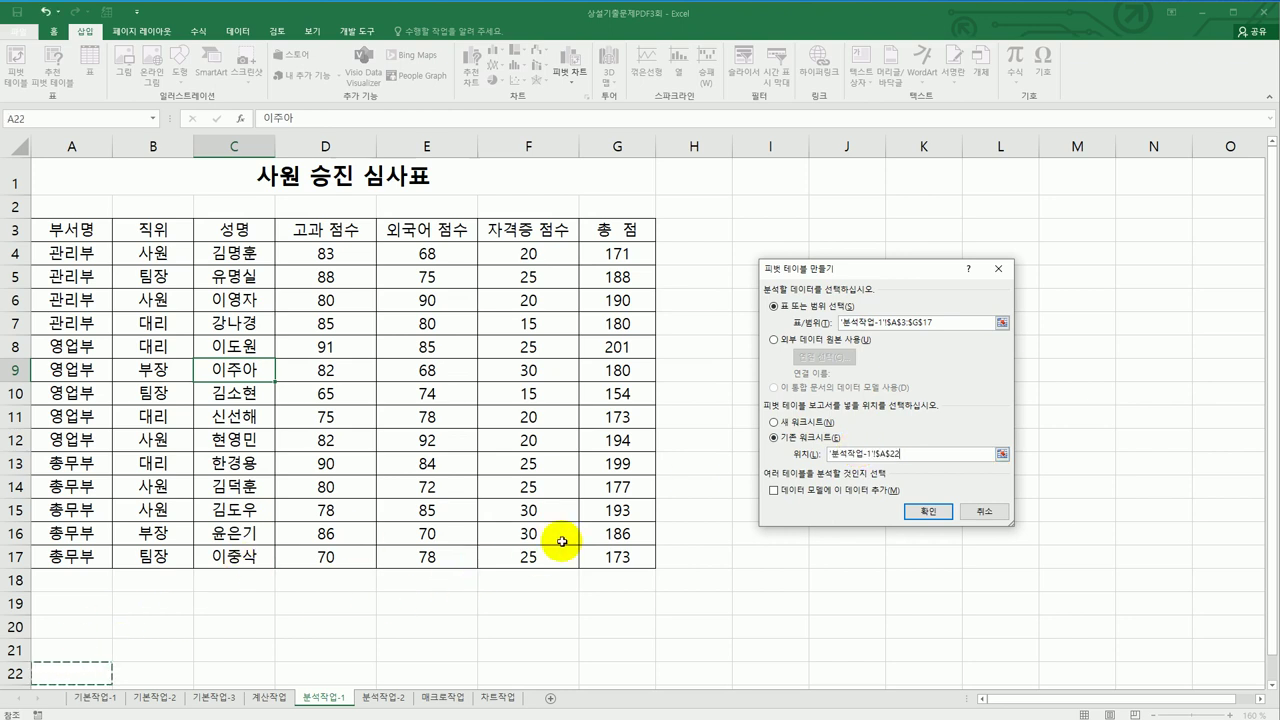
scroll(562, 541, down, 1)
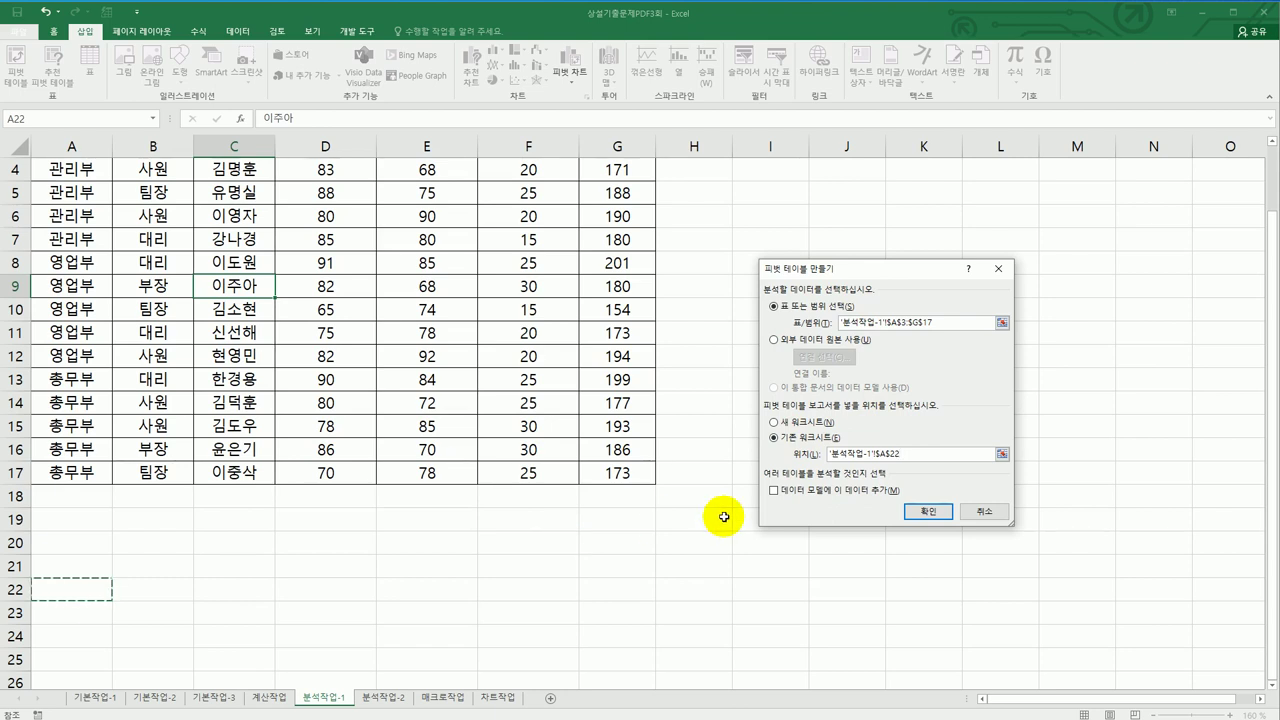
click(908, 511)
scroll(817, 519, down, 5)
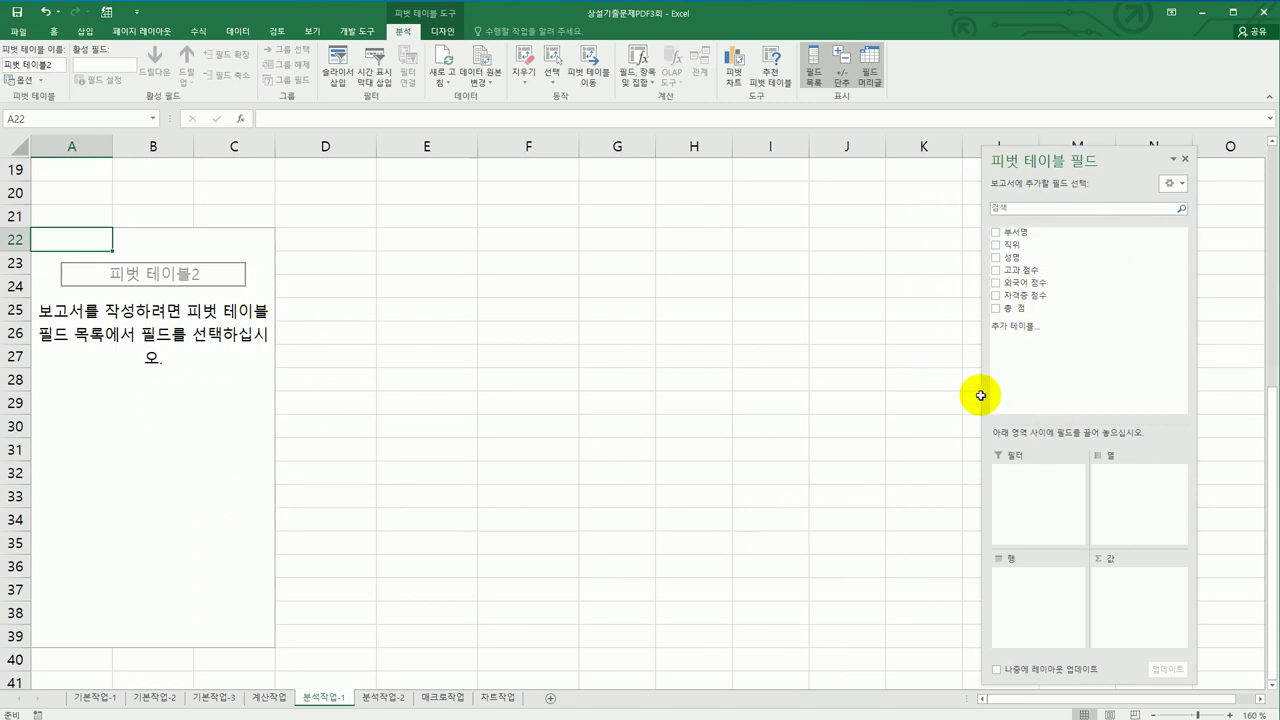
Step: Assign 성명 to the pivot table's filter area, 직위 to the rows and 부서명 to the columns
click(1183, 162)
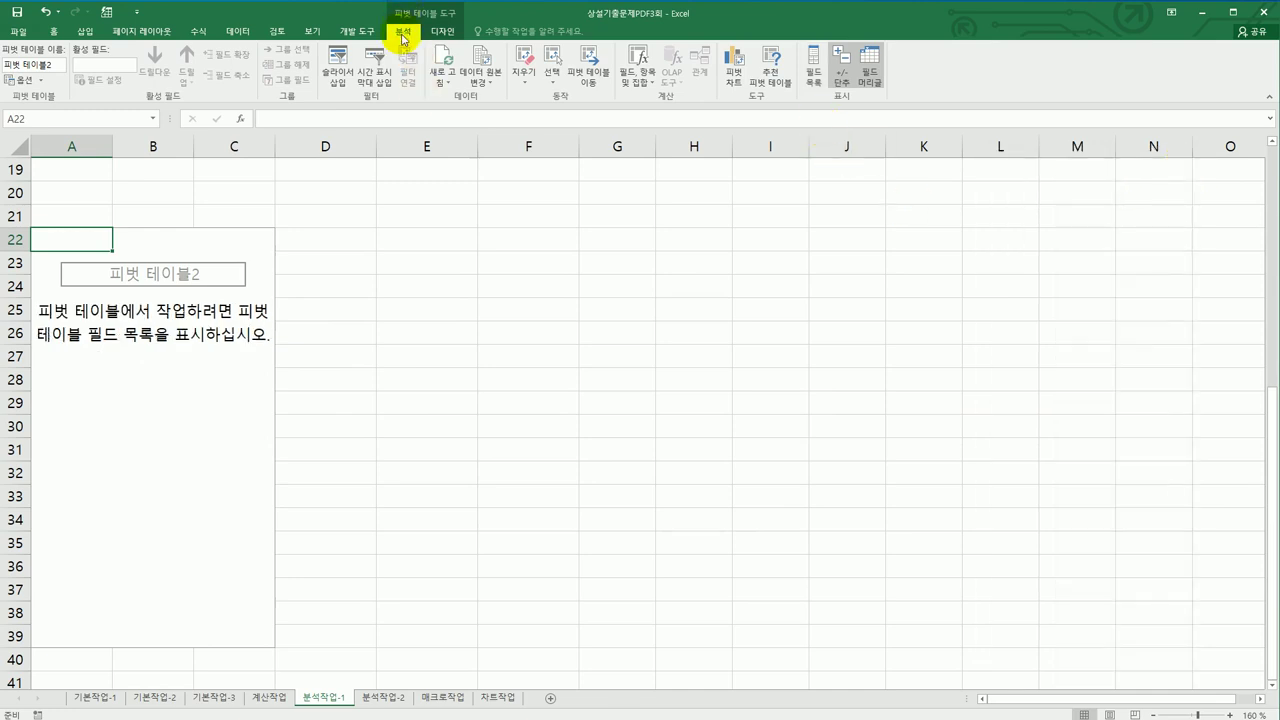
click(812, 72)
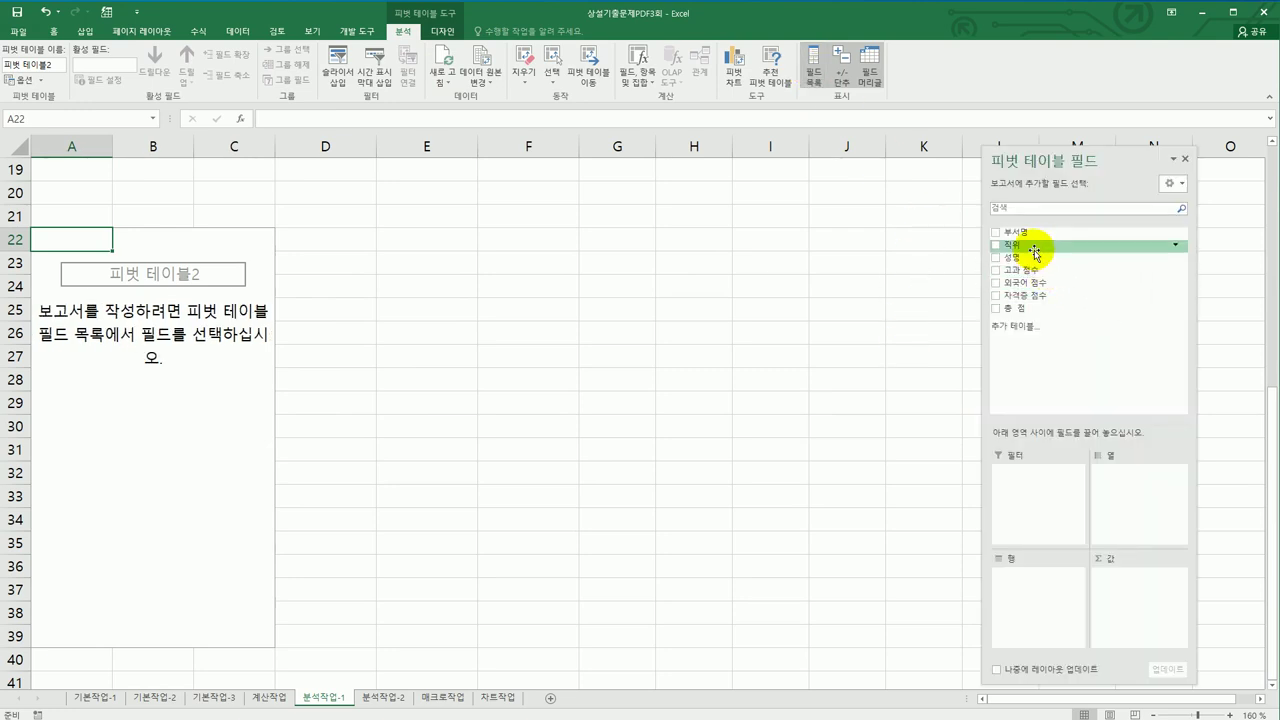
drag(1037, 256, 1057, 486)
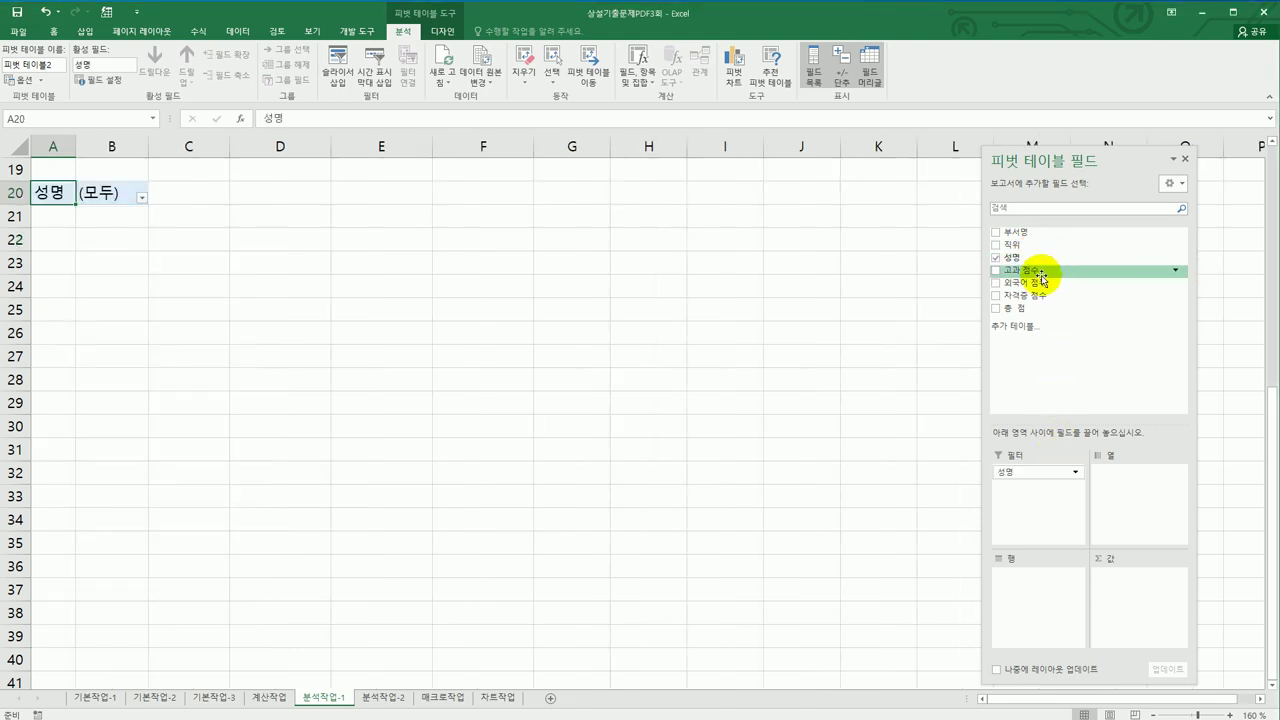
drag(1040, 246, 1048, 590)
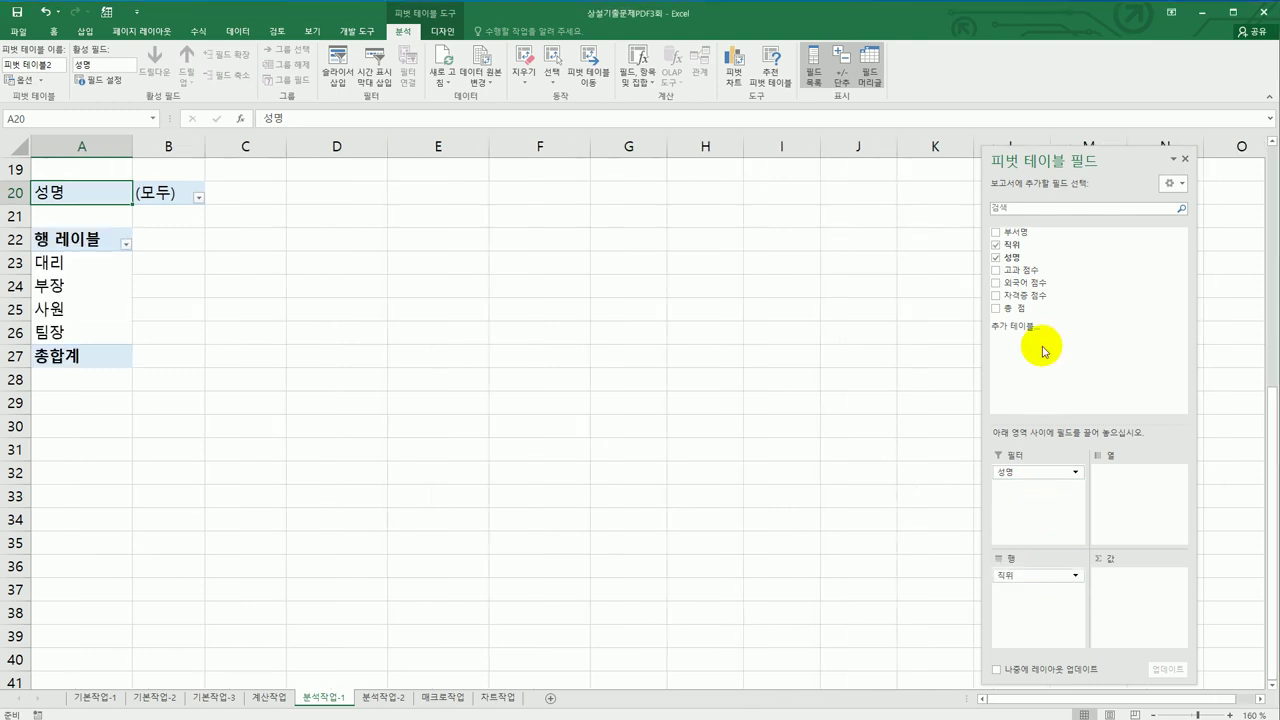
drag(1035, 234, 1145, 494)
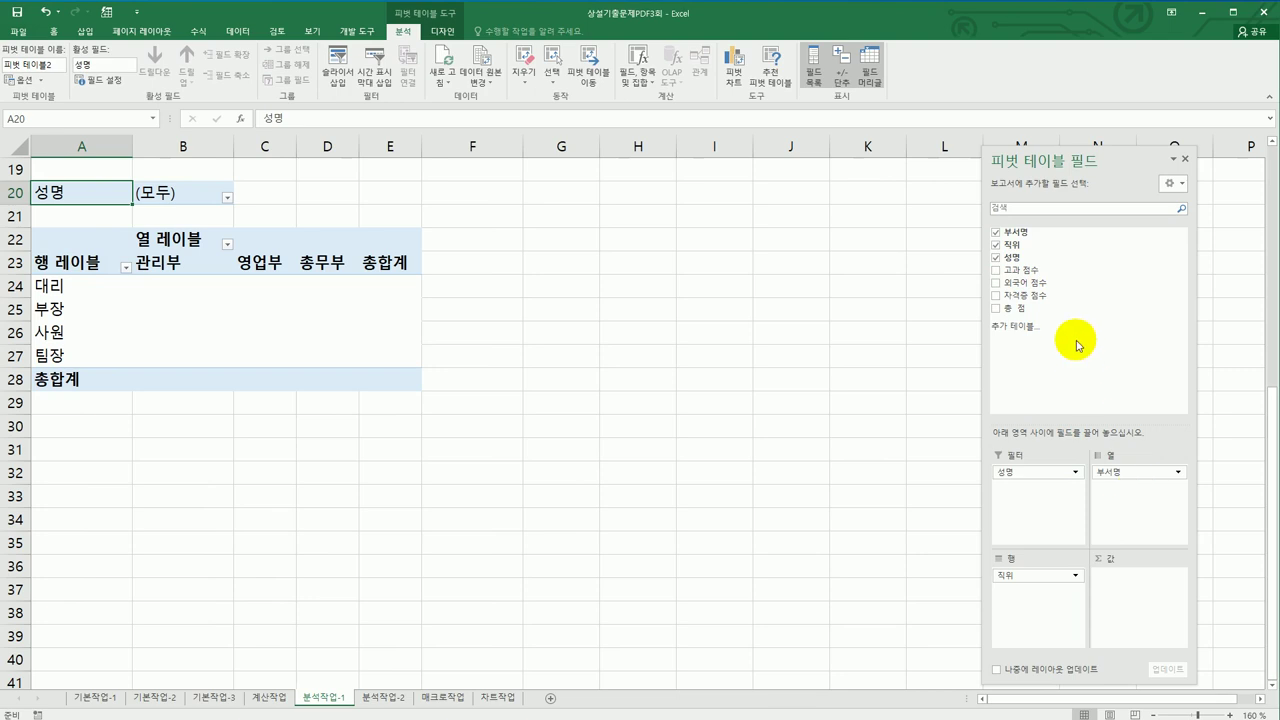
Step: Add 총 점 and 외국어 점수 as pivot values and move the Σ 값 field from the columns to the rows below 직위
drag(1047, 311, 1127, 585)
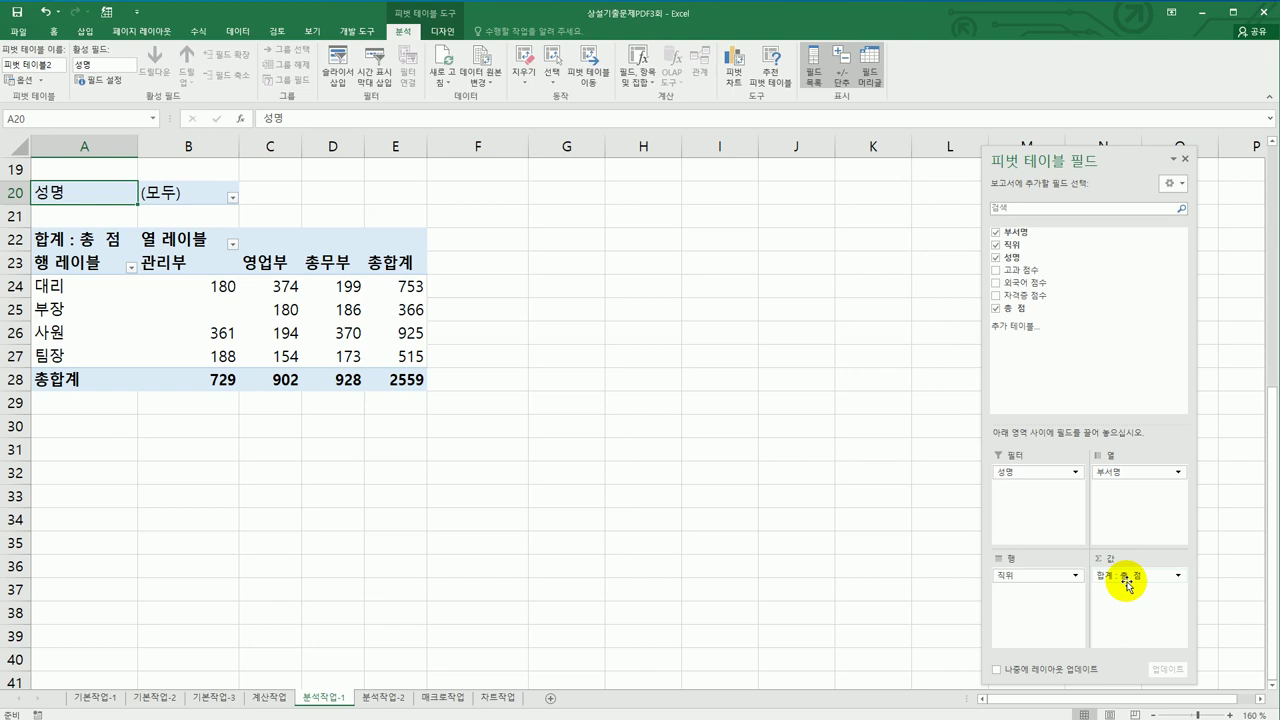
drag(1030, 284, 1117, 619)
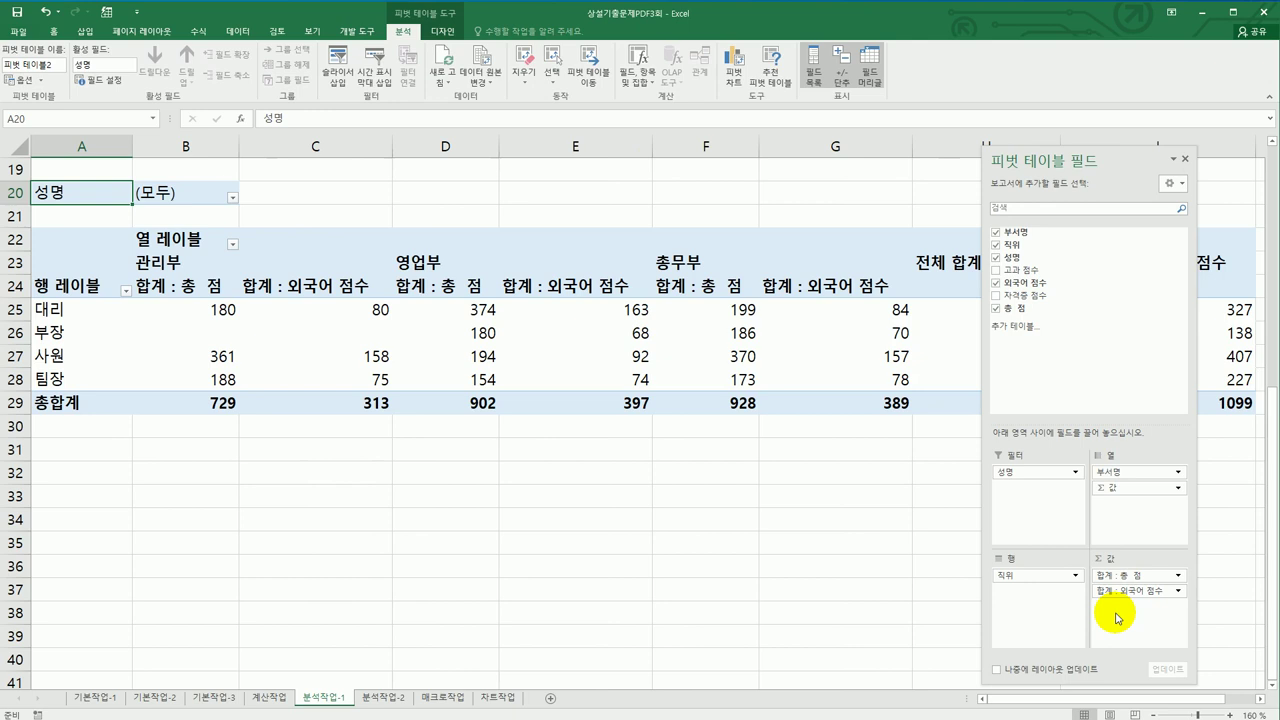
drag(1120, 489, 1043, 609)
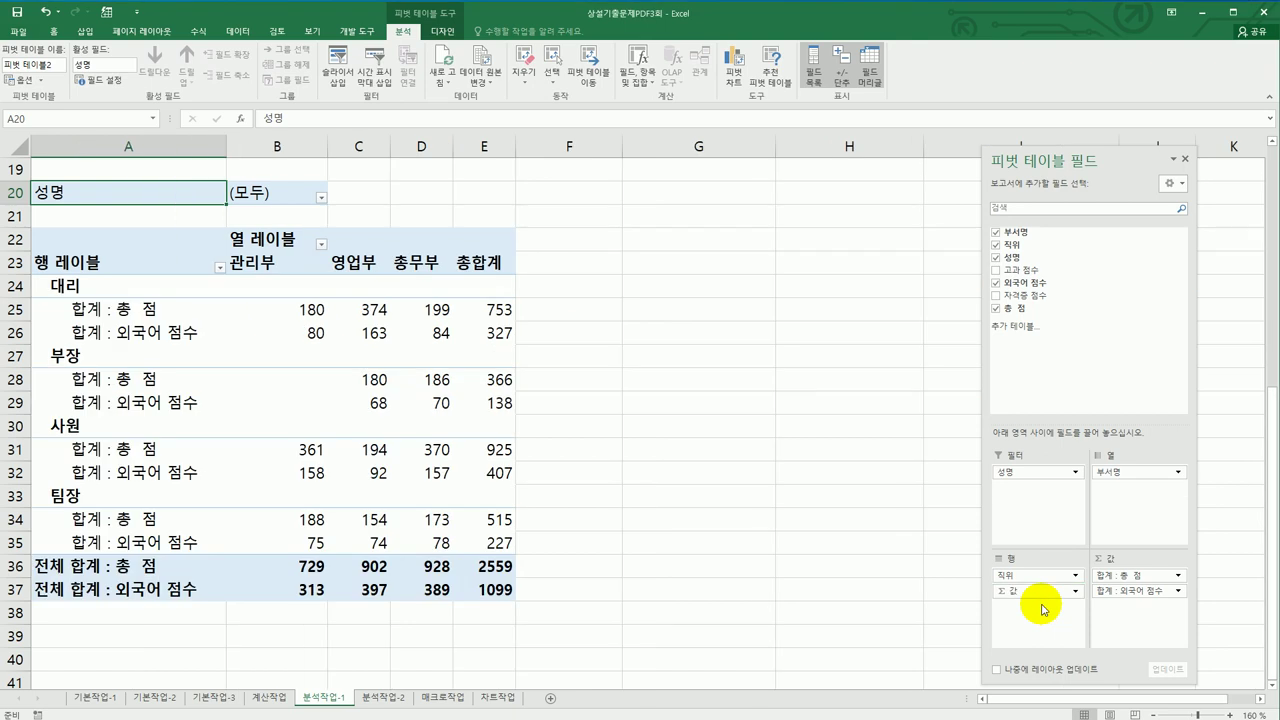
Step: Summarize the 총 점 values in the pivot table by 평균
mouse_move(509, 510)
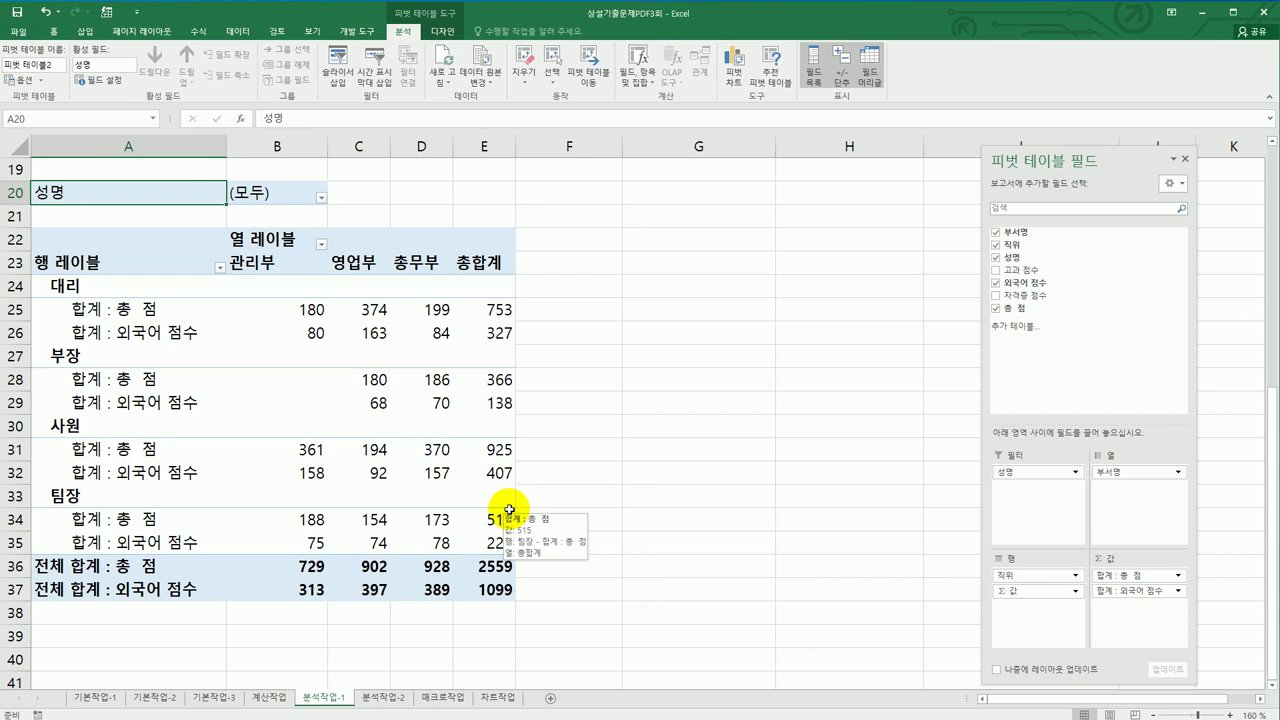
click(108, 310)
right_click(108, 310)
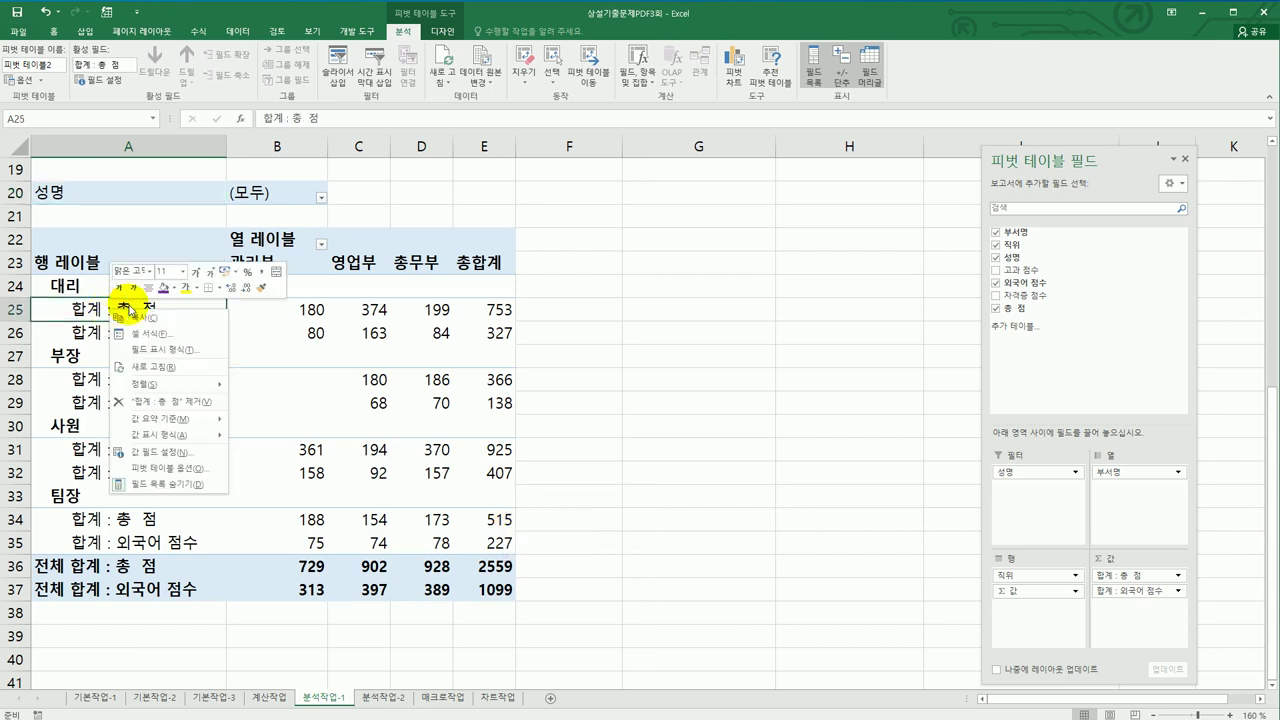
mouse_move(212, 424)
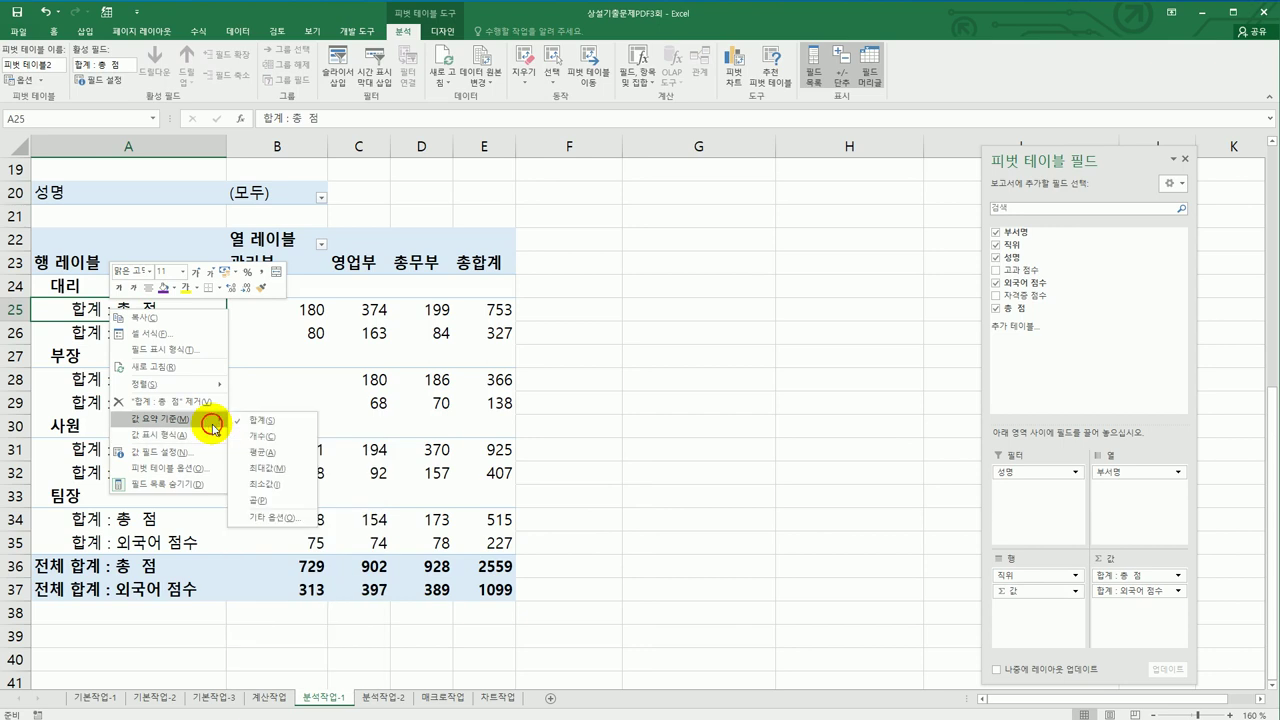
click(278, 452)
Step: Summarize the 외국어 점수 values in the pivot table by 최대값
click(158, 340)
right_click(158, 340)
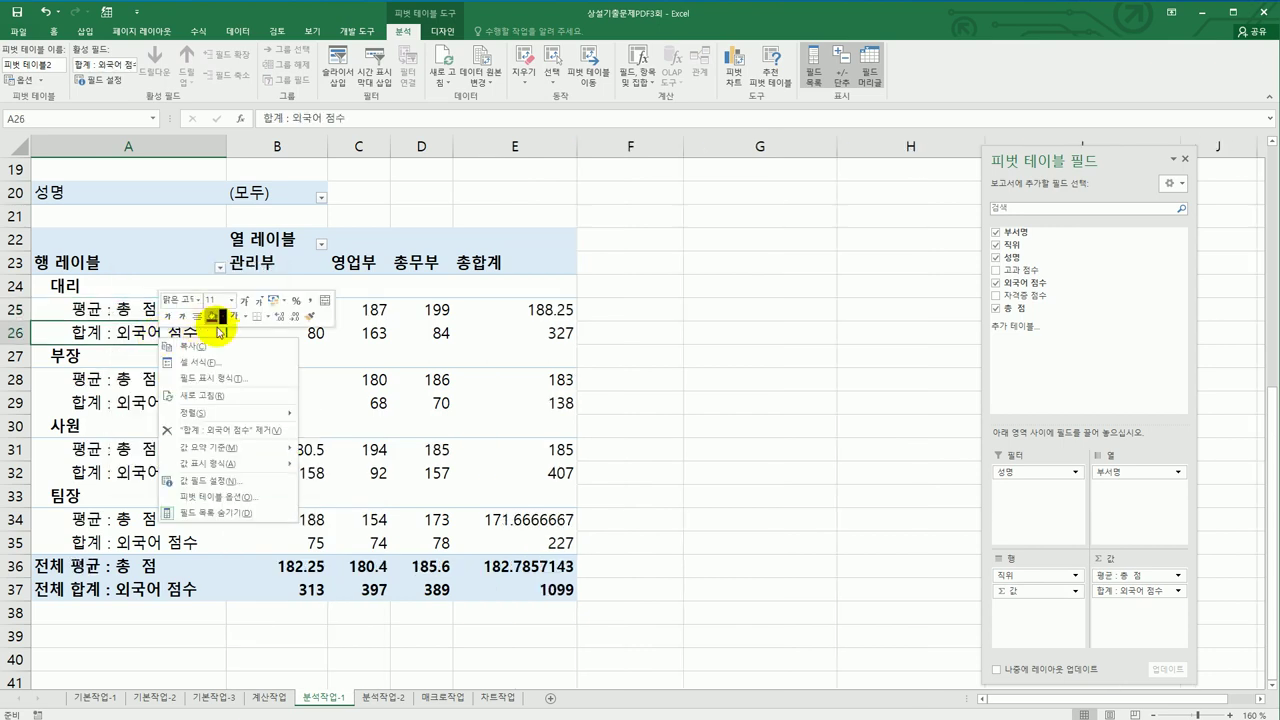
mouse_move(230, 448)
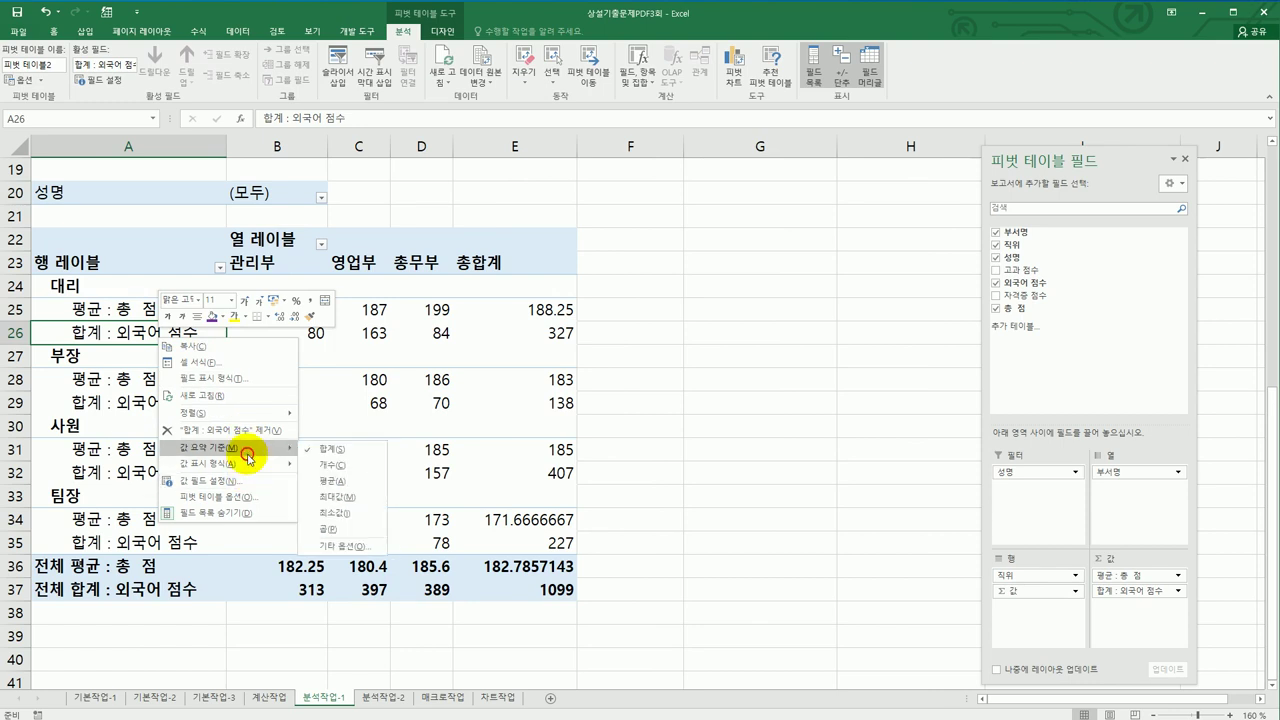
click(348, 498)
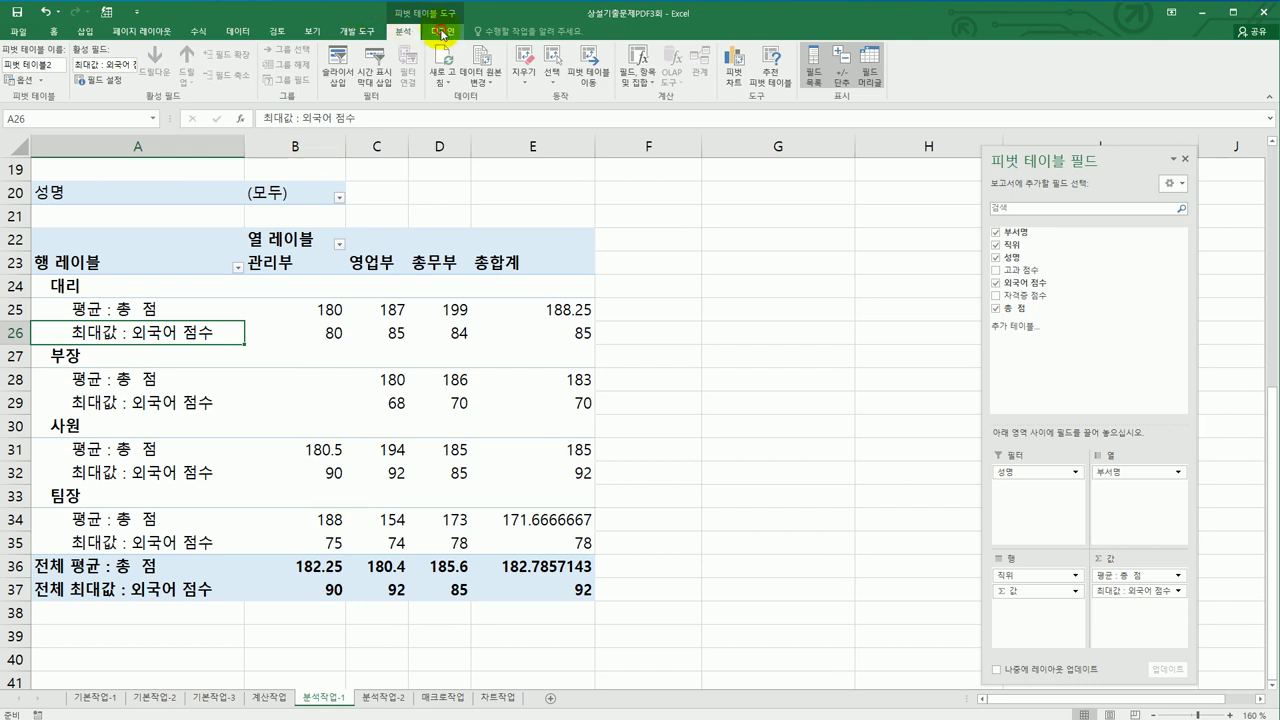
Step: Set the pivot table to show grand totals for rows only (행의 총합계만 설정)
click(441, 32)
click(50, 82)
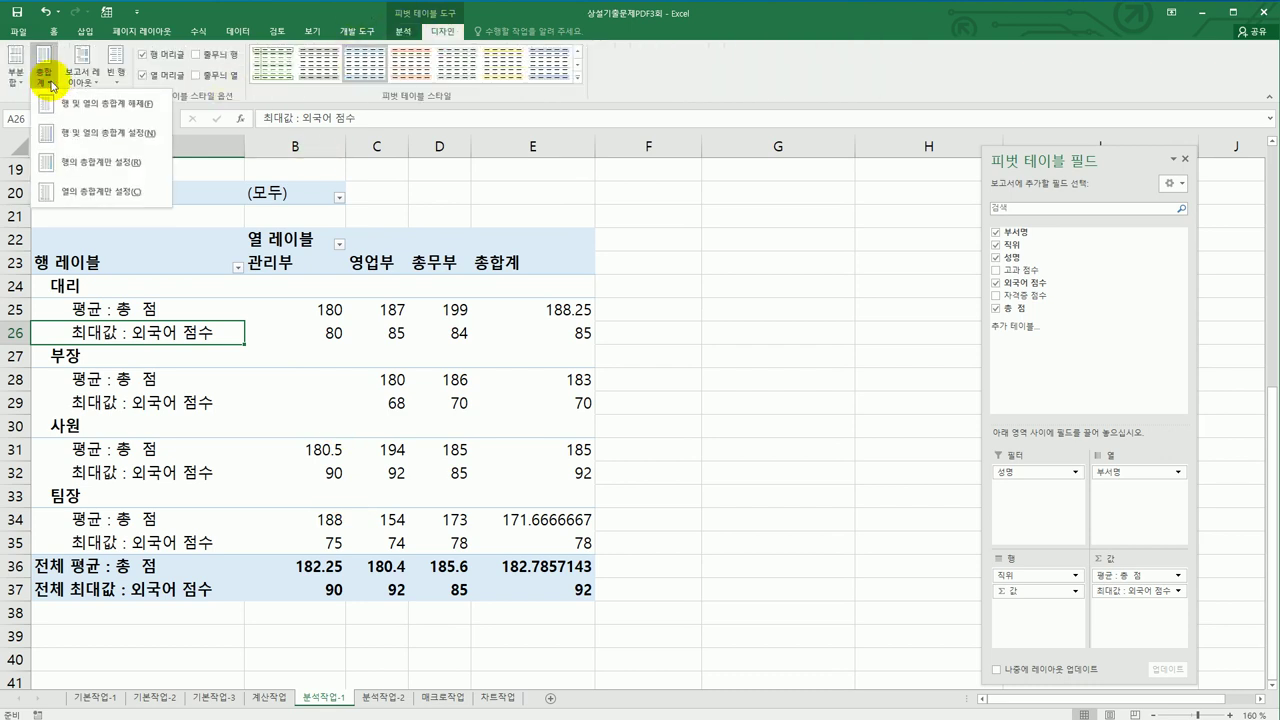
click(97, 172)
click(669, 436)
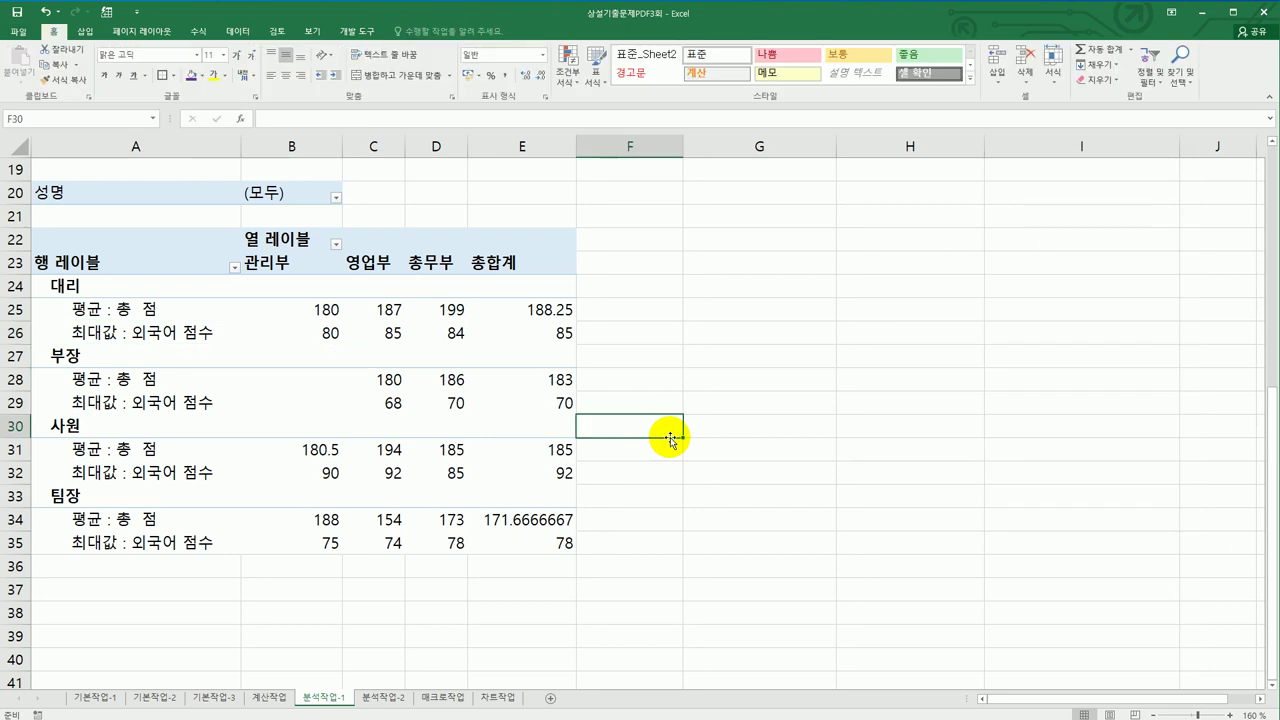
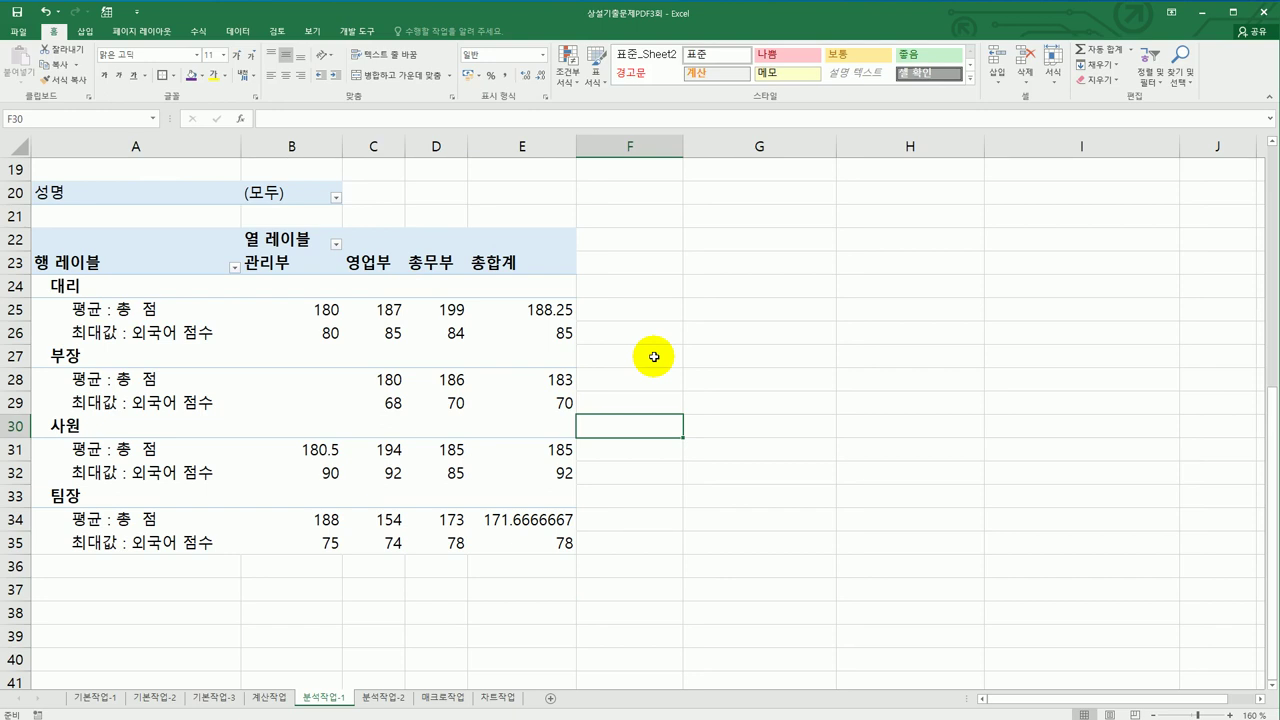
Step: On the 분석작업-2 sheet, start a data consolidation into the 집계표 range G3:K7 using the 평균 function
click(405, 697)
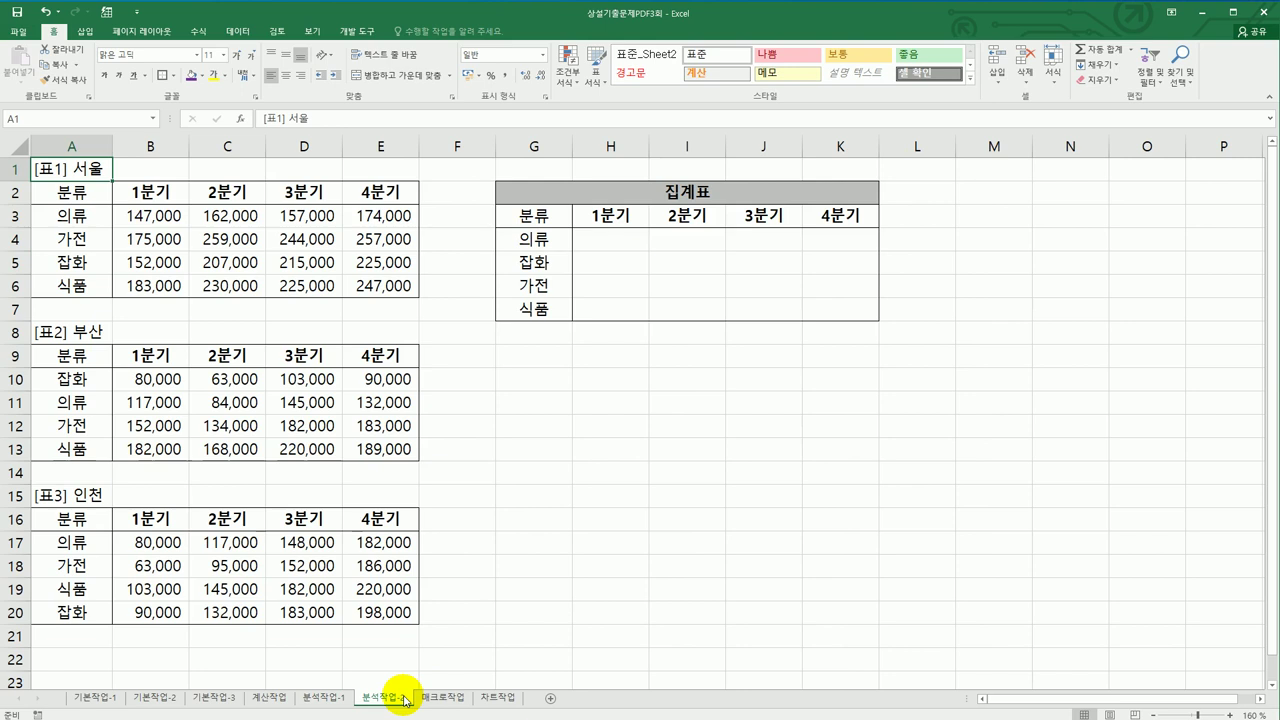
click(606, 215)
drag(730, 215, 823, 210)
drag(554, 242, 553, 310)
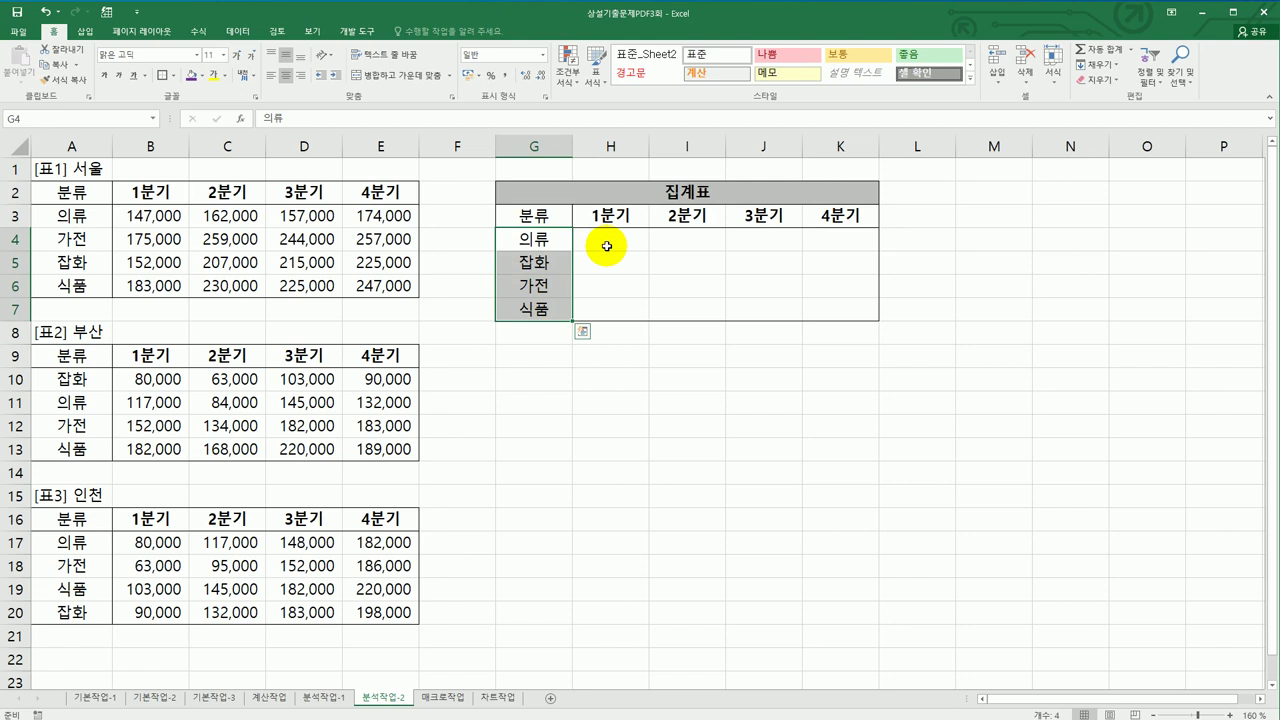
drag(524, 216, 815, 303)
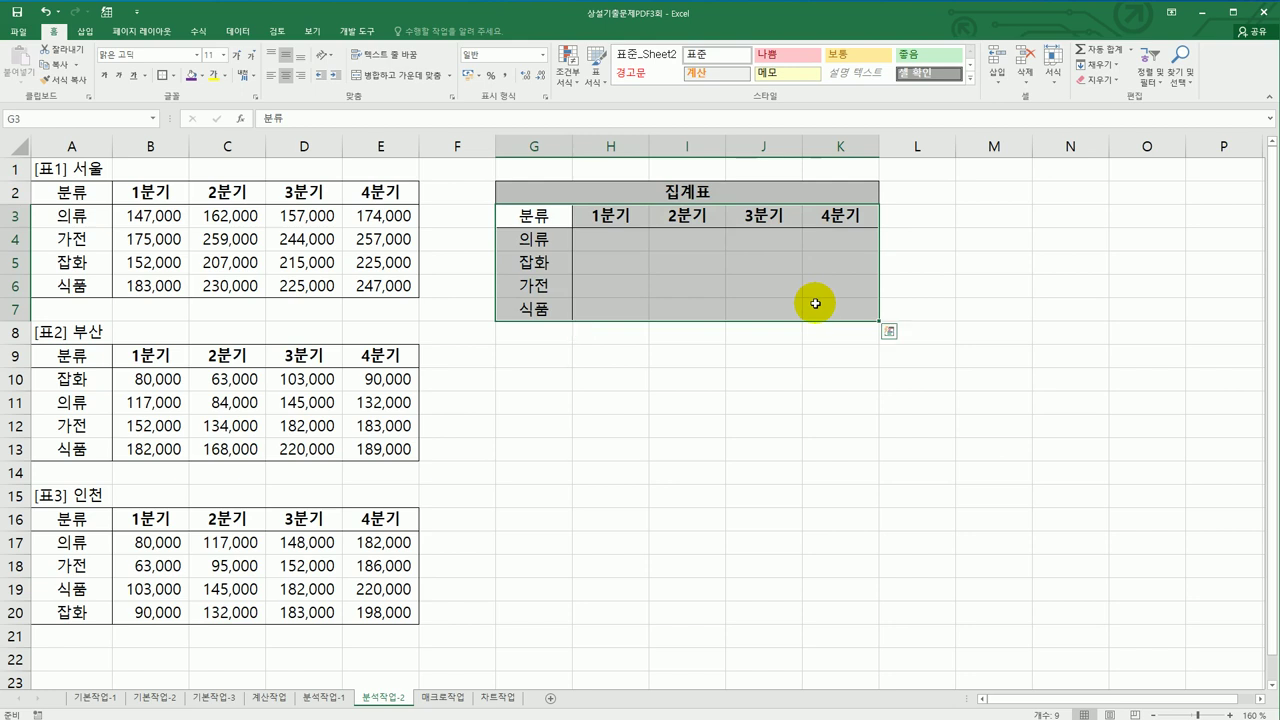
click(234, 31)
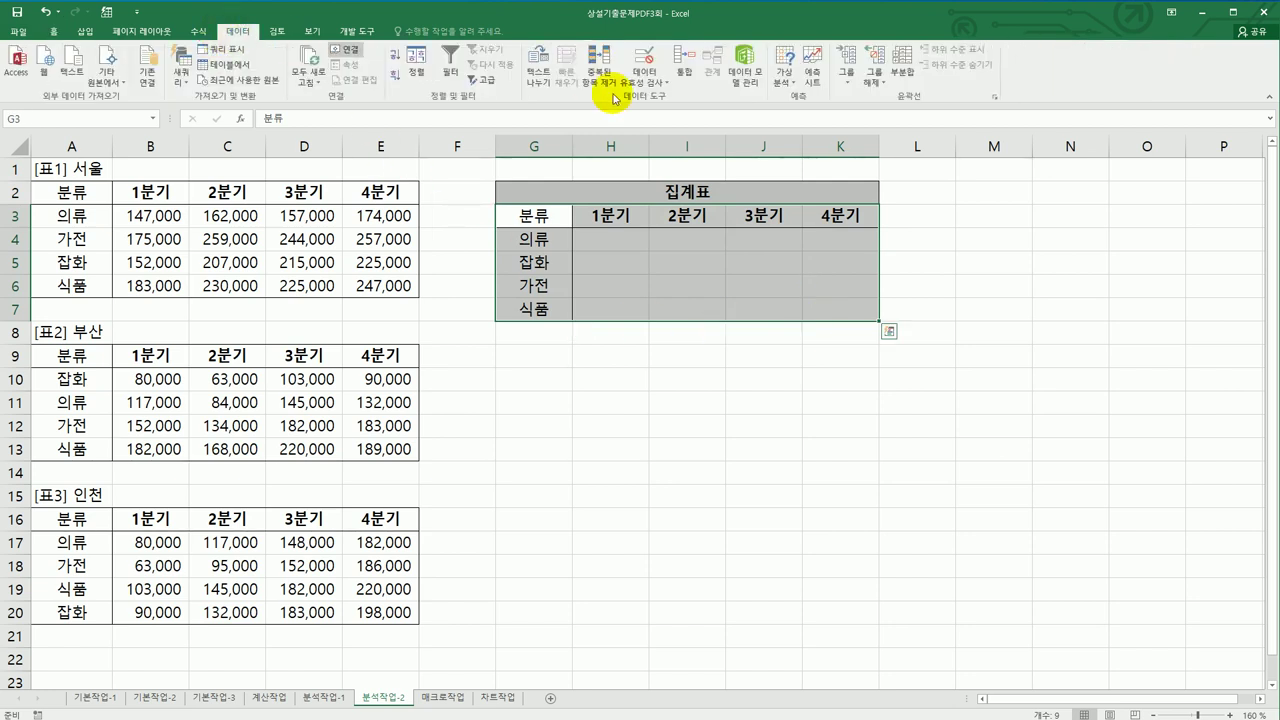
click(685, 74)
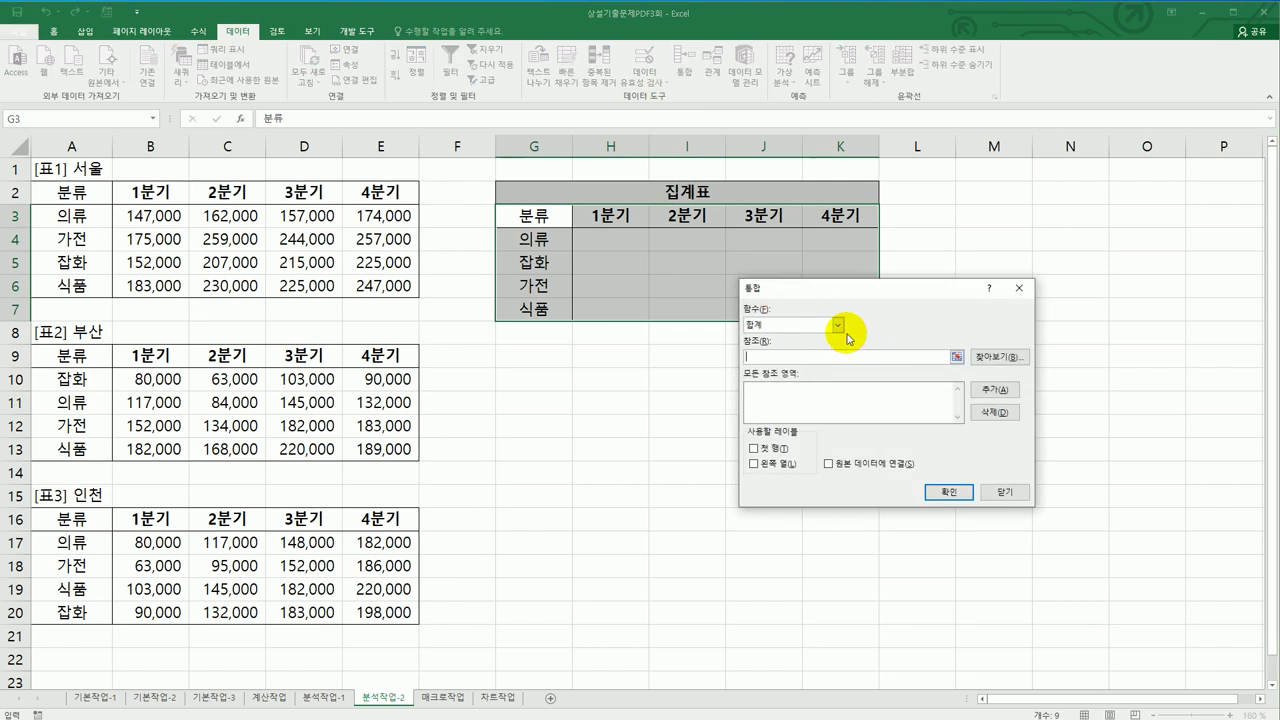
click(840, 326)
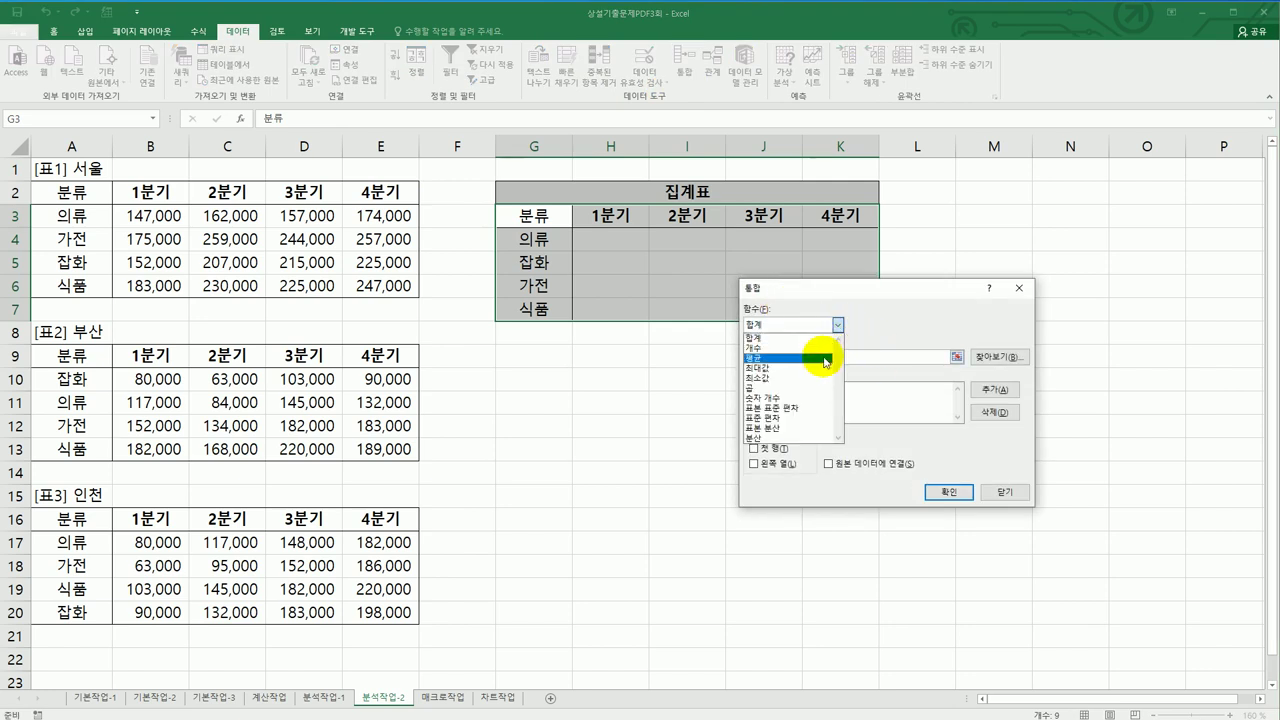
click(819, 358)
click(813, 357)
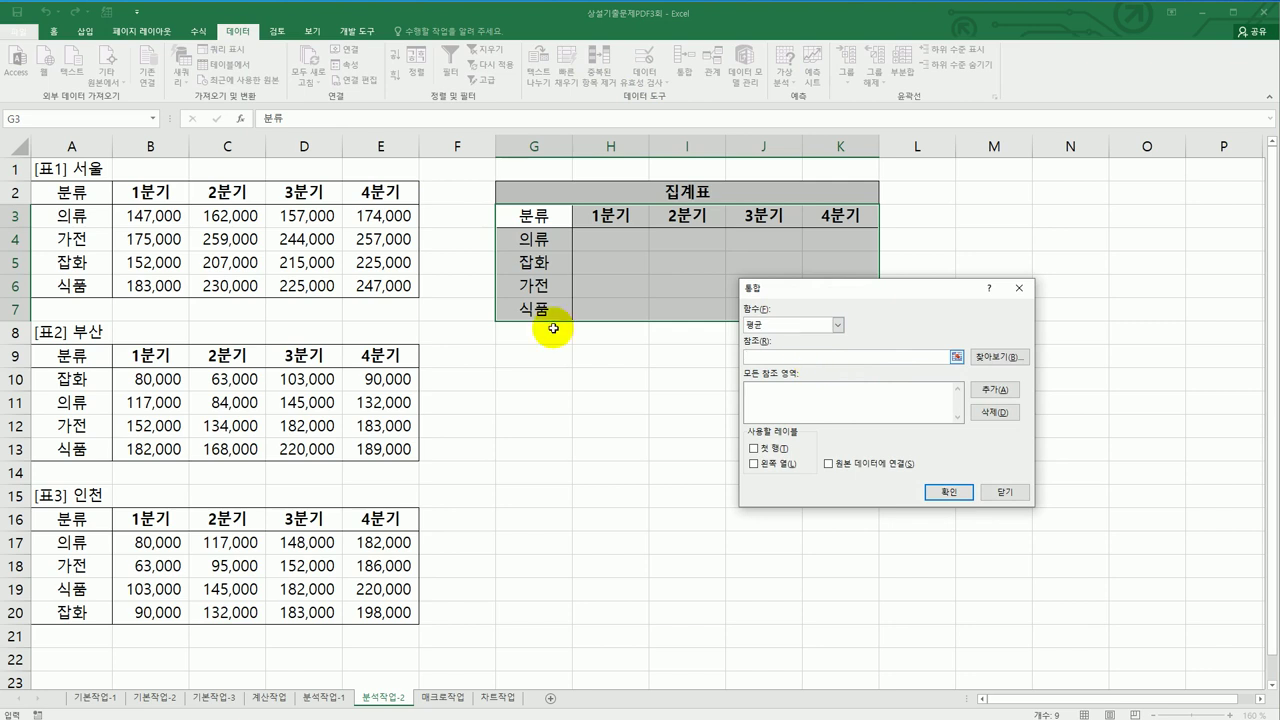
Step: Add the 서울, 부산 and 인천 tables, A2:E6, A9:E13 and A16:E20, as consolidation references
drag(75, 193, 367, 285)
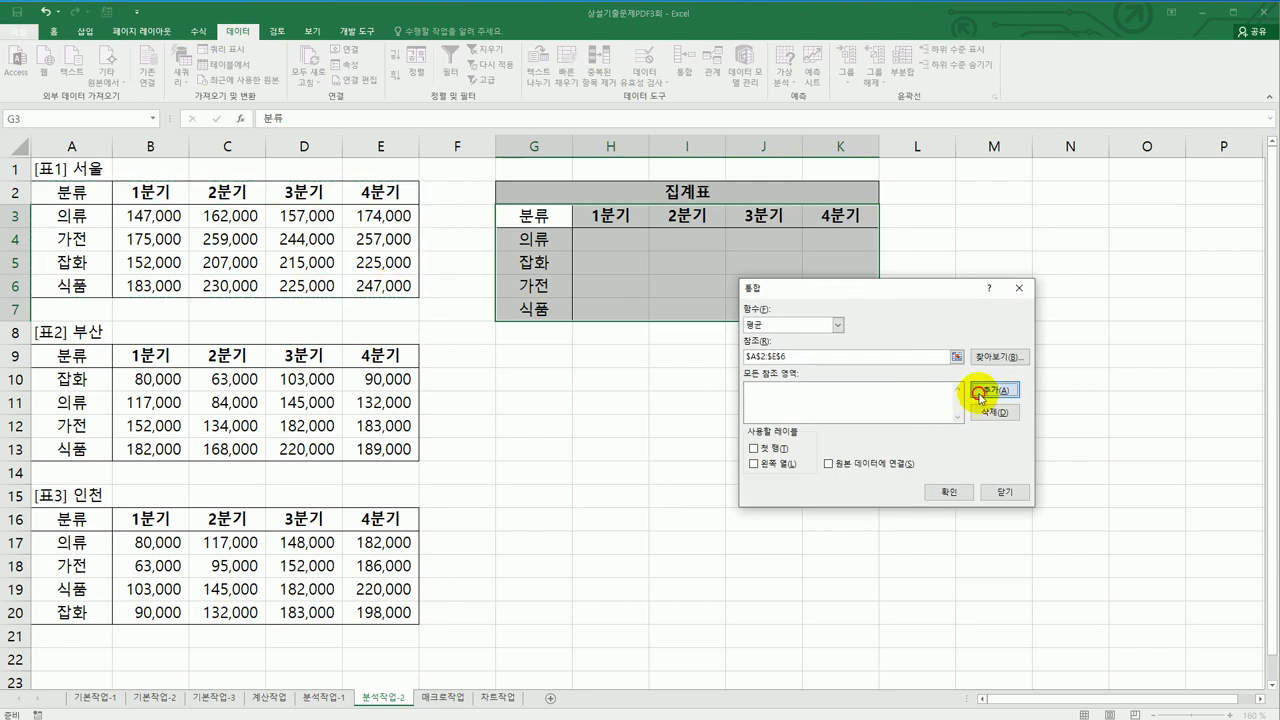
click(993, 389)
drag(68, 361, 349, 445)
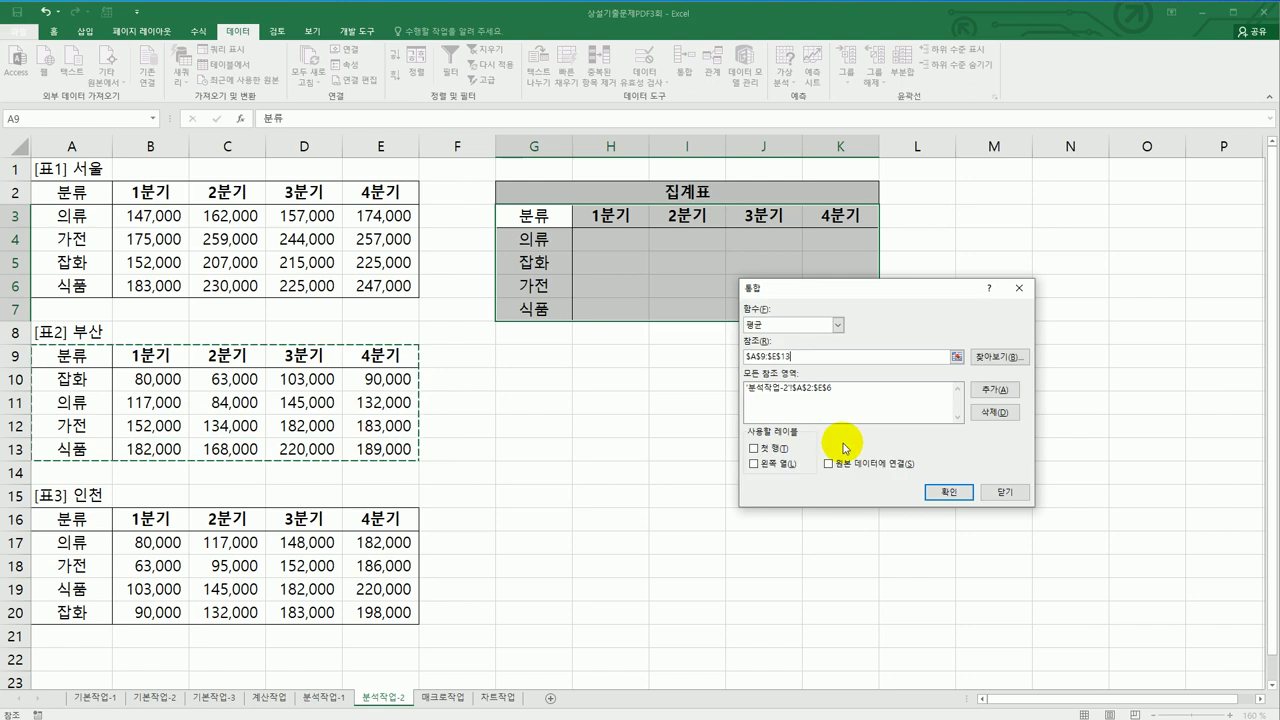
click(980, 400)
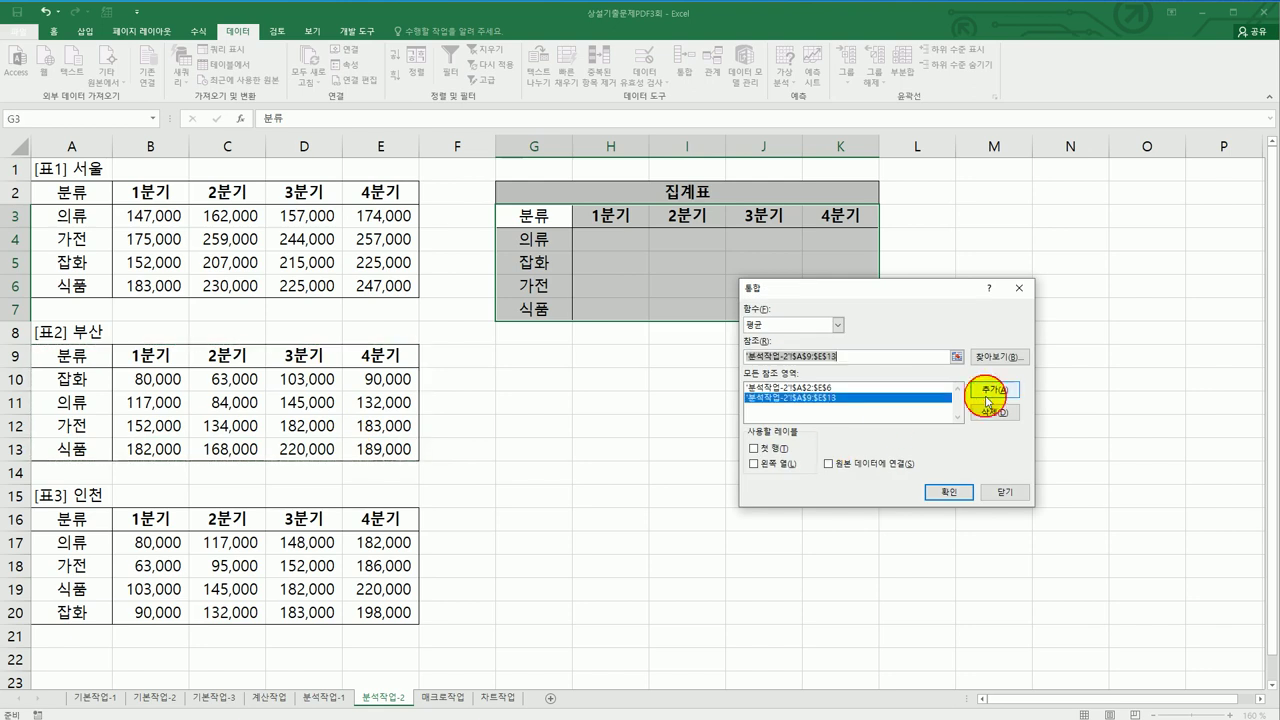
click(68, 521)
drag(68, 521, 378, 601)
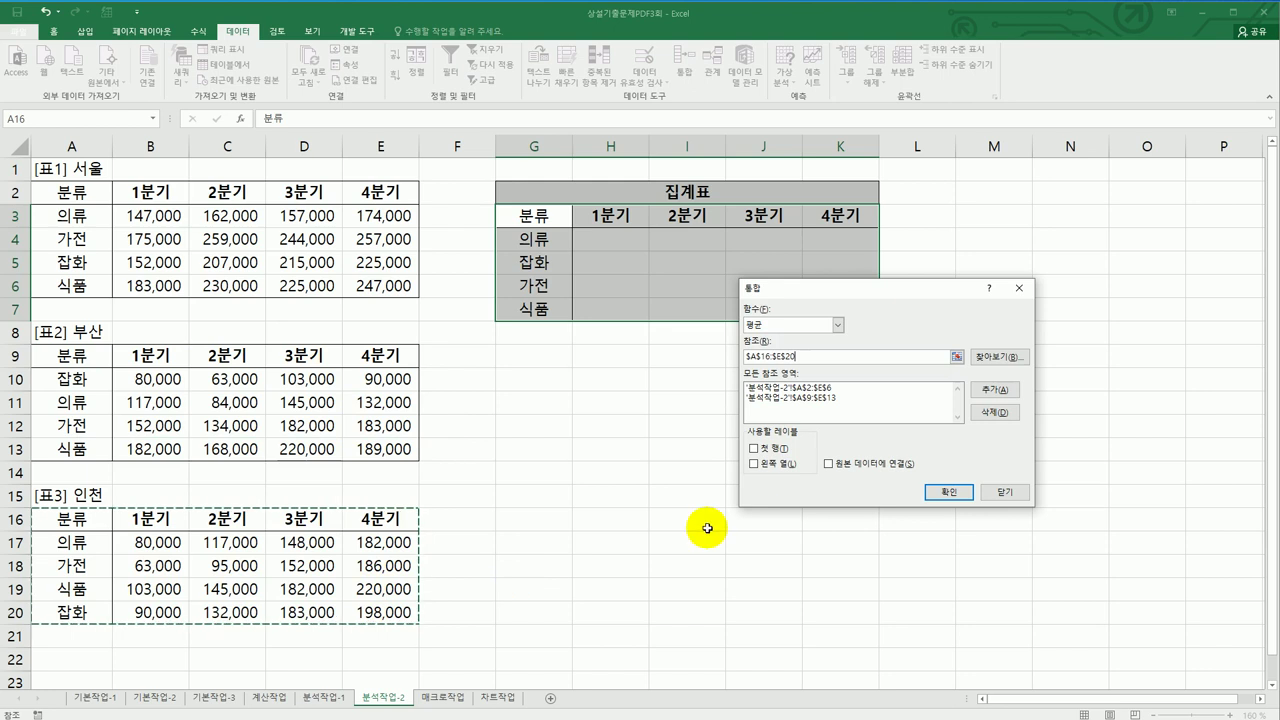
click(991, 392)
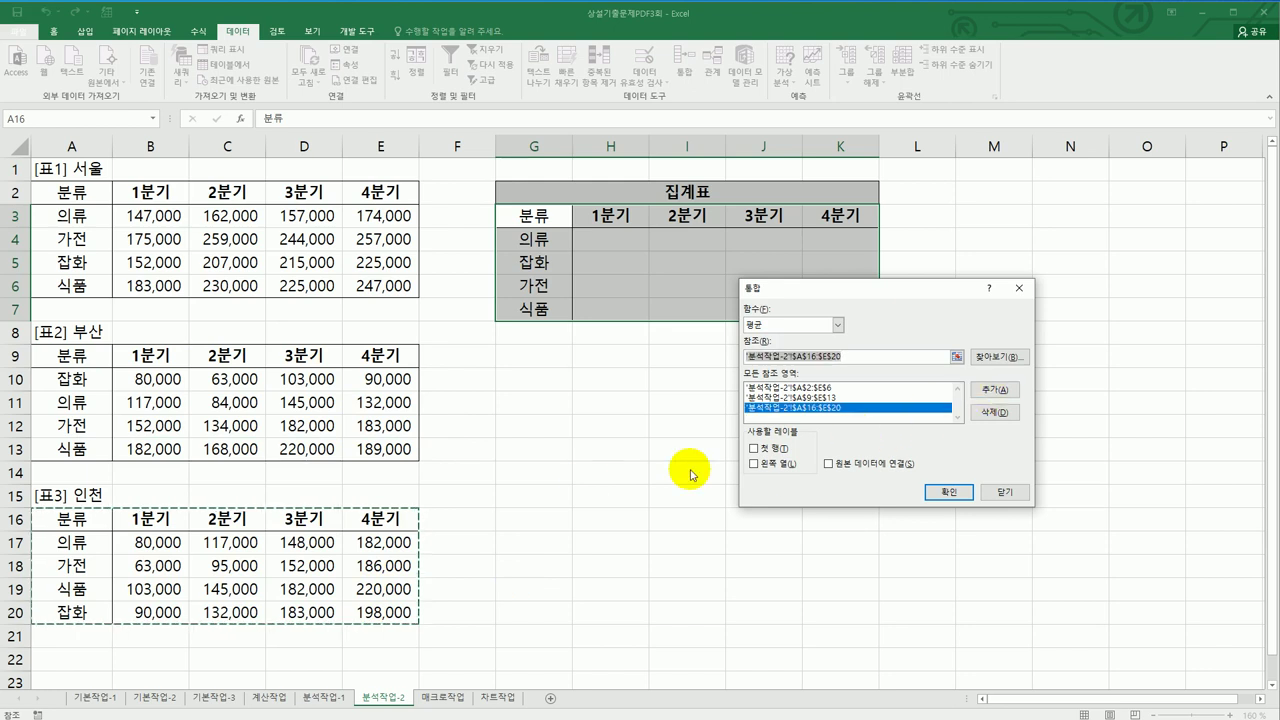
Step: Use the 첫 행 and 왼쪽 열 labels and run the consolidation
click(779, 455)
click(781, 466)
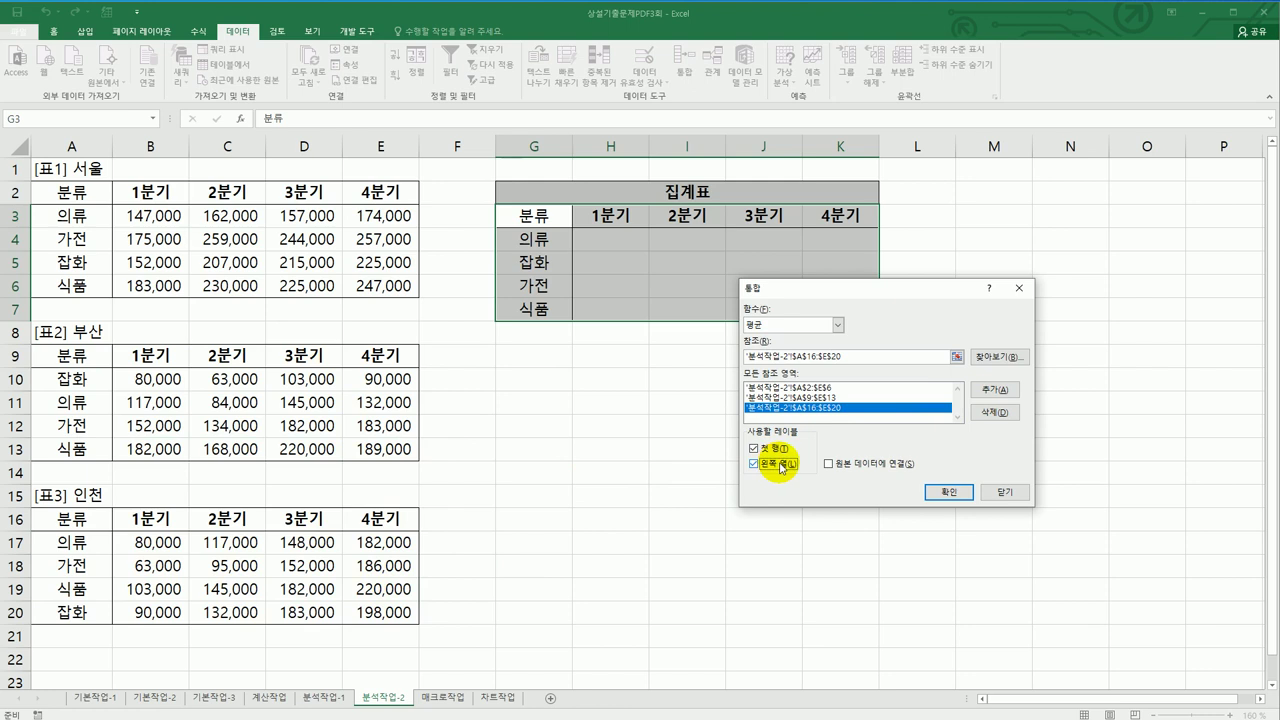
click(952, 492)
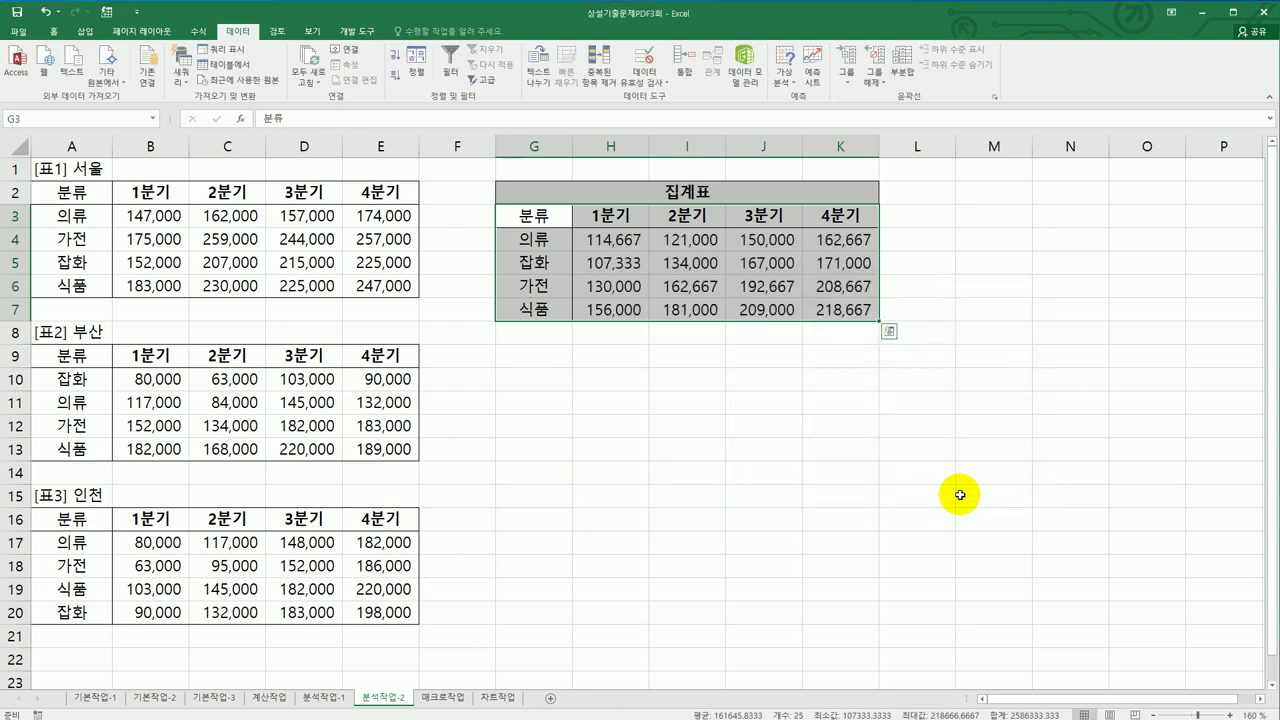
click(845, 308)
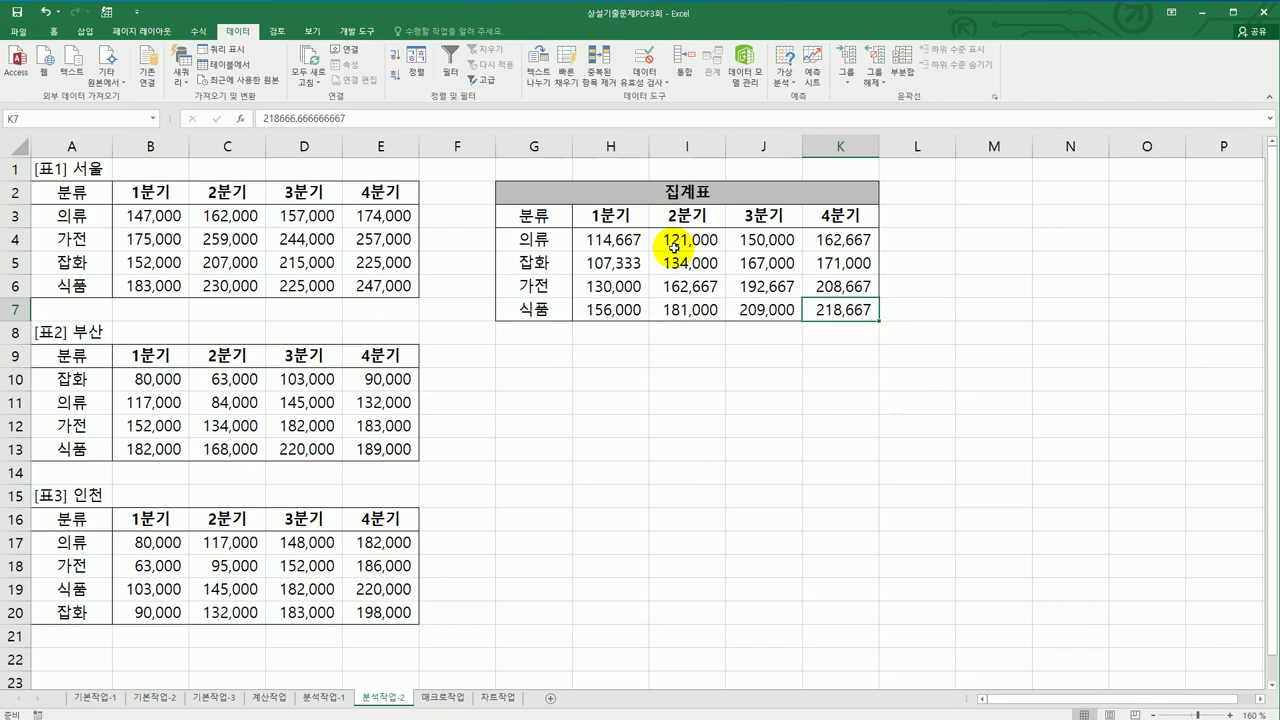
Step: On the 매크로작업 sheet, start recording a macro named 합계
click(460, 700)
click(639, 535)
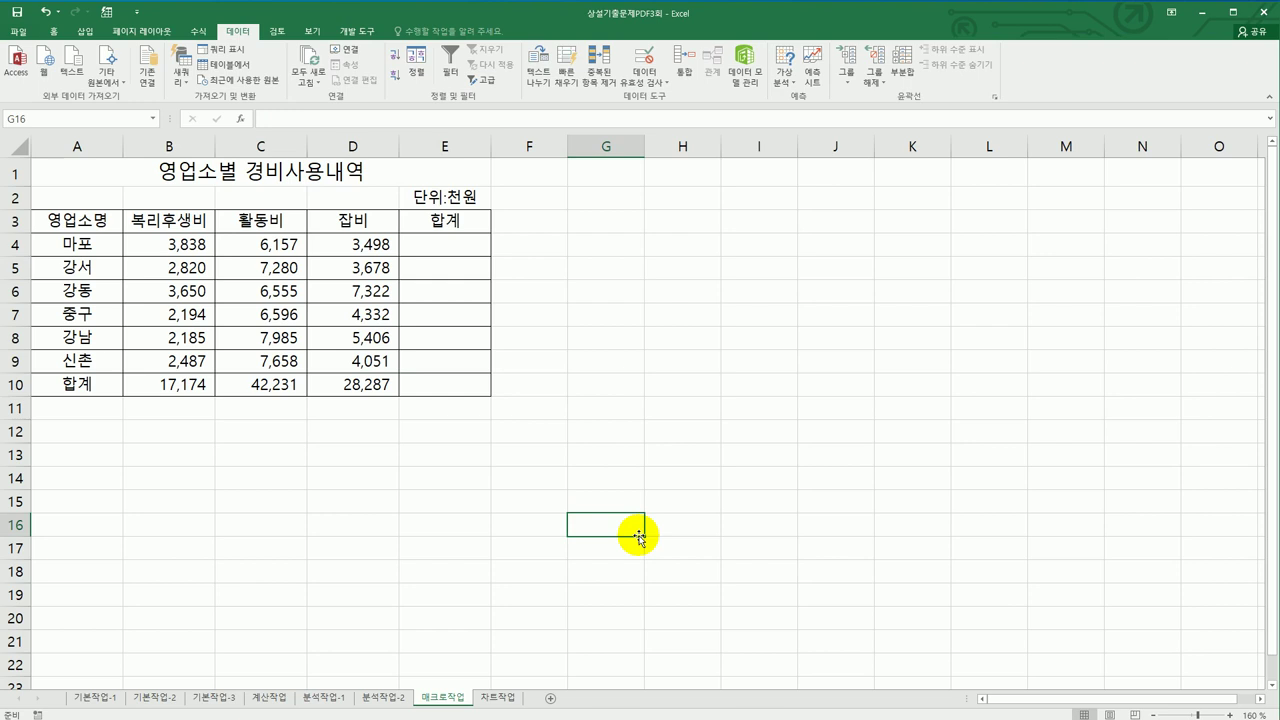
click(646, 384)
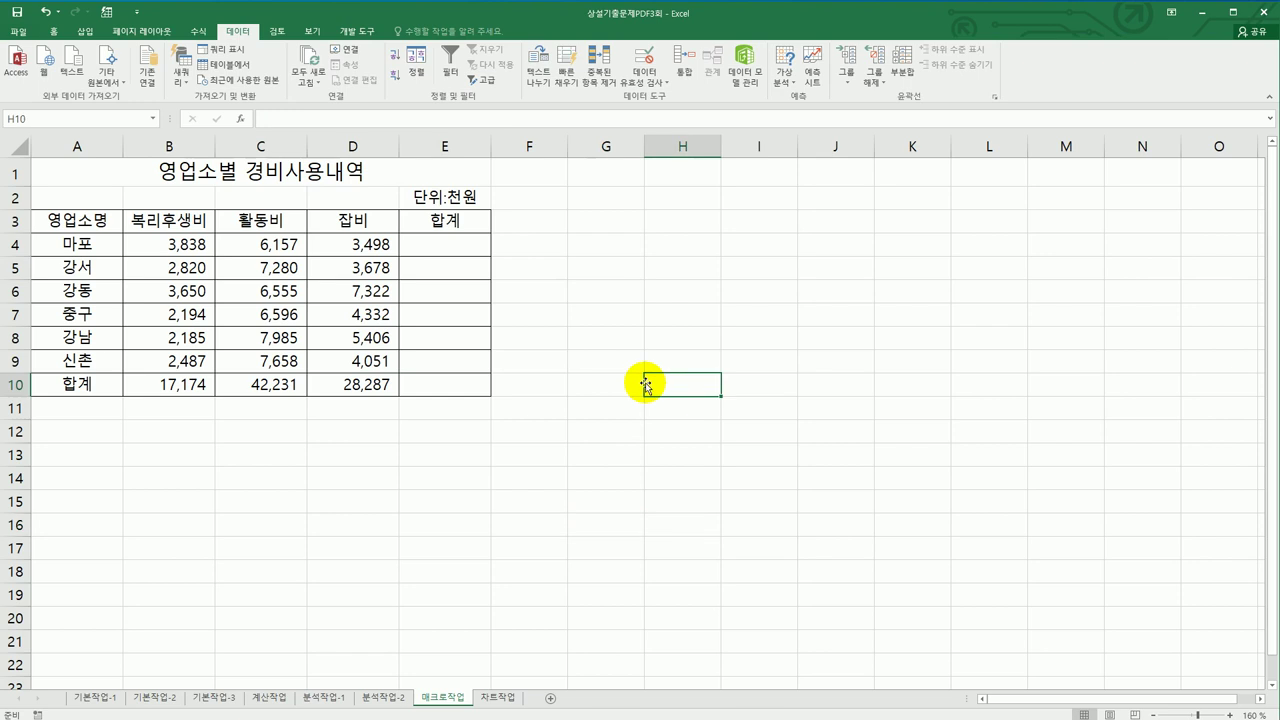
click(344, 33)
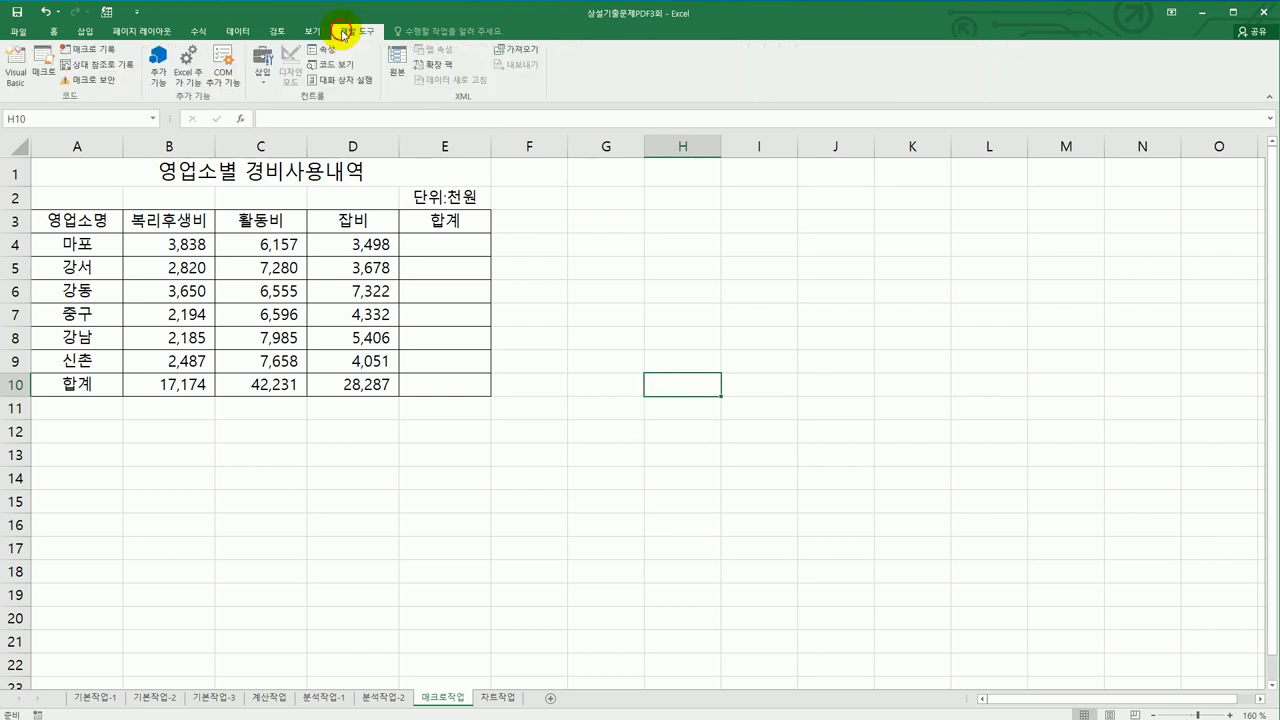
click(97, 48)
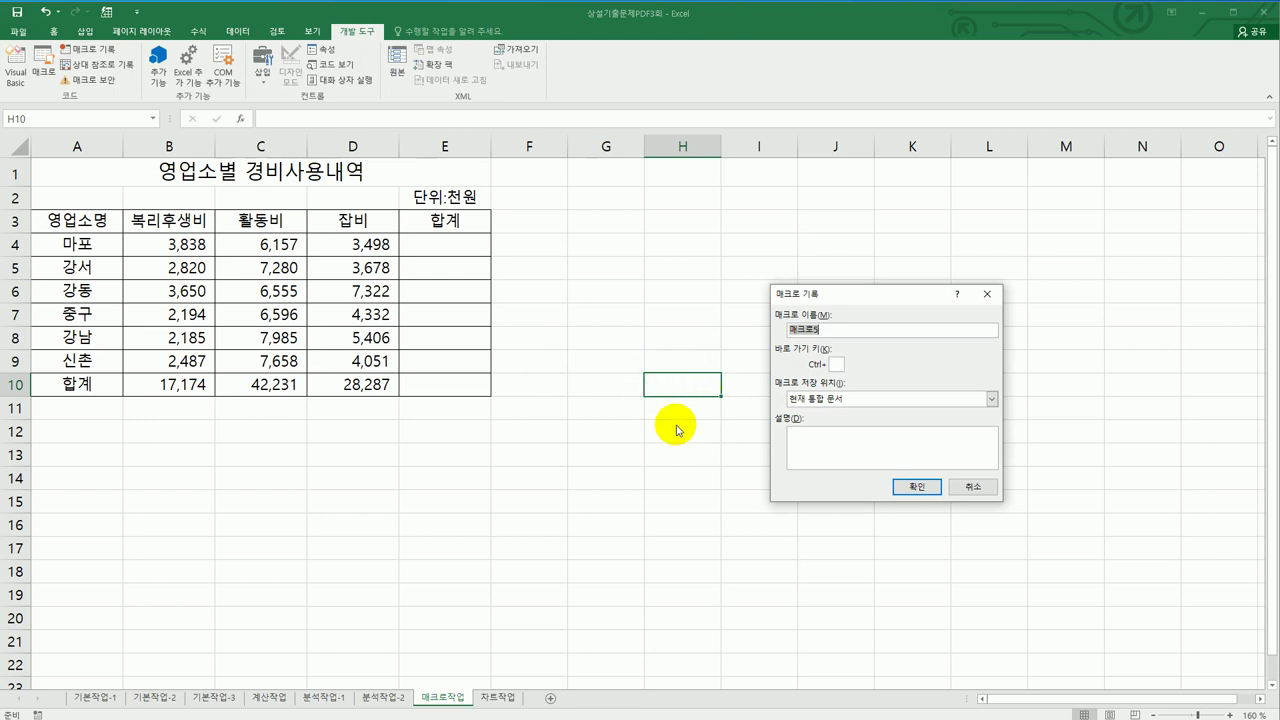
text(ㅎ)
text(합계)
click(909, 490)
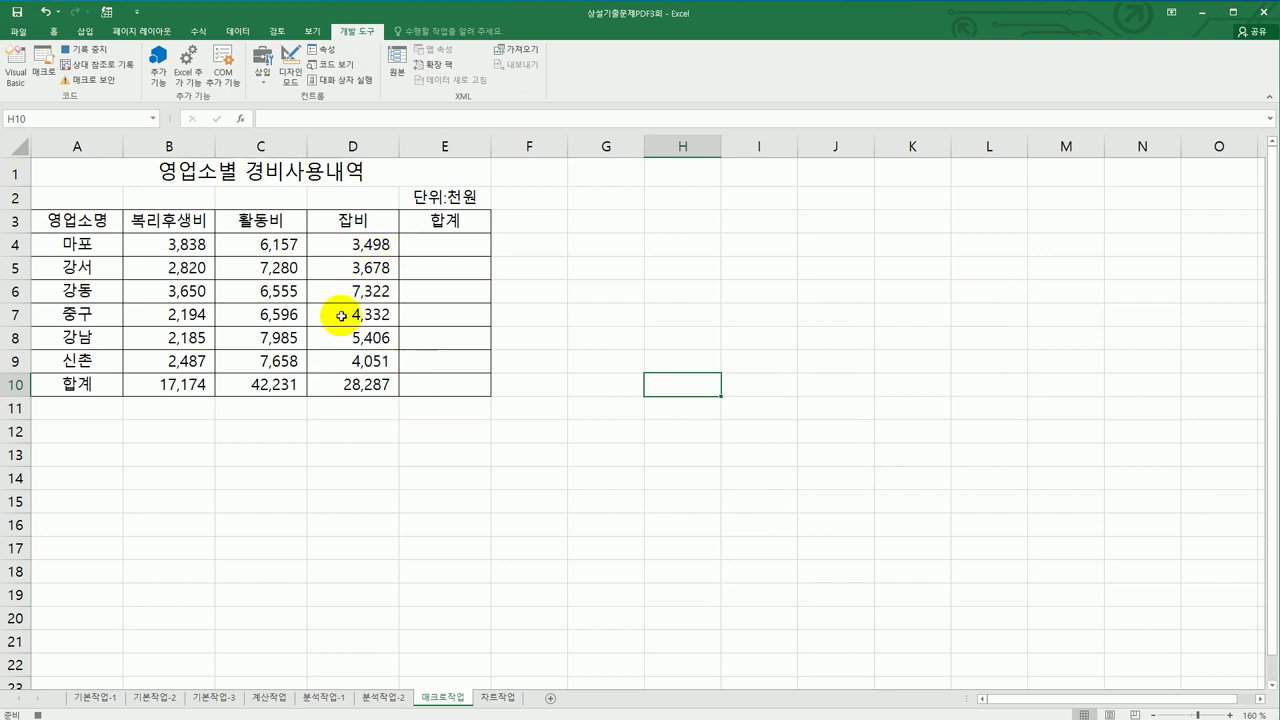
Step: Fill the 합계 column E4:E10 by auto-summing the range B4:E10, and stop recording the macro
drag(178, 240, 432, 391)
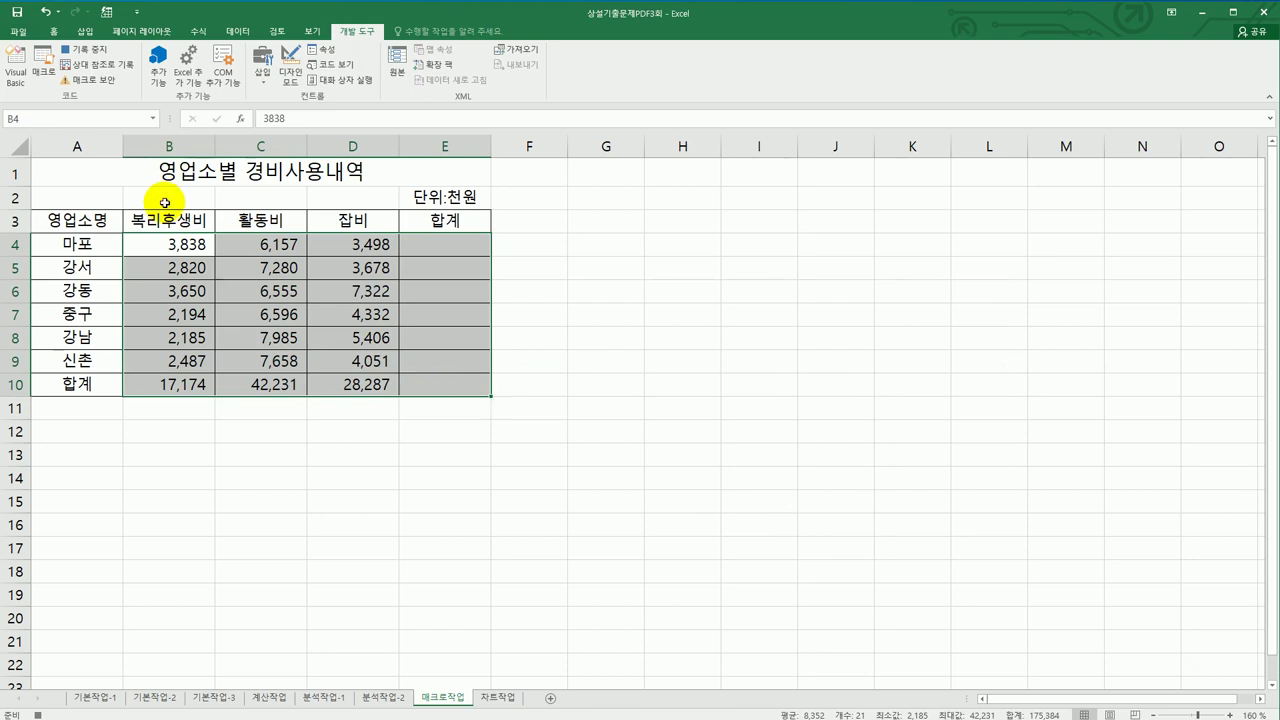
click(195, 31)
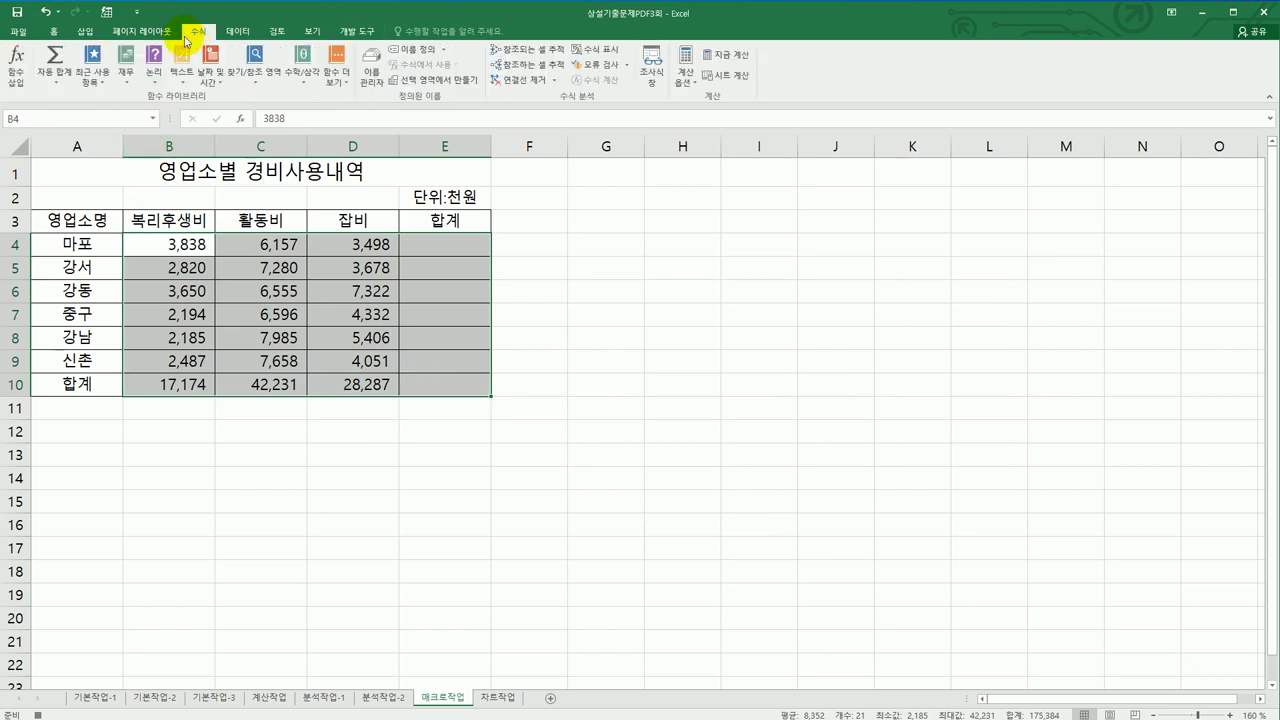
click(57, 78)
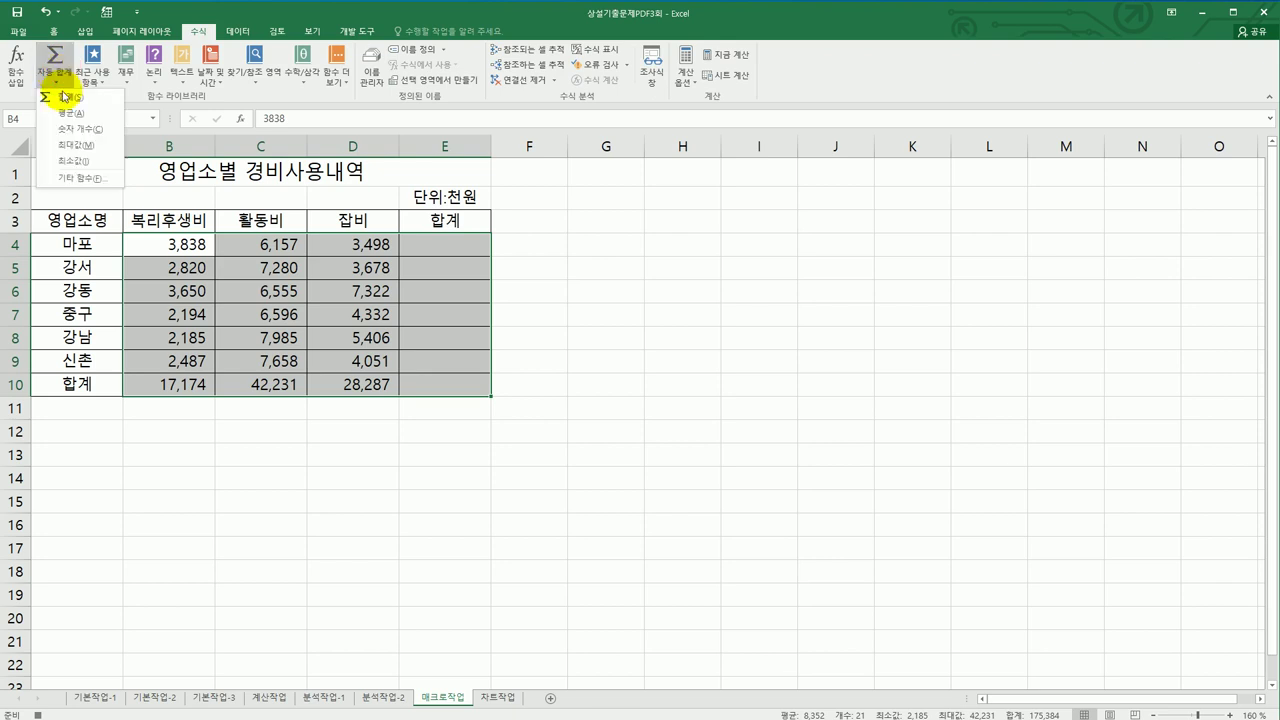
click(65, 97)
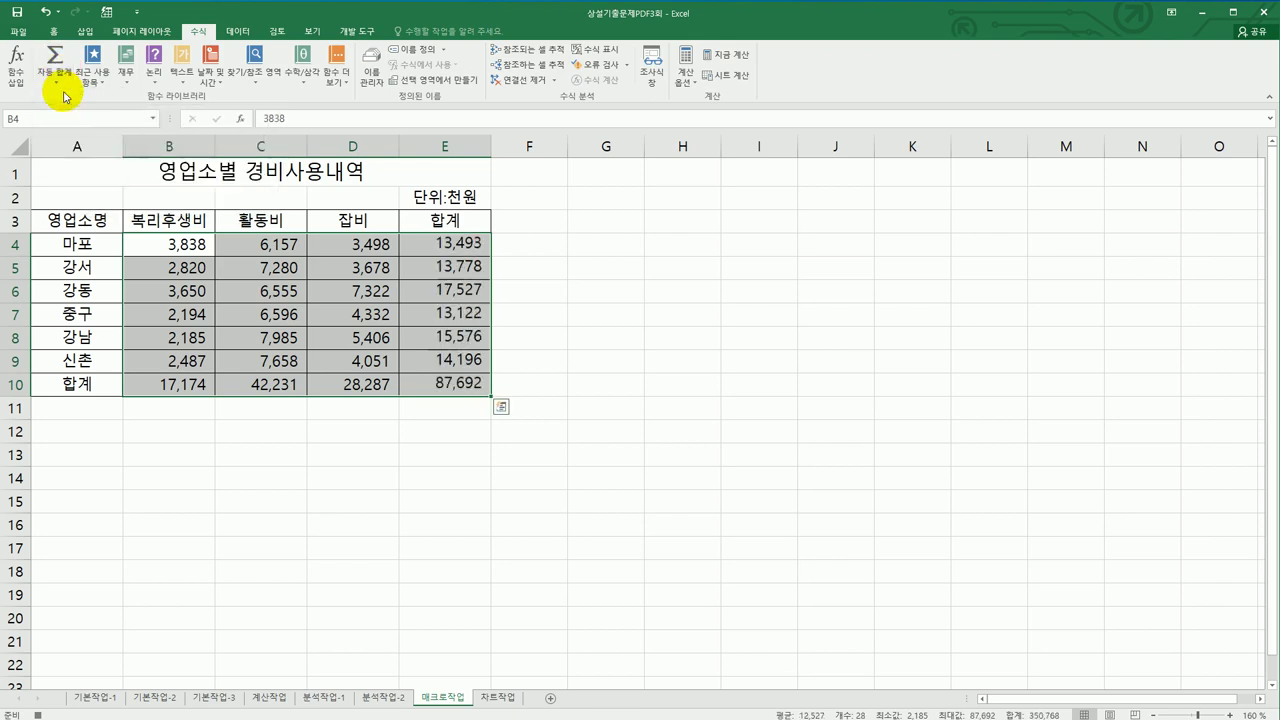
click(455, 243)
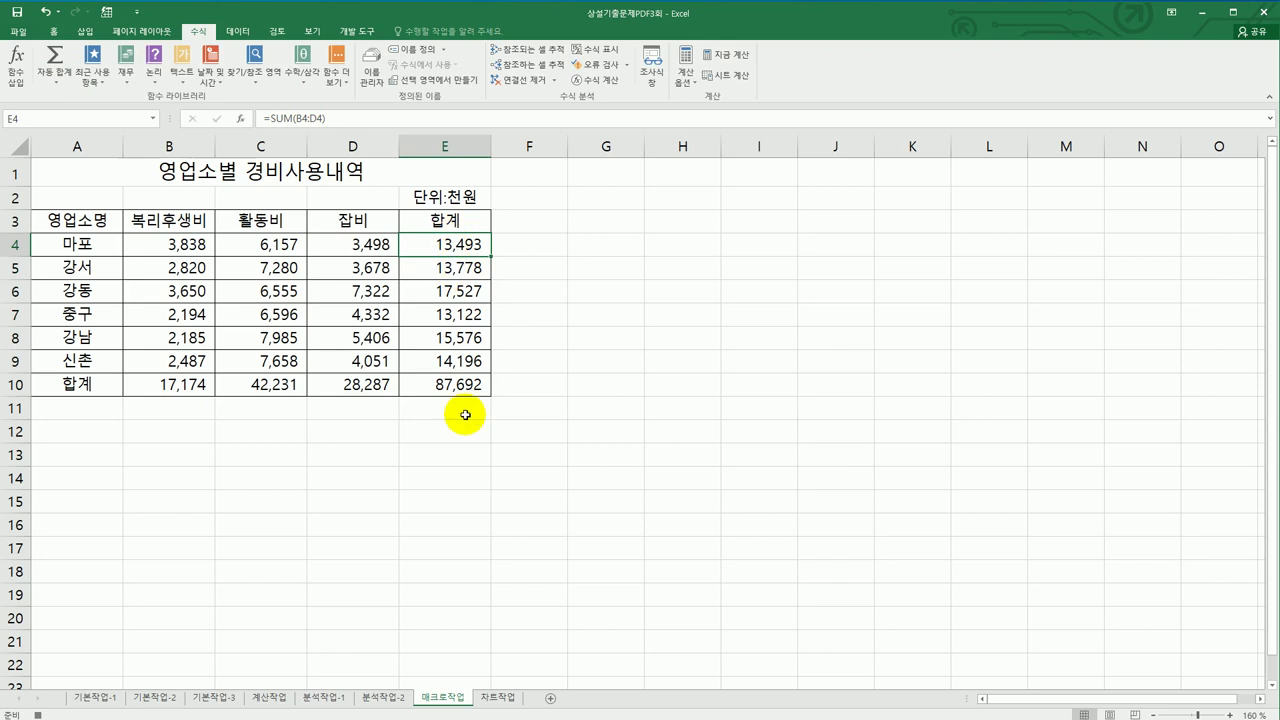
click(368, 36)
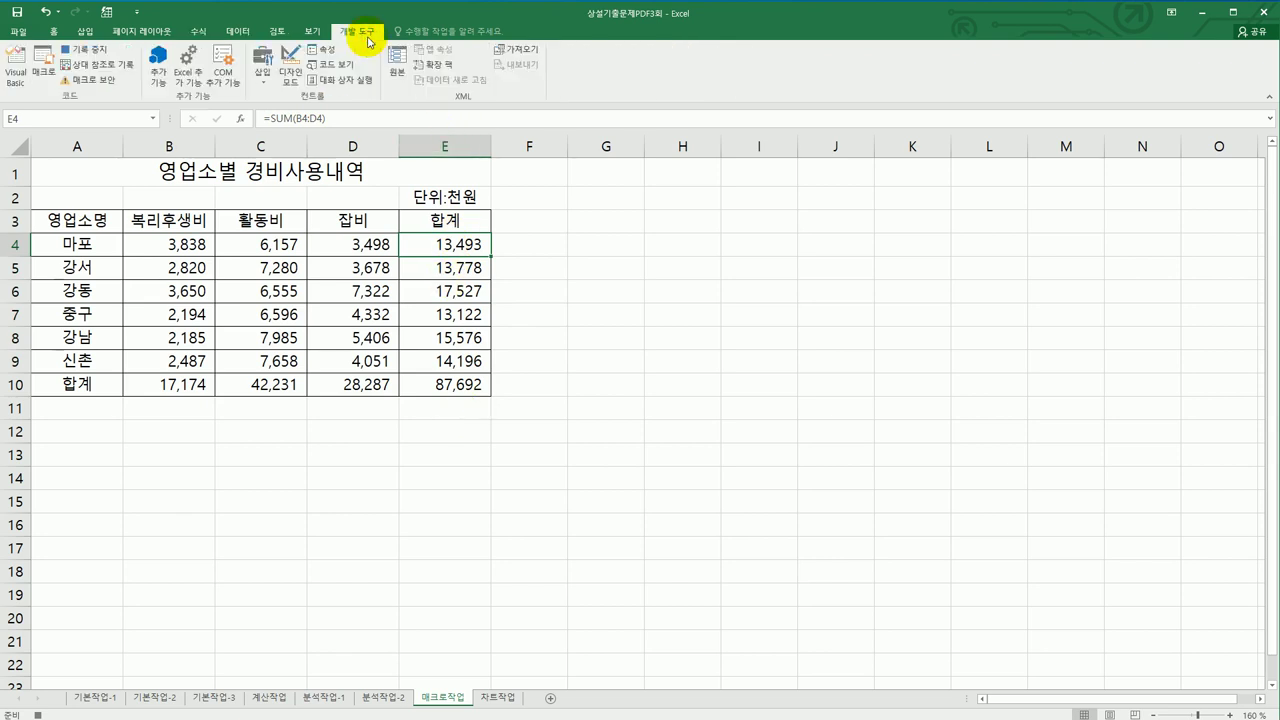
click(623, 425)
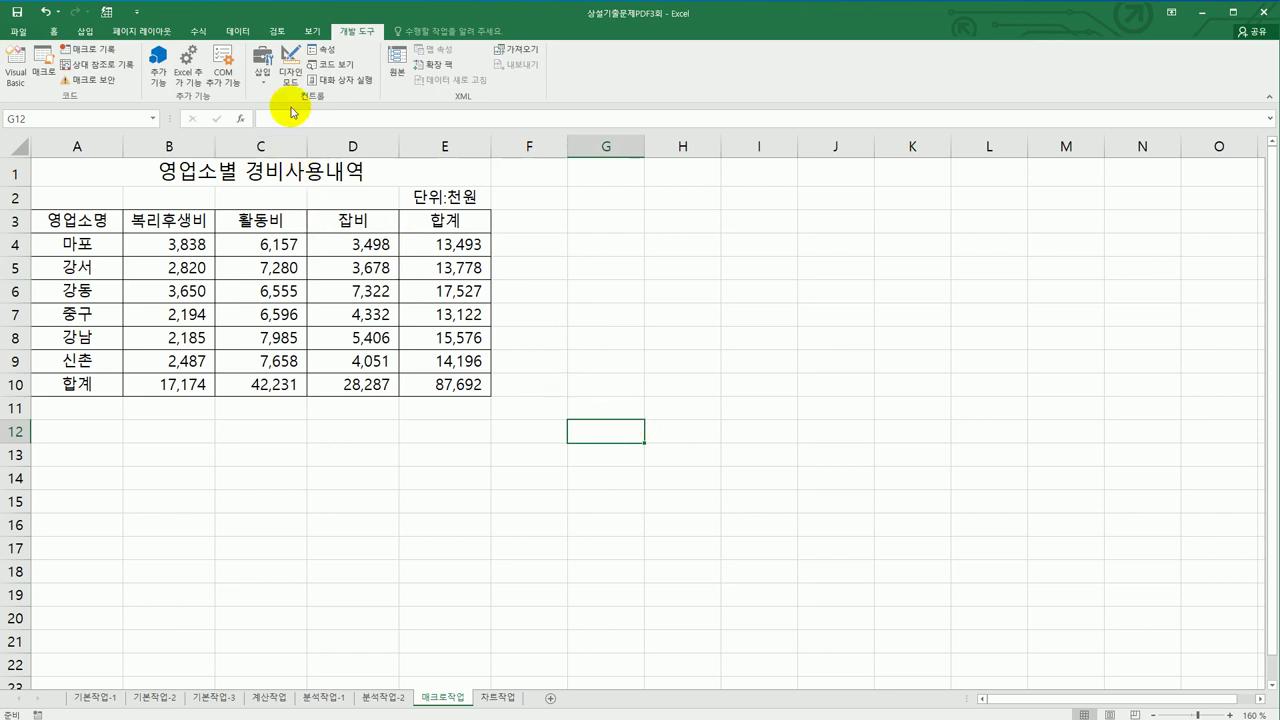
Step: Insert a form control button over G3:H4 and assign the 합계 macro to it
click(266, 80)
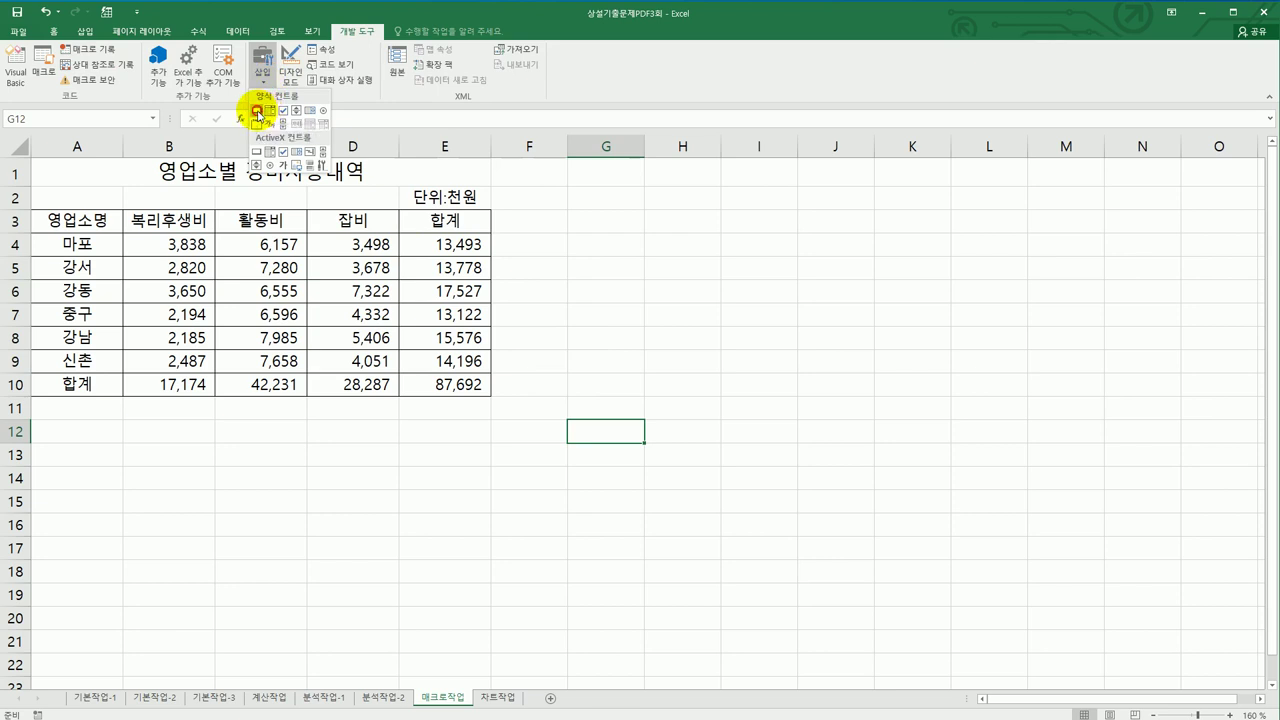
click(257, 112)
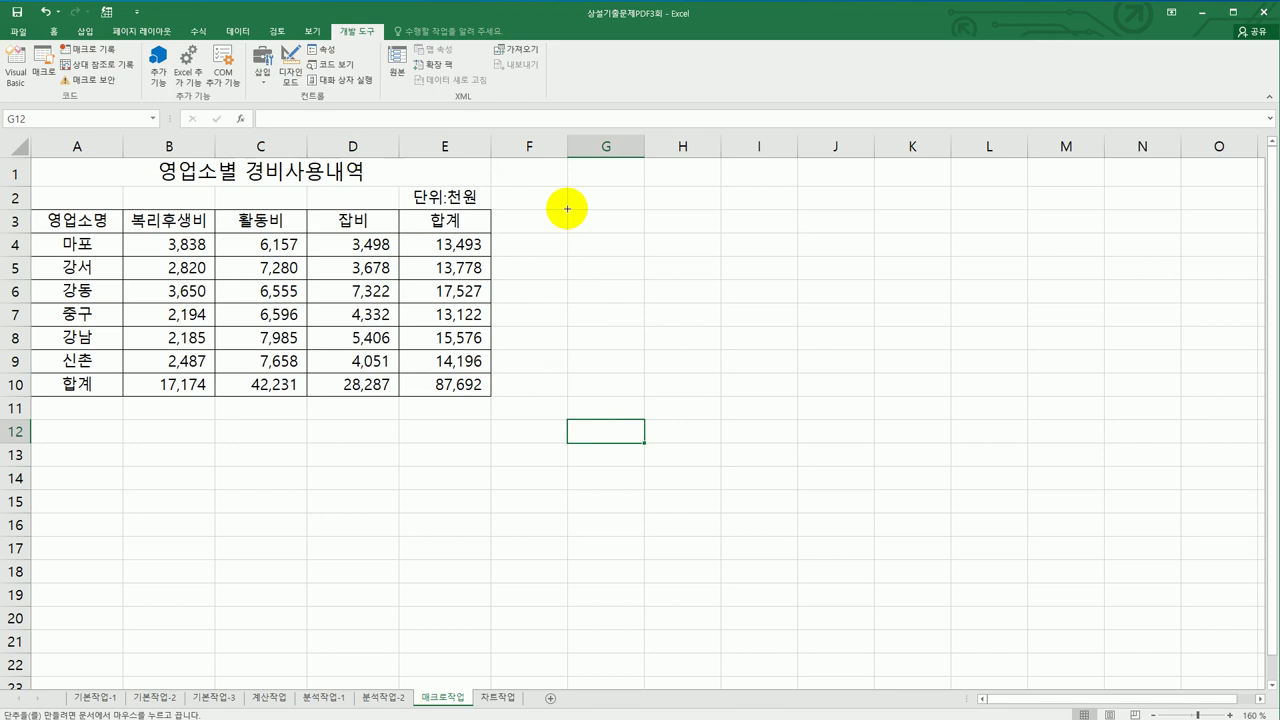
drag(569, 207, 695, 250)
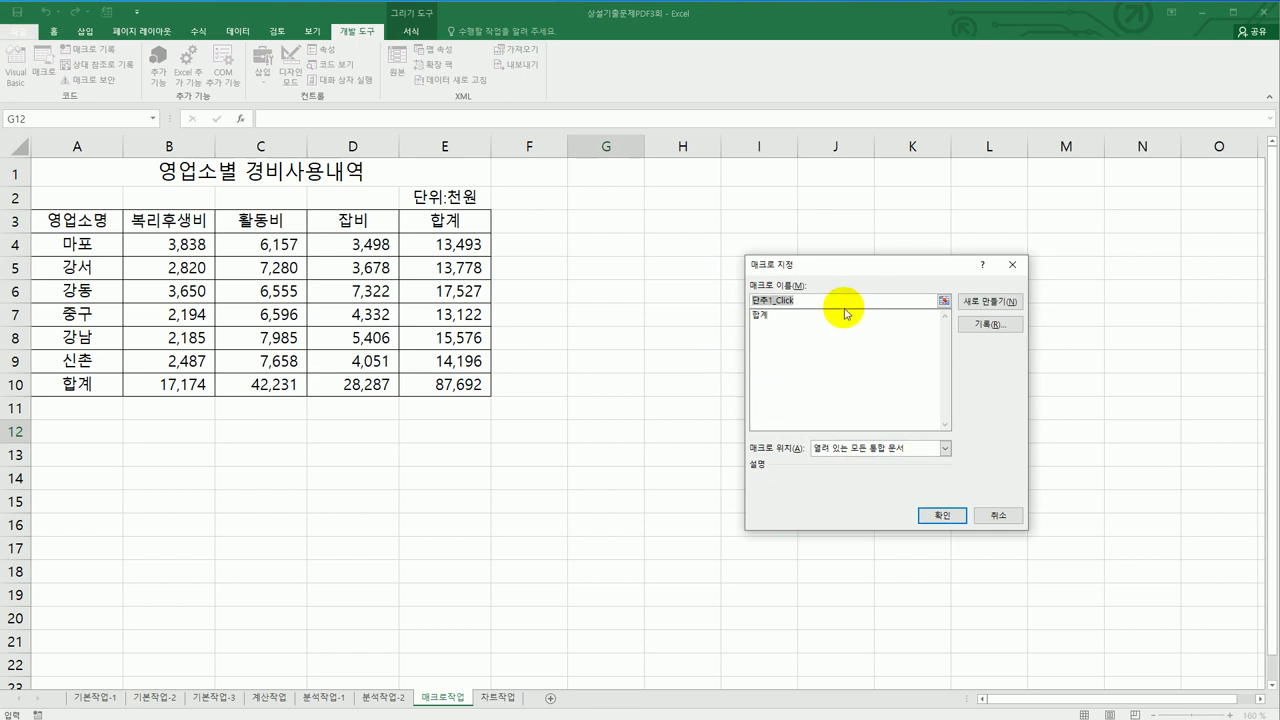
click(758, 317)
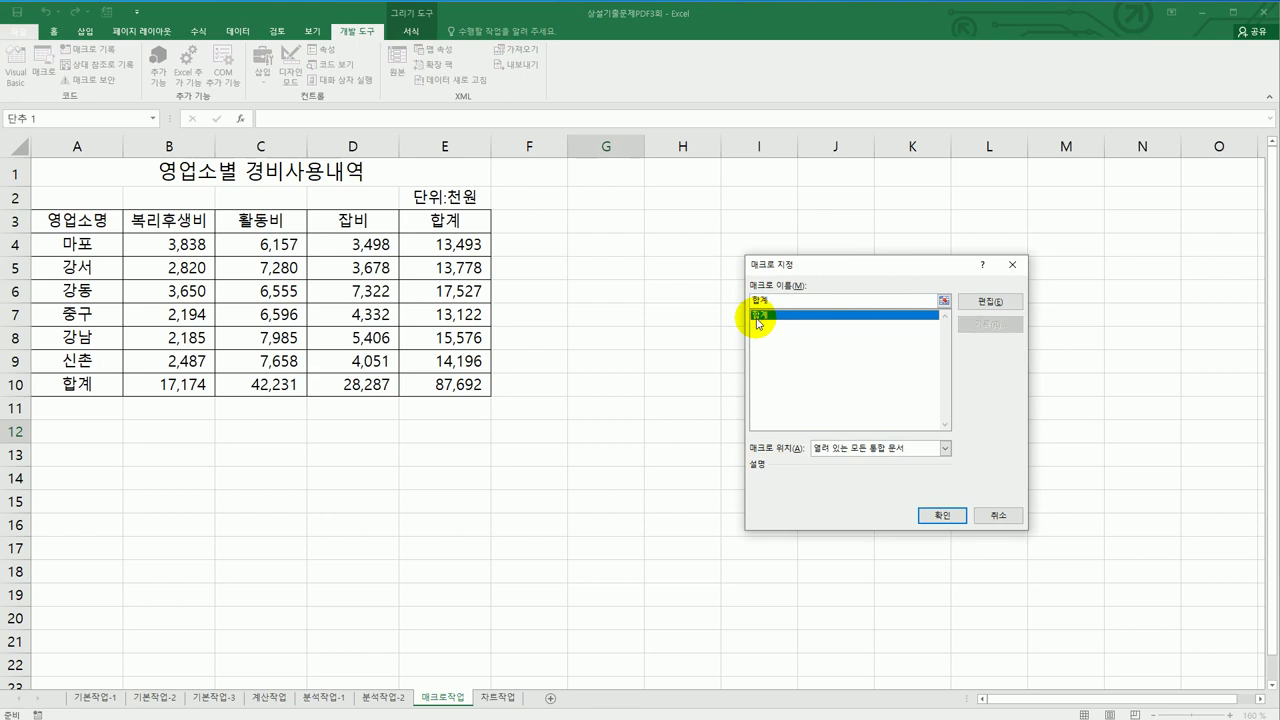
click(955, 516)
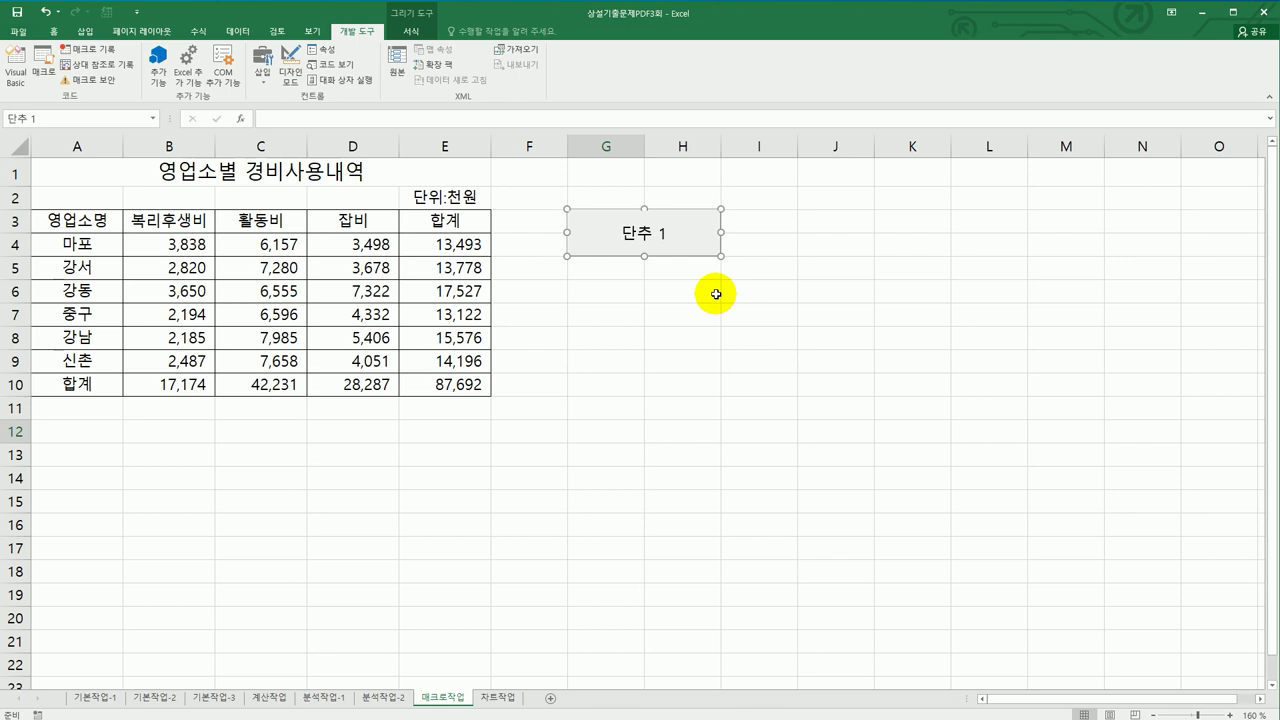
Step: Change the caption of the form control button over G3:H4 to 합계
text(합계)
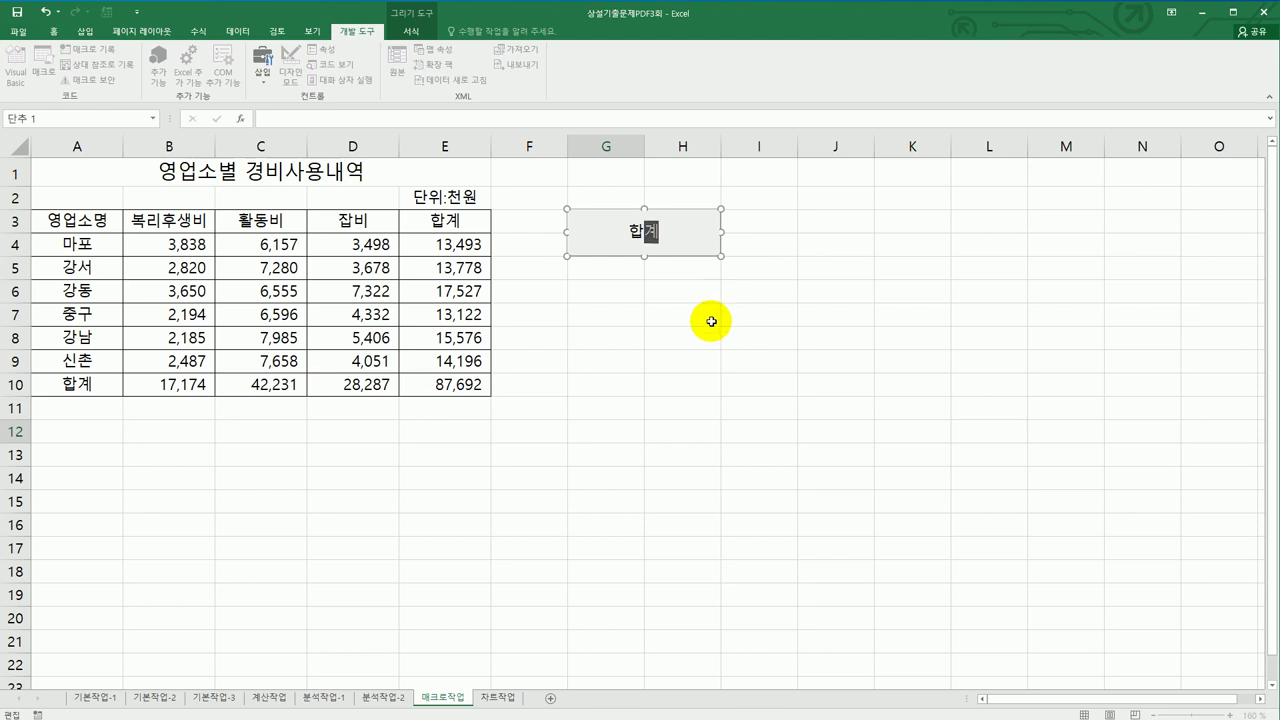
click(711, 330)
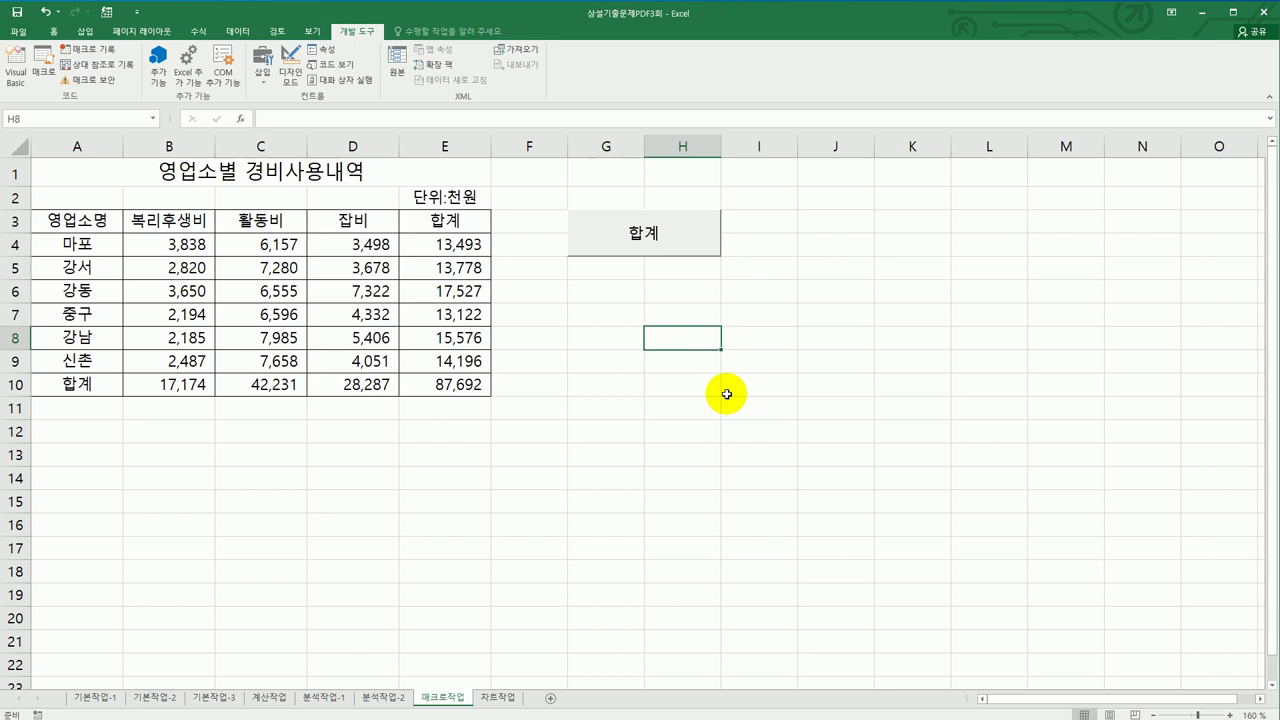
click(907, 366)
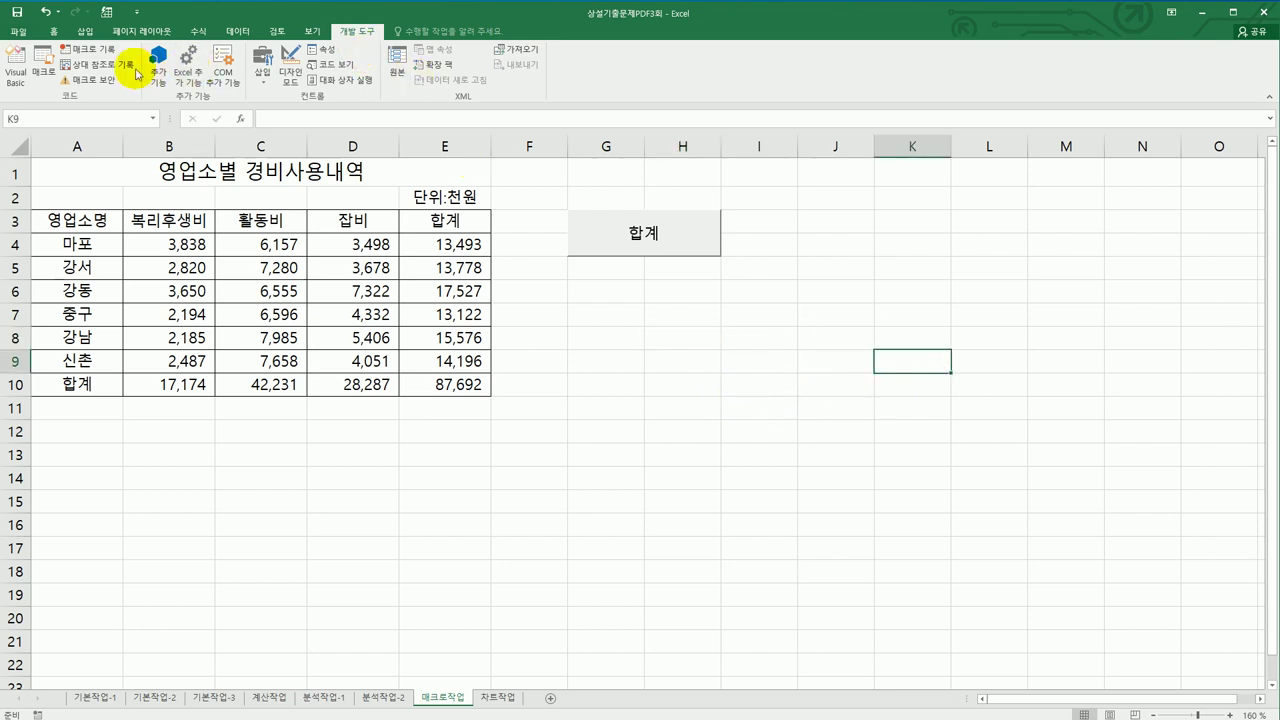
Step: Start recording a new macro named 통화 in the current workbook
click(95, 50)
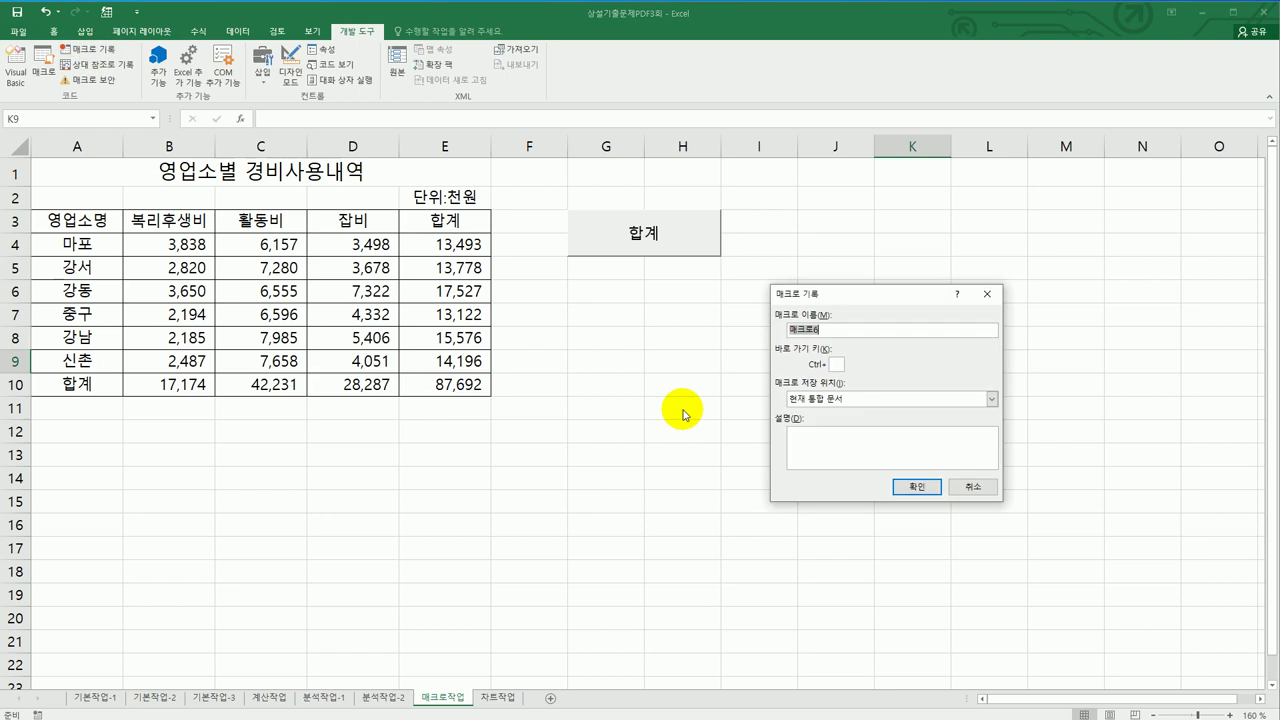
text(통합)
click(915, 488)
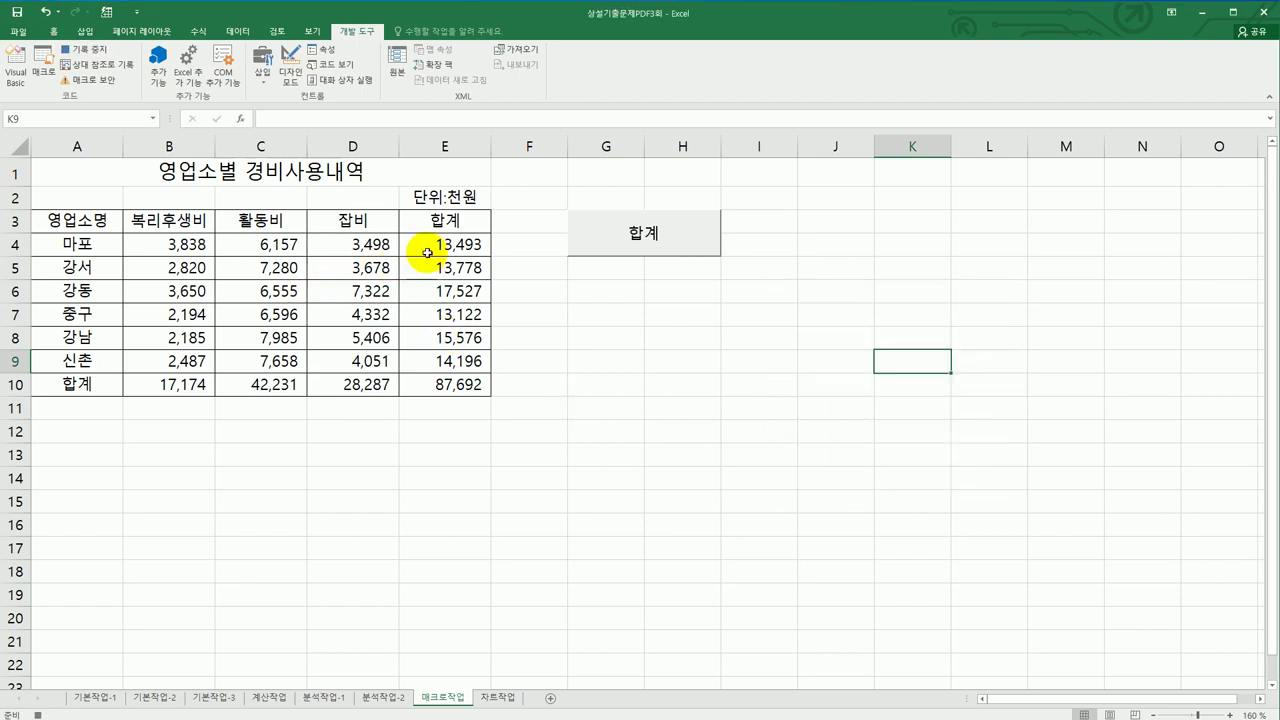
Step: Apply the 통화 number format to E4:E10 and B10:D10, and stop recording the macro
drag(427, 253, 441, 386)
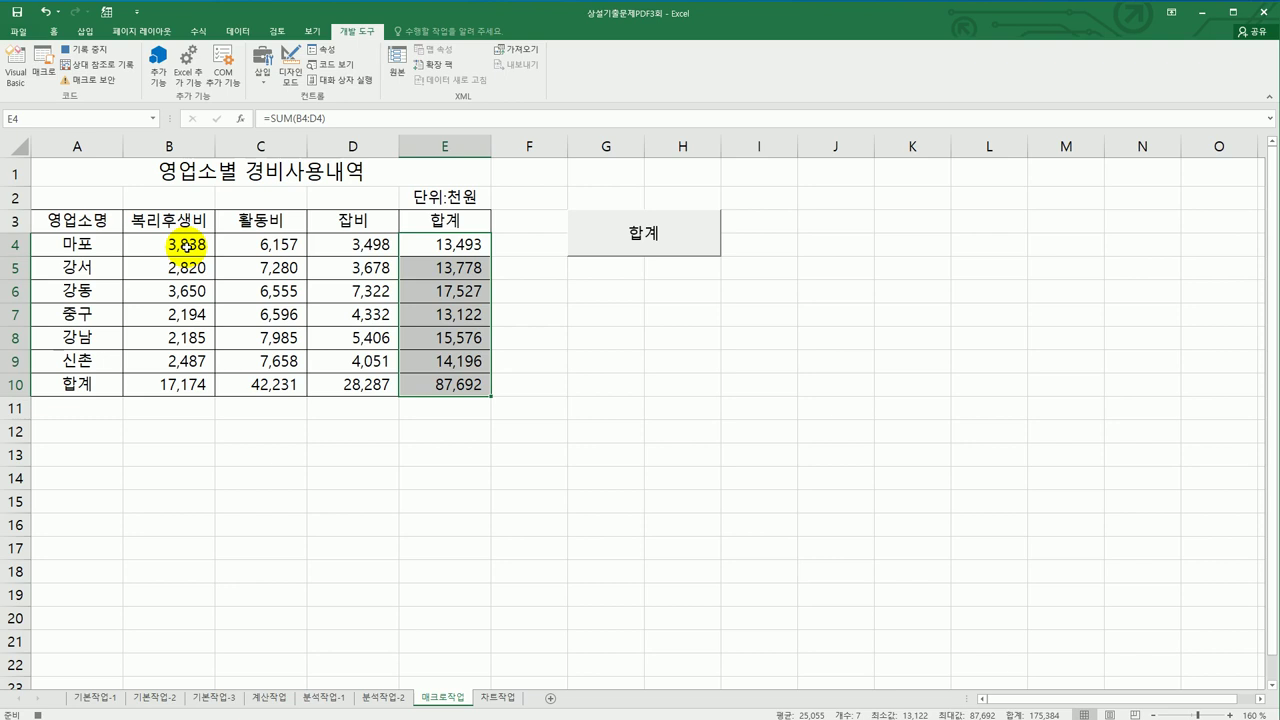
drag(190, 382, 326, 384)
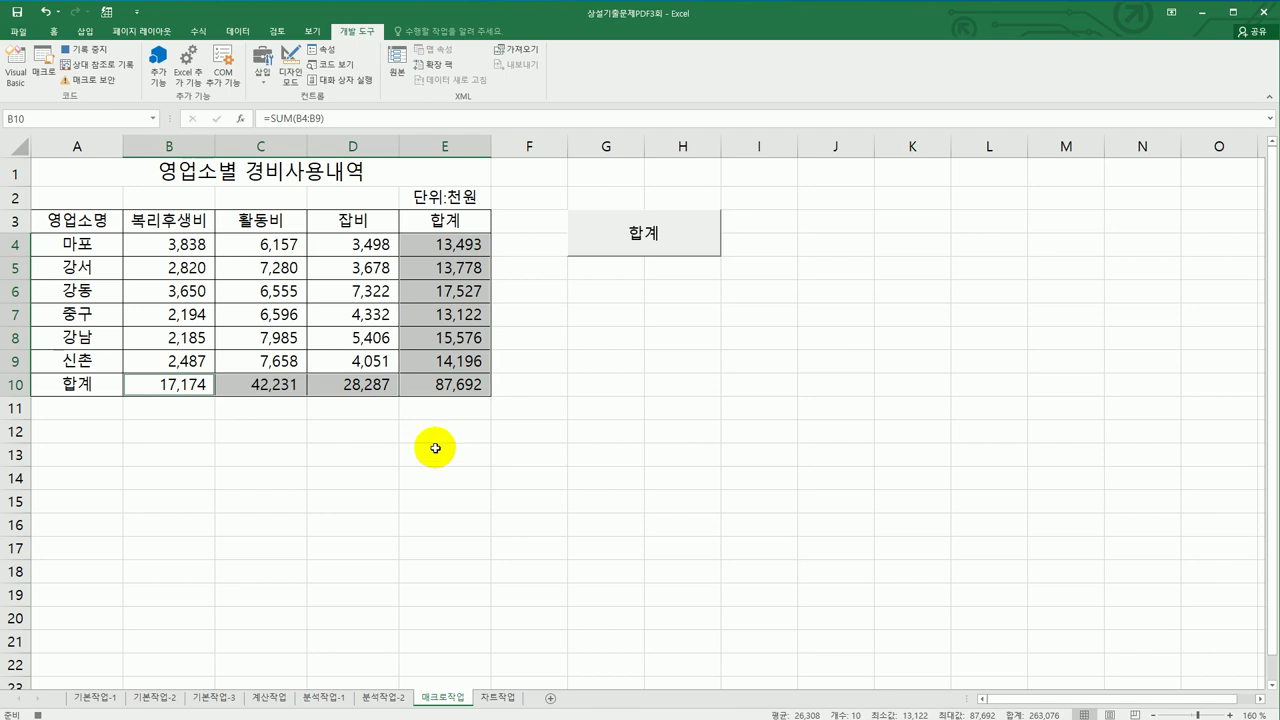
click(54, 31)
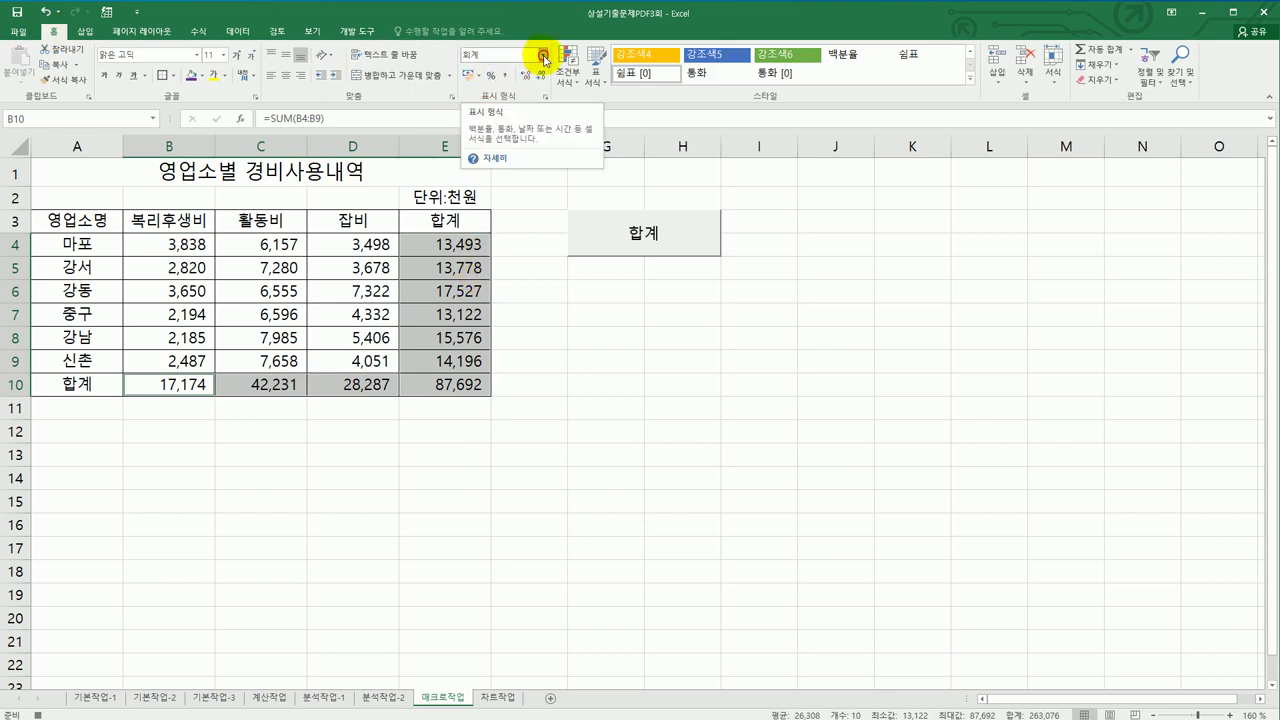
click(541, 58)
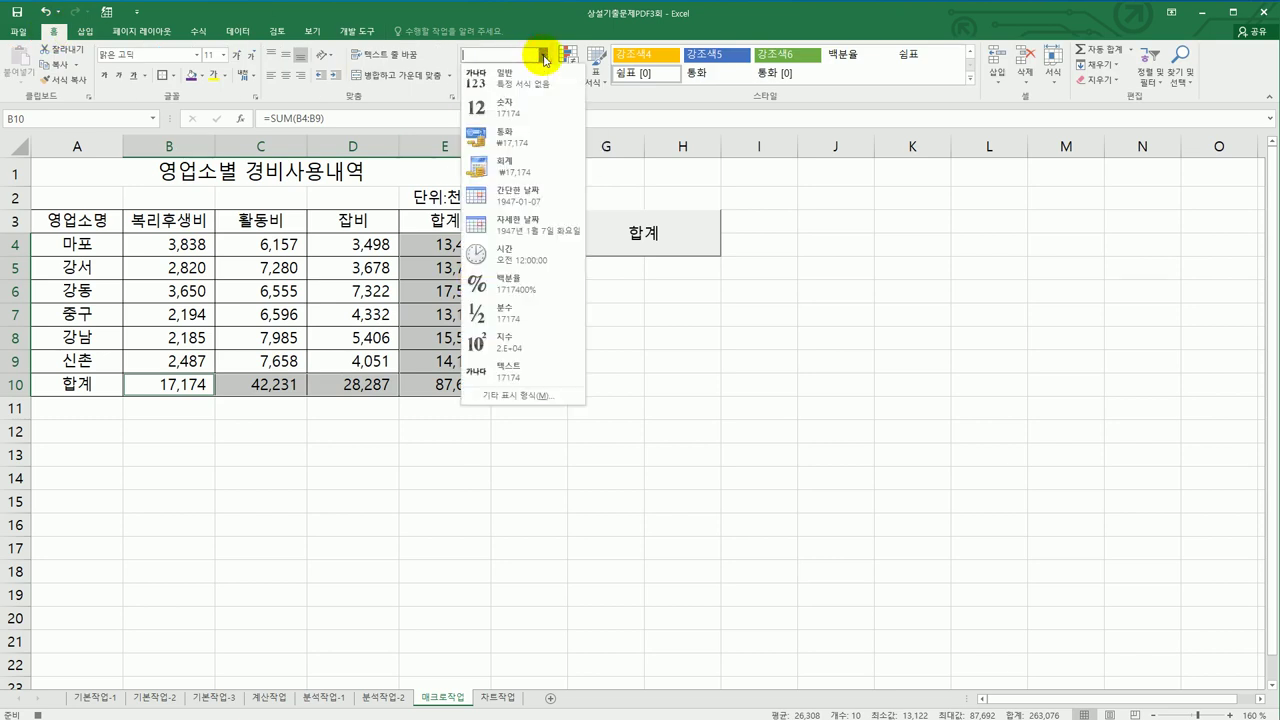
click(514, 150)
click(478, 390)
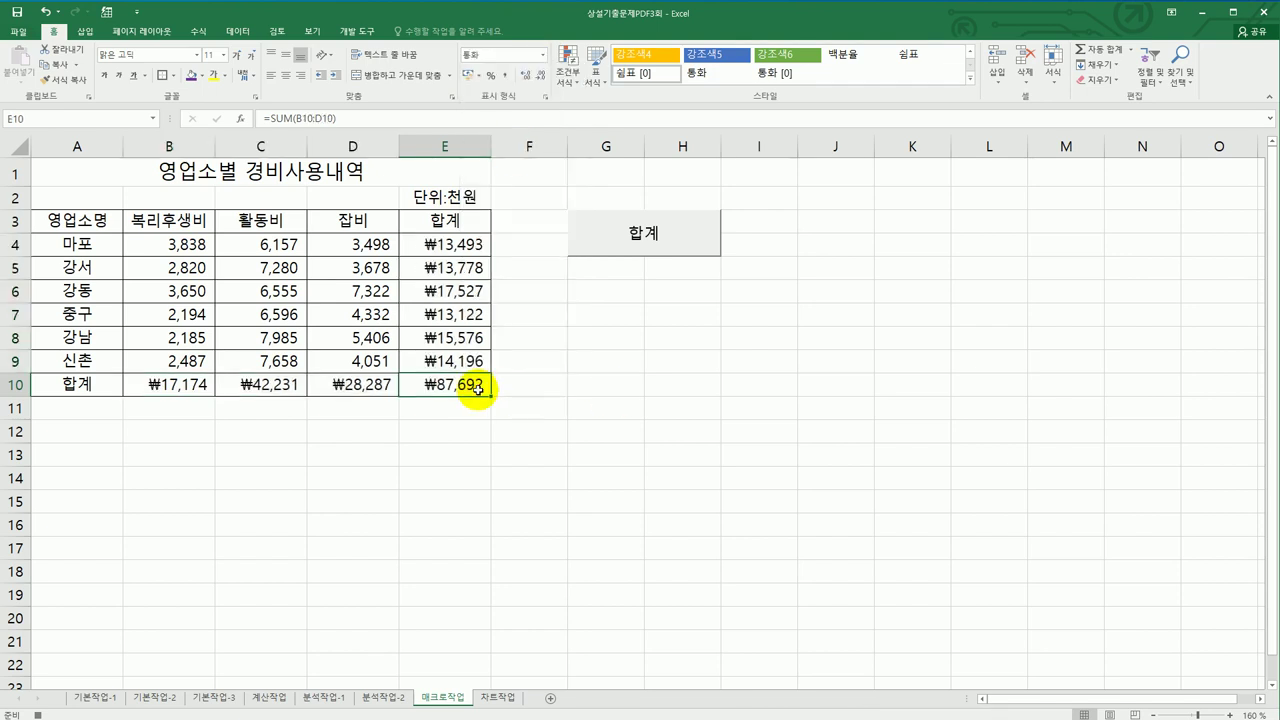
click(365, 30)
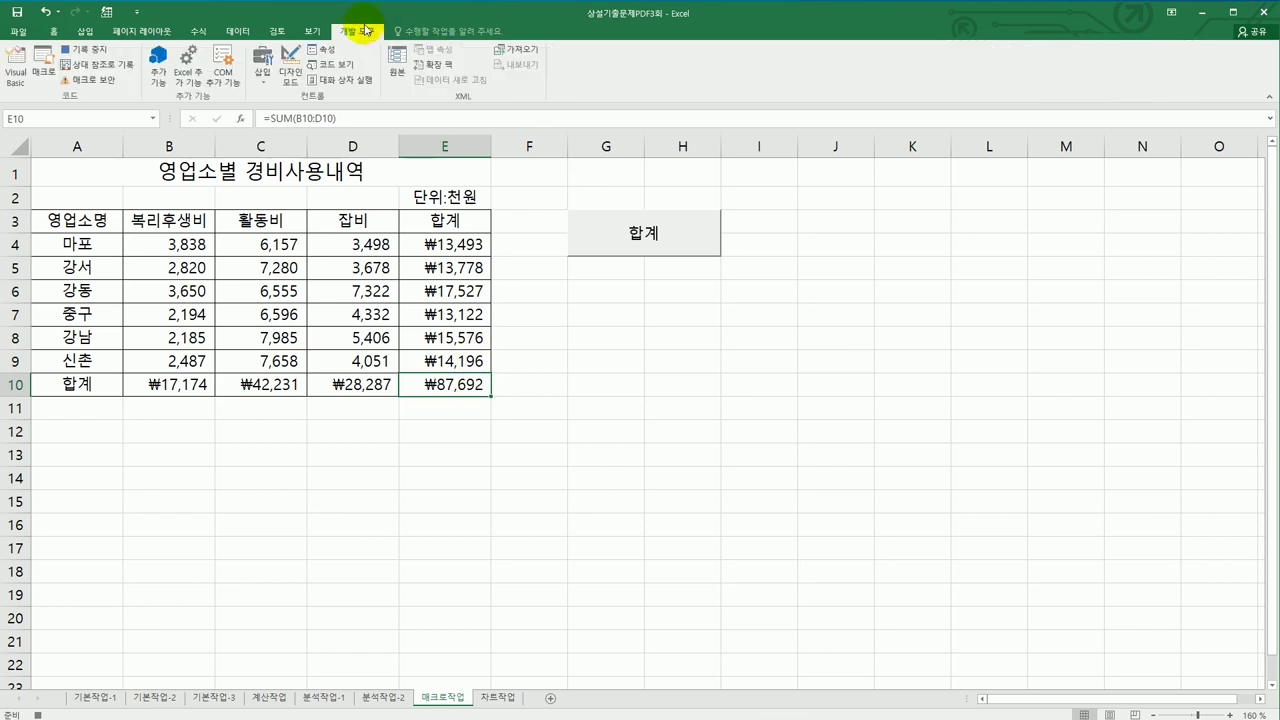
click(552, 499)
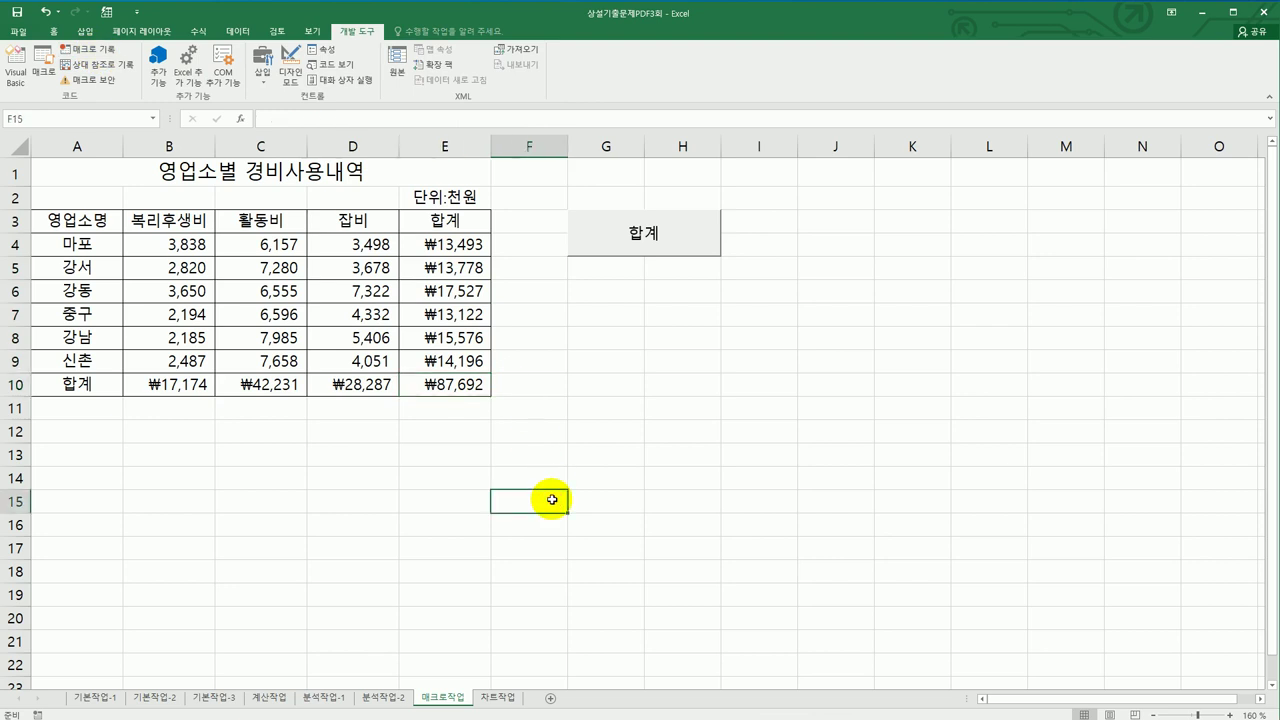
Step: Draw a rounded rectangle over G6:H7 and label it 통화
click(88, 36)
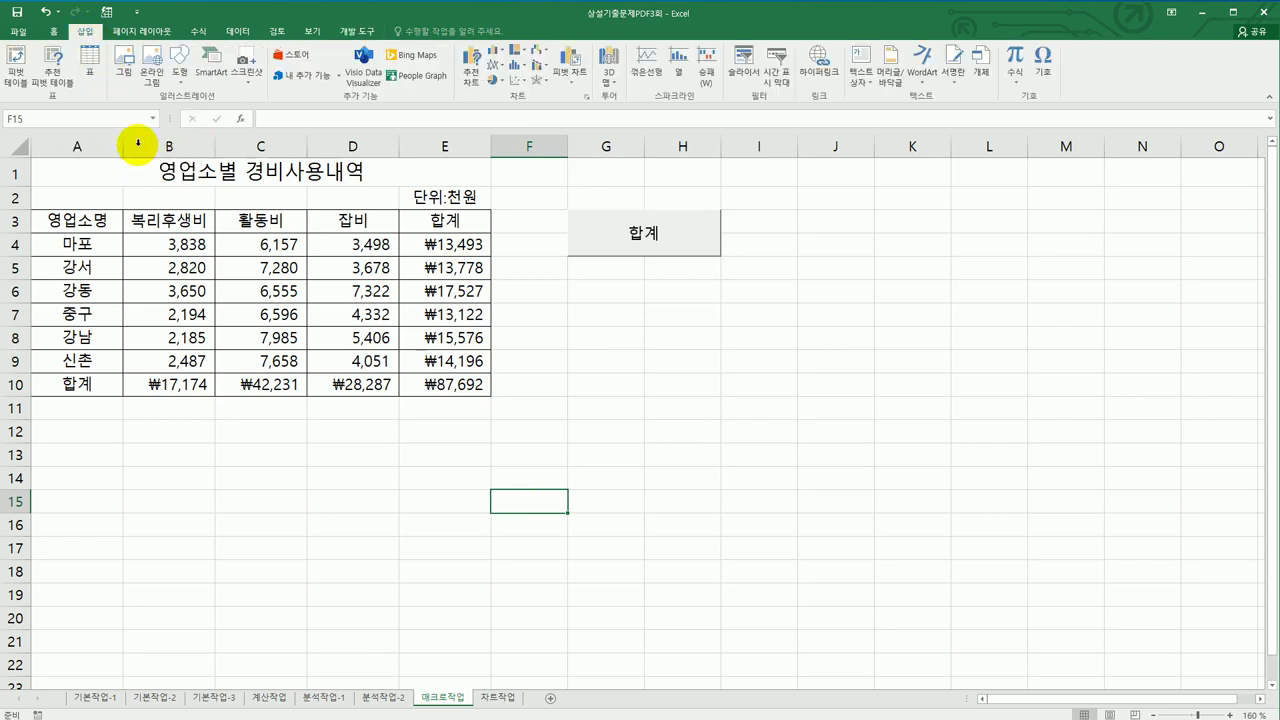
click(182, 80)
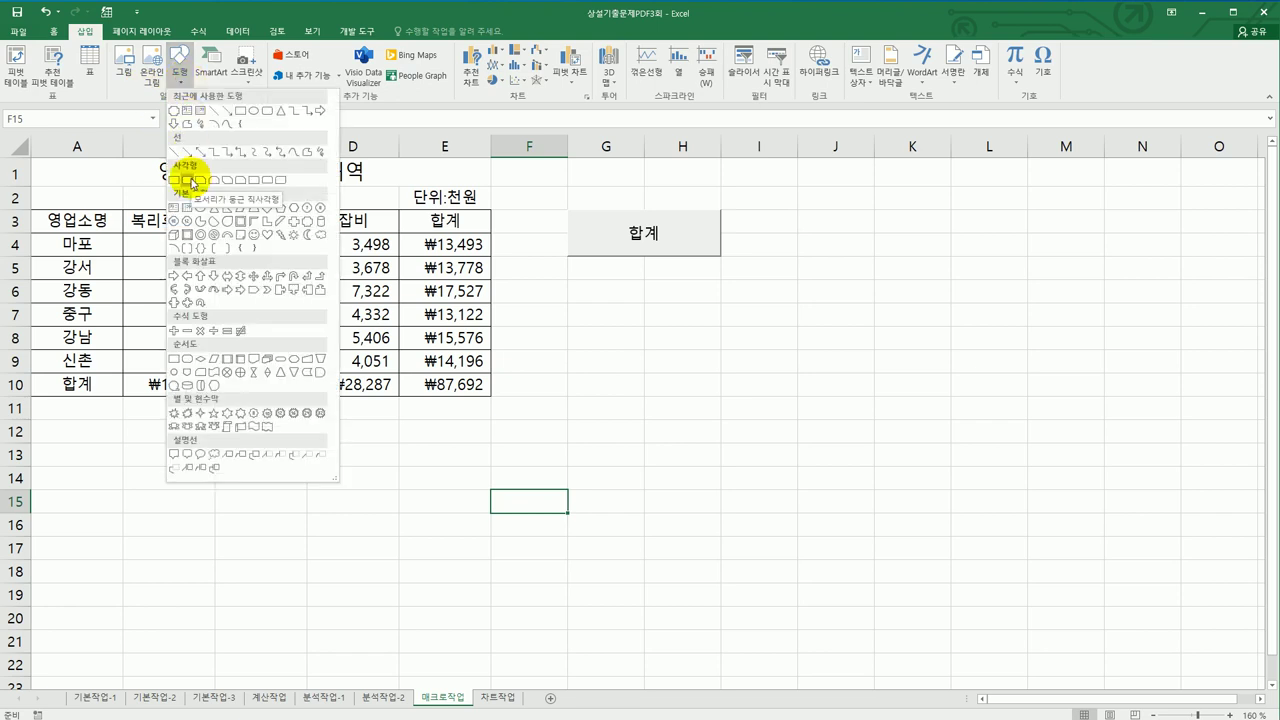
click(191, 182)
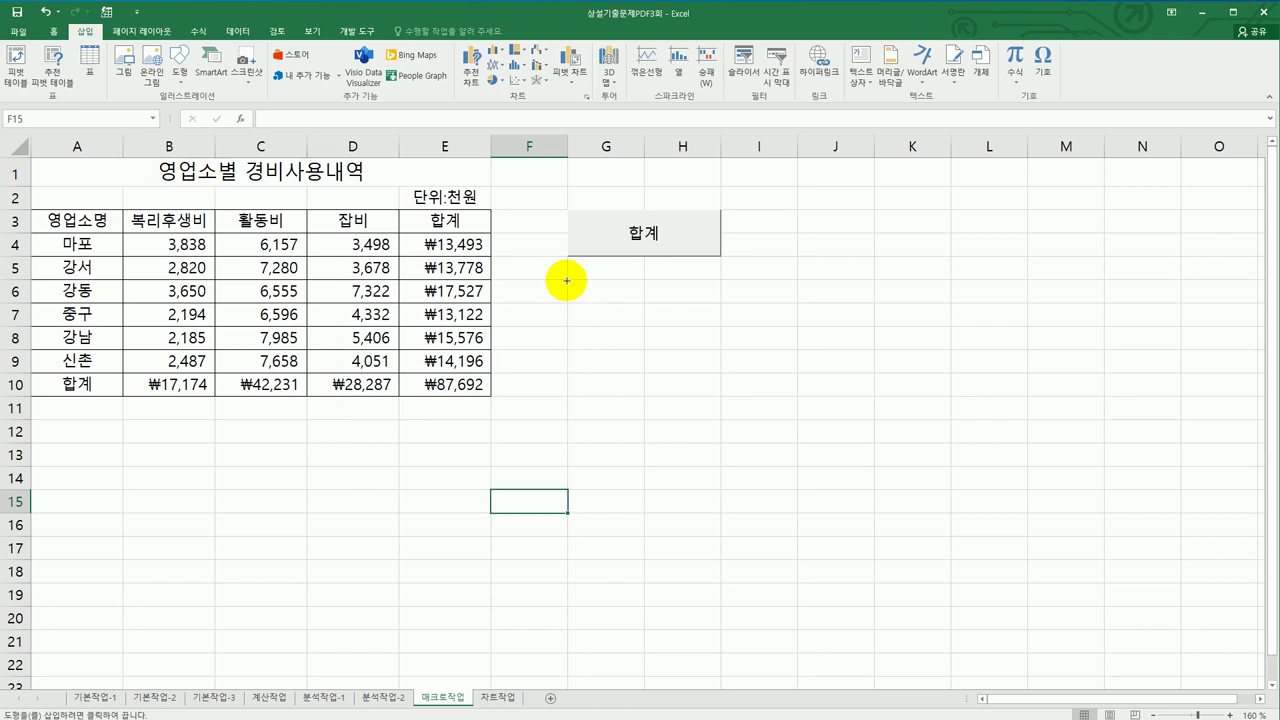
mouse_move(567, 280)
mouse_down()
mouse_move(693, 295)
mouse_move(697, 324)
mouse_up()
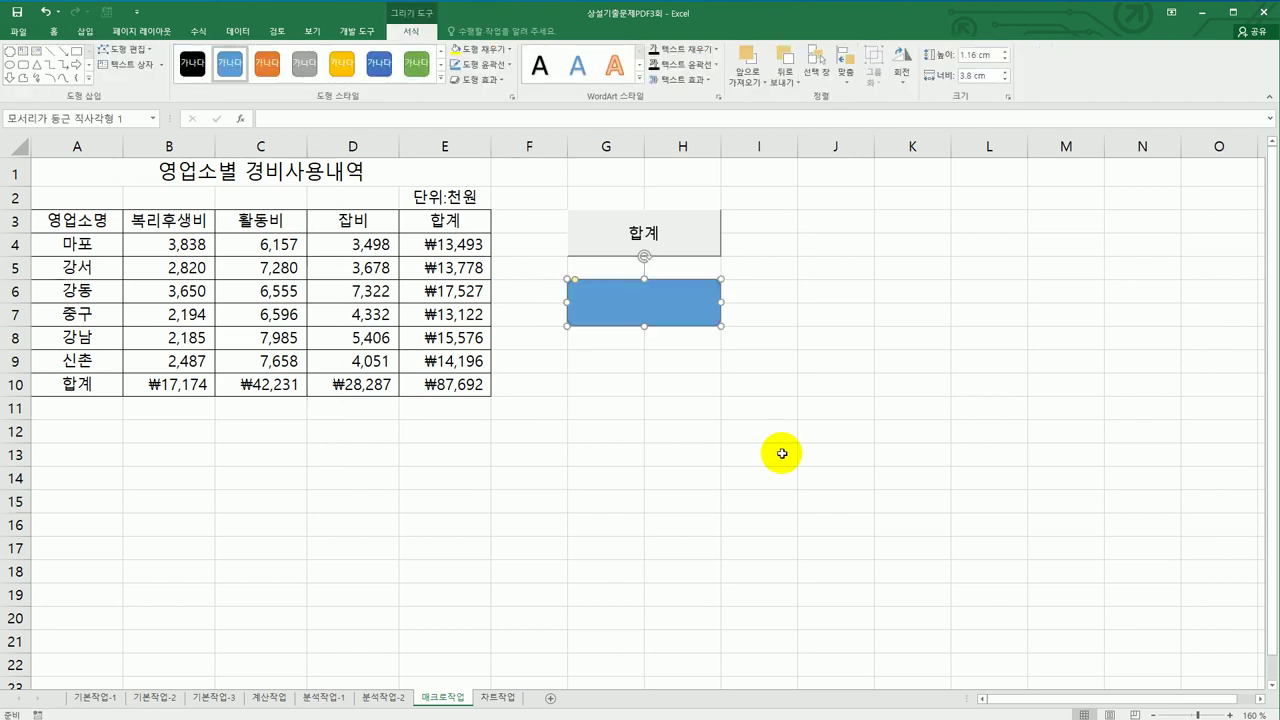
text(통호)
Step: Assign the 통화 macro to the rounded rectangle
right_click(660, 312)
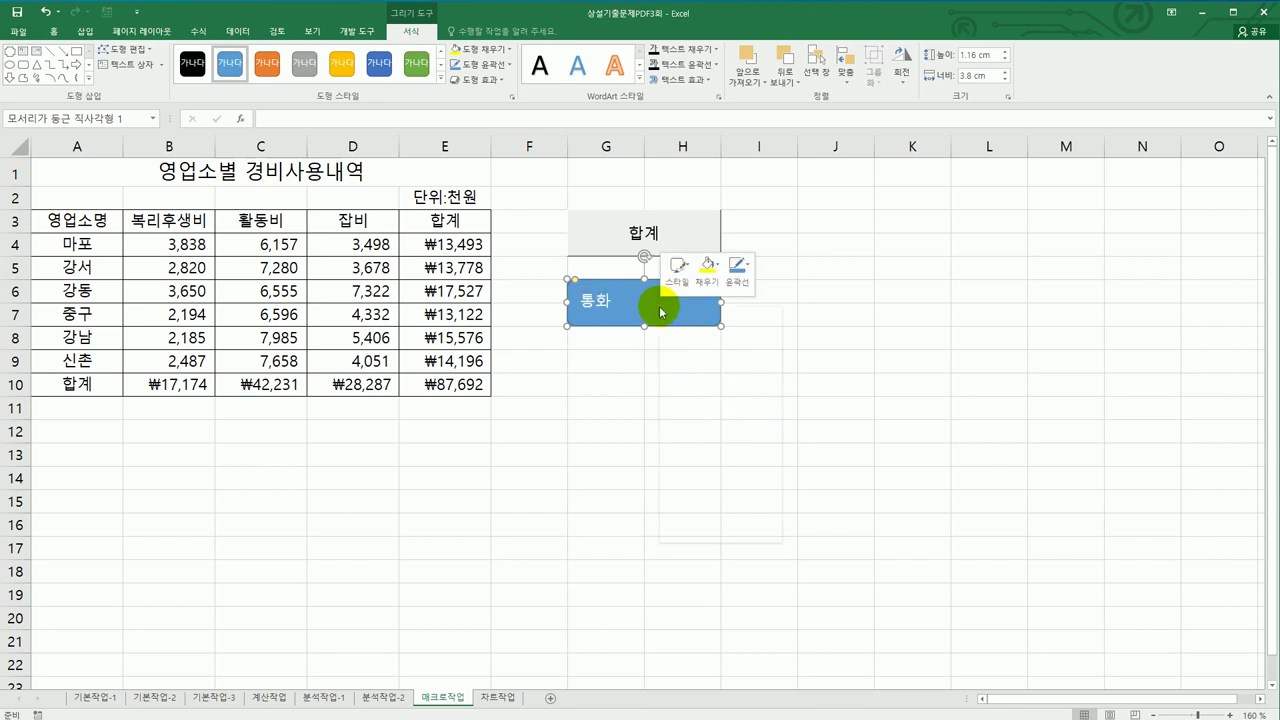
click(738, 484)
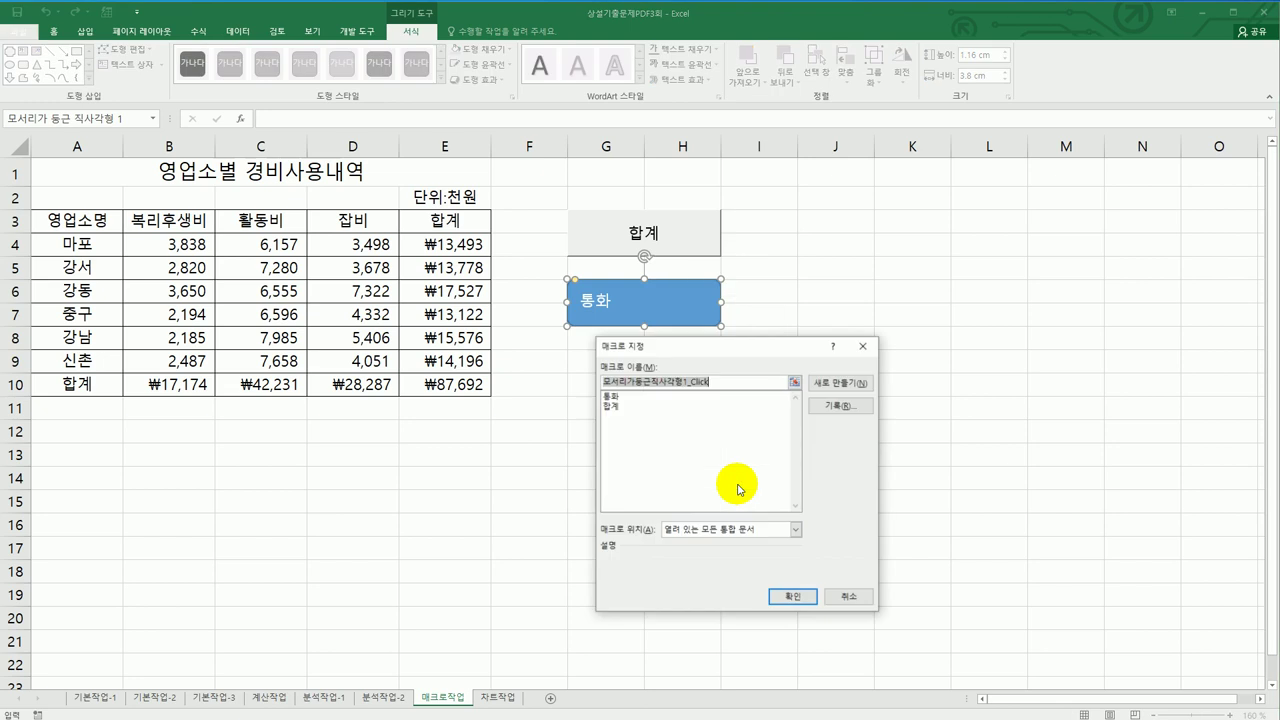
click(632, 407)
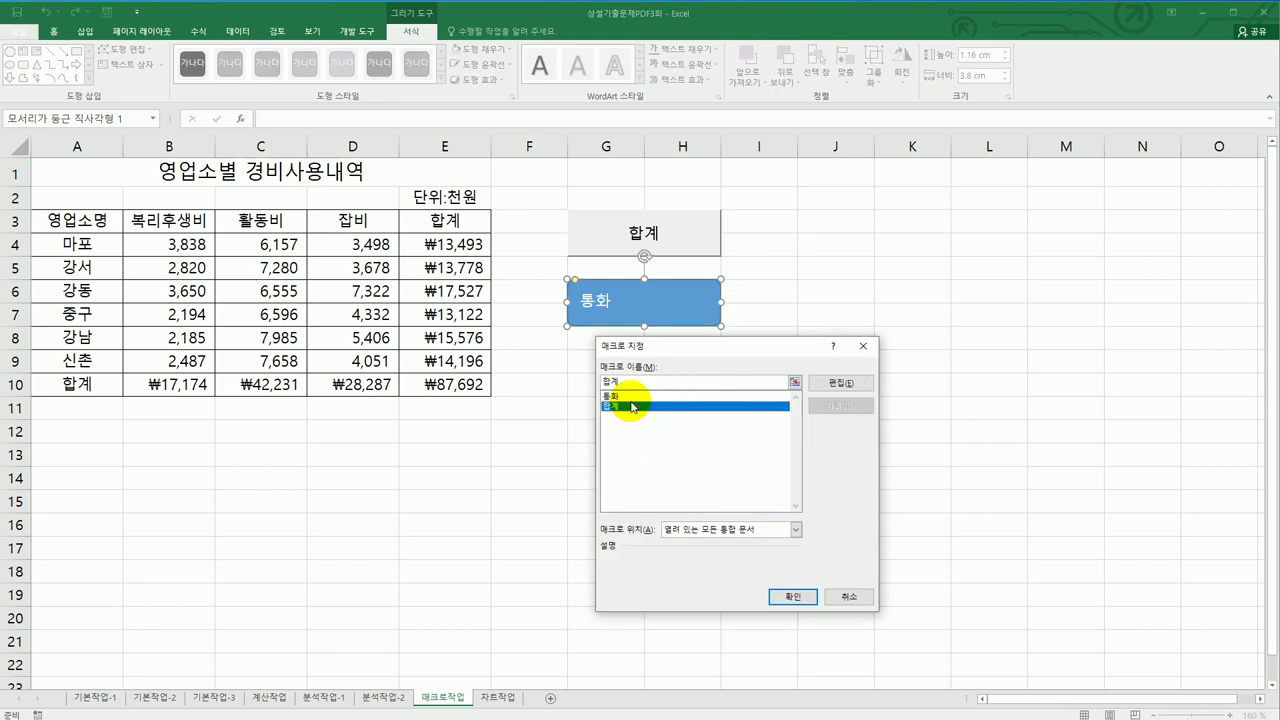
click(631, 399)
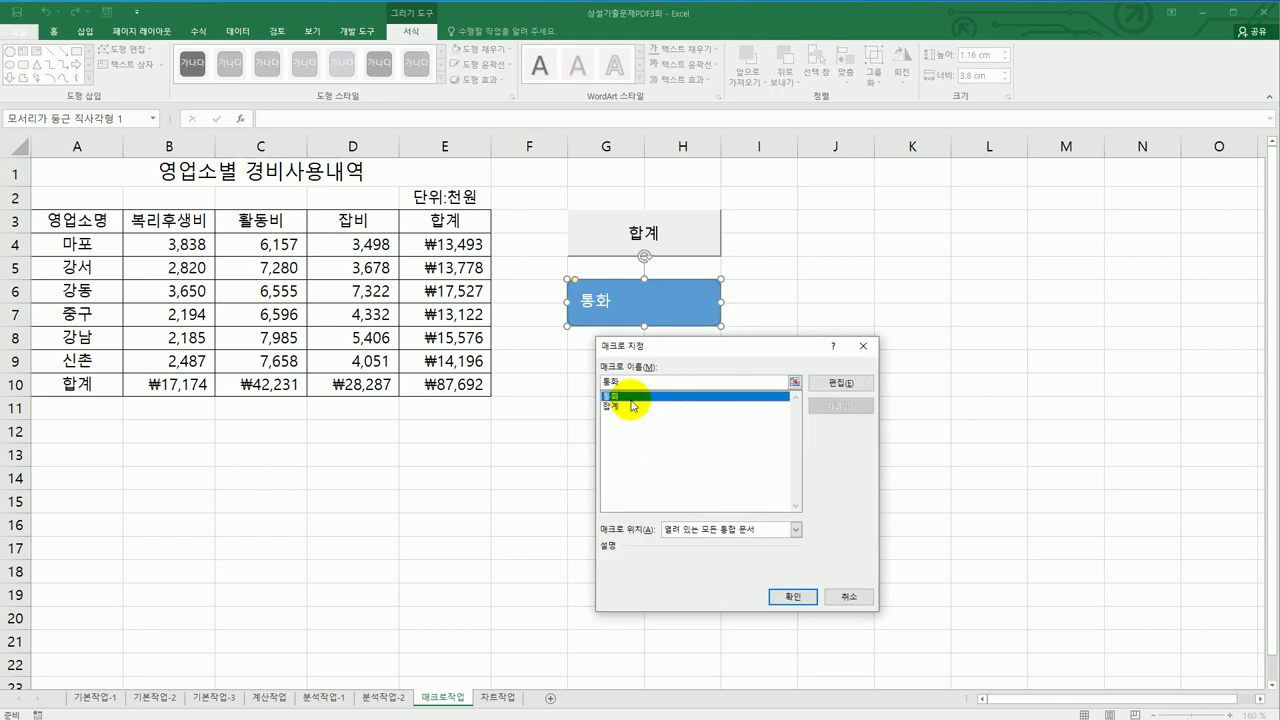
click(809, 598)
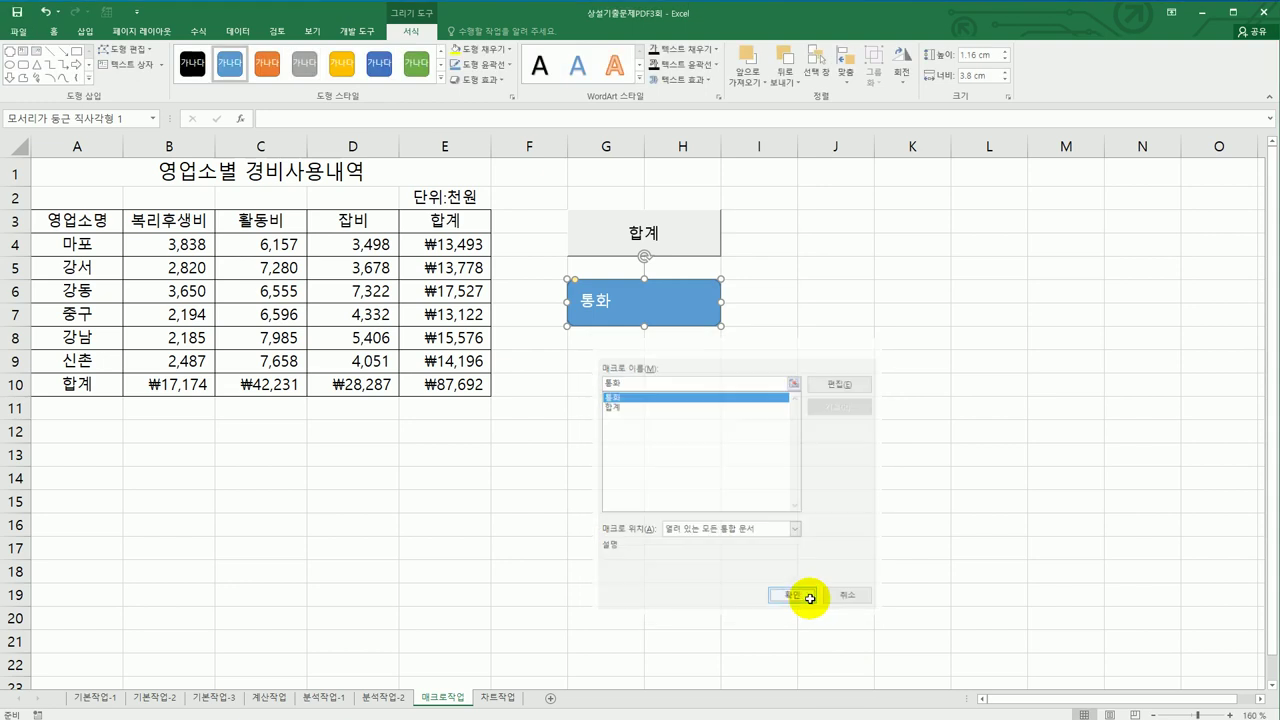
click(918, 590)
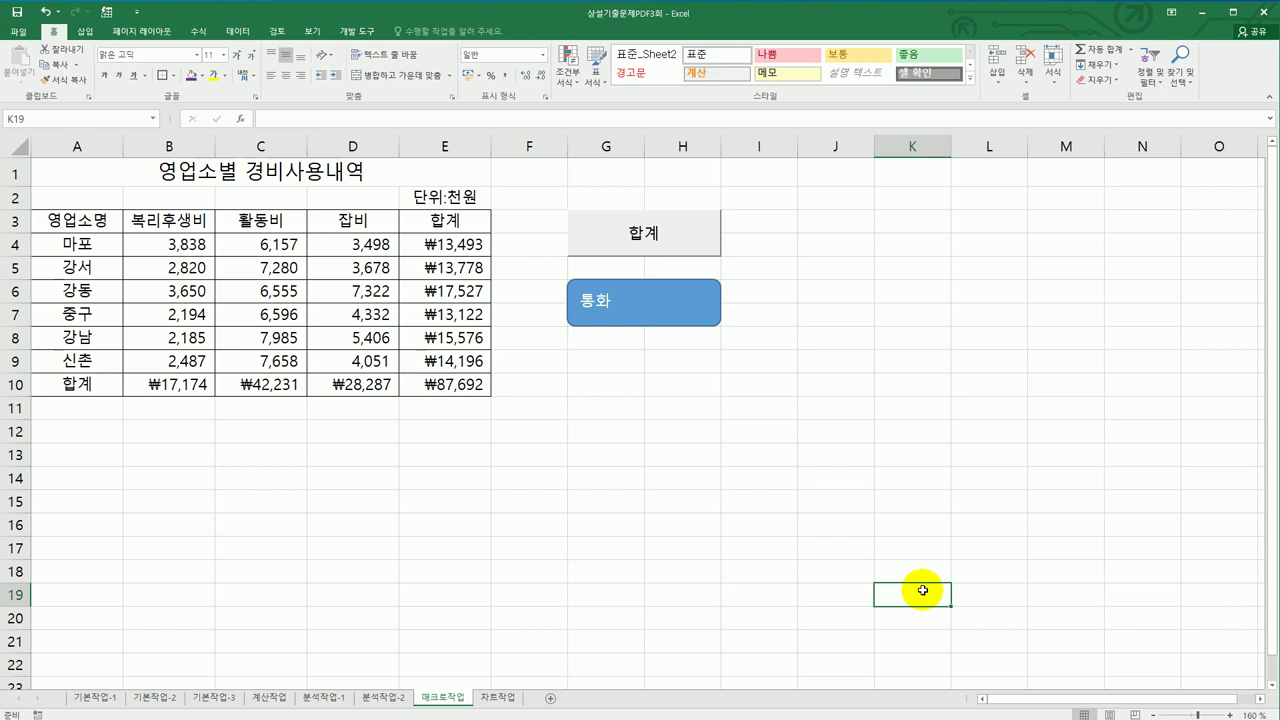
Step: On the 차트작업 sheet, delete the 실기 series from the line chart
click(503, 697)
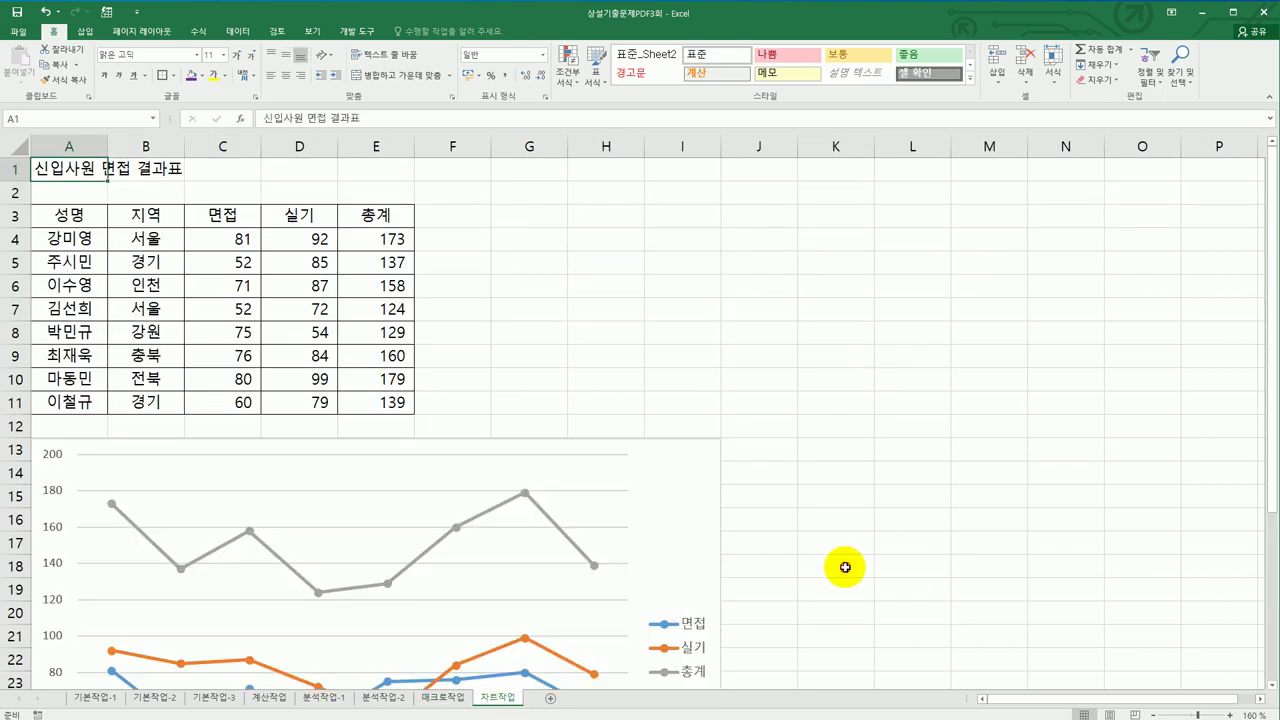
click(845, 567)
scroll(845, 567, down, 3)
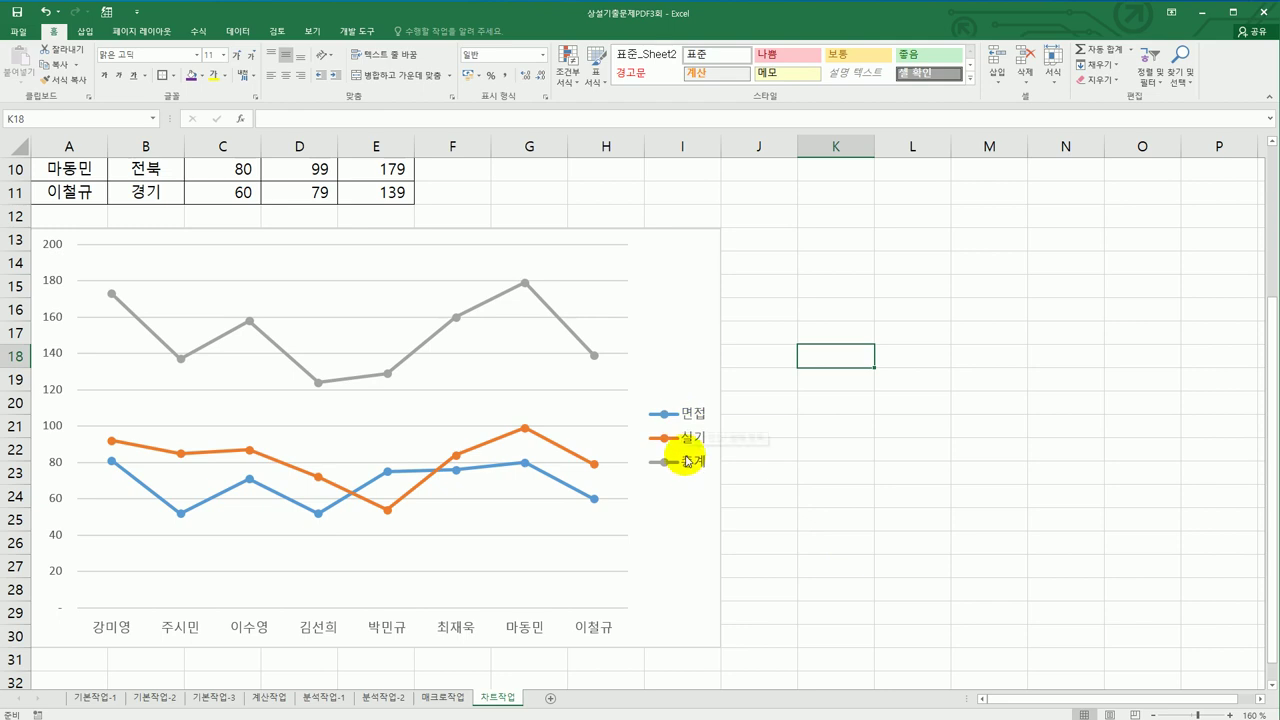
click(523, 430)
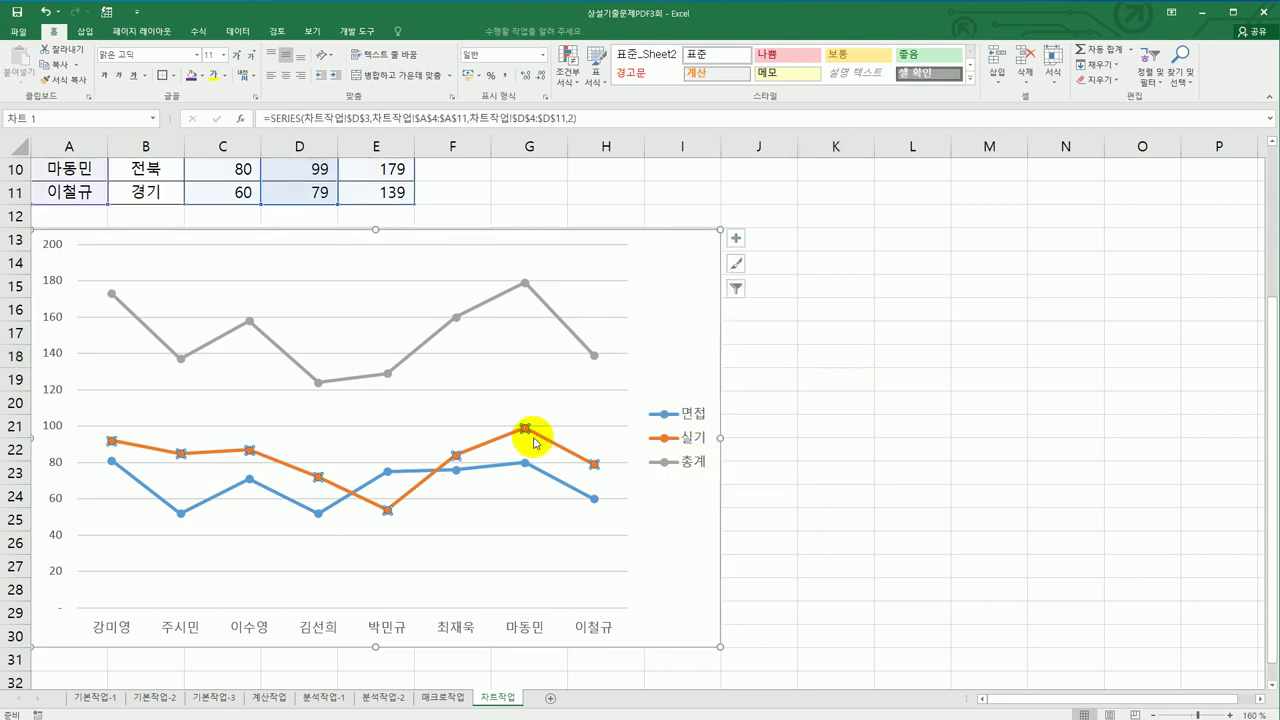
right_click(522, 430)
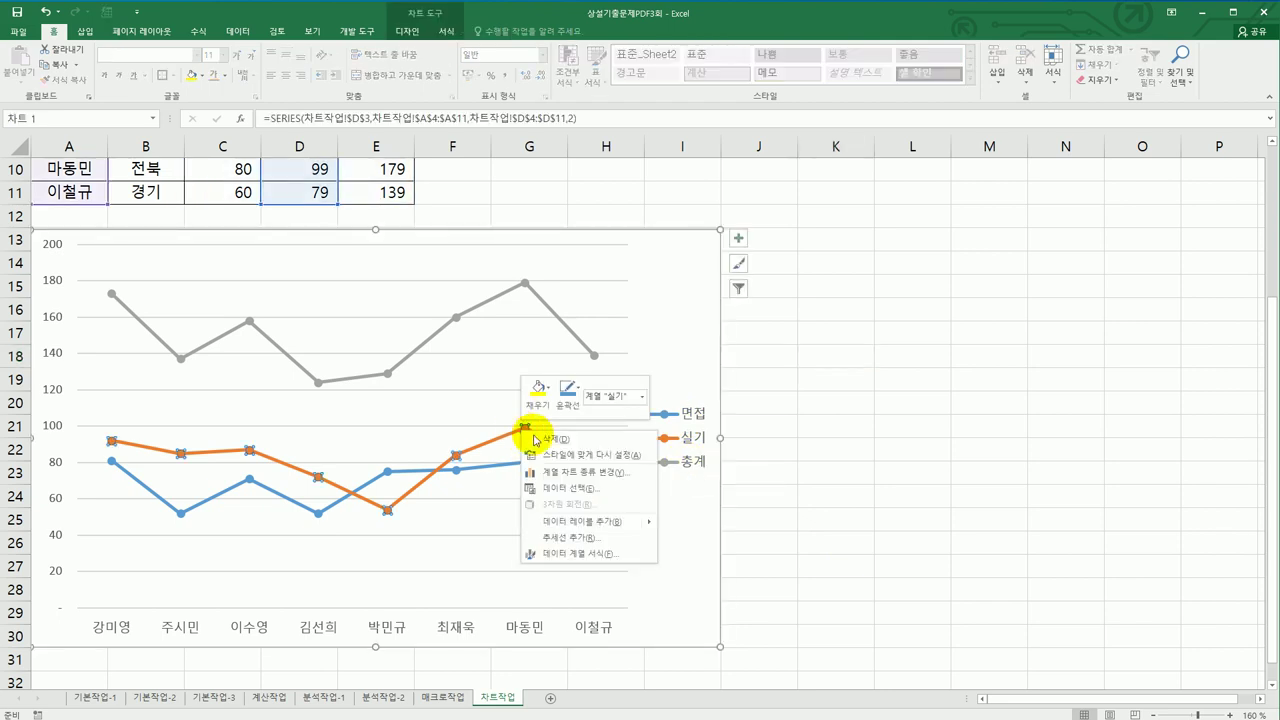
click(553, 440)
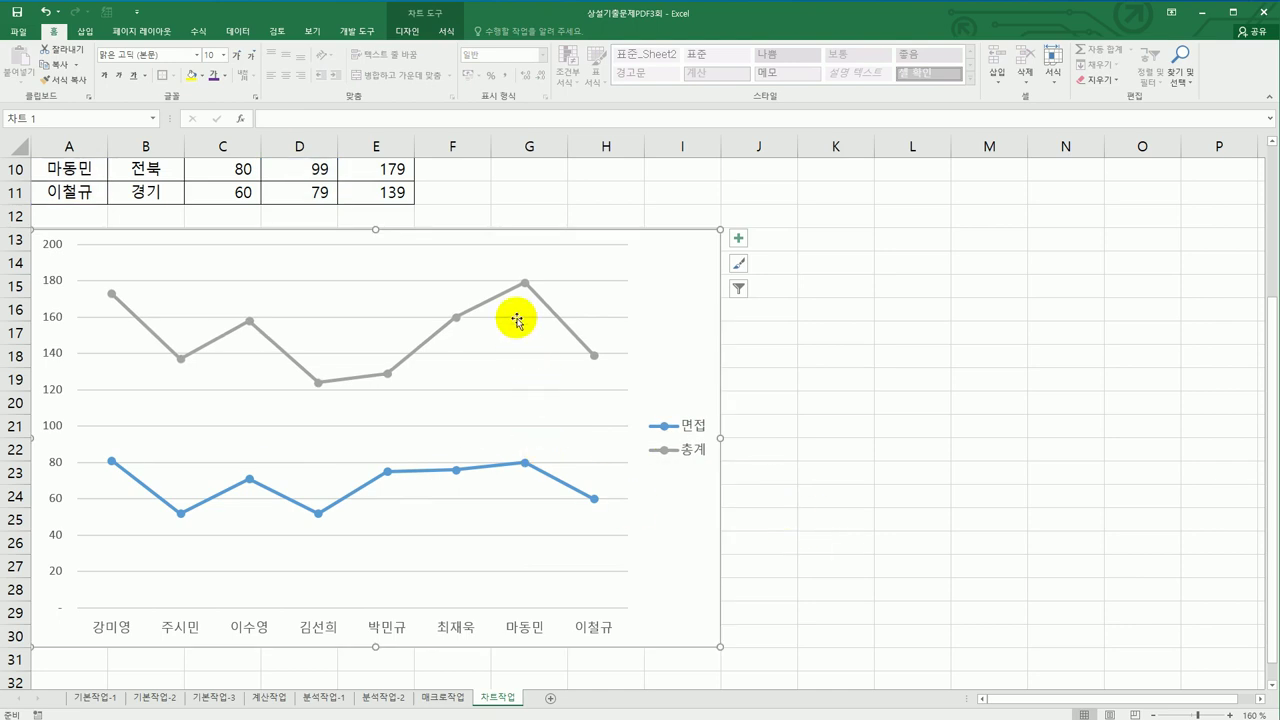
Step: Change the chart type of the 면접 series to 영역형
click(522, 284)
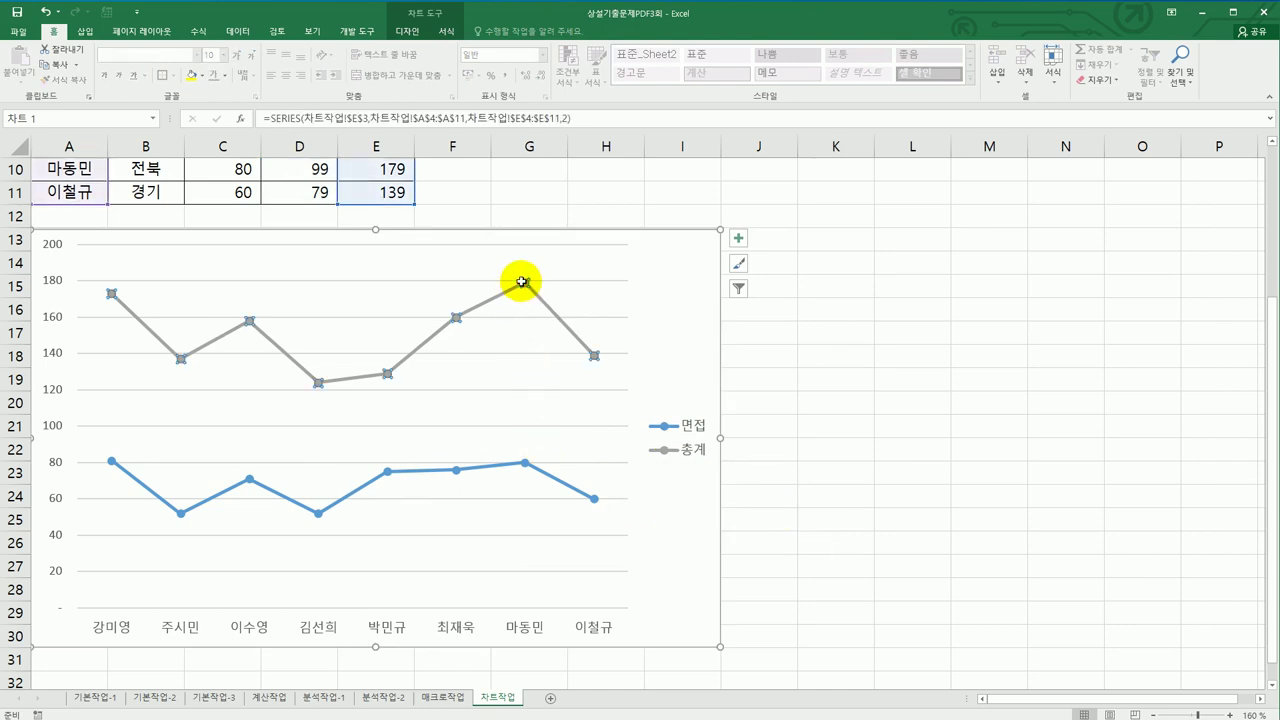
right_click(522, 282)
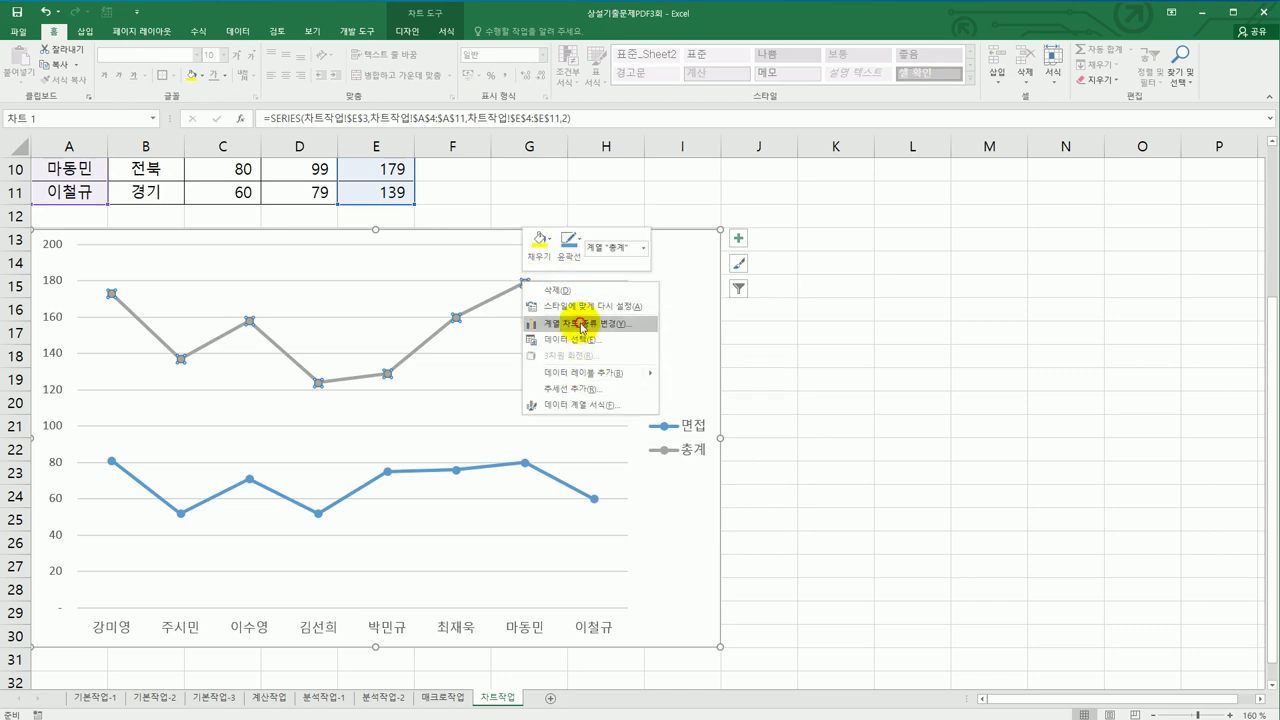
click(580, 323)
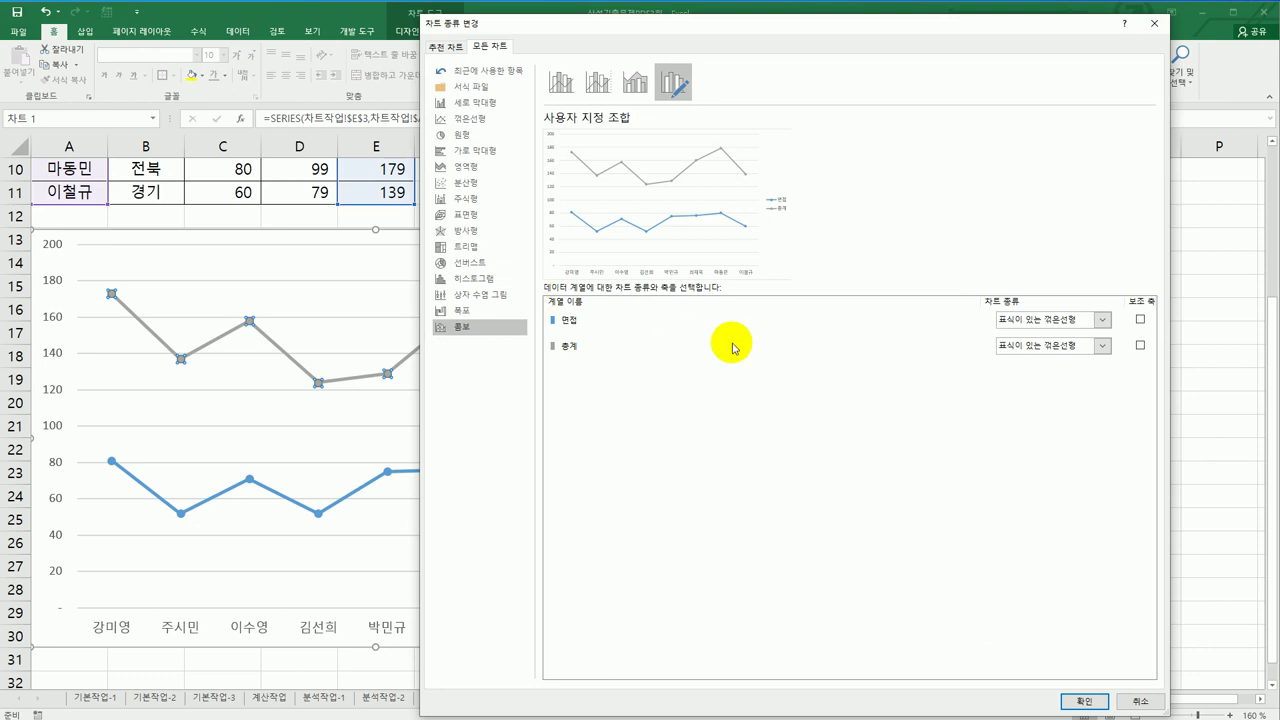
click(1104, 321)
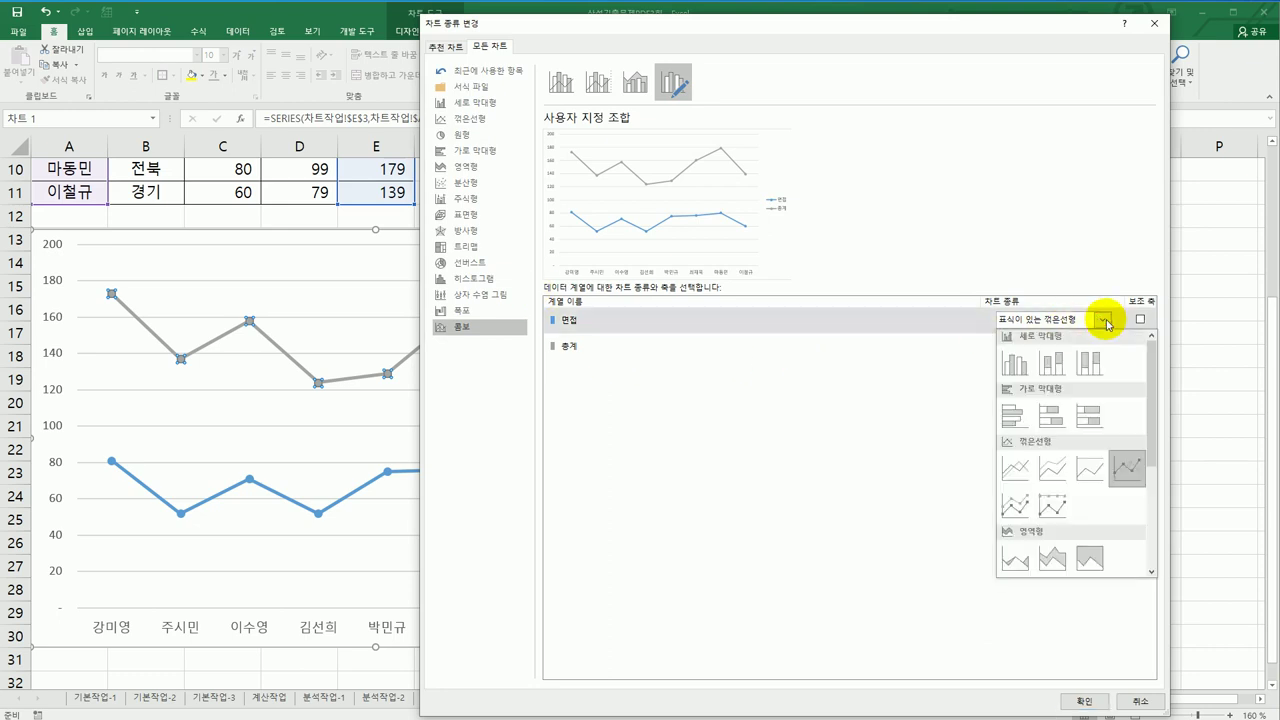
click(1017, 560)
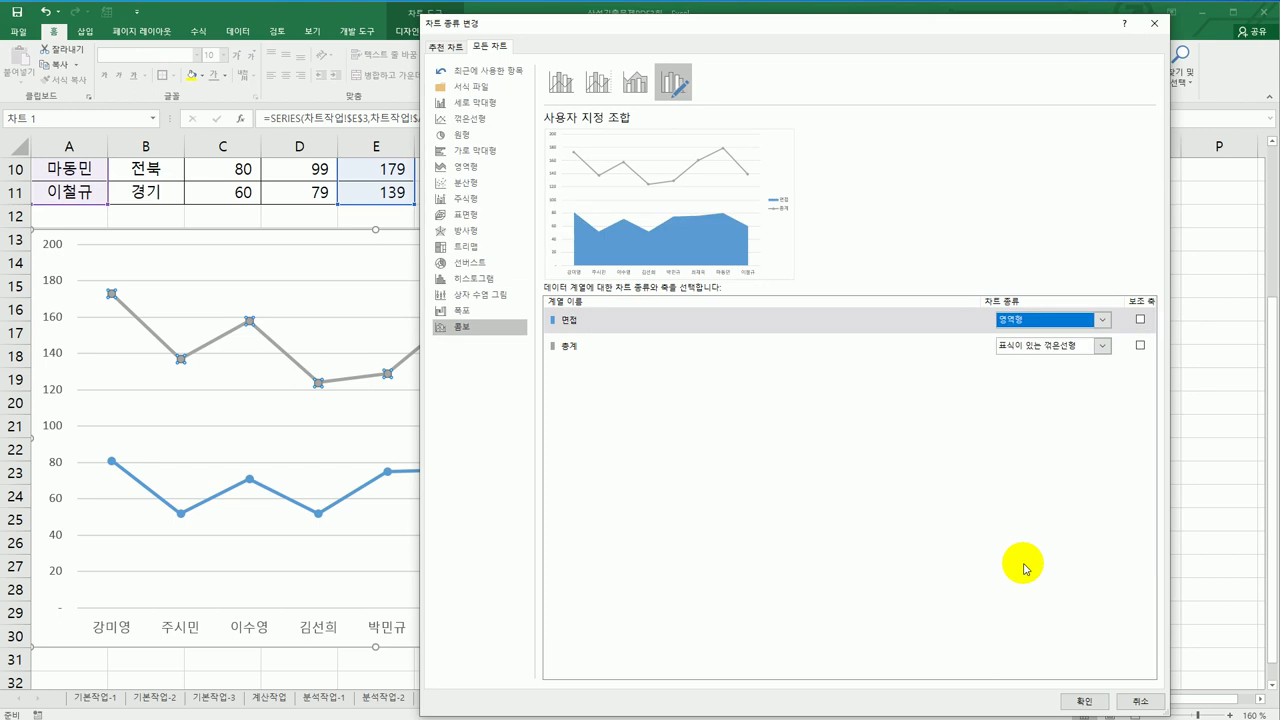
click(1074, 700)
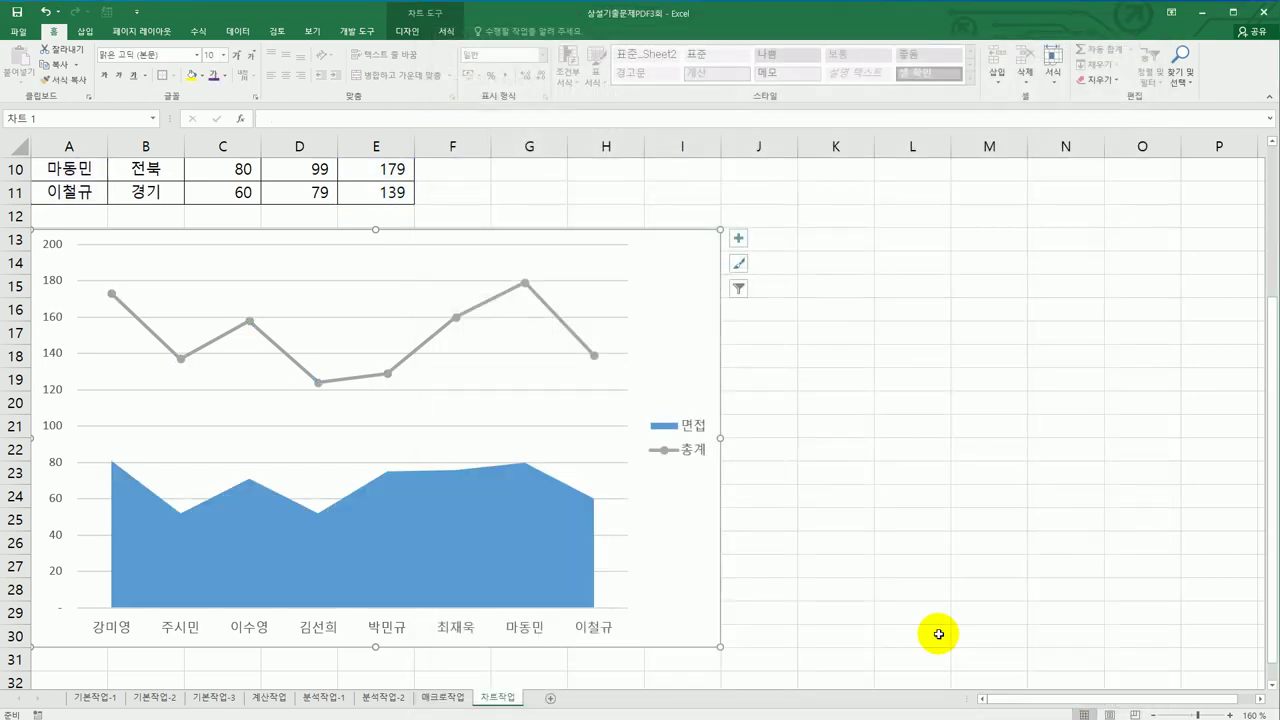
Step: Add a chart title reading 신입사원 면접 결과 to the chart
click(735, 242)
click(800, 280)
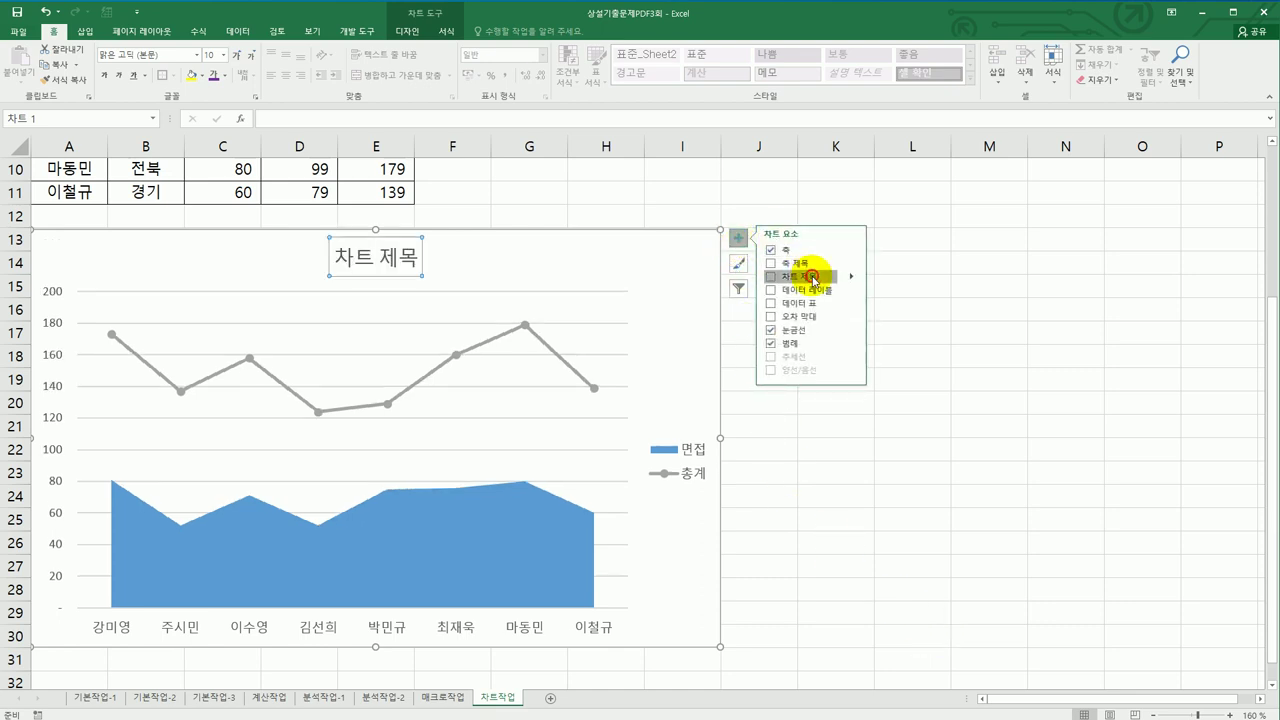
drag(337, 262, 411, 267)
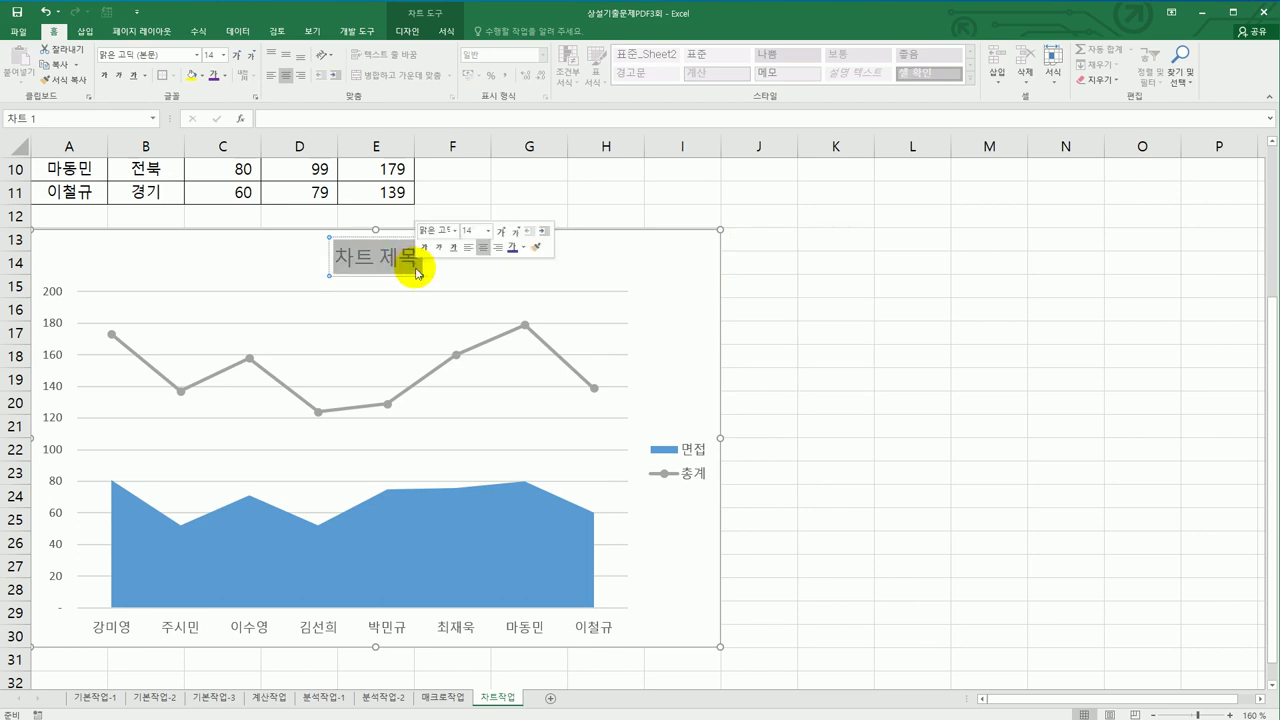
text(신입상)
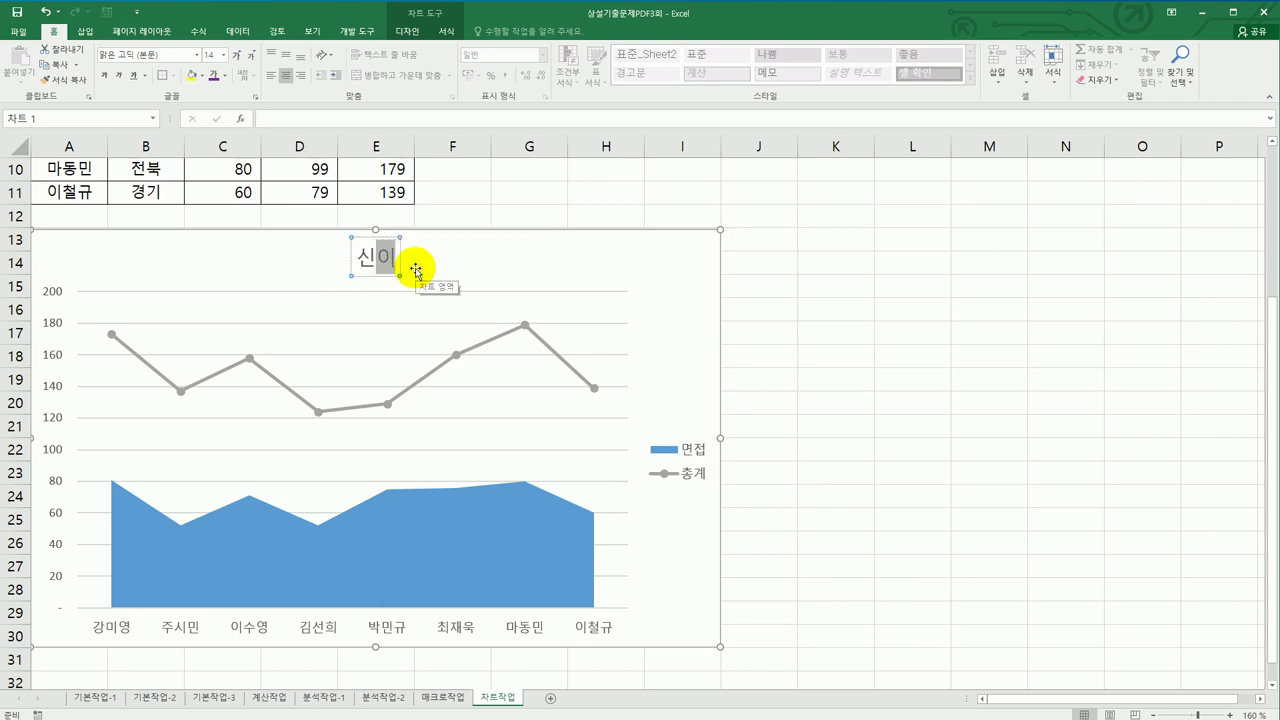
text(원 면접 결)
text(과)
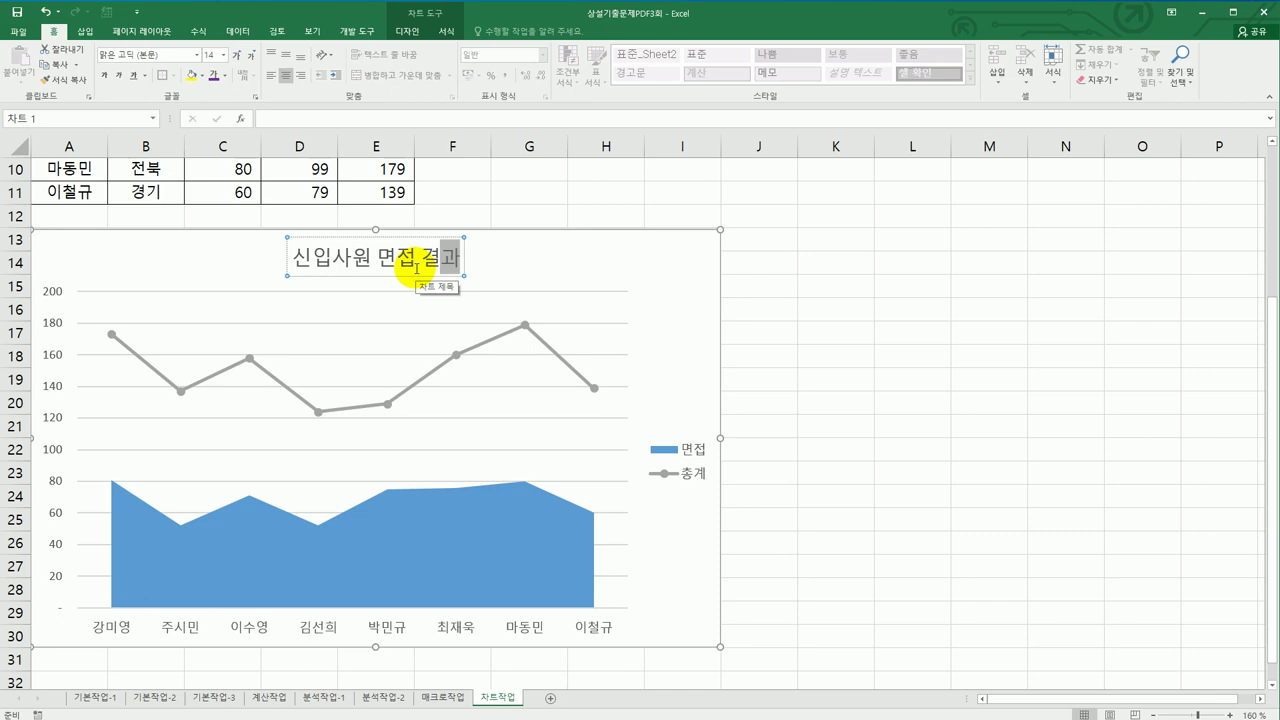
click(677, 262)
Step: Place the chart legend at the 위쪽 position
click(737, 238)
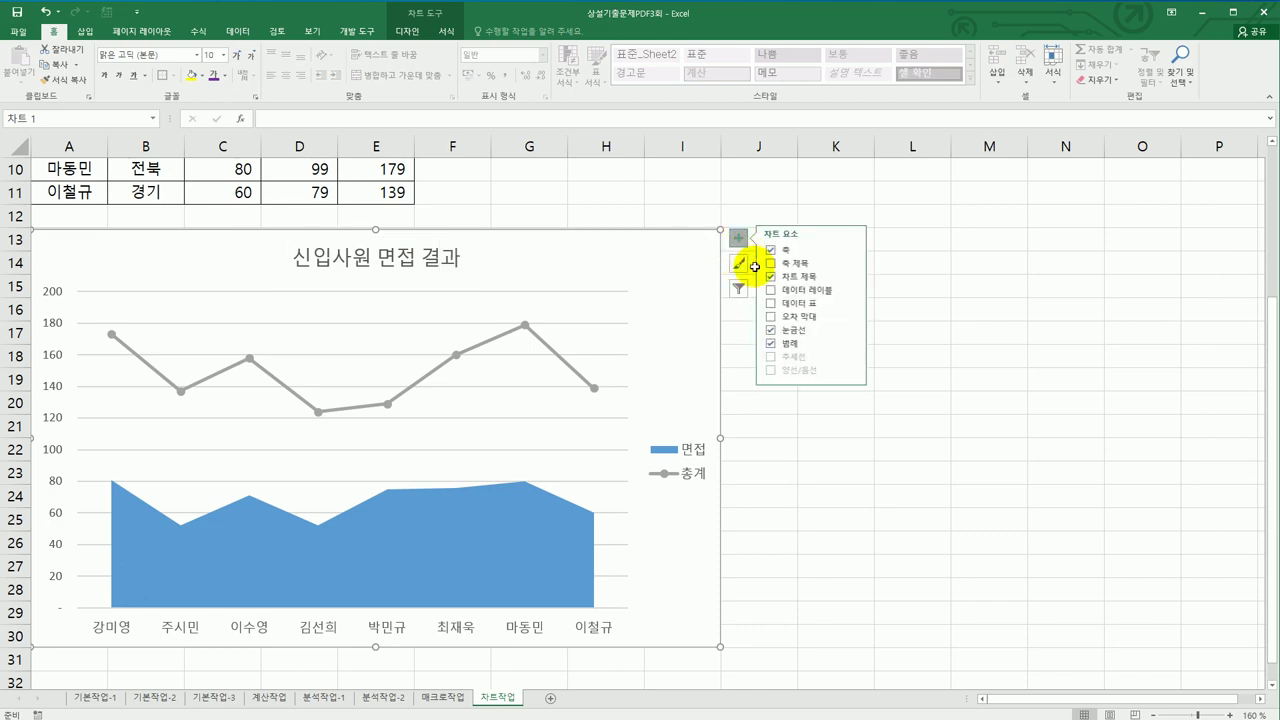
click(851, 343)
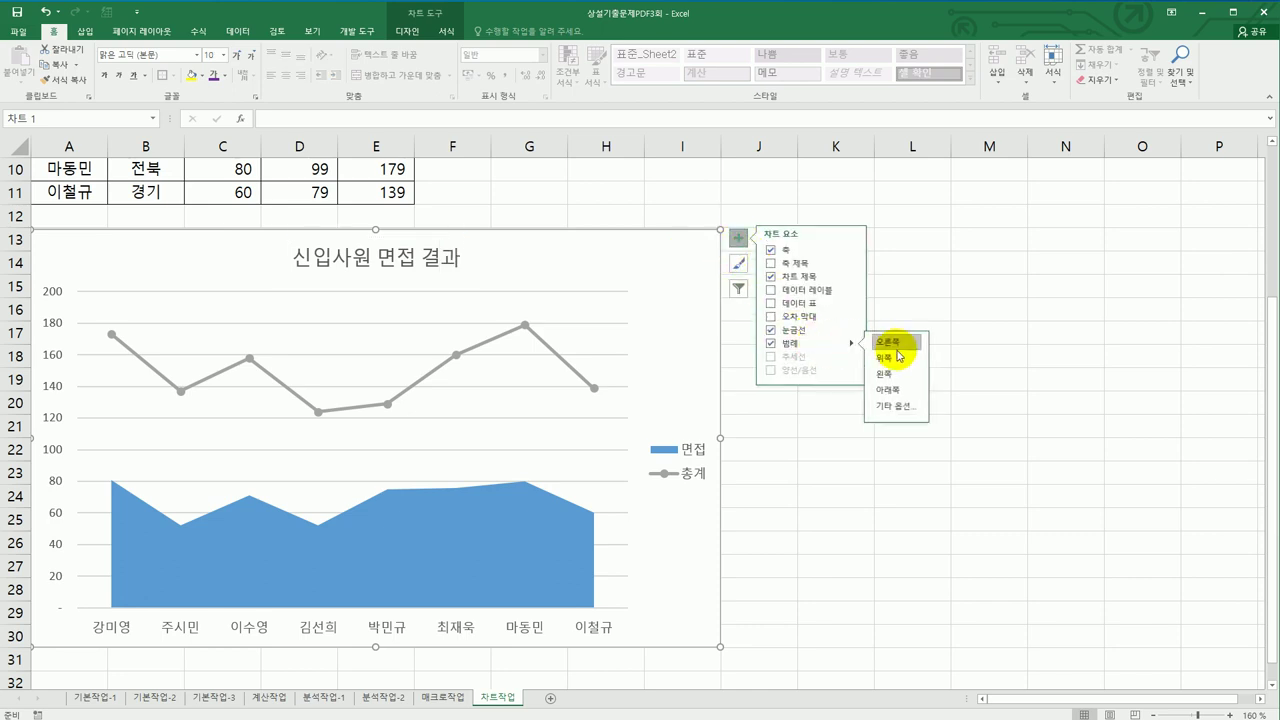
click(898, 366)
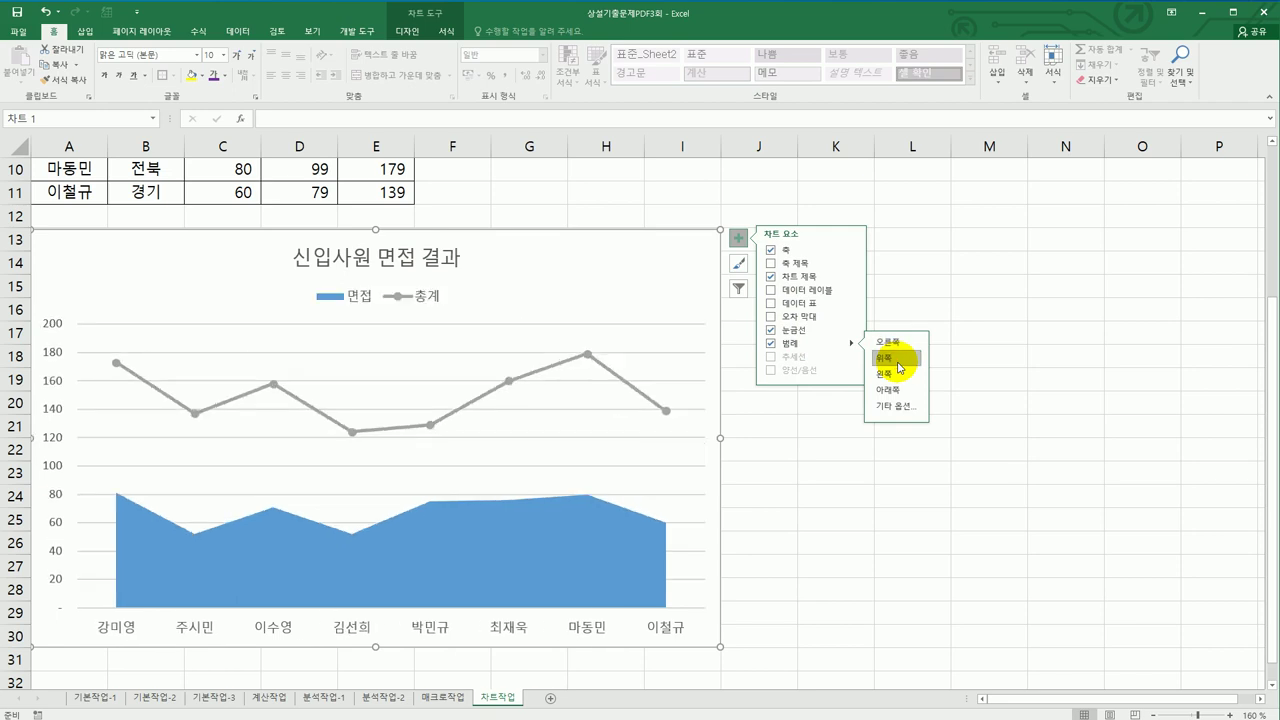
Step: Format the 총계 series line as 완만한 선
click(507, 383)
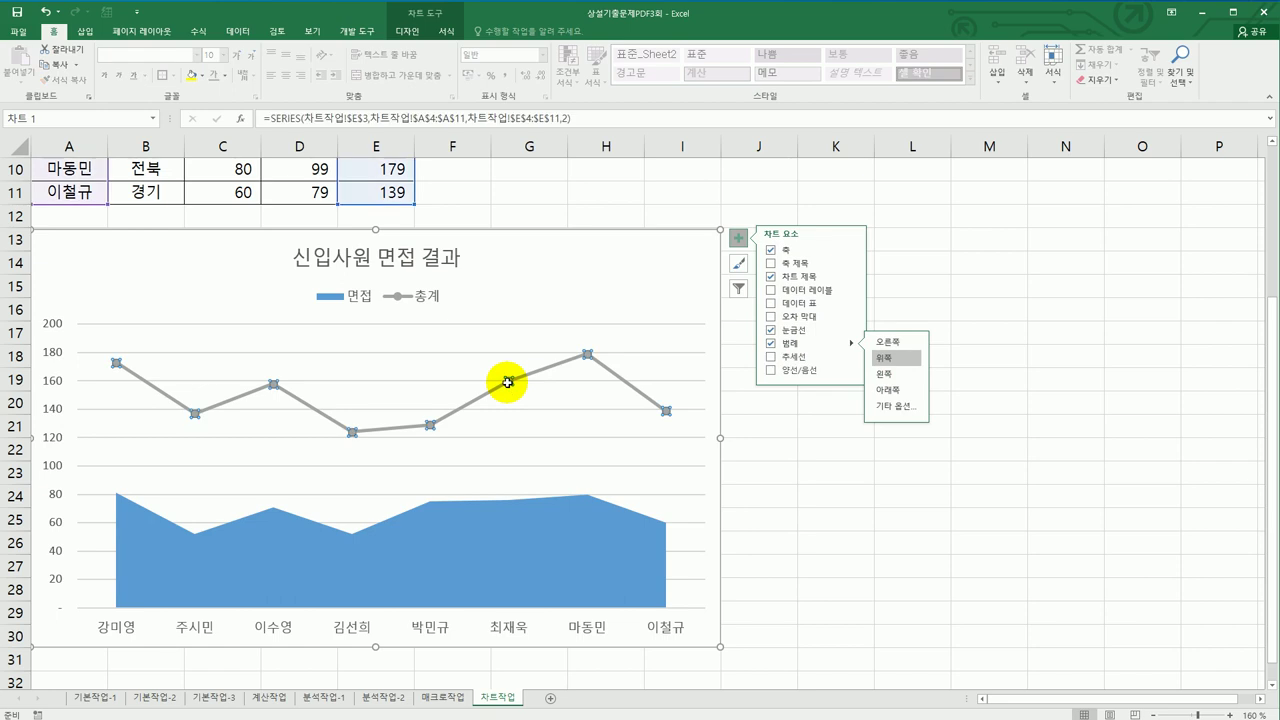
right_click(508, 383)
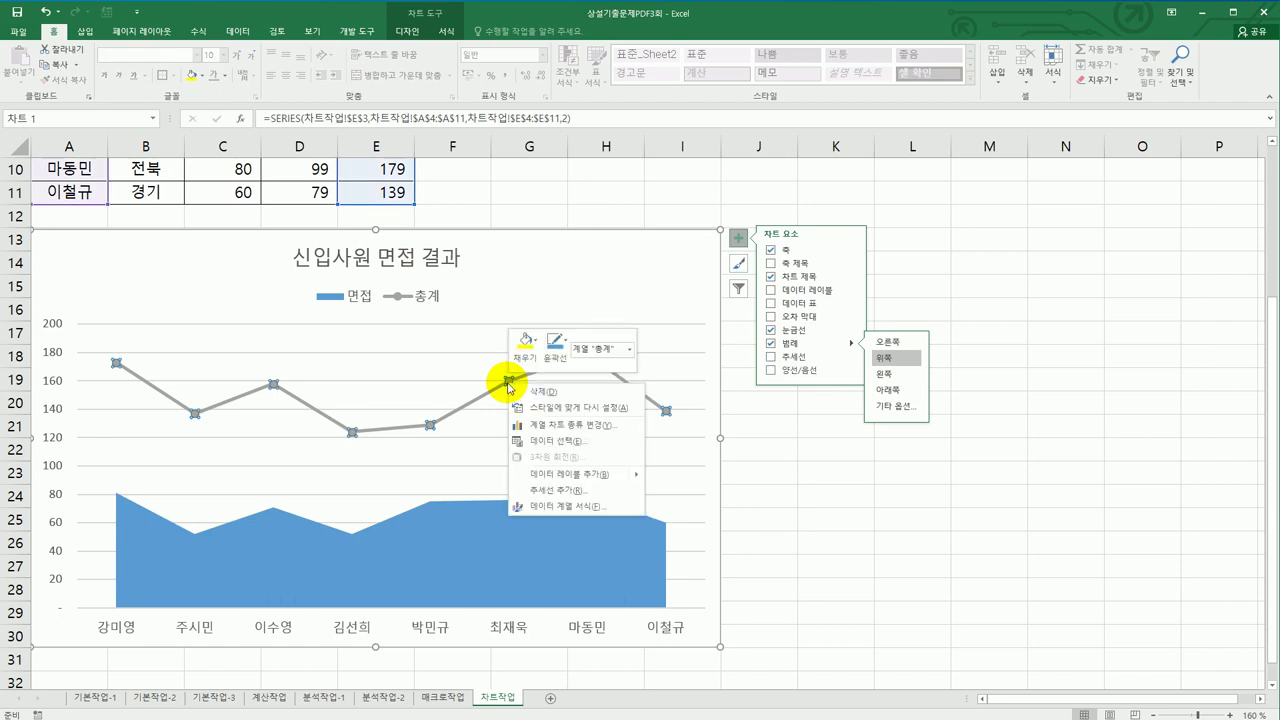
click(556, 507)
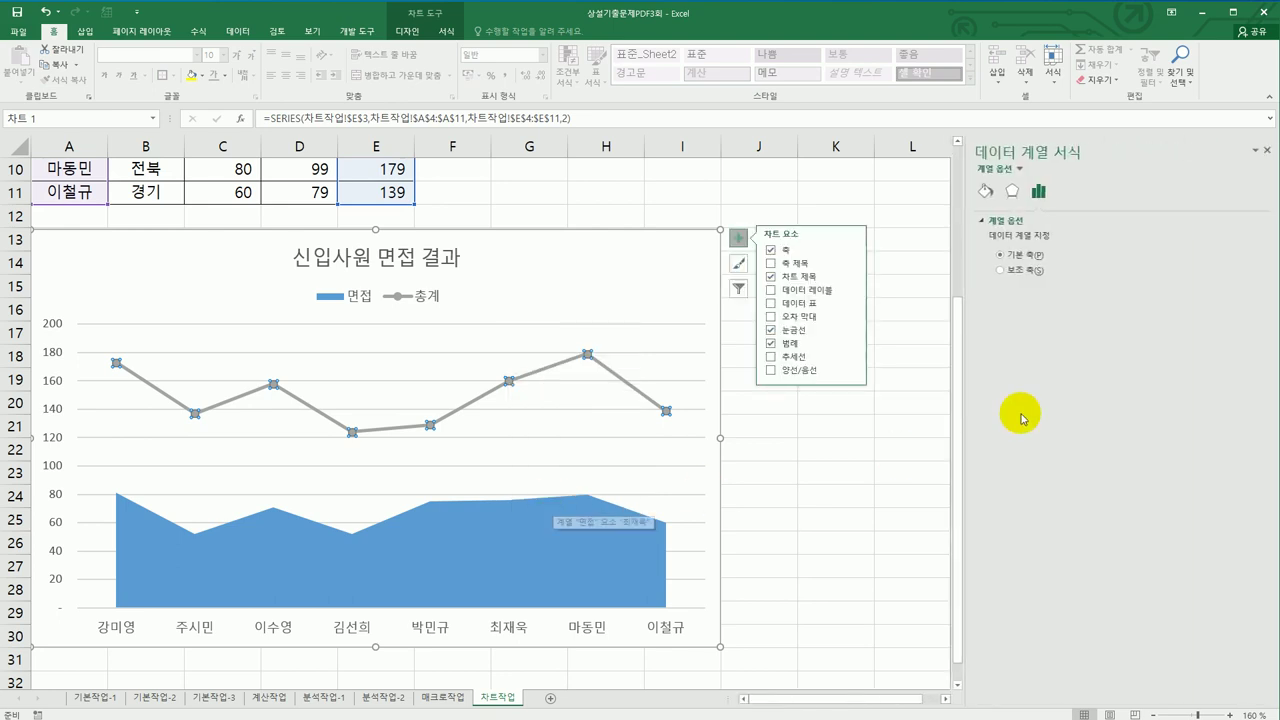
click(987, 193)
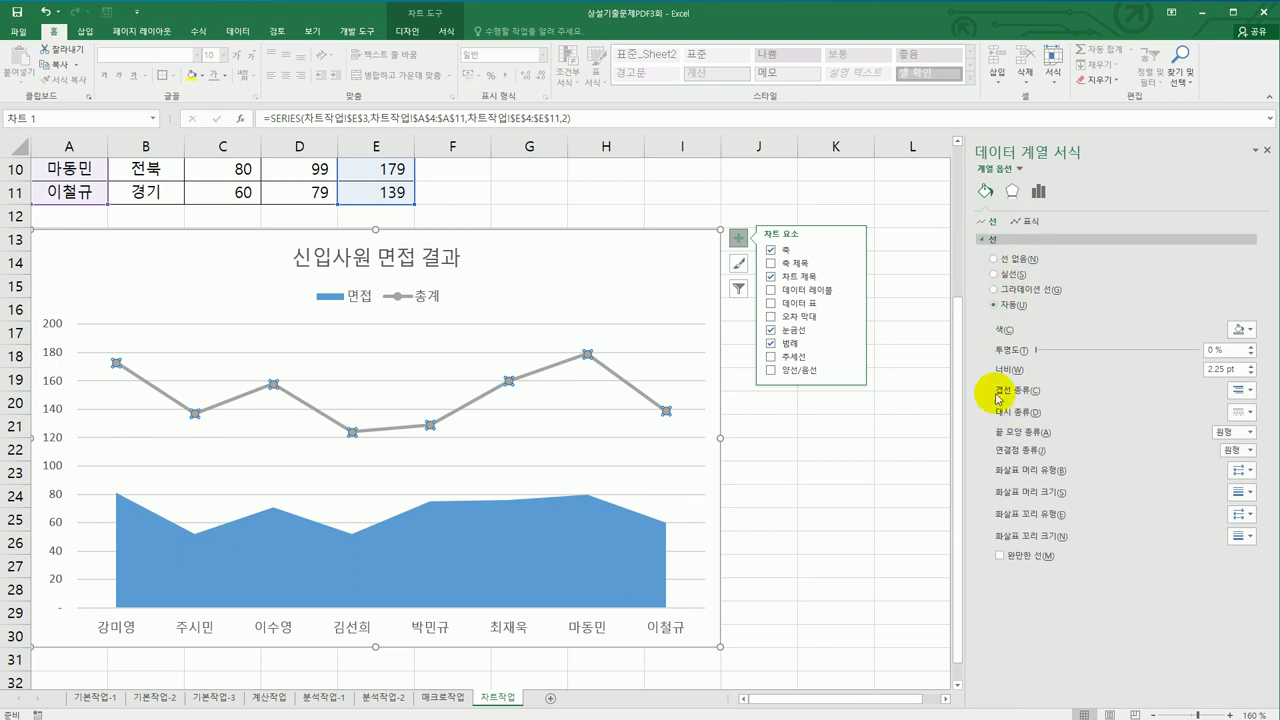
click(1003, 556)
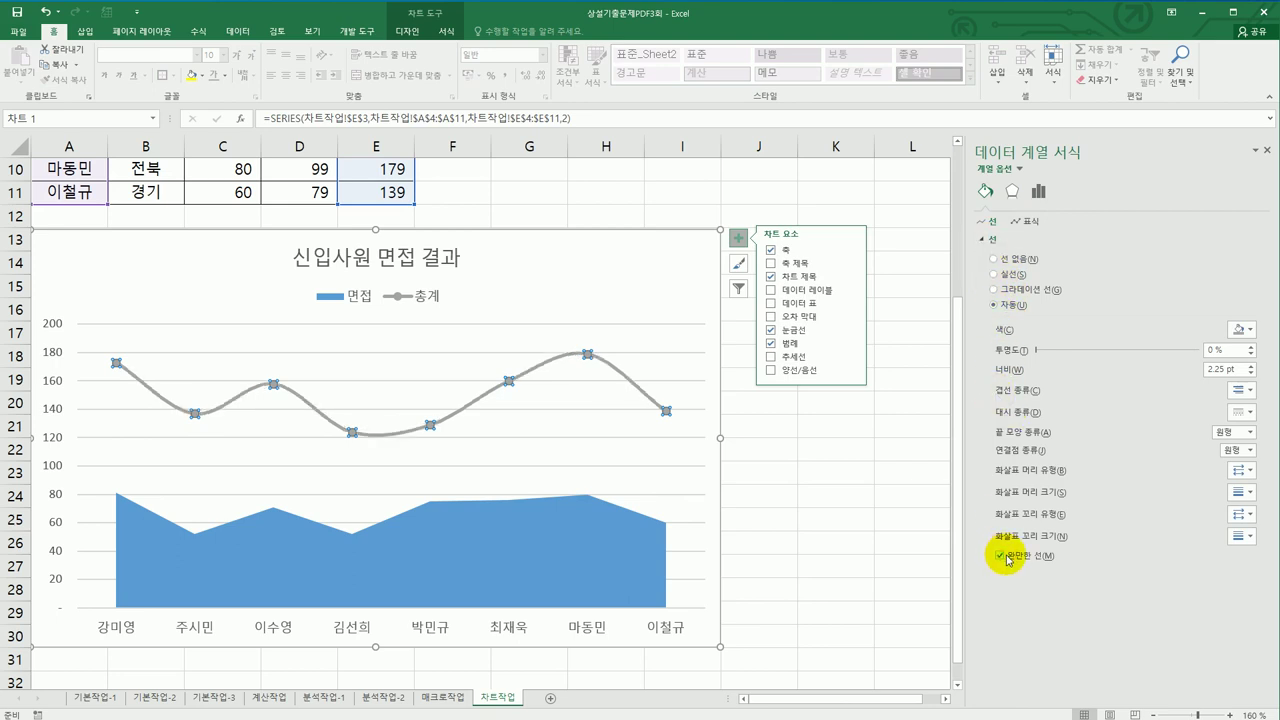
Step: Set the 총계 series markers to the built-in square shape
click(1026, 222)
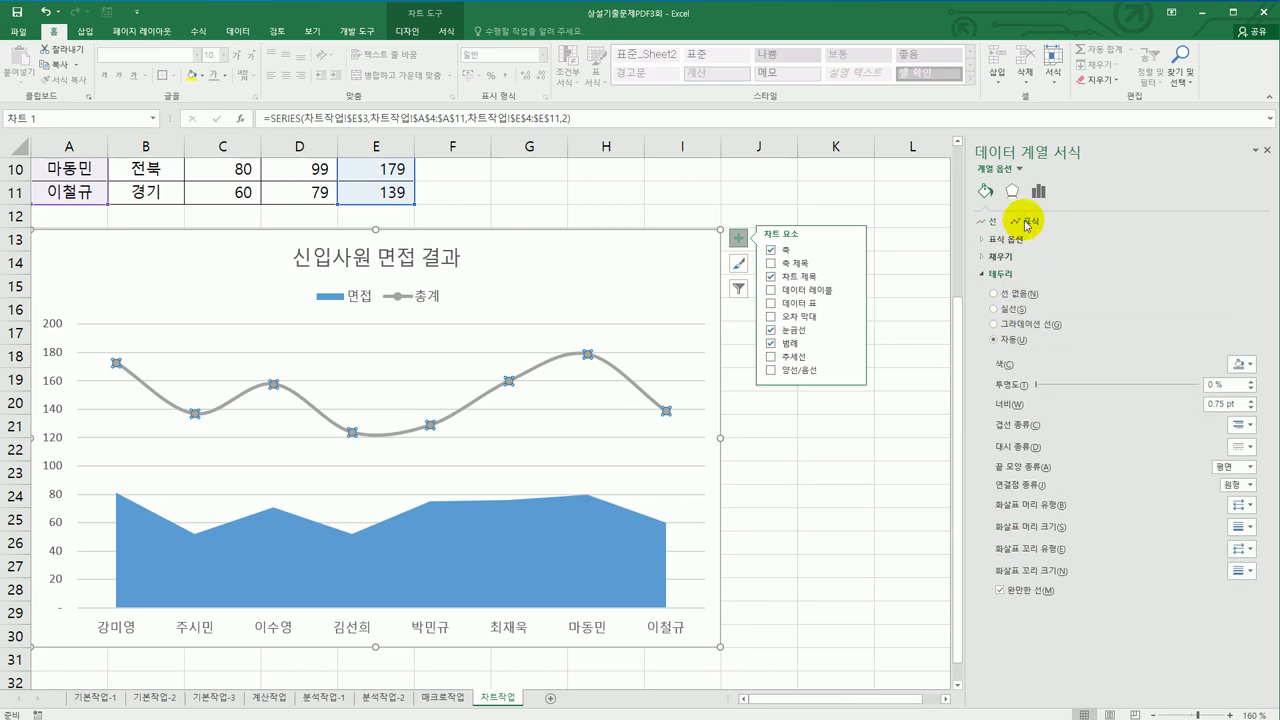
click(1011, 244)
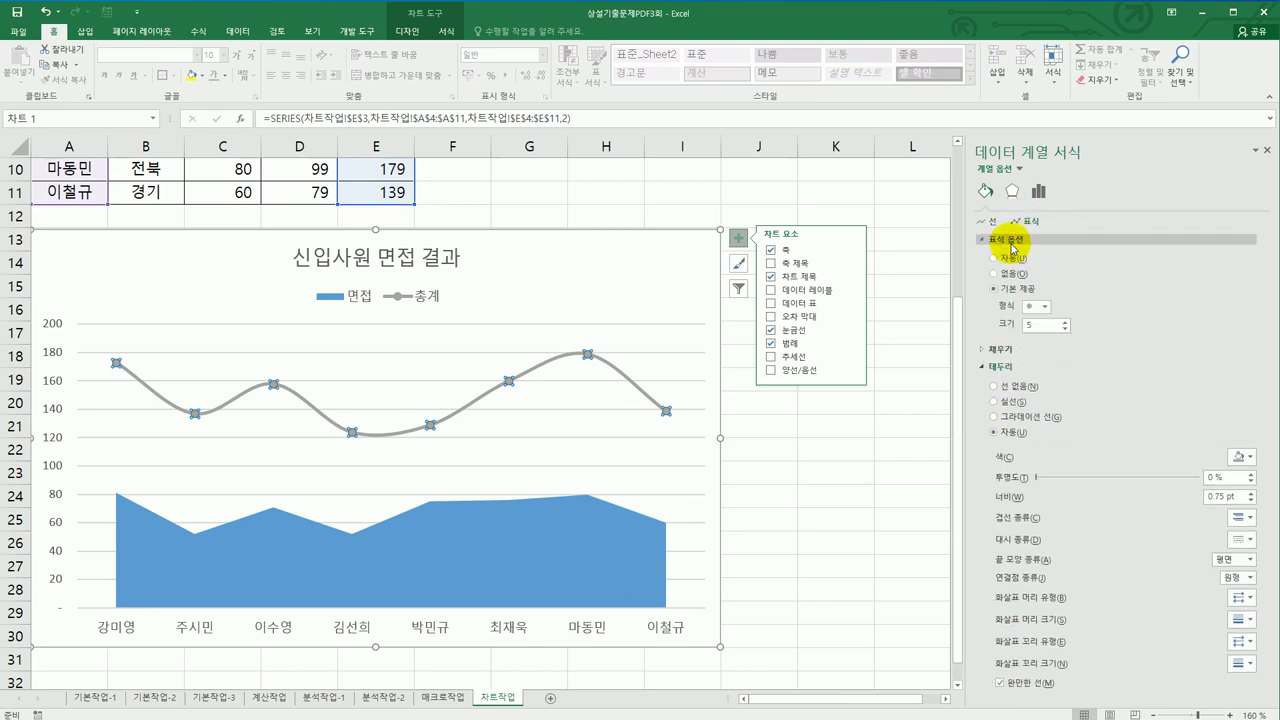
click(1046, 308)
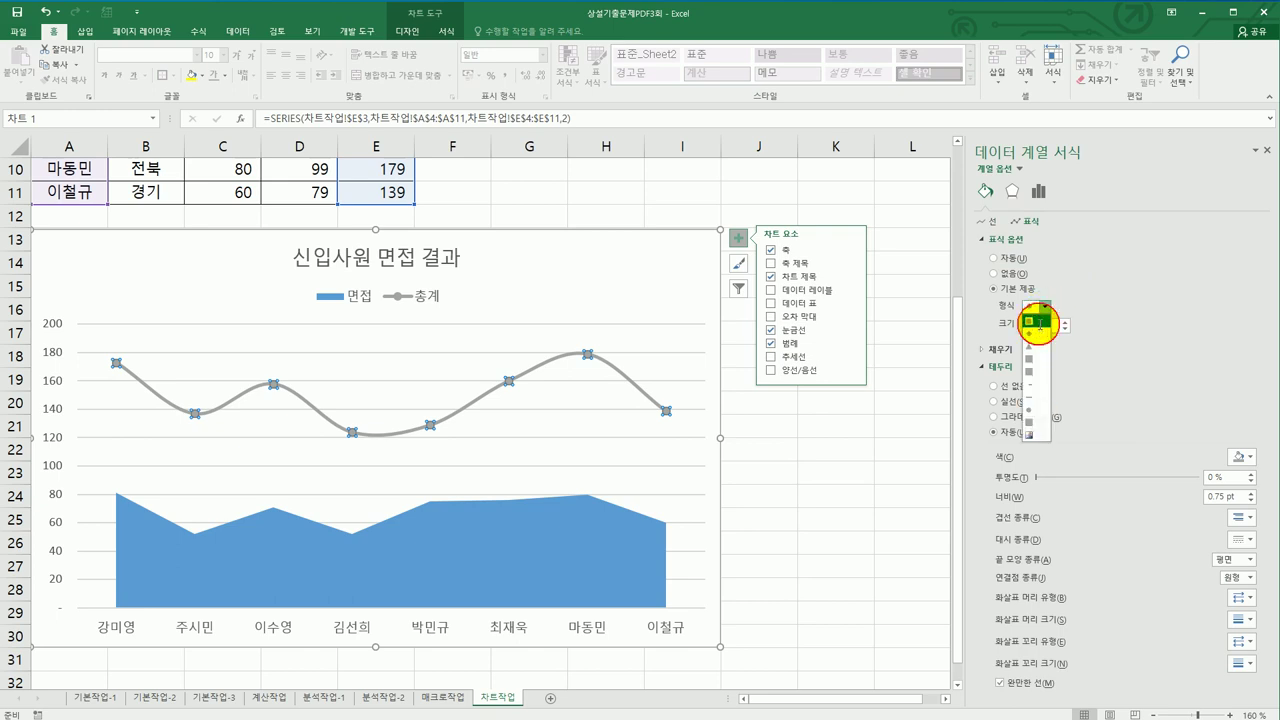
click(1040, 324)
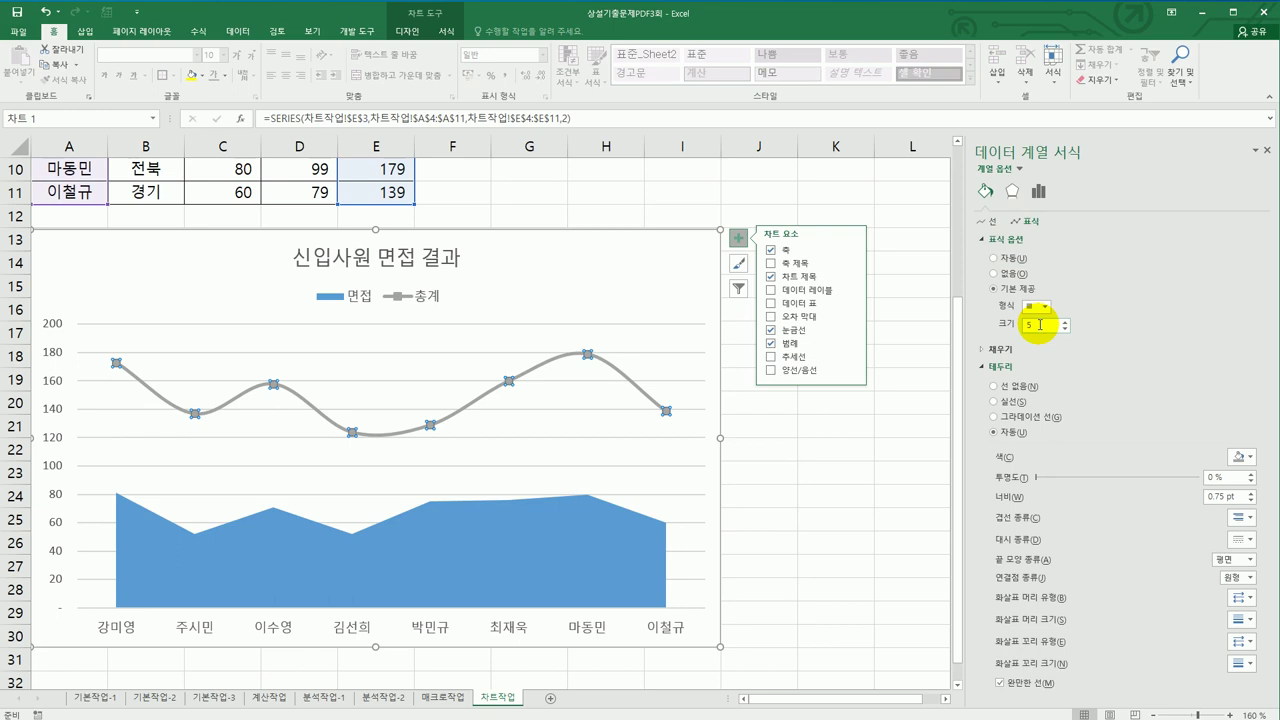
Step: Set the vertical axis number format to the 숫자 category with 1 decimal place
click(53, 358)
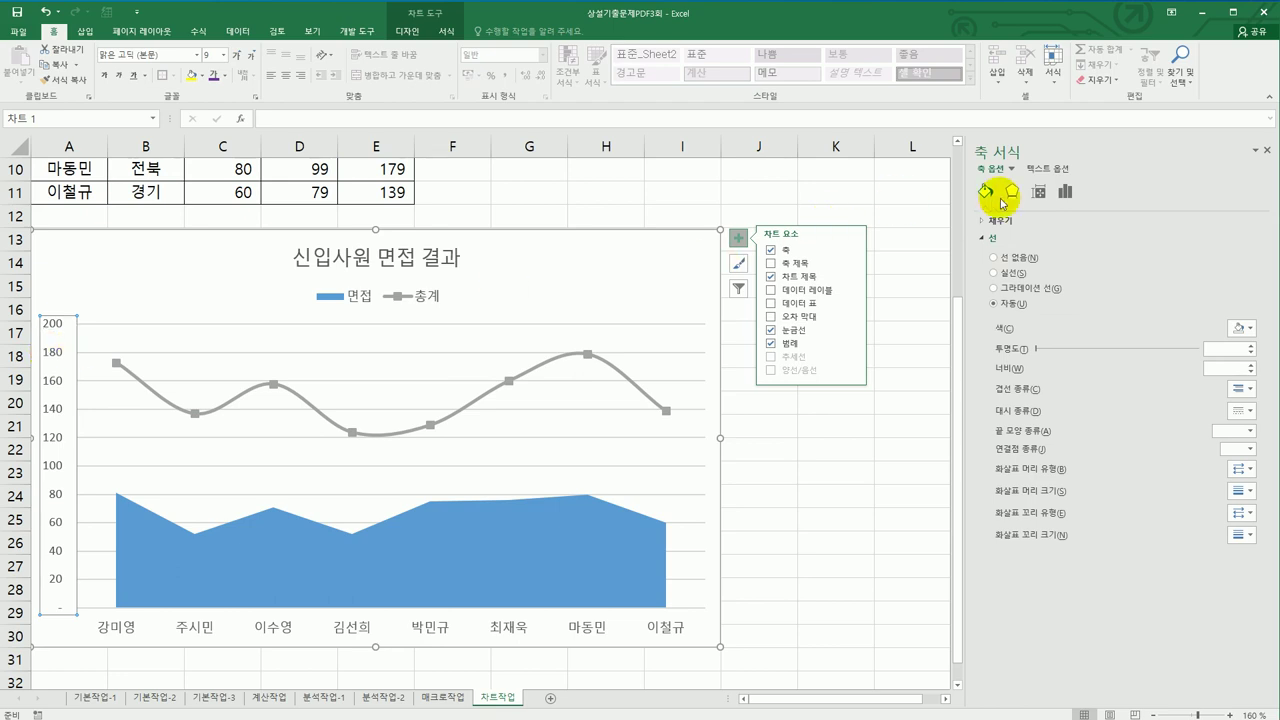
click(1065, 193)
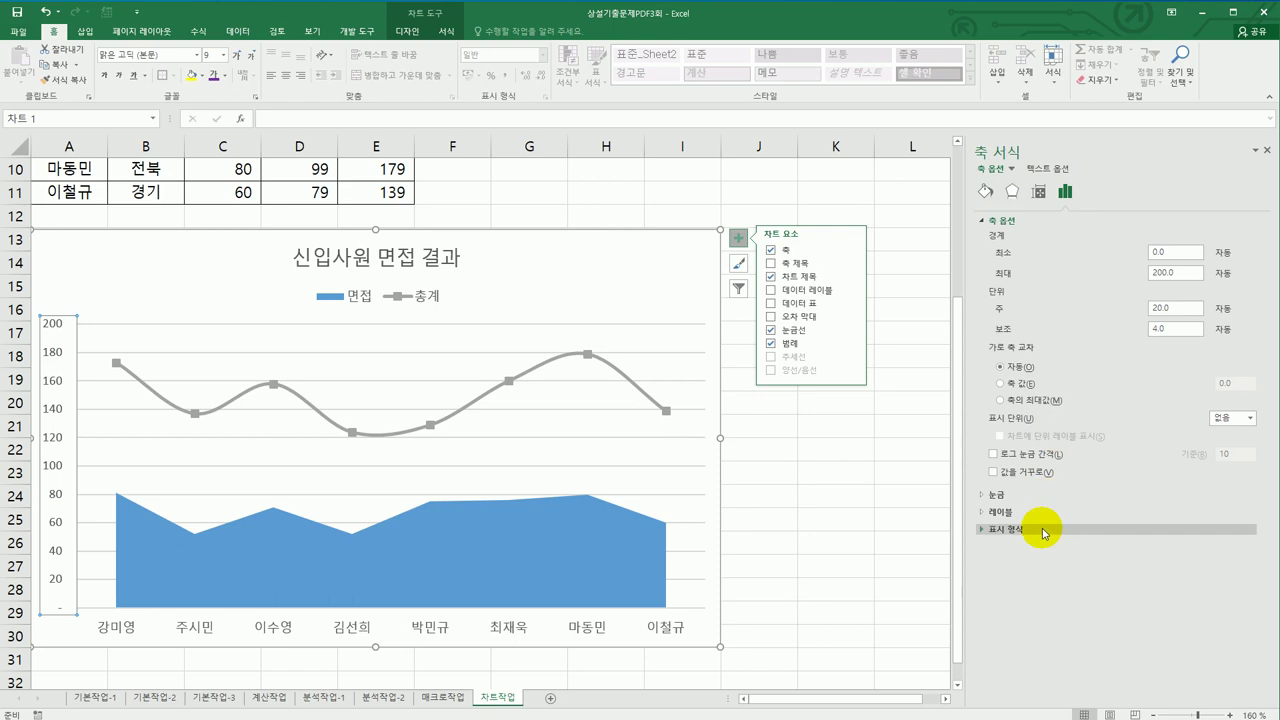
click(1043, 530)
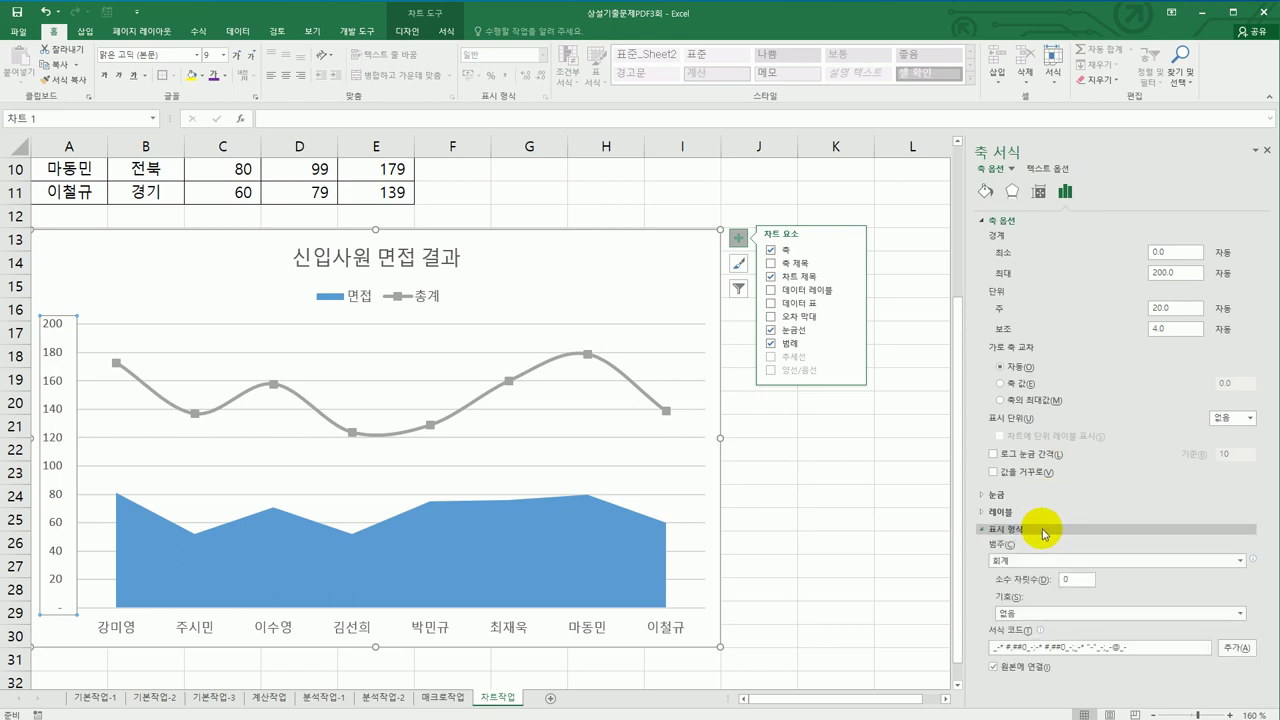
click(1239, 561)
click(1194, 587)
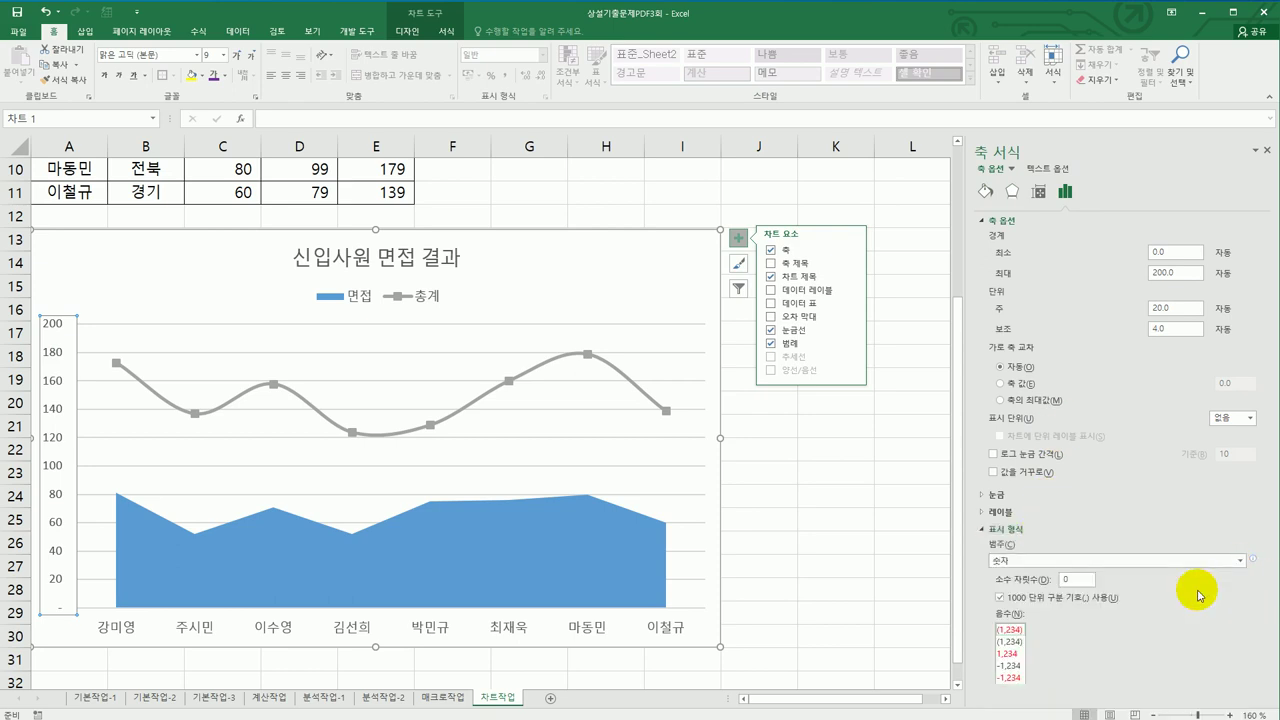
click(1043, 585)
text(1)
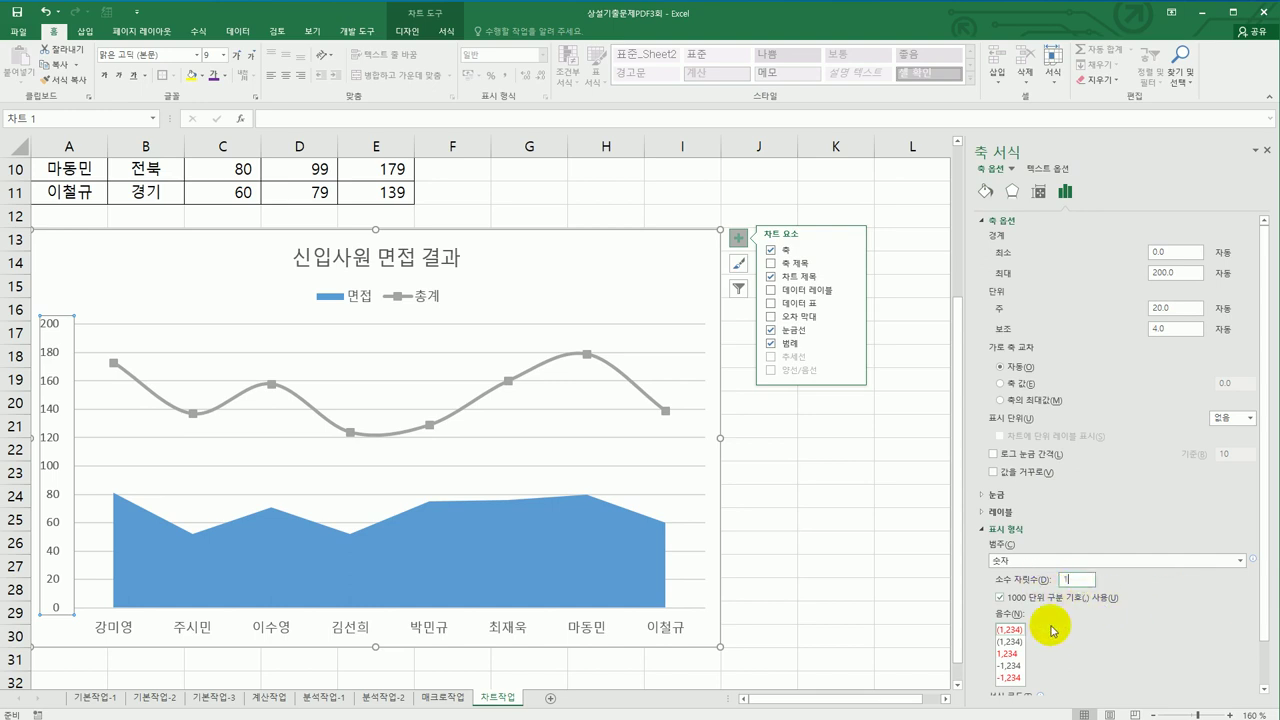
click(857, 661)
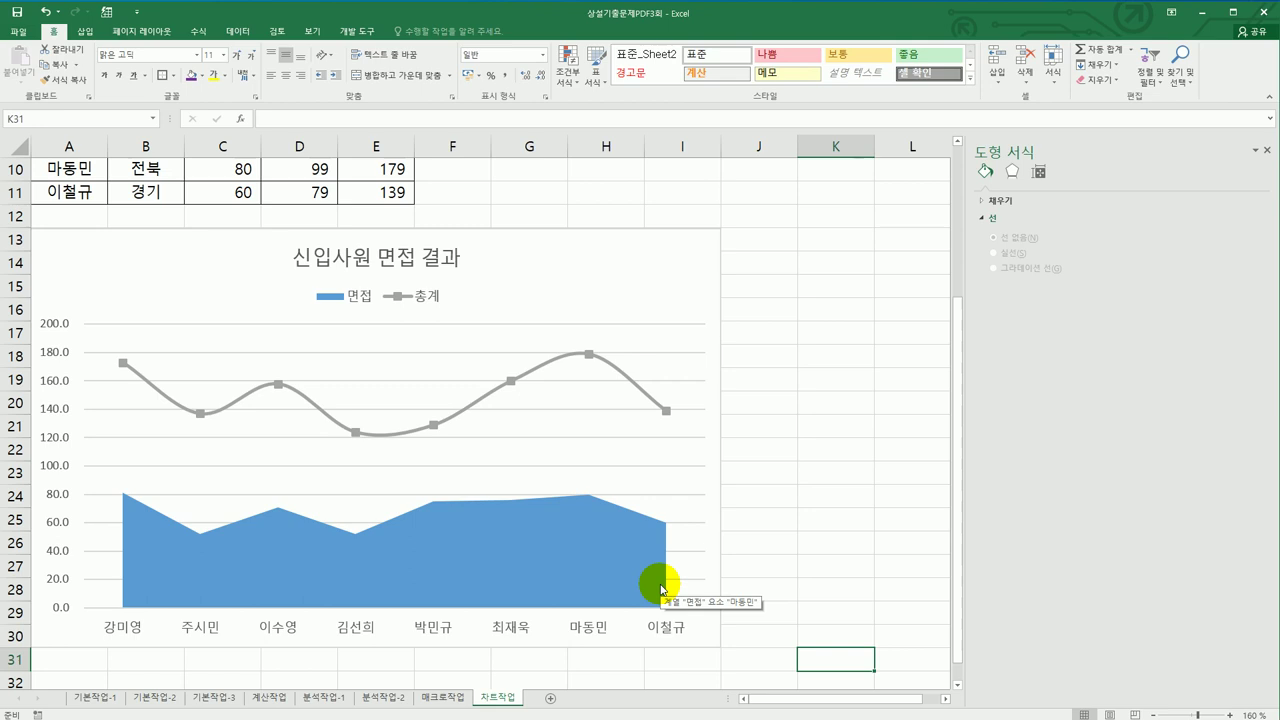
click(806, 595)
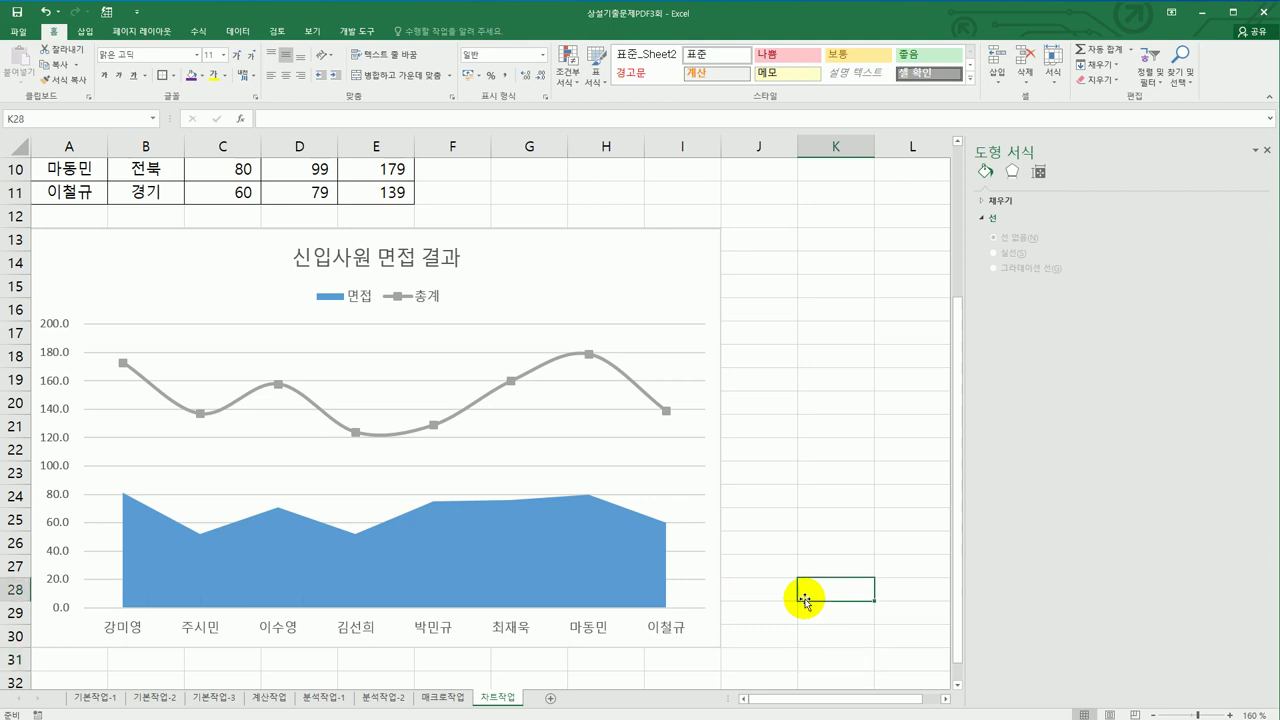